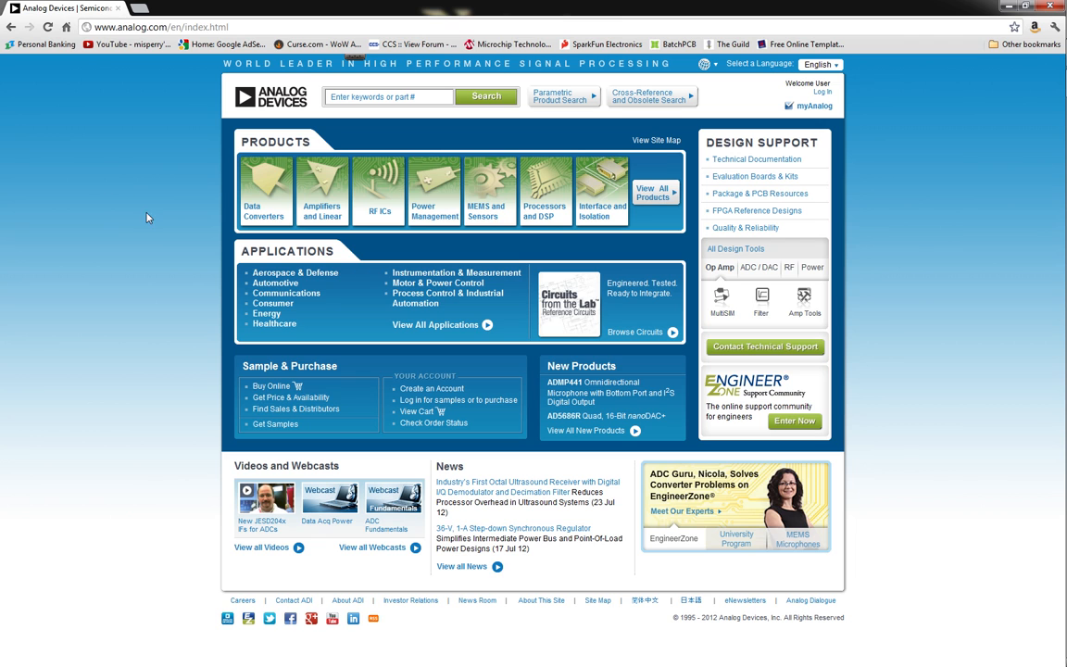
Search the Analog Devices site for op196 and open the SPICE Models page of the OP196 op amp
click(391, 97)
text(op196)
key(Return)
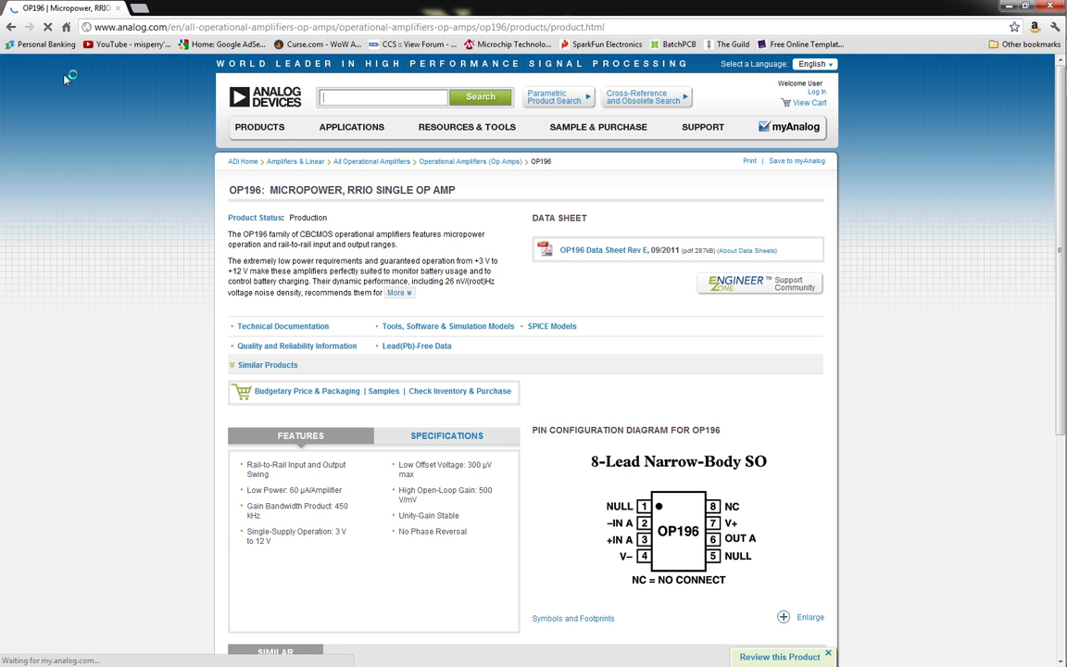
scroll(388, 353, down, 2)
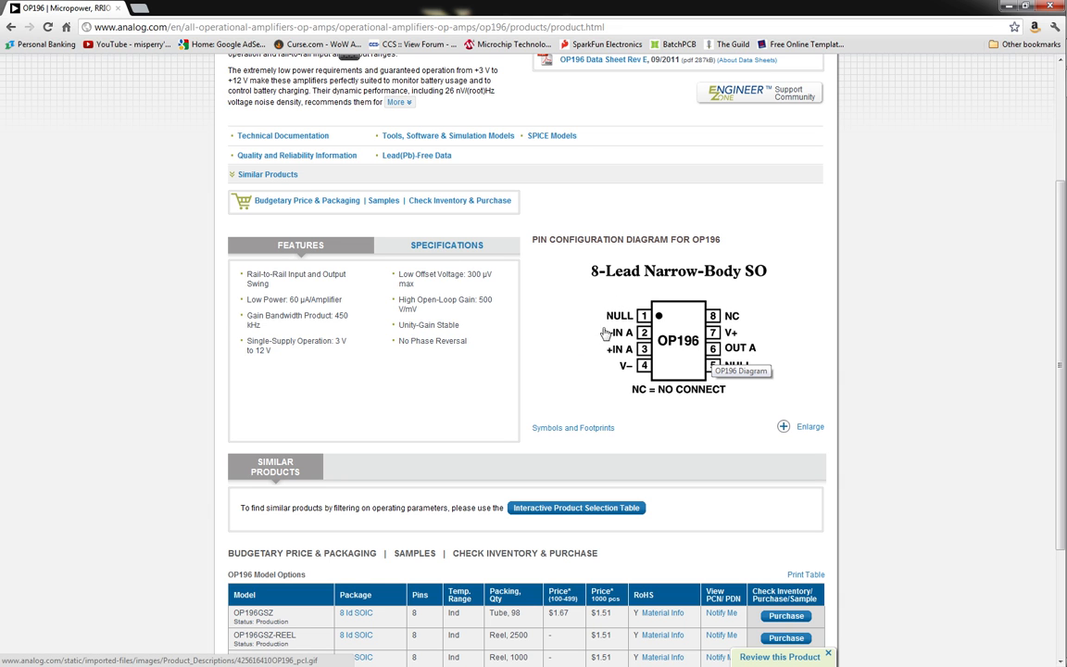
scroll(555, 369, up, 2)
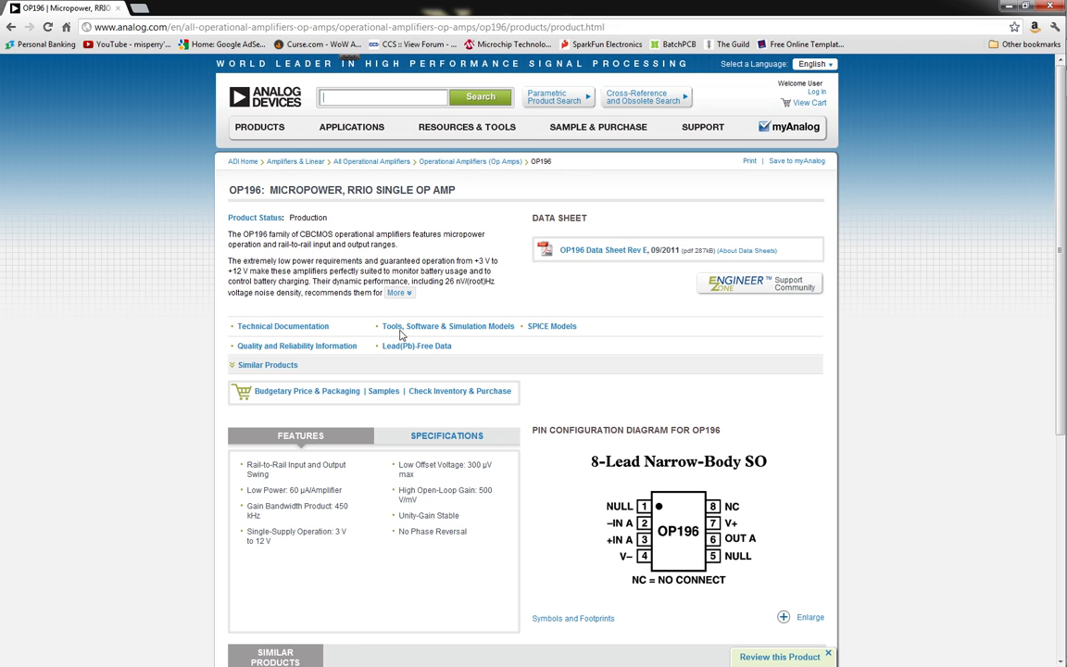
click(560, 327)
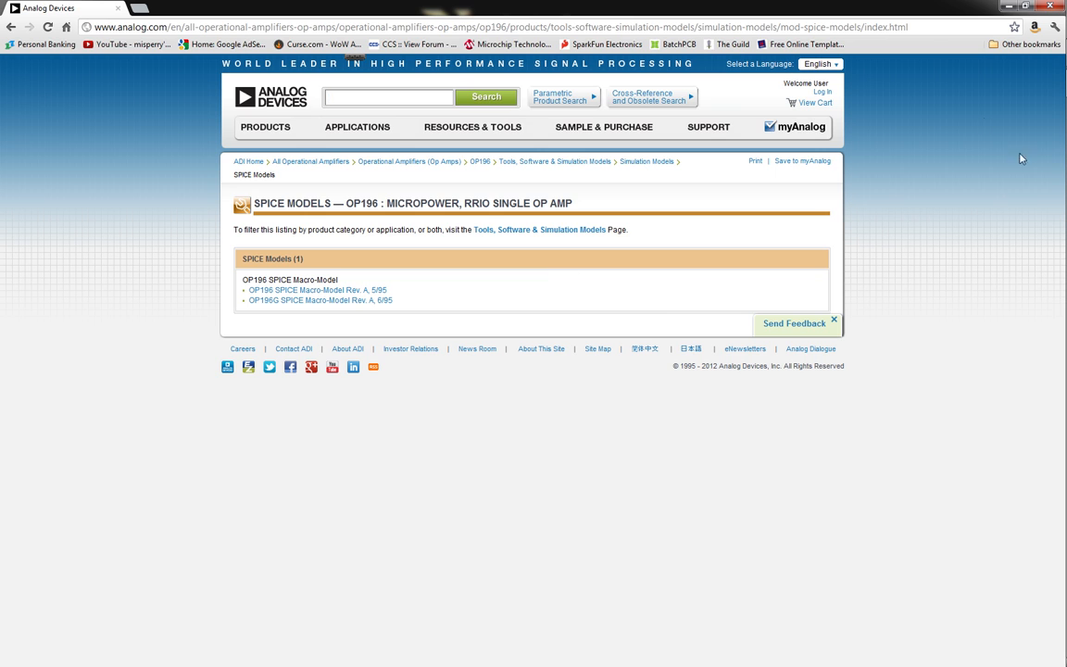
Switch to LTspice and examine the op196.cir macro-model from its node assignments down to the closing .ENDS line
key(alt+Tab)
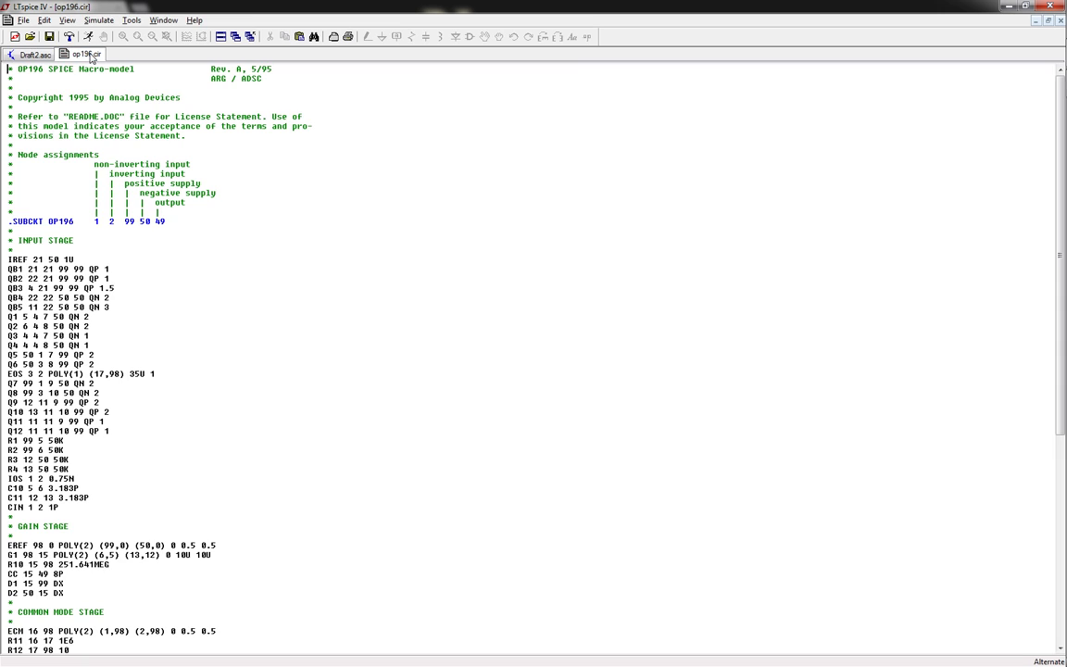
click(69, 52)
scroll(148, 238, down, 2)
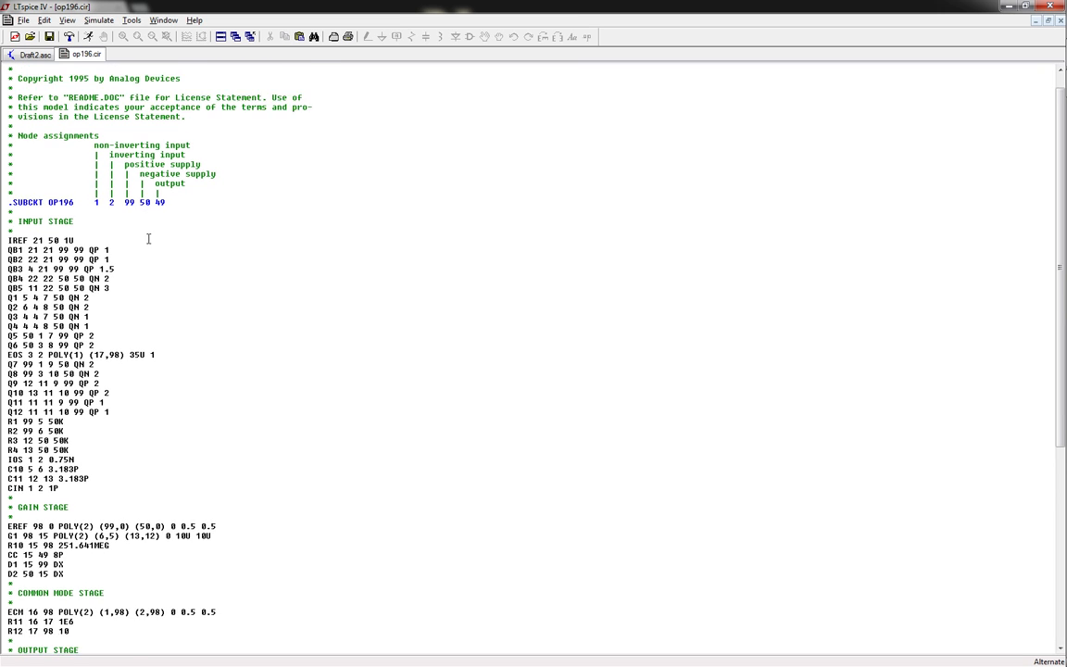
scroll(132, 238, down, 1)
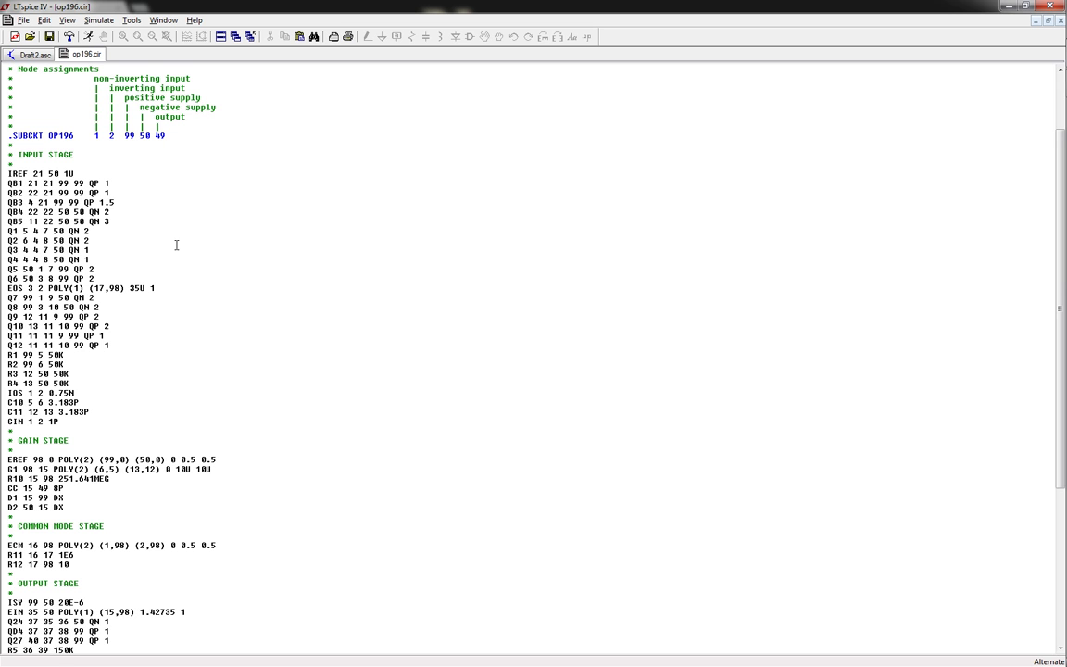
scroll(154, 224, up, 2)
scroll(126, 222, down, 5)
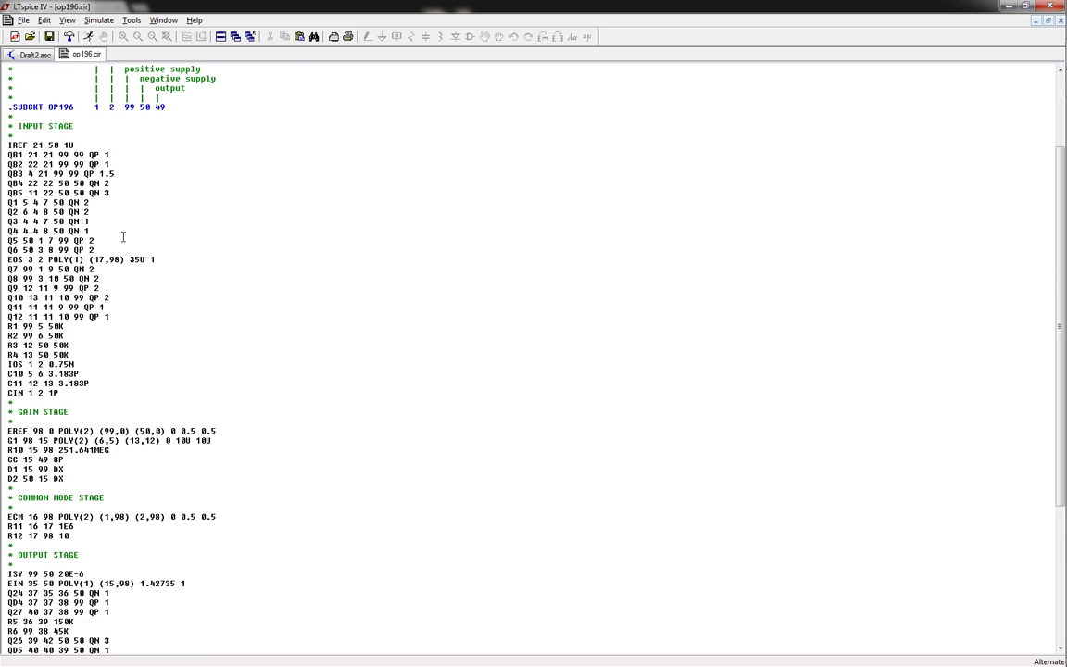
scroll(137, 243, down, 5)
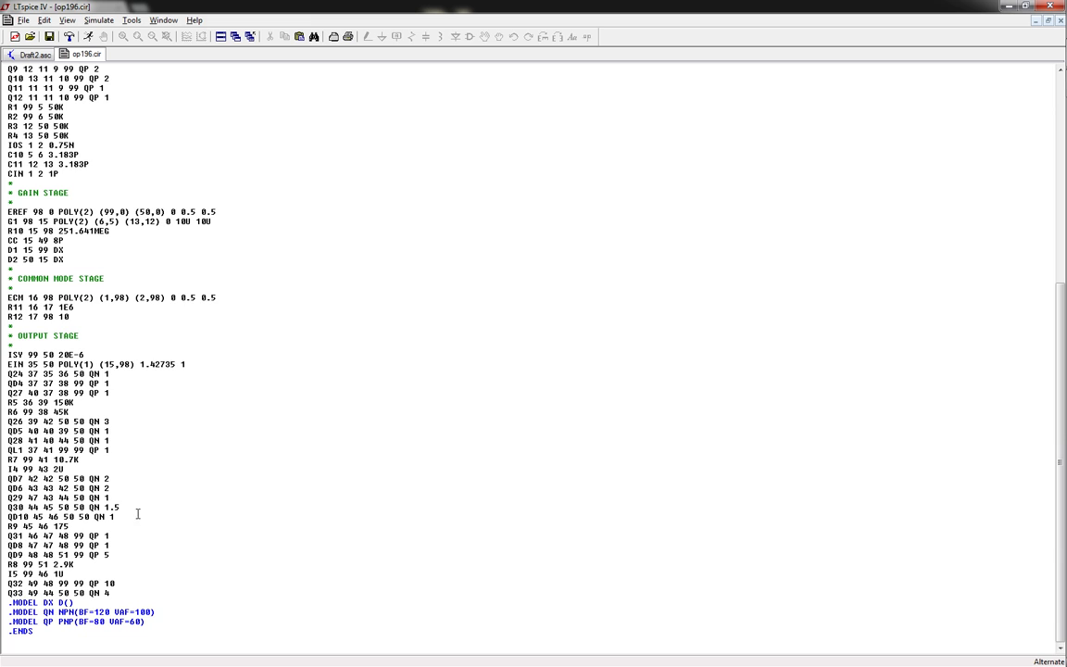
scroll(99, 456, up, 11)
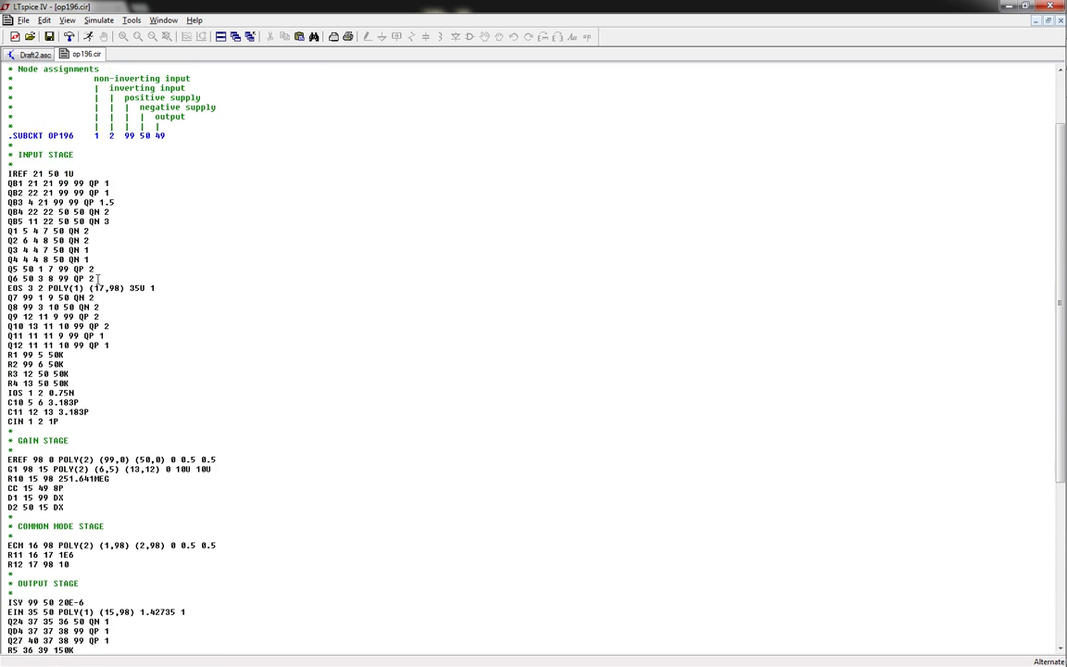
scroll(103, 291, up, 1)
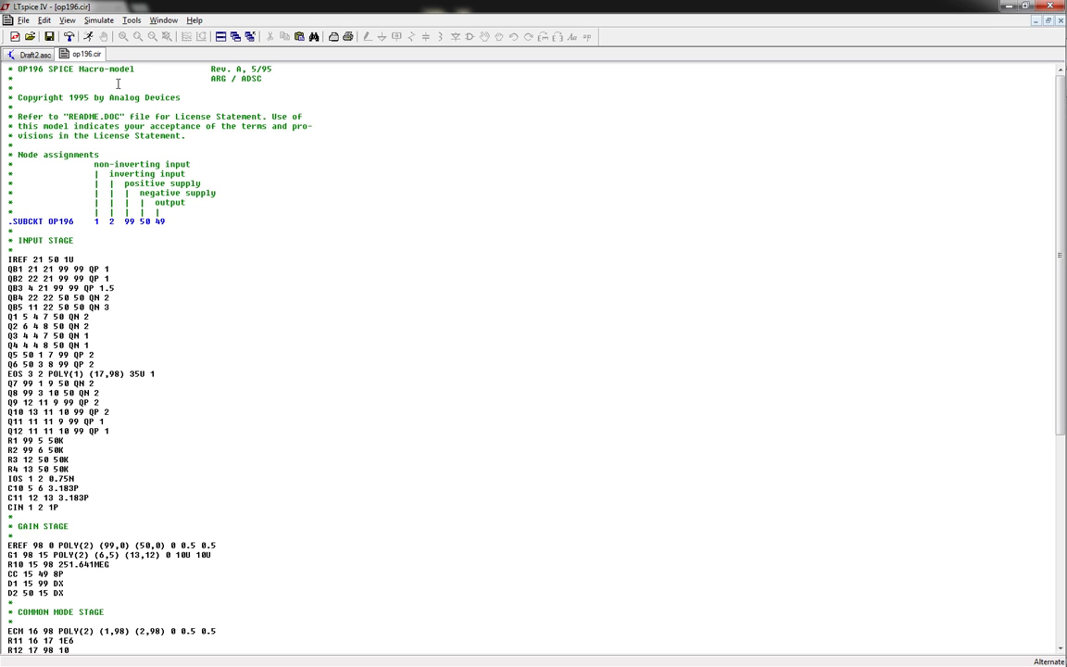
click(36, 55)
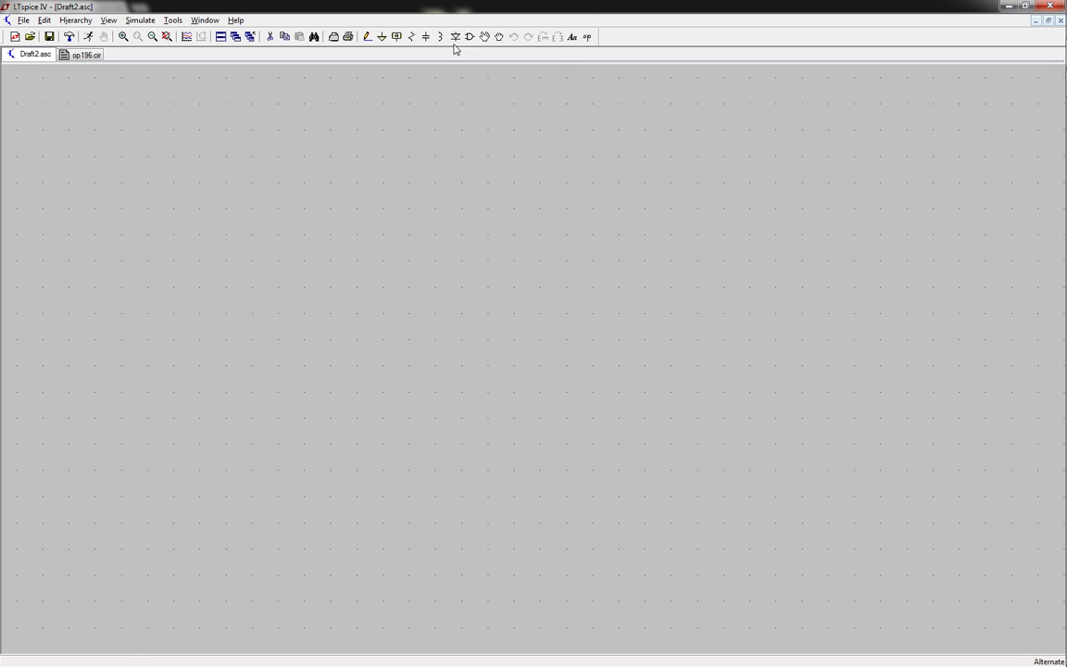
click(412, 36)
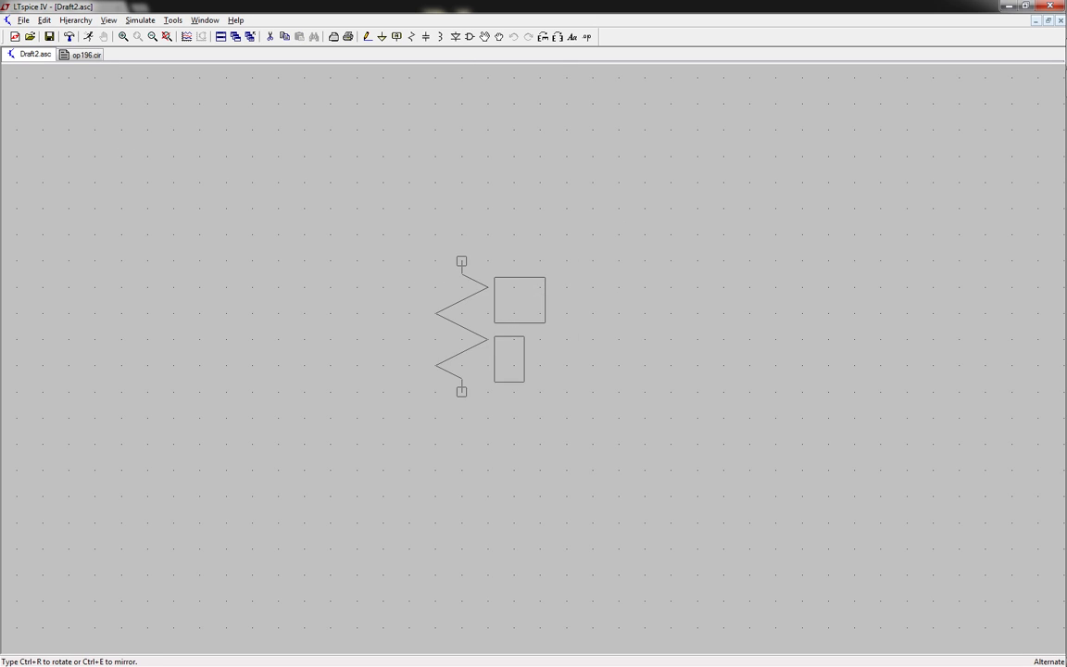
key(c)
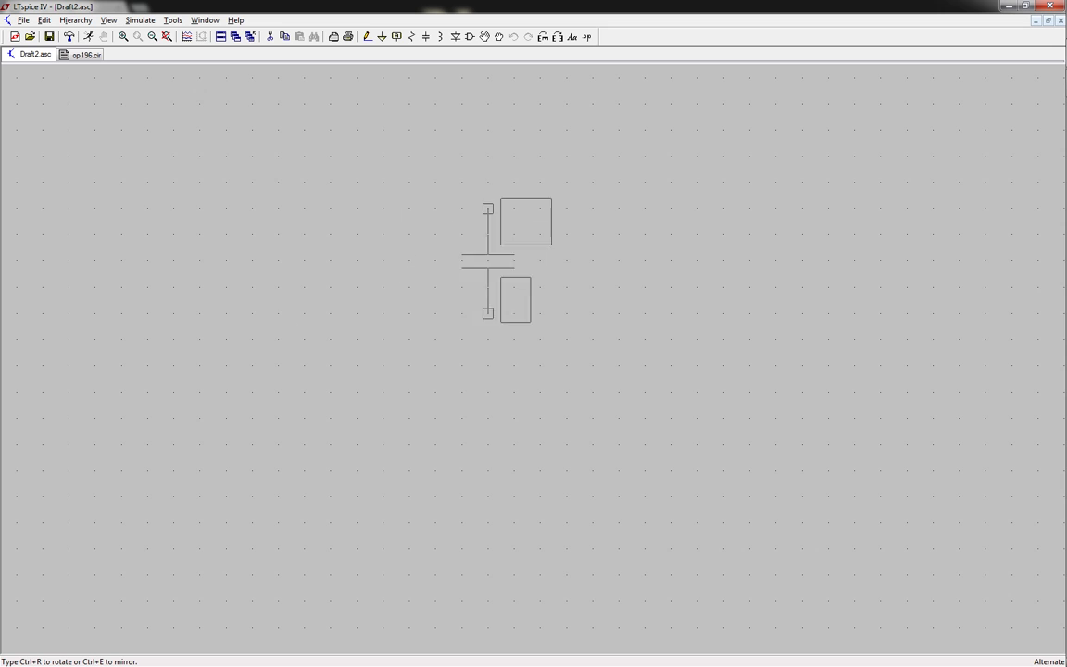
key(Escape)
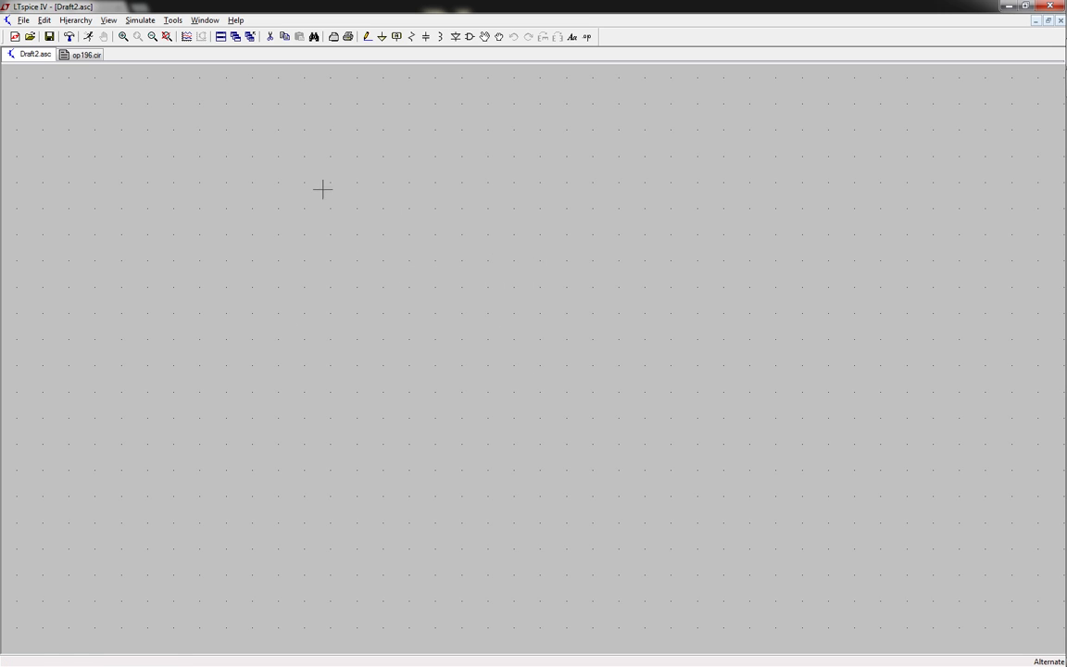
click(82, 54)
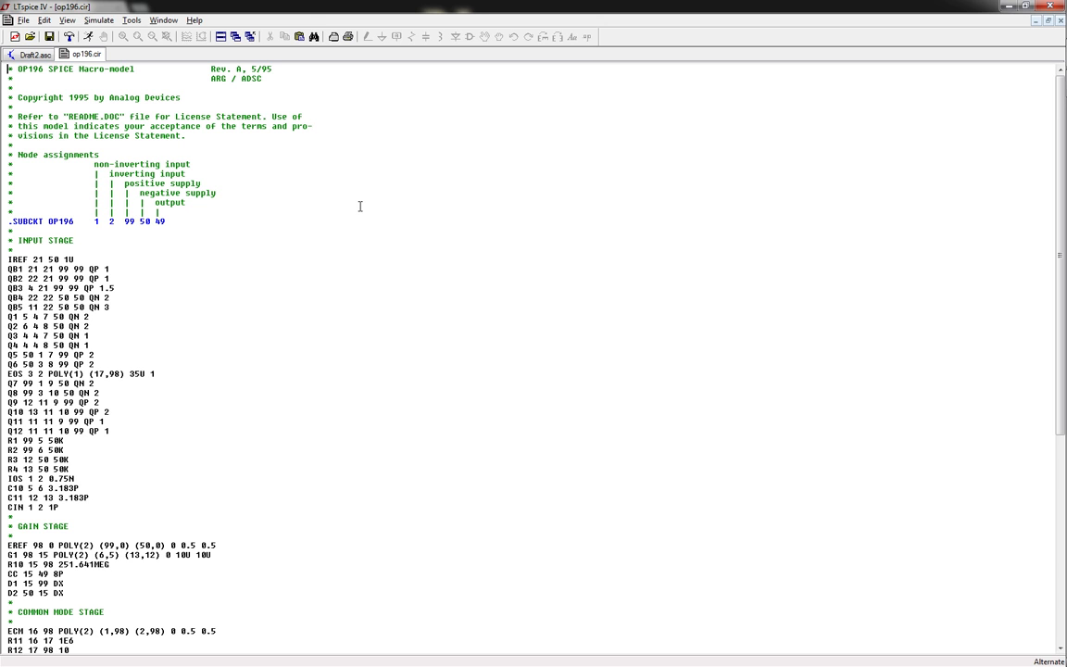
Place a voltage source in the Draft2.asc schematic and a vertical resistor beside it at the same height
click(17, 55)
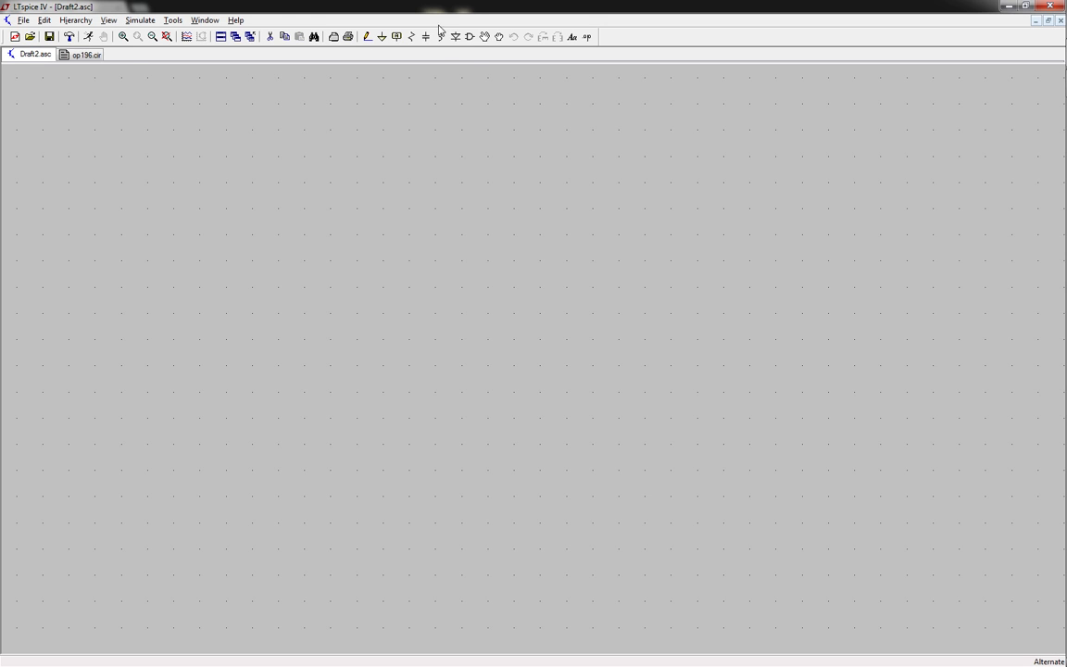
click(472, 39)
text(vol)
key(Return)
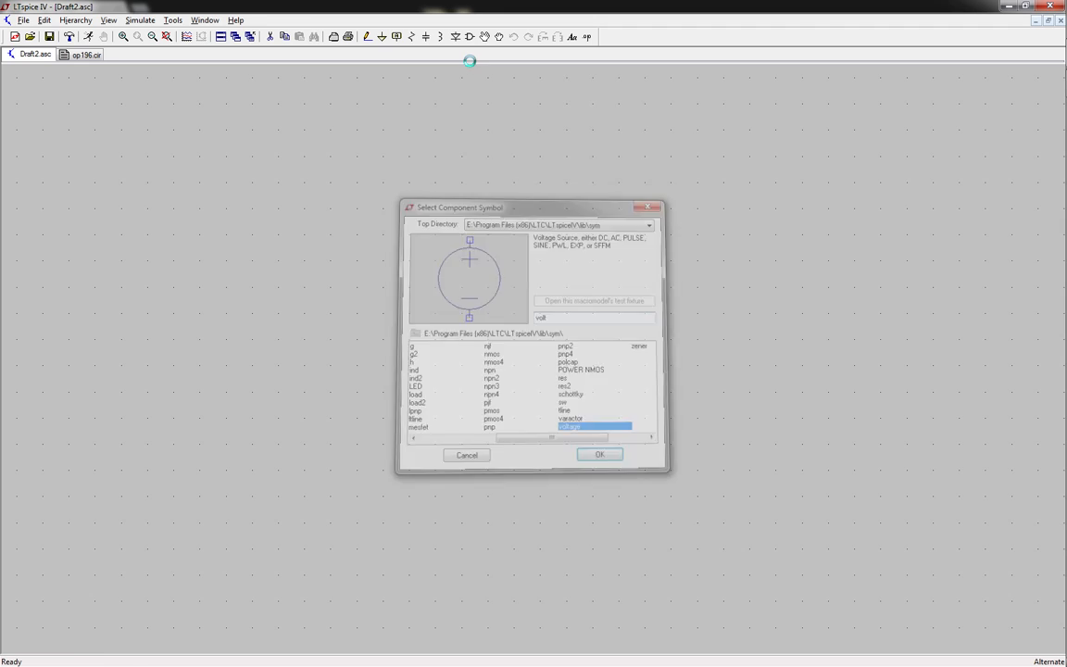
click(330, 315)
key(Escape)
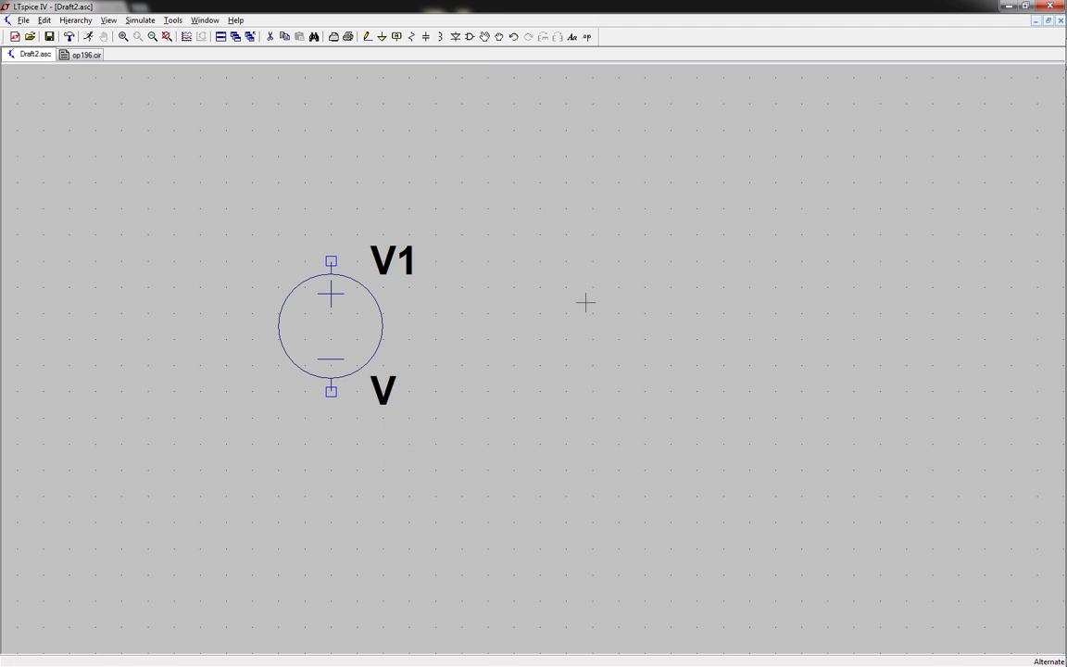
key(r)
click(619, 326)
key(Escape)
Wire the voltage source and the resistor into a closed loop, joining their upper and lower terminals
key(F3)
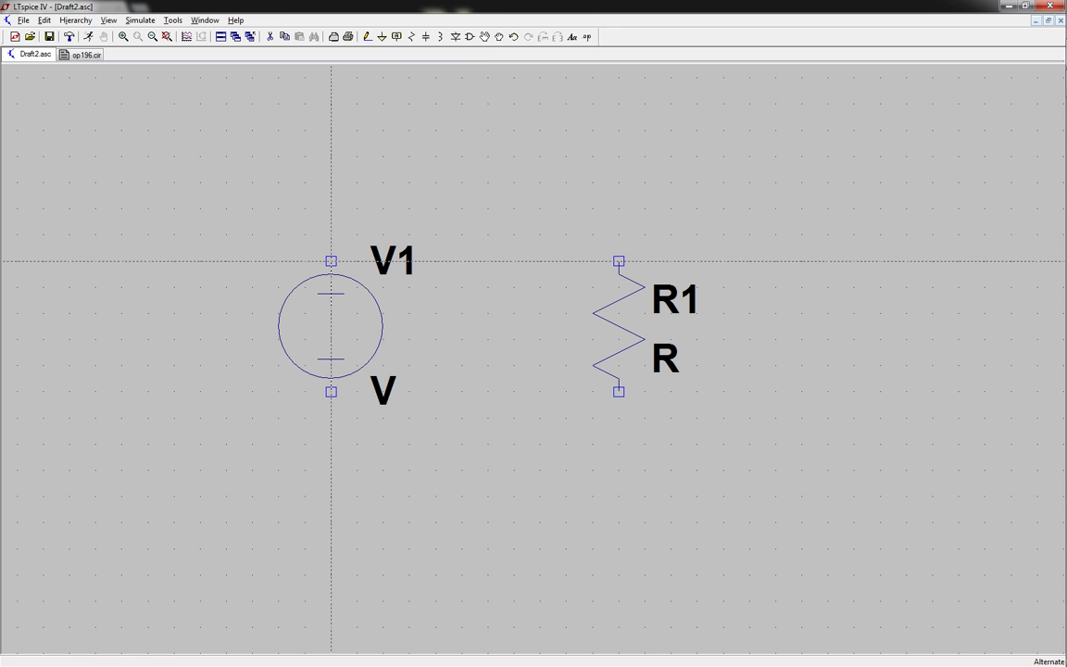
click(331, 261)
click(618, 155)
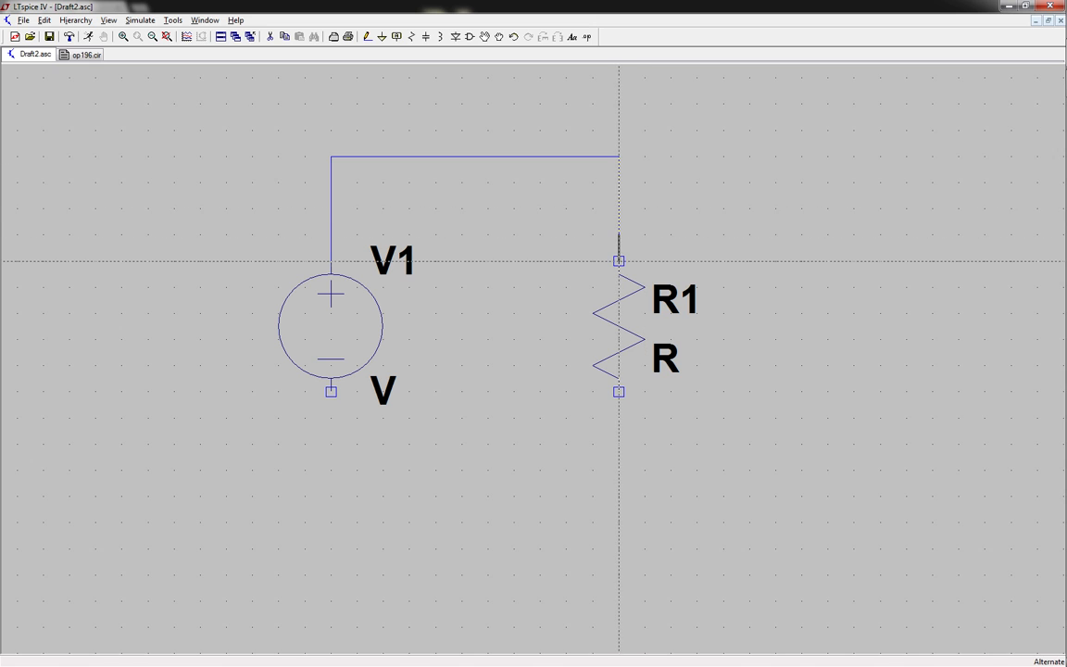
click(619, 261)
click(618, 391)
click(618, 470)
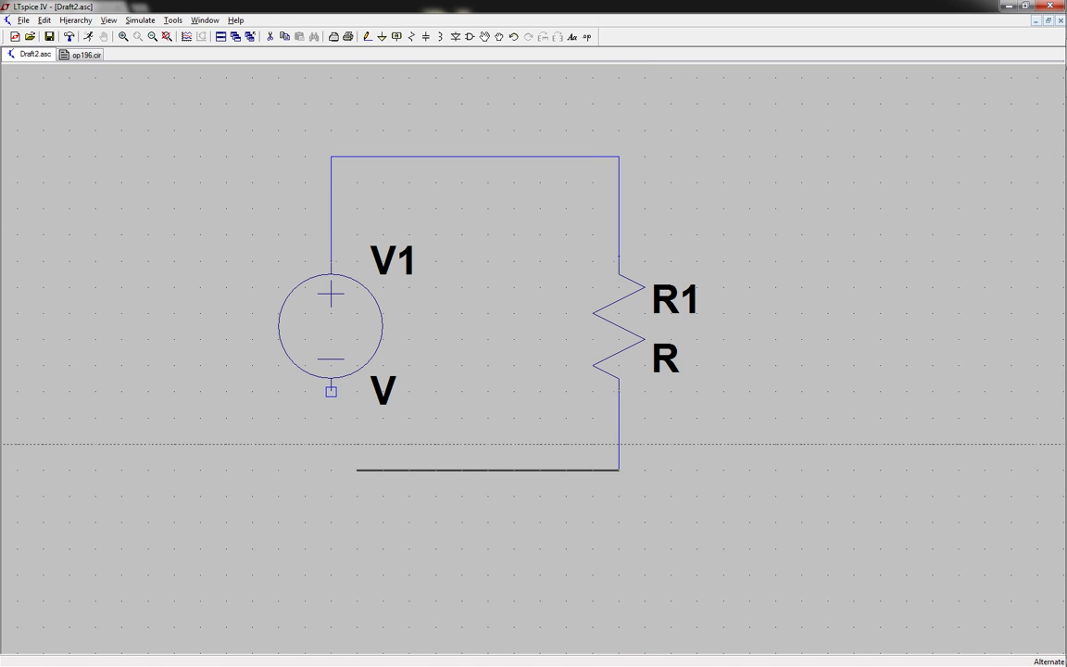
click(304, 391)
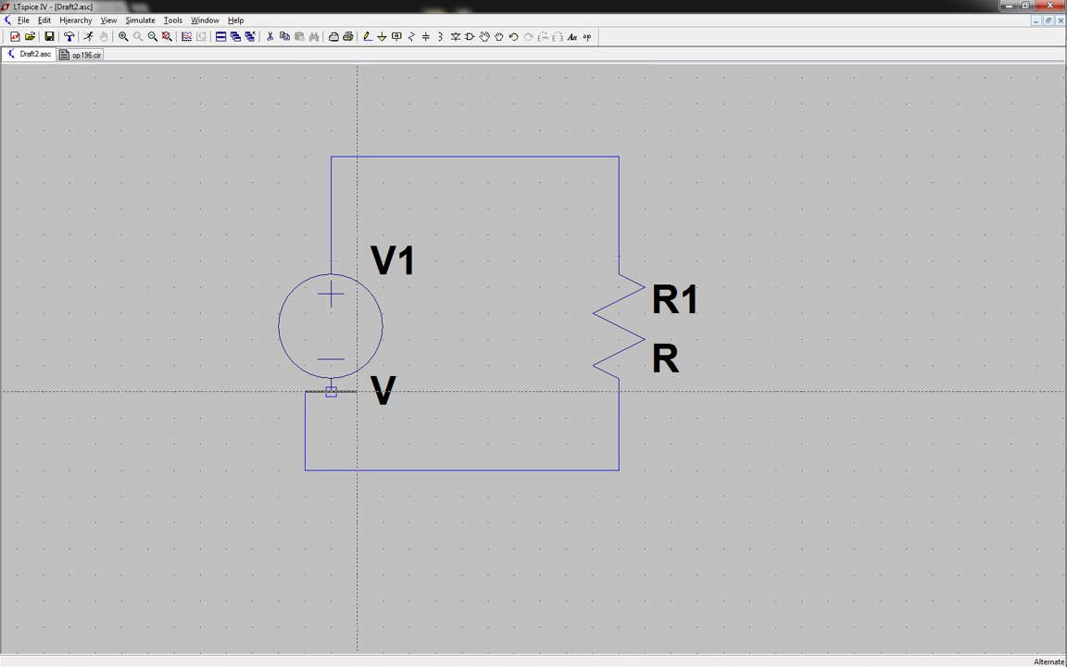
click(331, 391)
Add a ground symbol at the lower-left corner of the wired loop
key(g)
click(305, 469)
key(Escape)
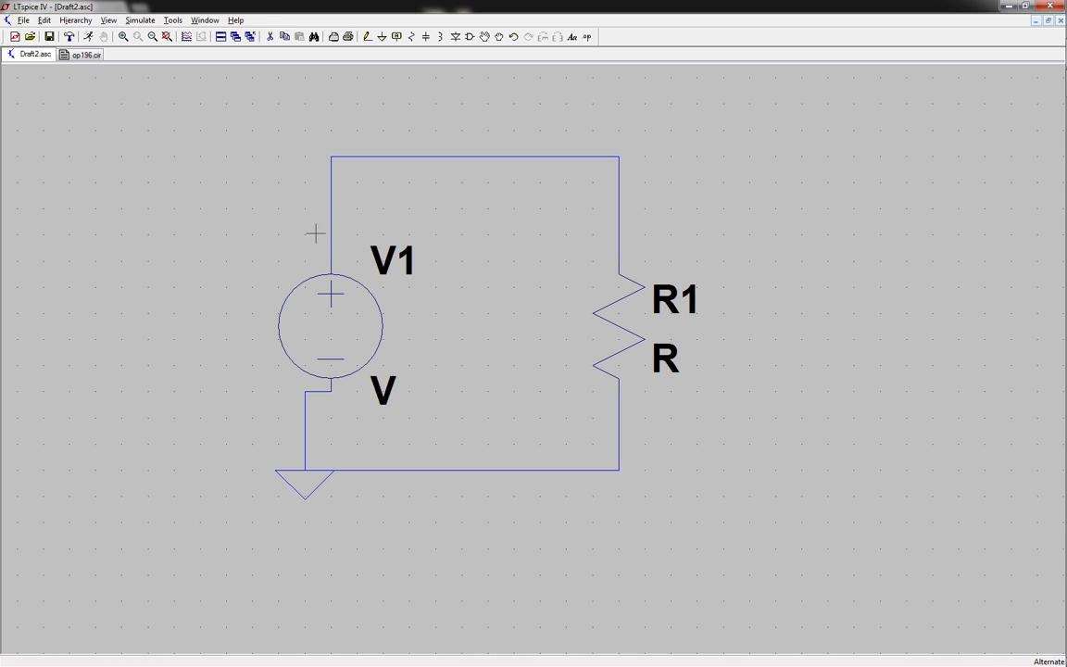
Delete the entire source-and-resistor circuit from the schematic
key(F7)
key(F6)
key(F5)
drag(253, 106, 763, 551)
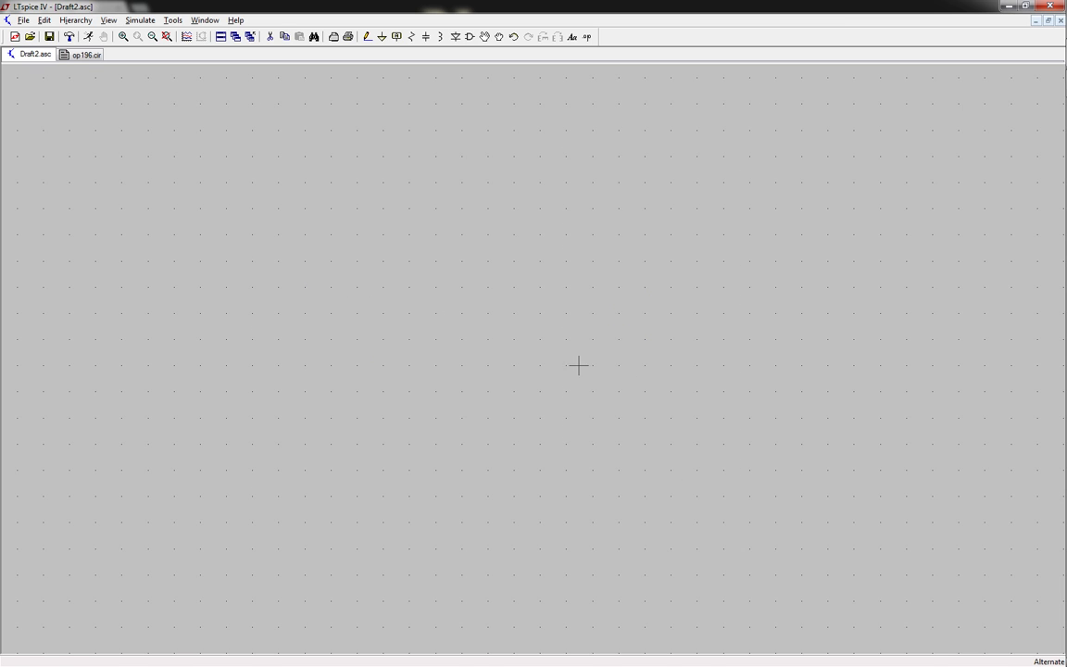
Review the element lines and .MODEL statements of the op196.cir netlist, including the resistors, capacitors and transistors
click(82, 54)
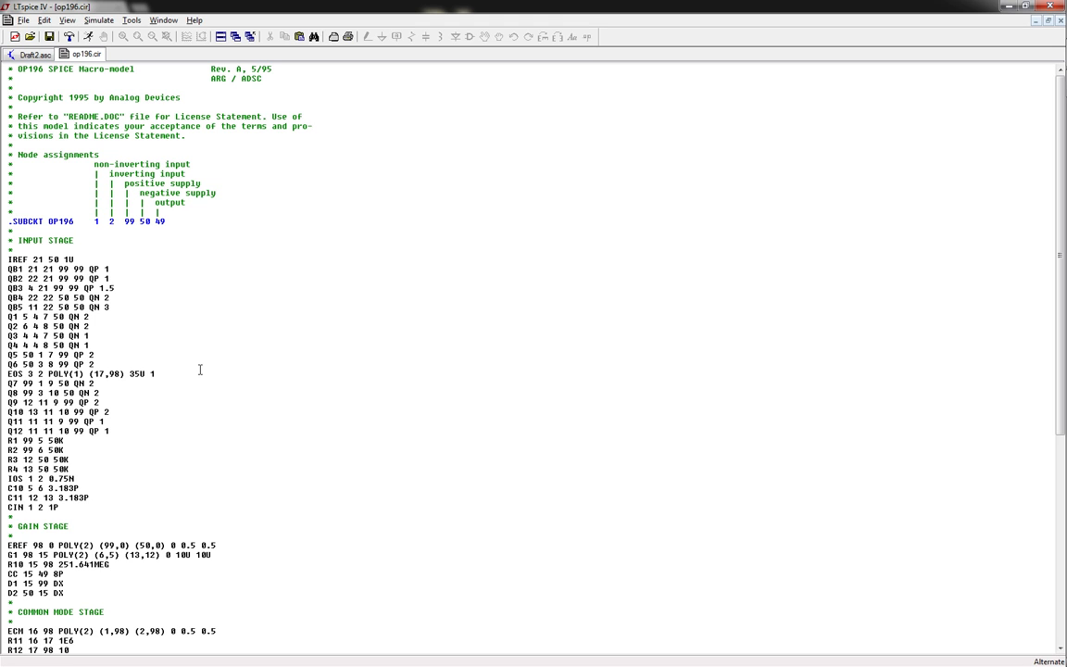
scroll(13, 246, down, 2)
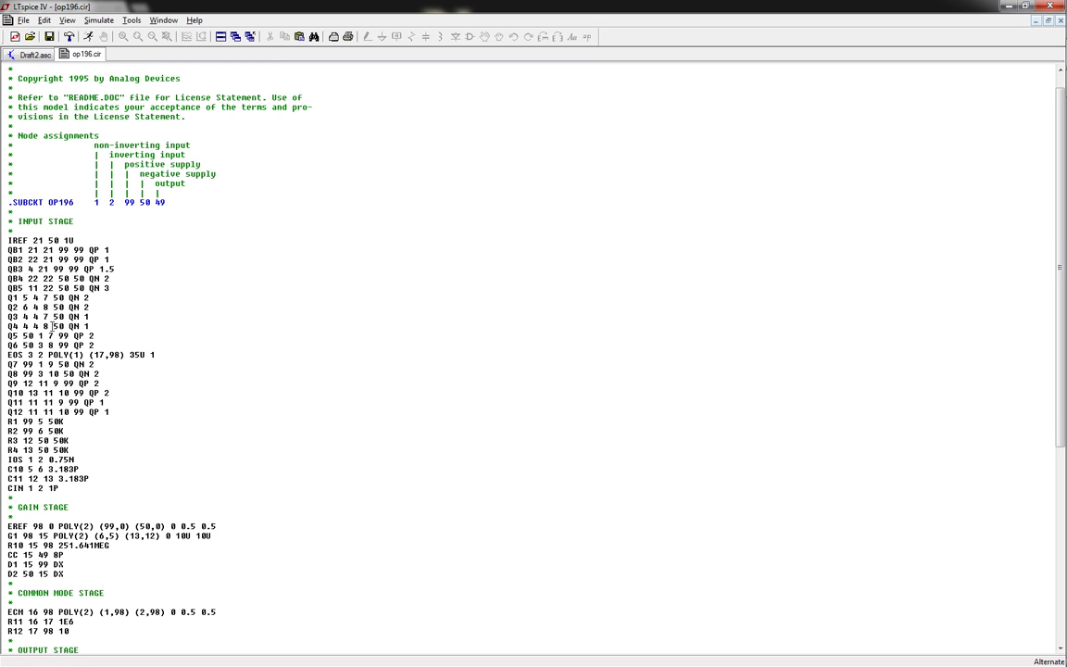
scroll(60, 422, down, 5)
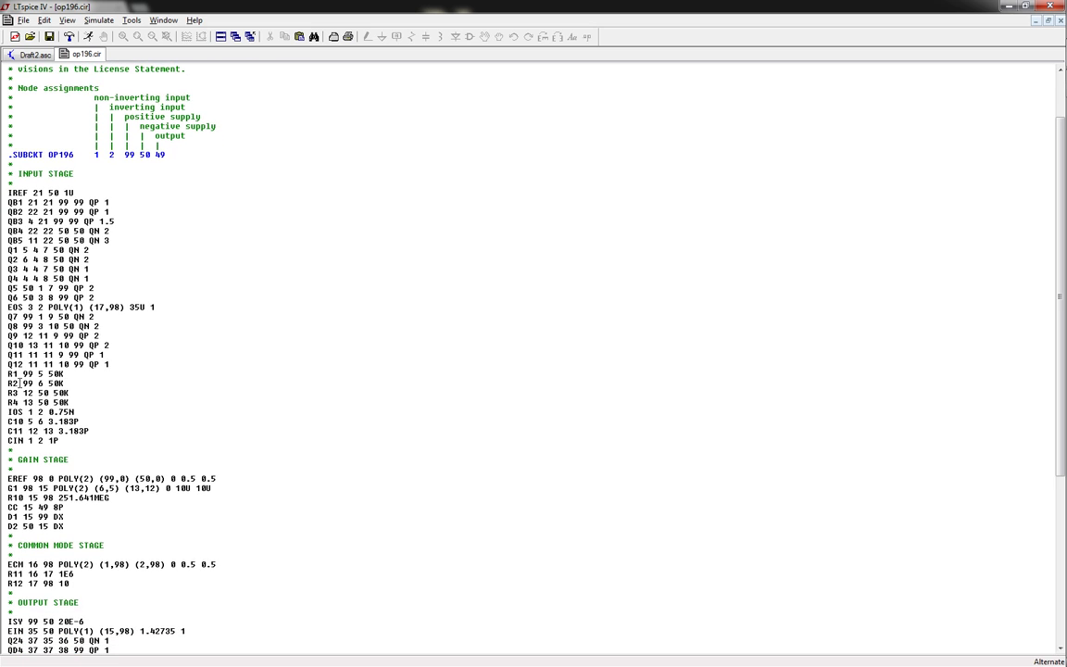
scroll(26, 358, down, 2)
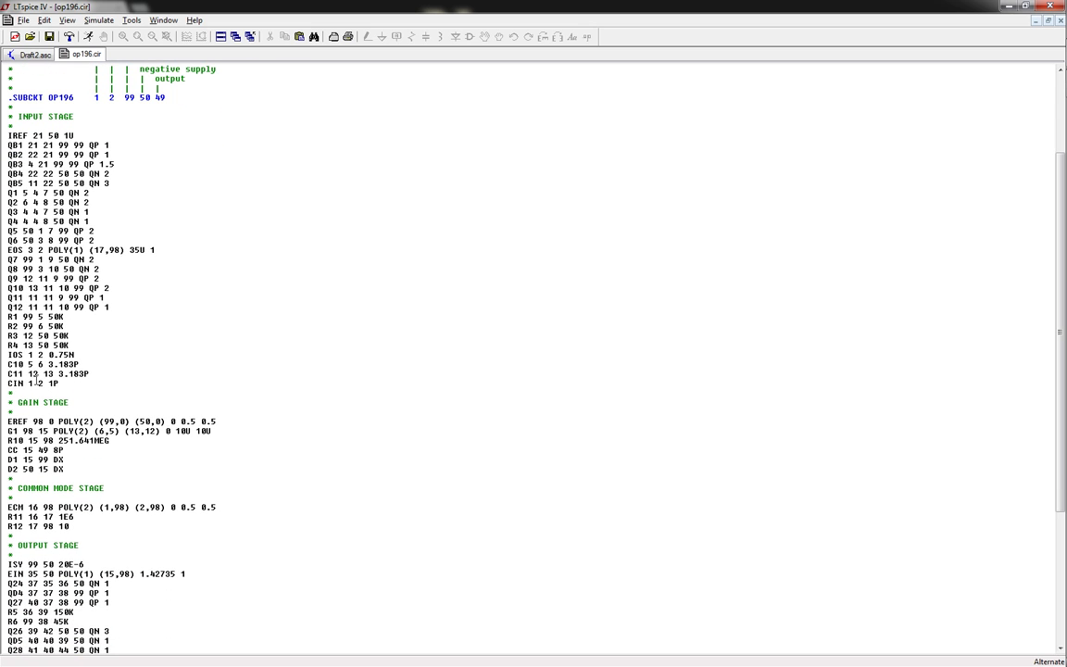
scroll(72, 314, down, 5)
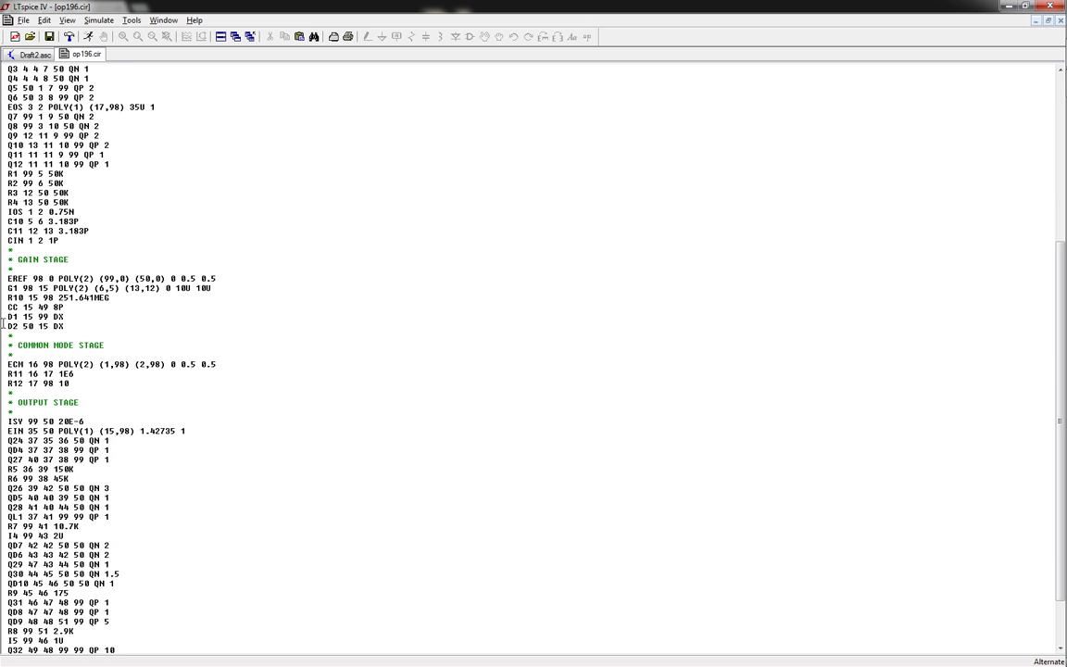
scroll(28, 292, down, 3)
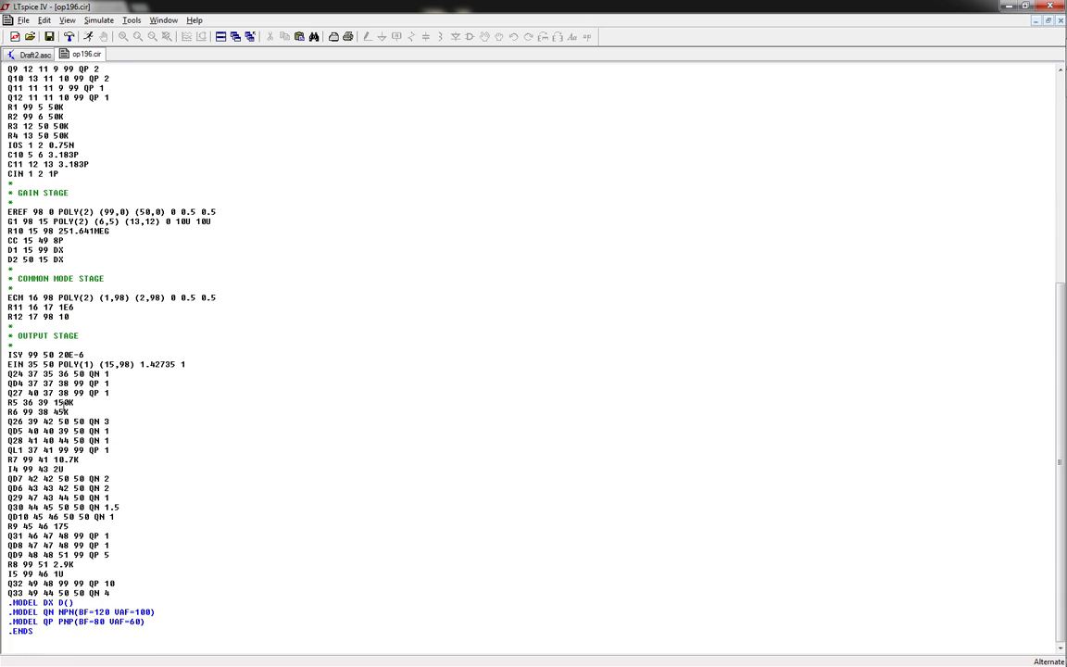
scroll(29, 370, up, 7)
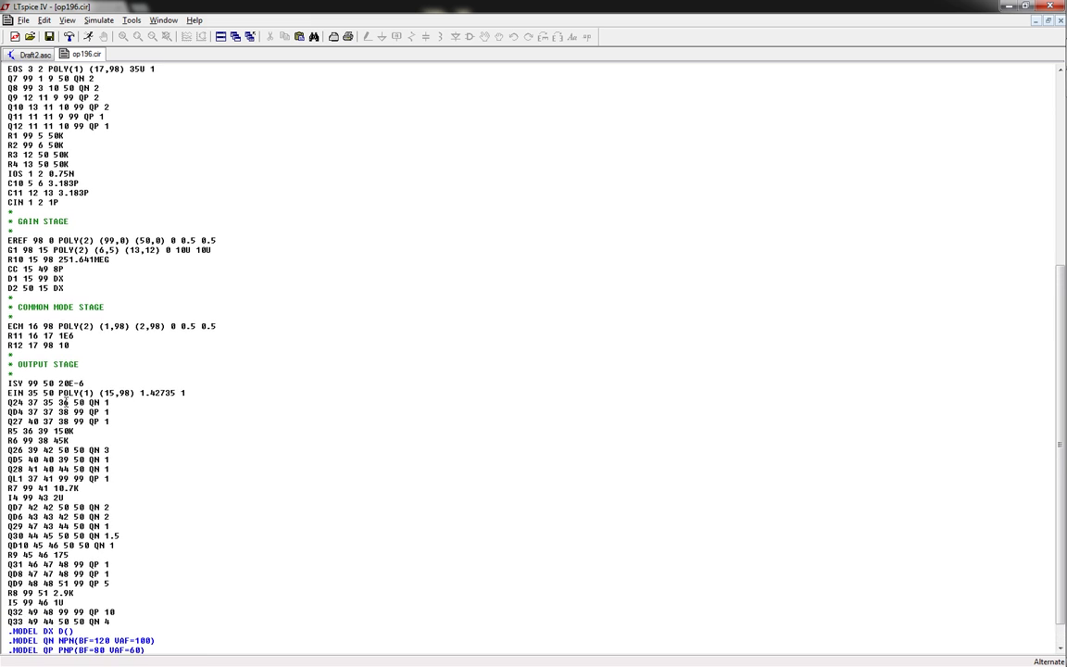
scroll(57, 173, up, 5)
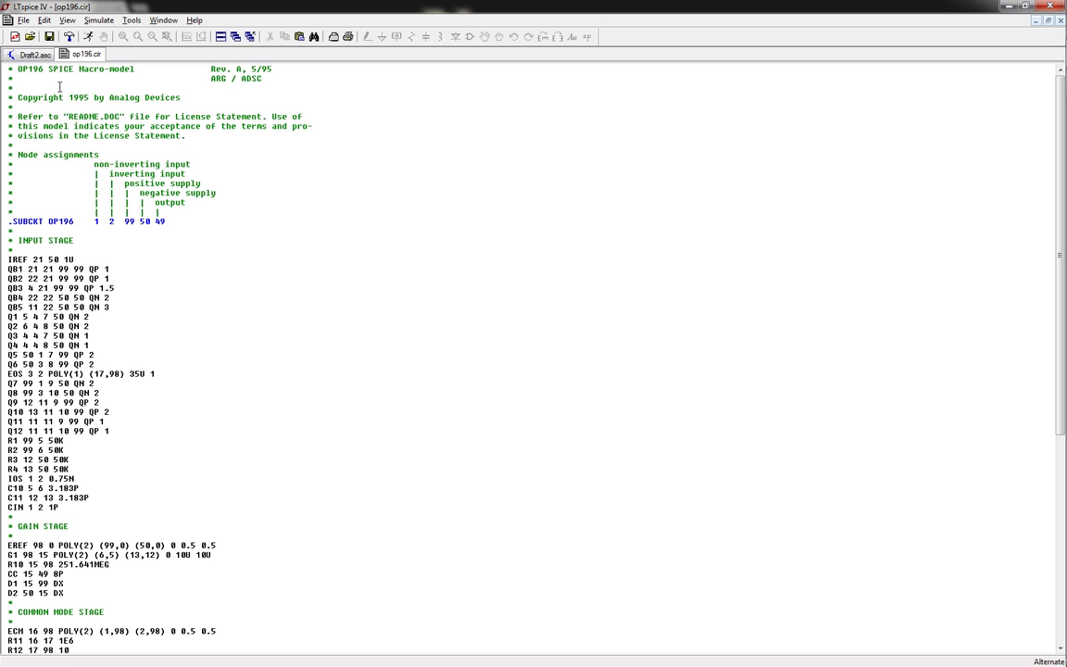
Compare the opamp and opamp2 symbols in the Opamps component library, closing the selection without placing either
click(41, 53)
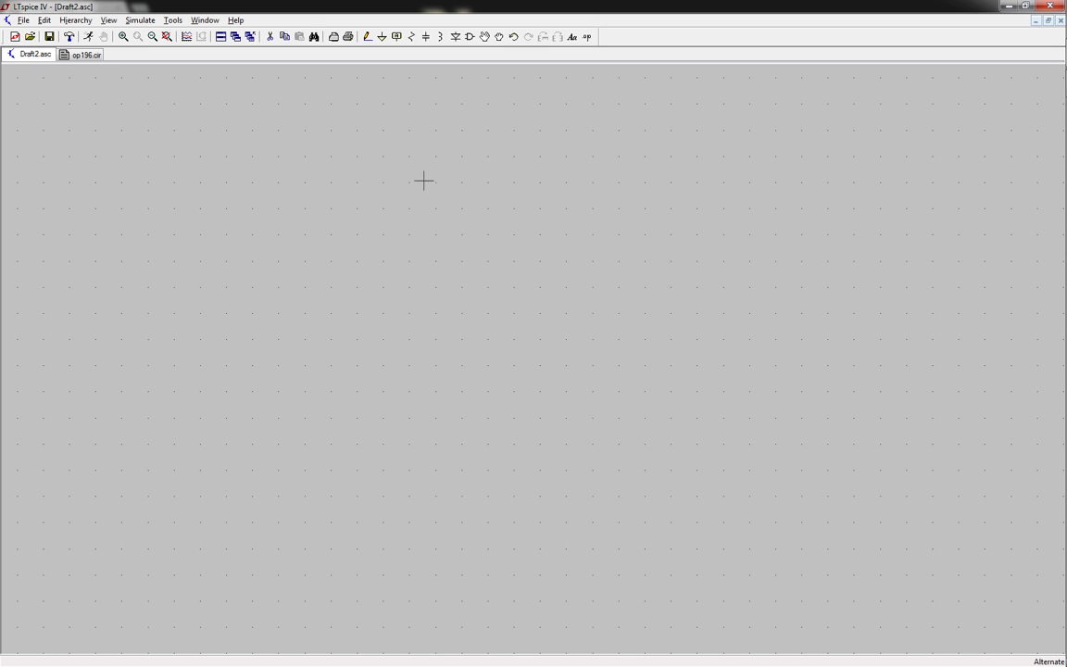
click(470, 37)
text(o)
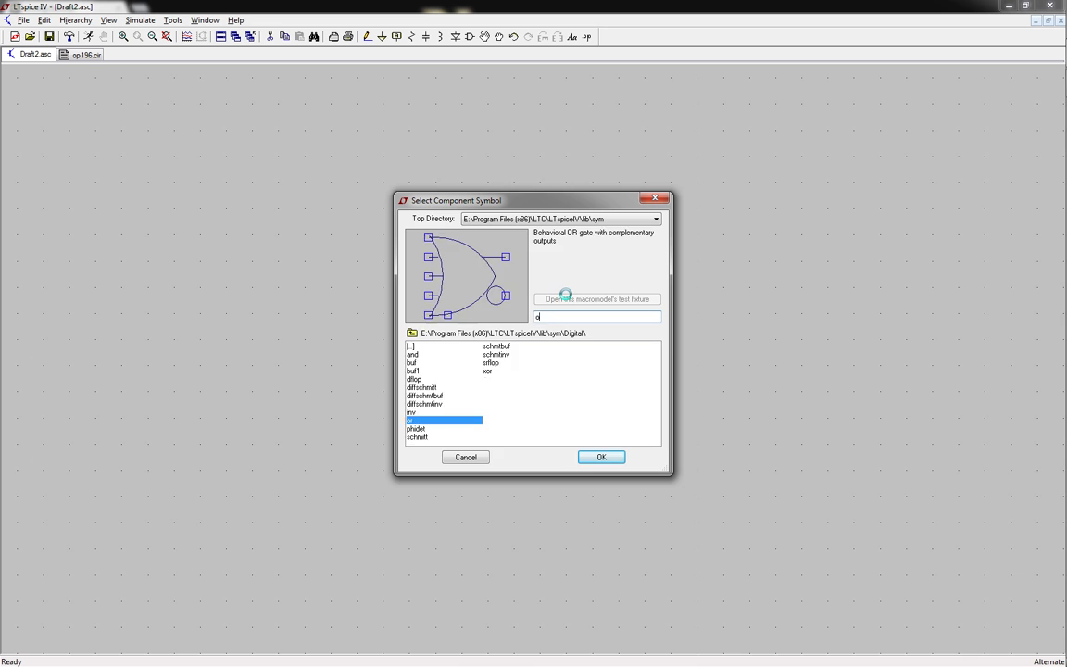
text(rp)
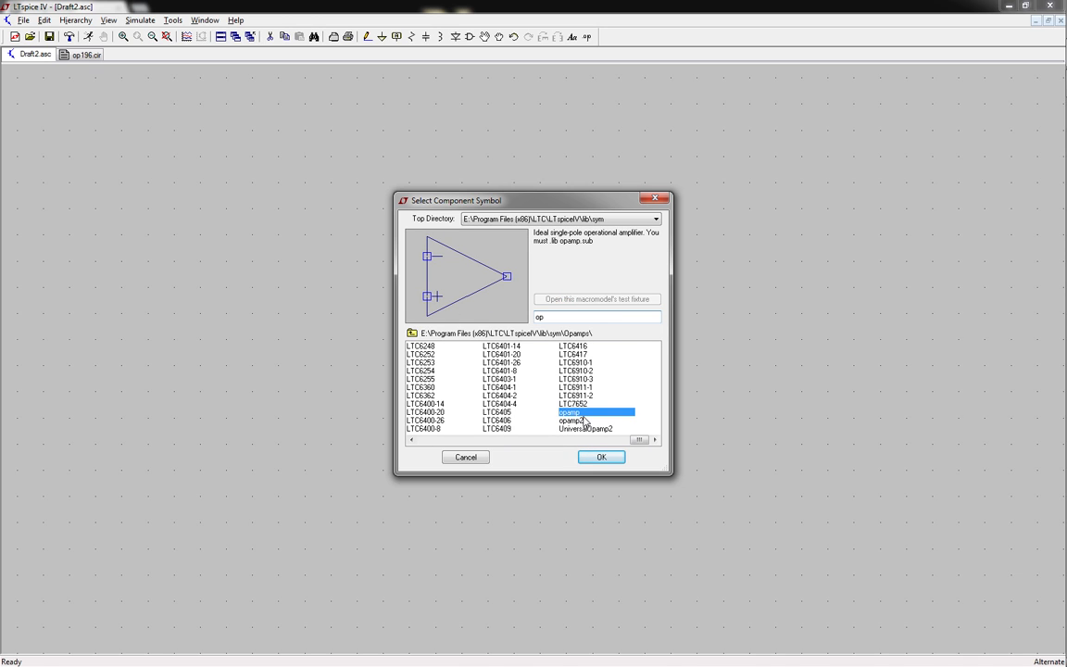
click(571, 421)
key(Up)
click(572, 422)
key(Up)
key(Down)
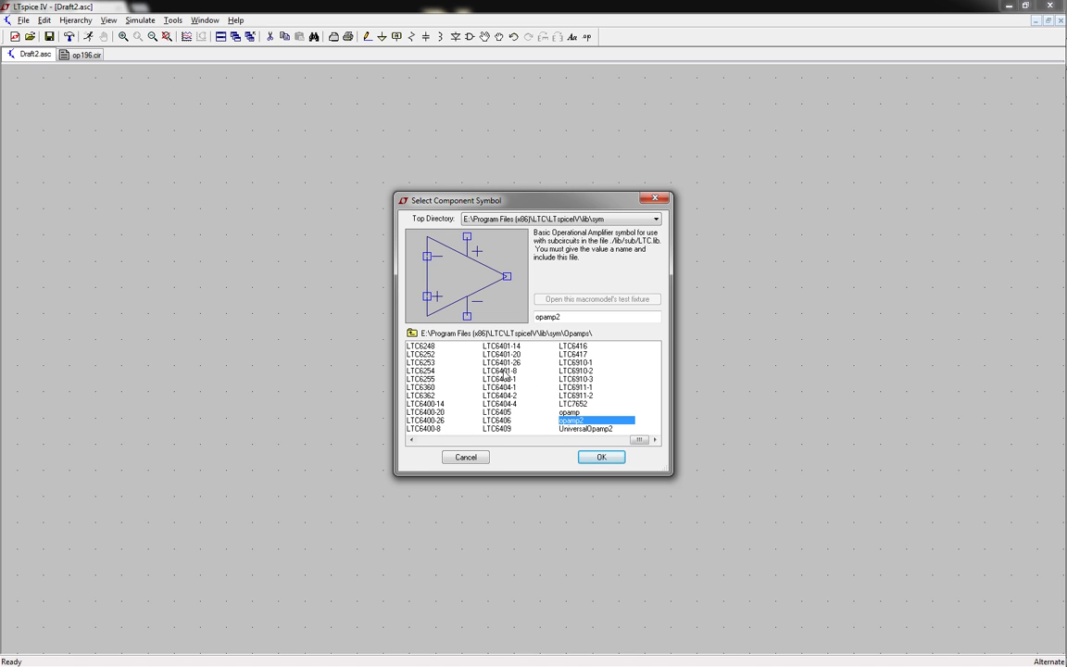
click(82, 57)
key(Escape)
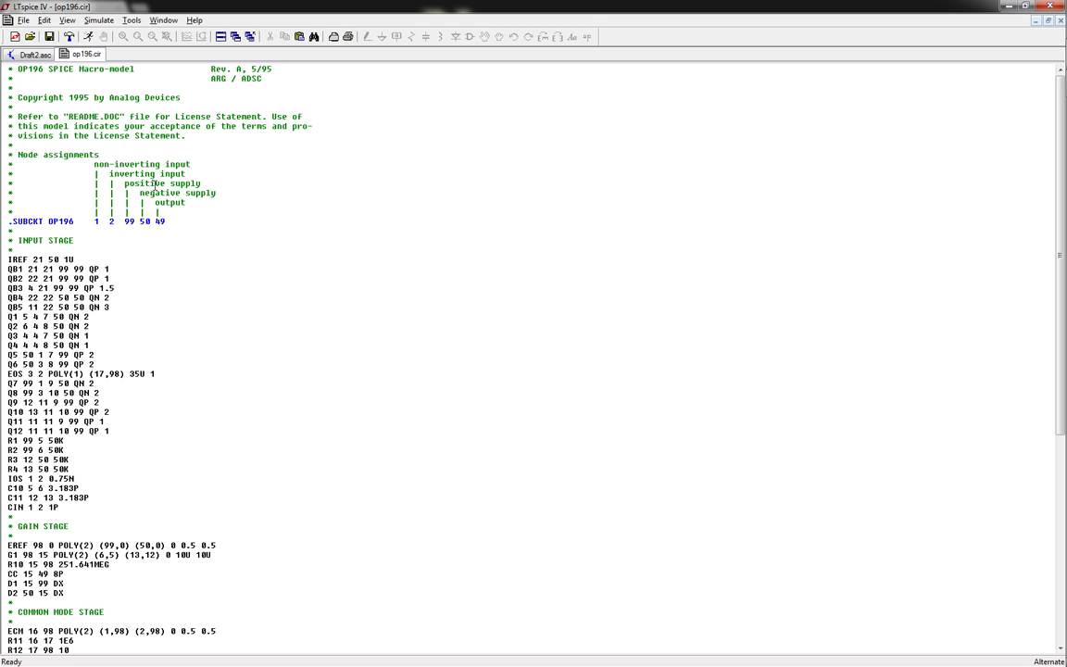
click(39, 57)
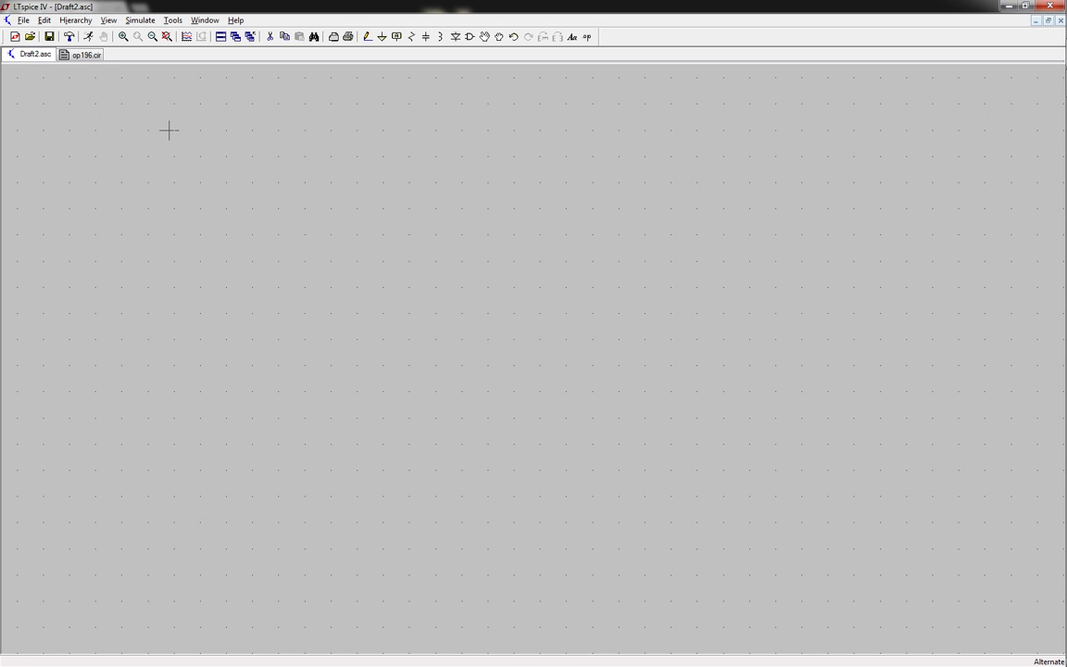
click(468, 37)
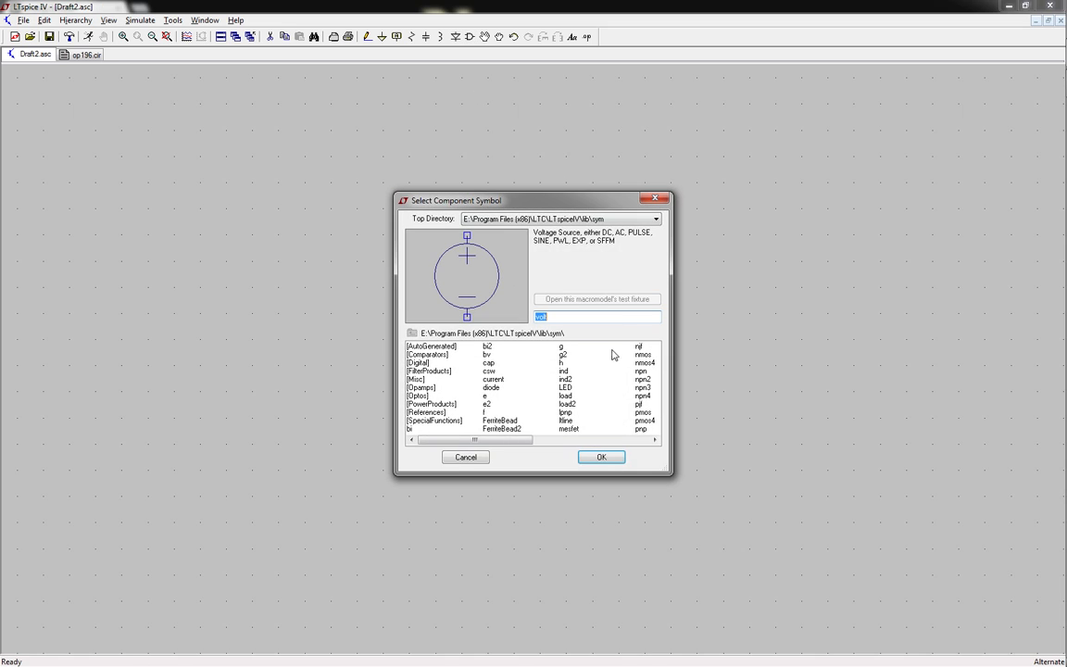
key(Escape)
Select the subcircuit name OP196 on the .SUBCKT line of op196.cir
click(84, 55)
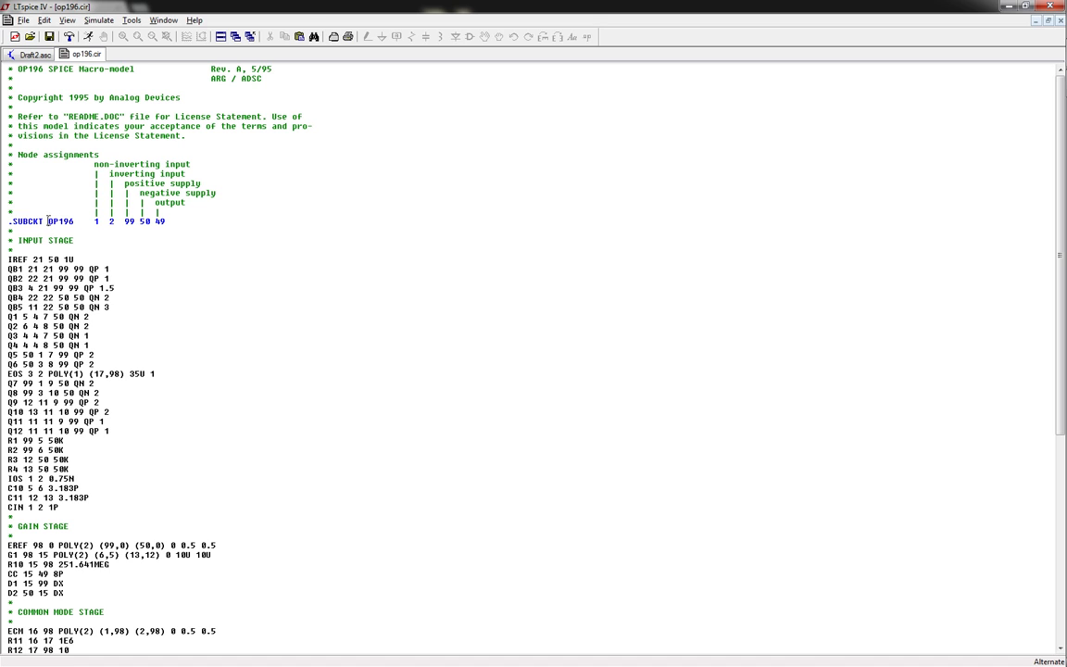
drag(48, 221, 67, 222)
right_click(57, 222)
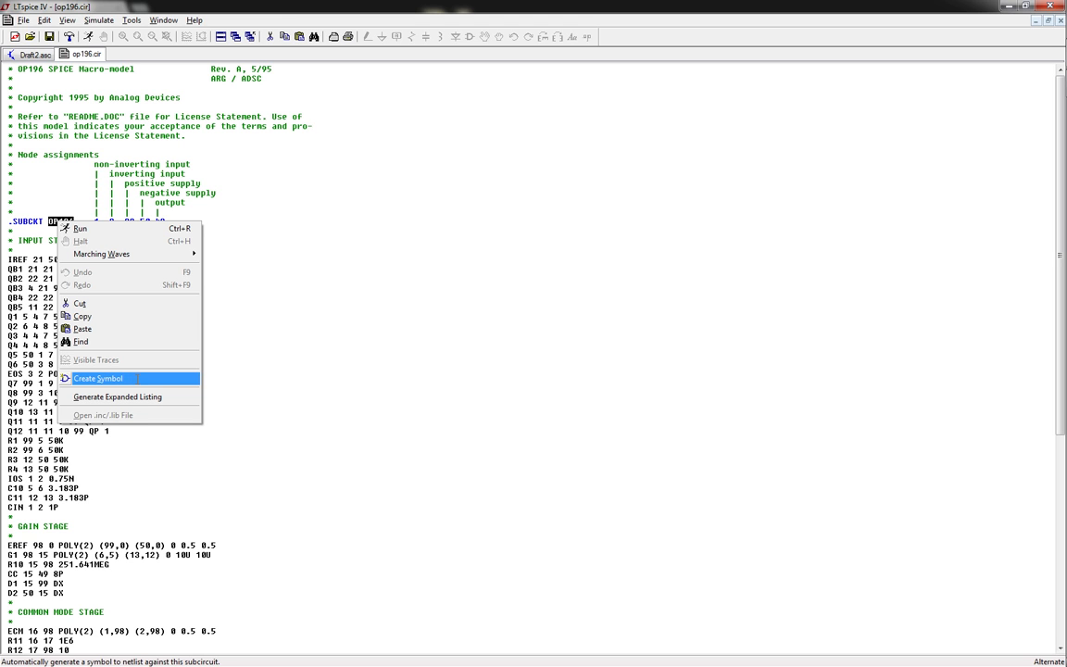
Examine Opamps library symbols for the Draft2.asc schematic, including opamp2, LTC6360, LTC1992-10 and LTC6103, without placing any
click(33, 53)
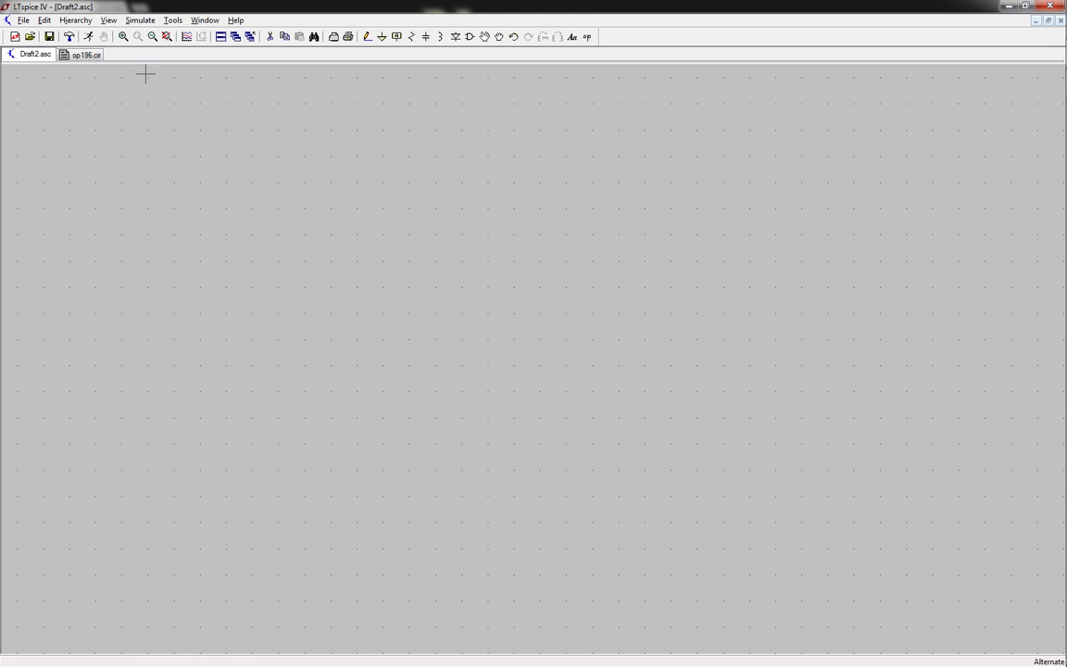
click(469, 37)
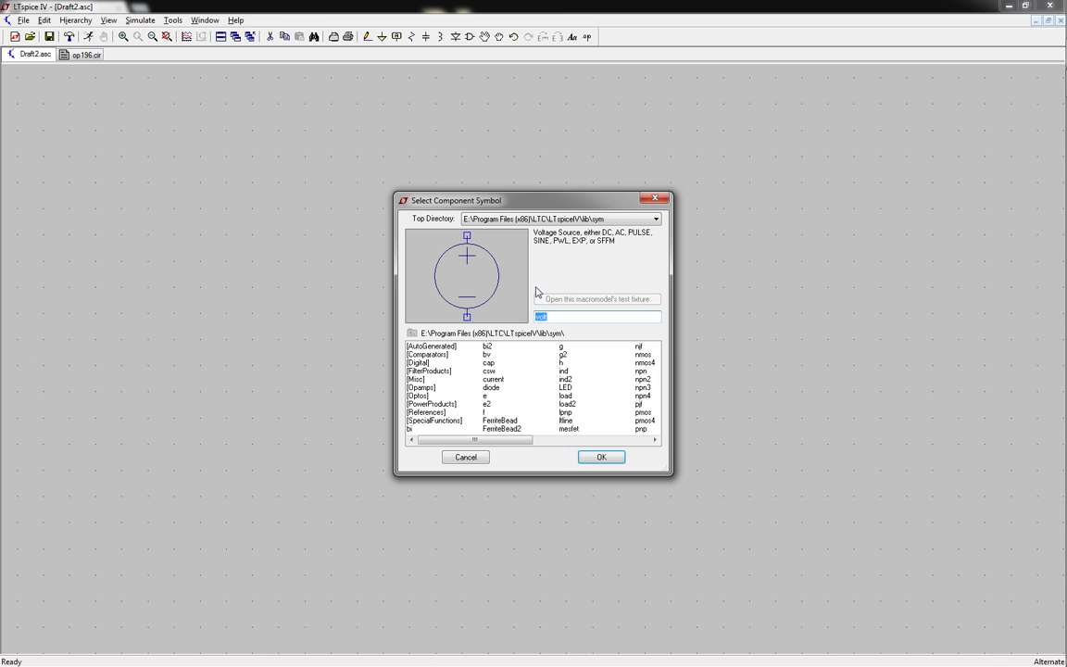
text(op)
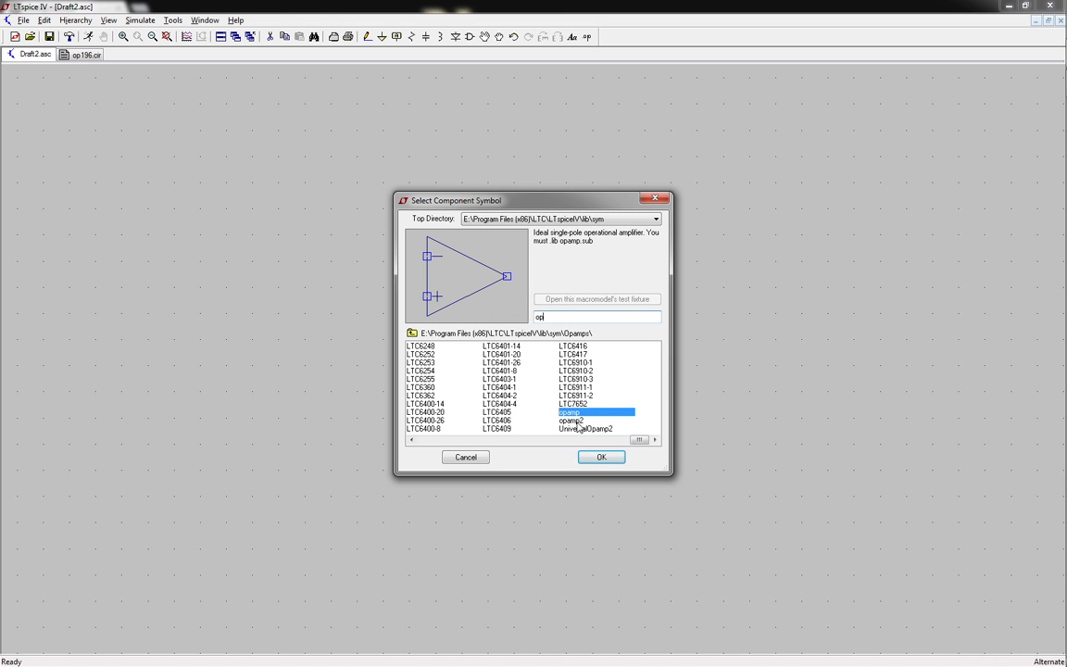
text(amp2)
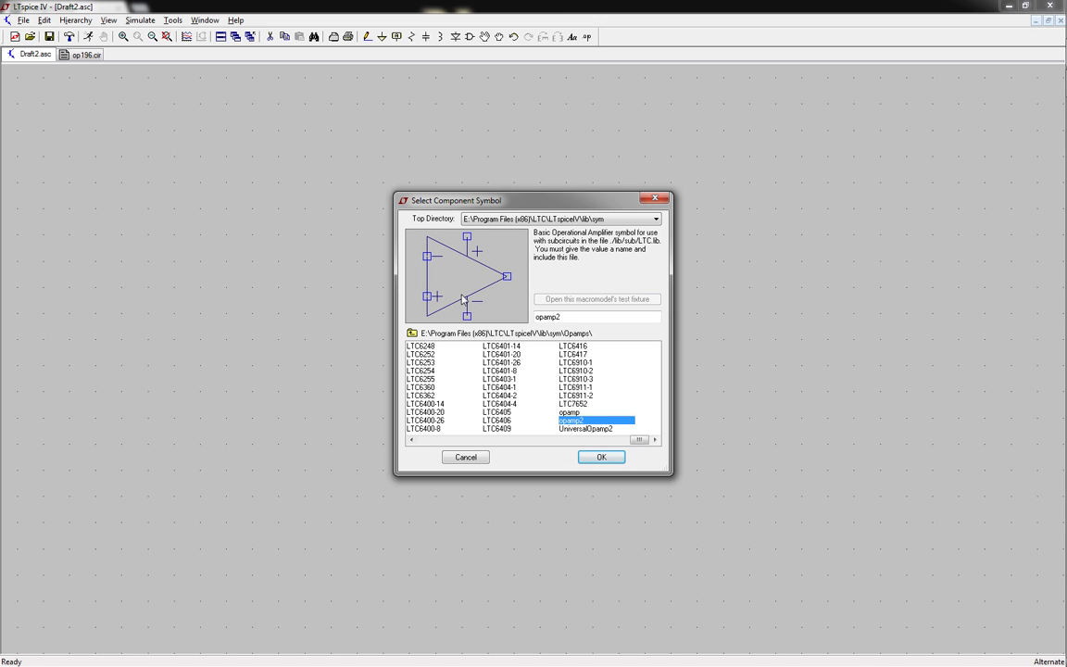
click(434, 354)
click(431, 387)
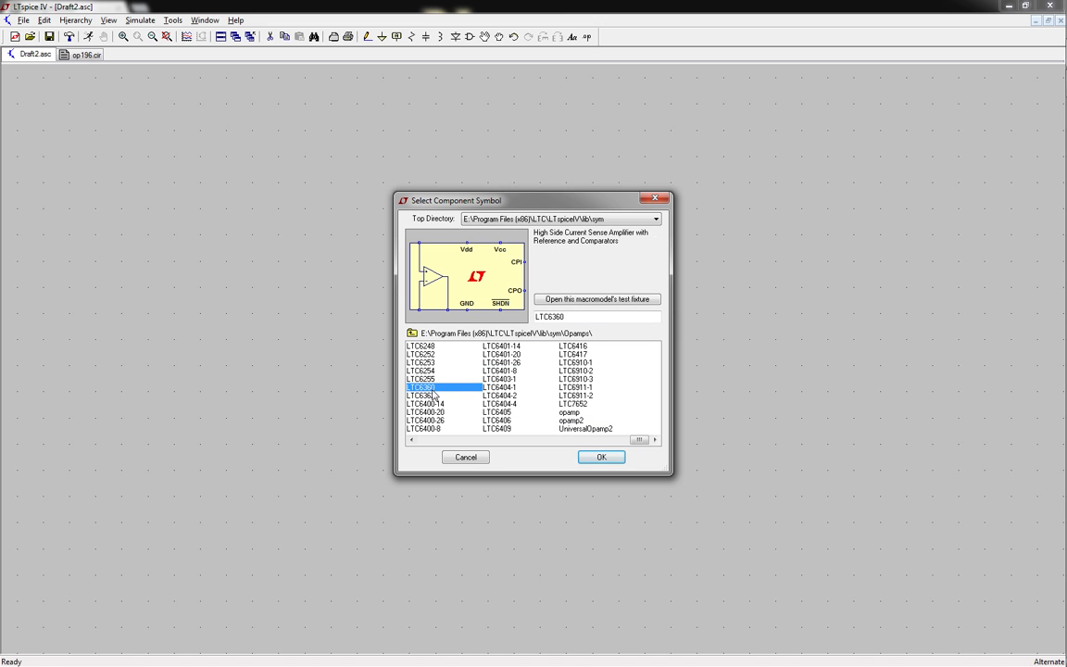
click(466, 440)
click(443, 398)
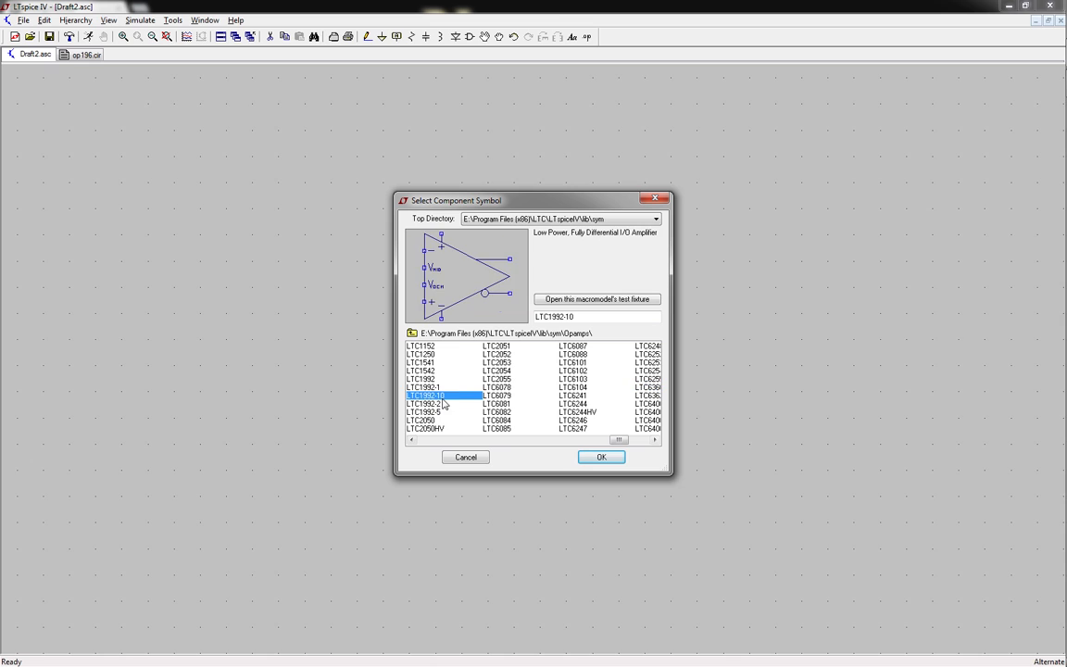
click(497, 378)
click(573, 379)
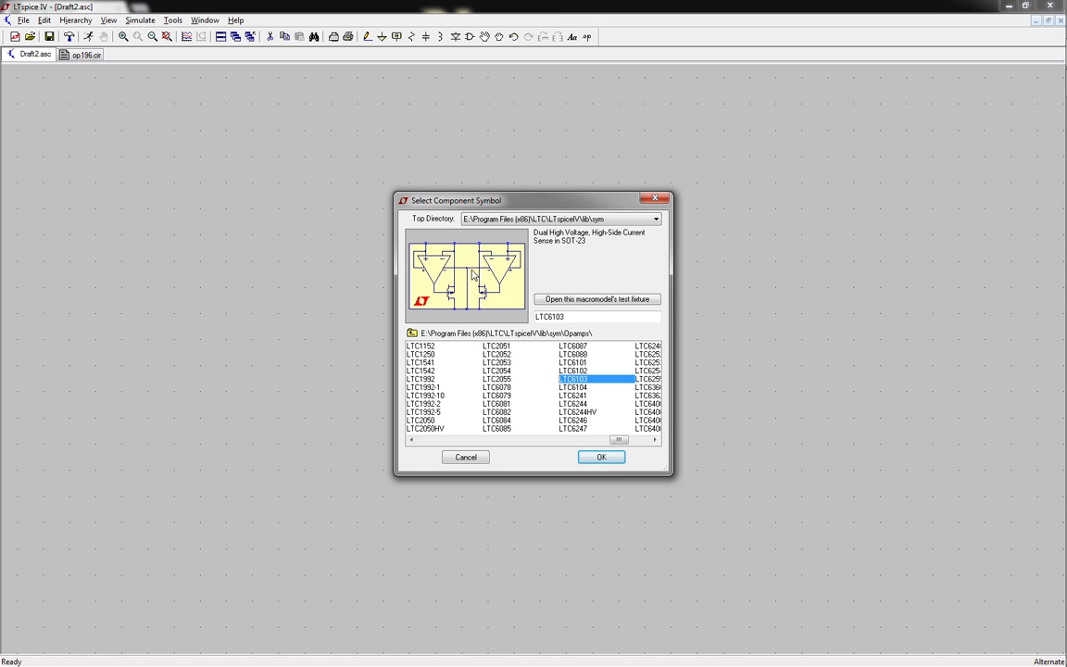
click(464, 456)
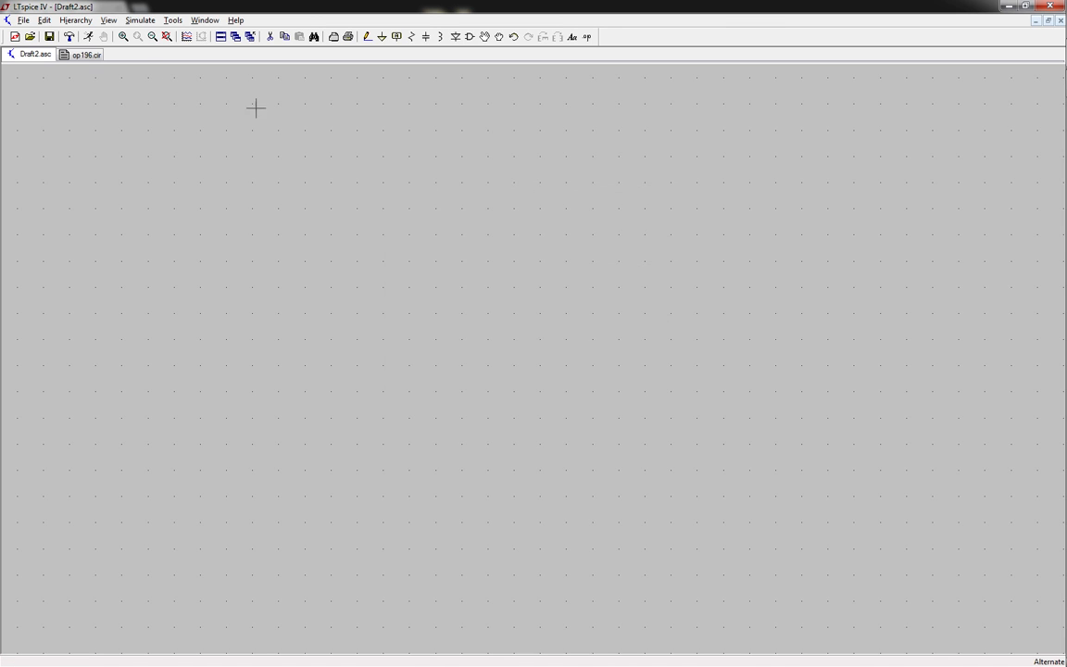
Generate a symbol from the OP196 subcircuit in op196.cir and compare its pins with the netlist's node assignments
click(85, 55)
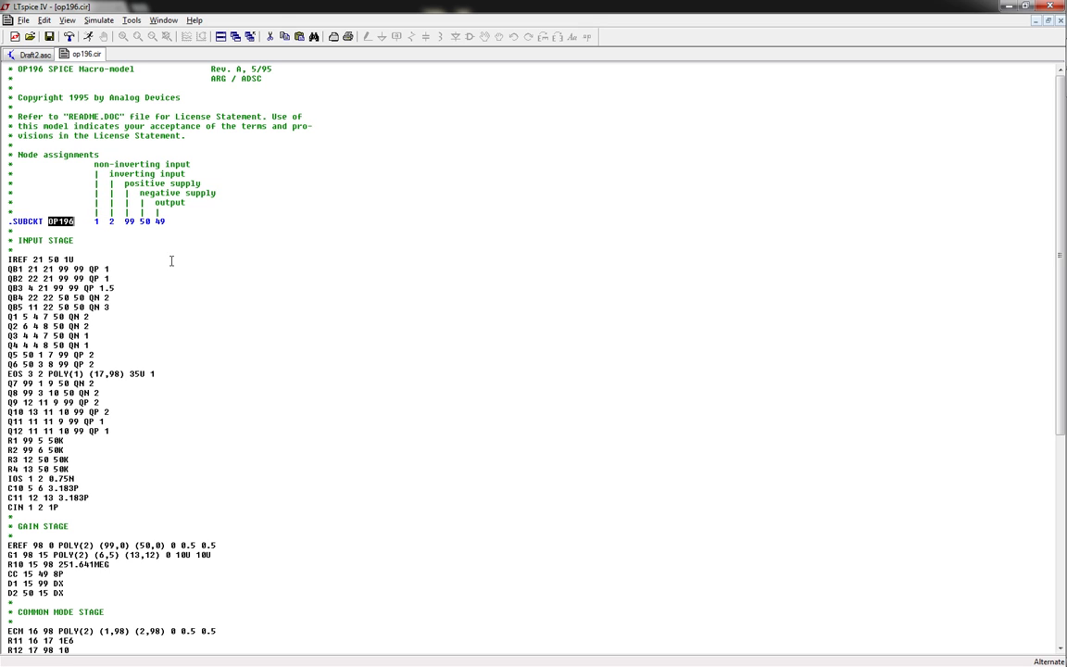
right_click(60, 221)
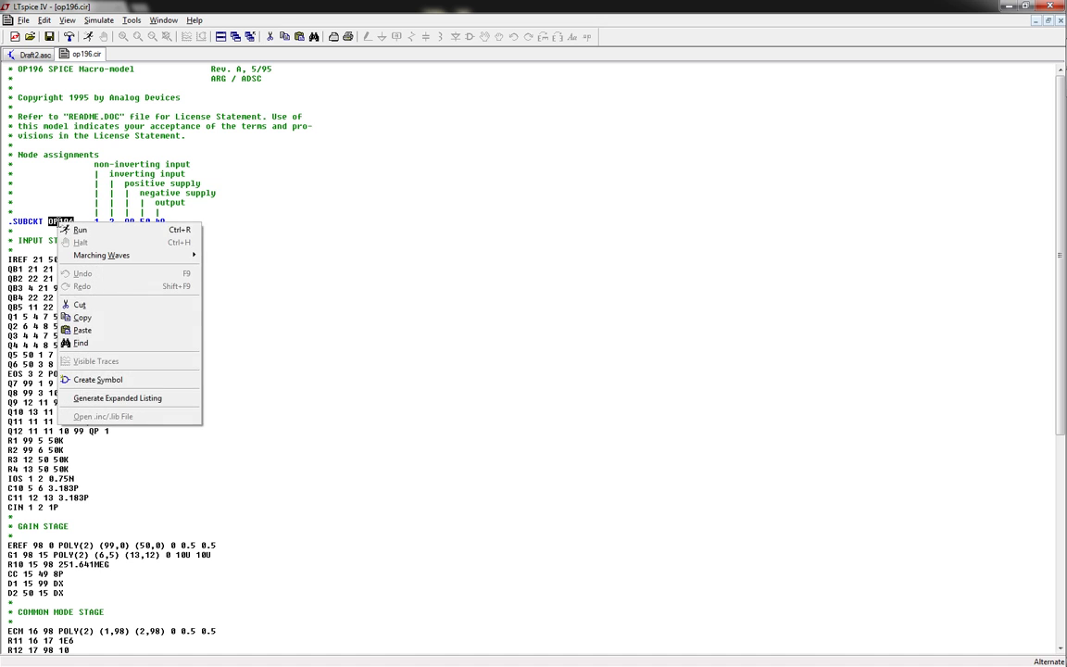
click(98, 380)
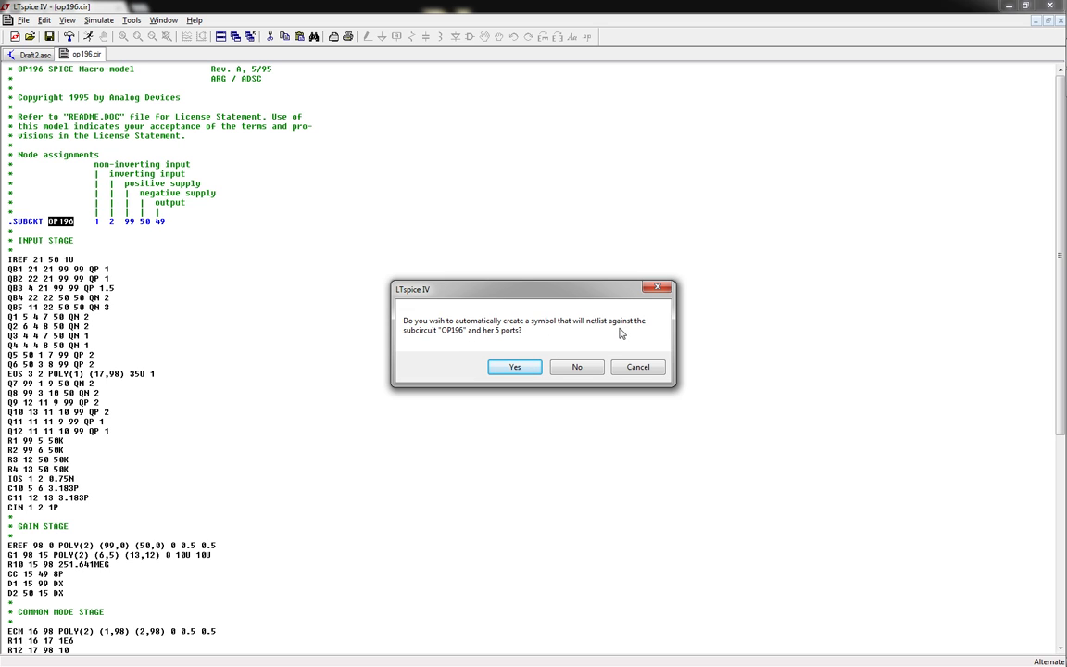
click(516, 368)
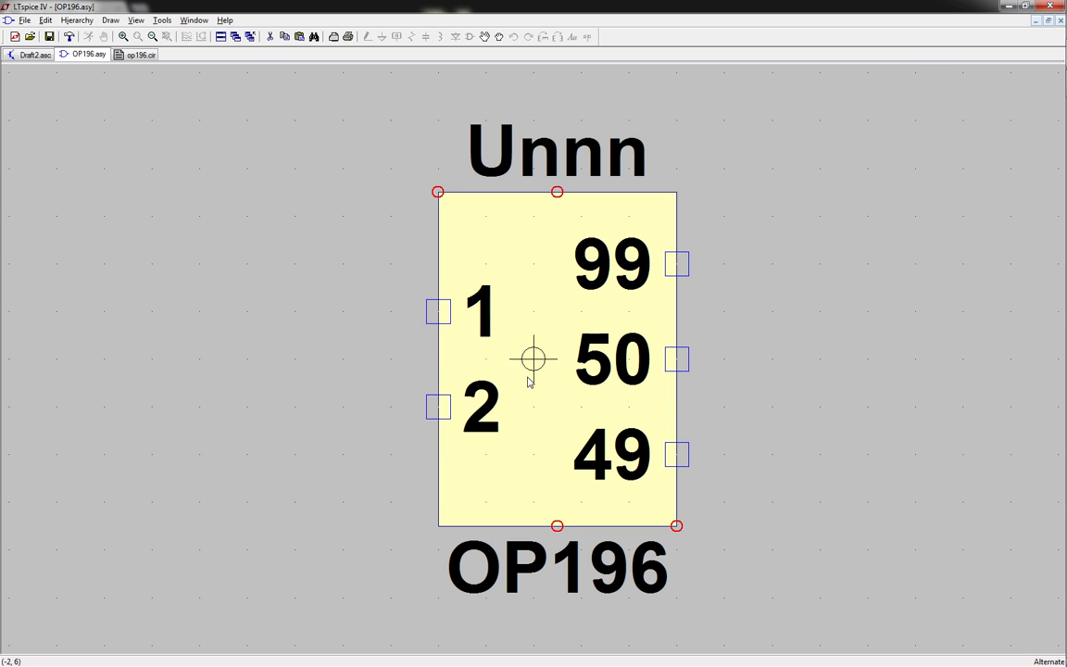
click(142, 56)
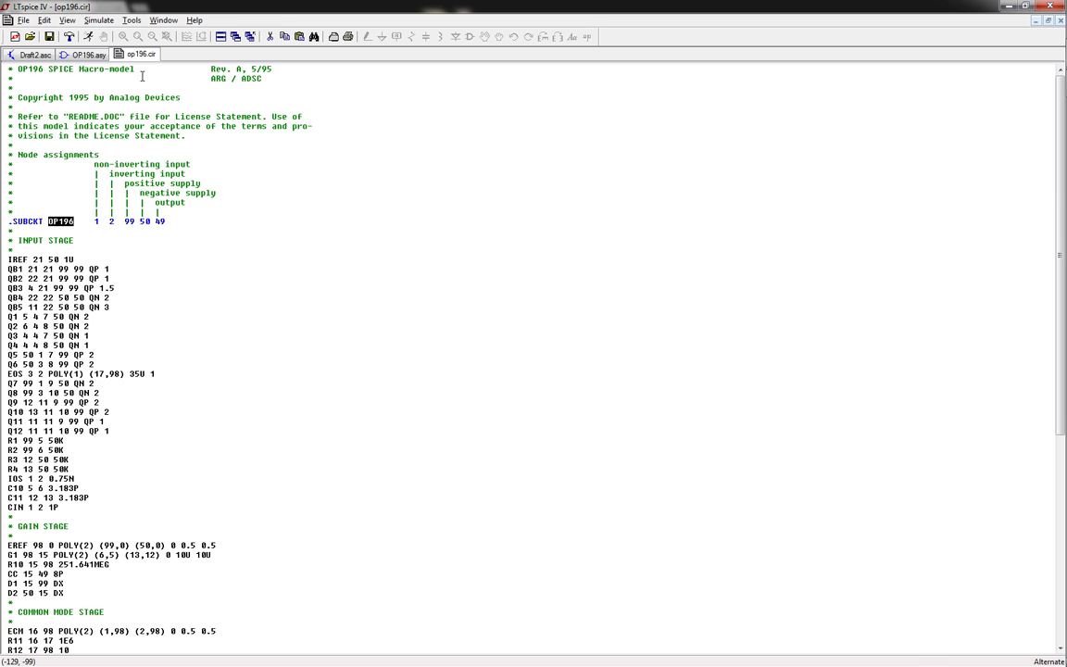
click(83, 56)
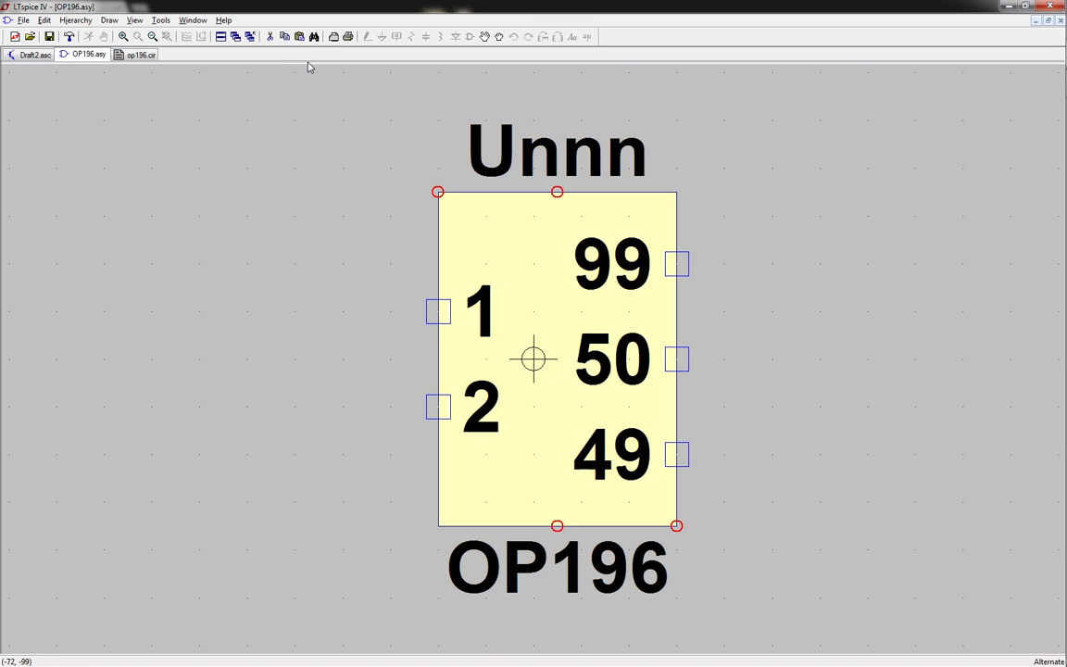
Place one OP196 symbol from the AutoGenerated component directory in the Draft2.asc schematic
click(33, 55)
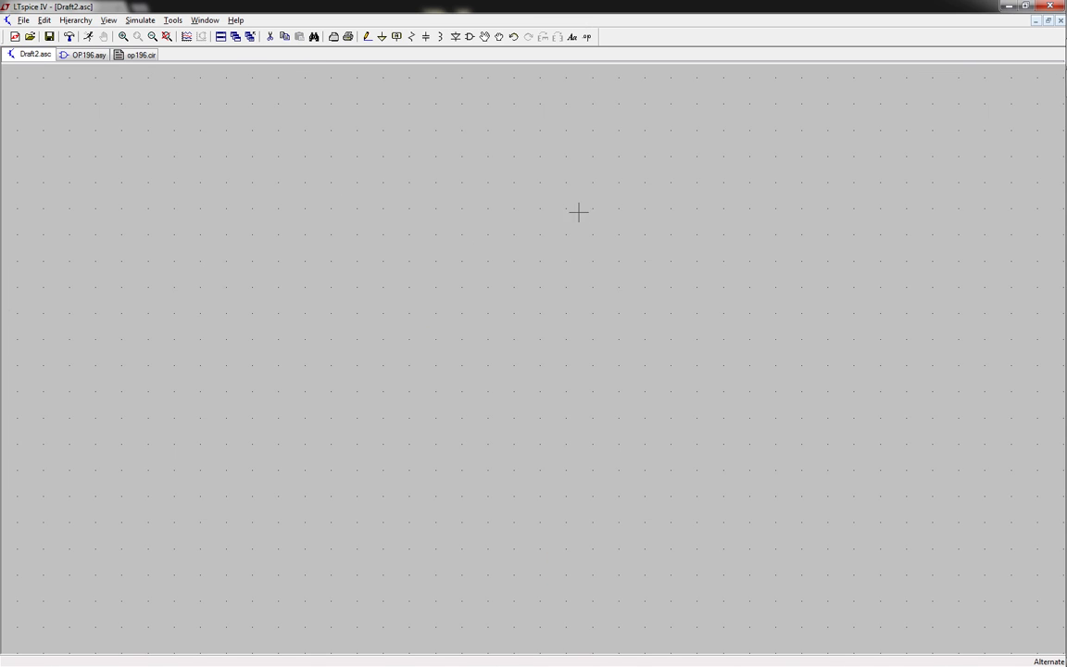
click(472, 37)
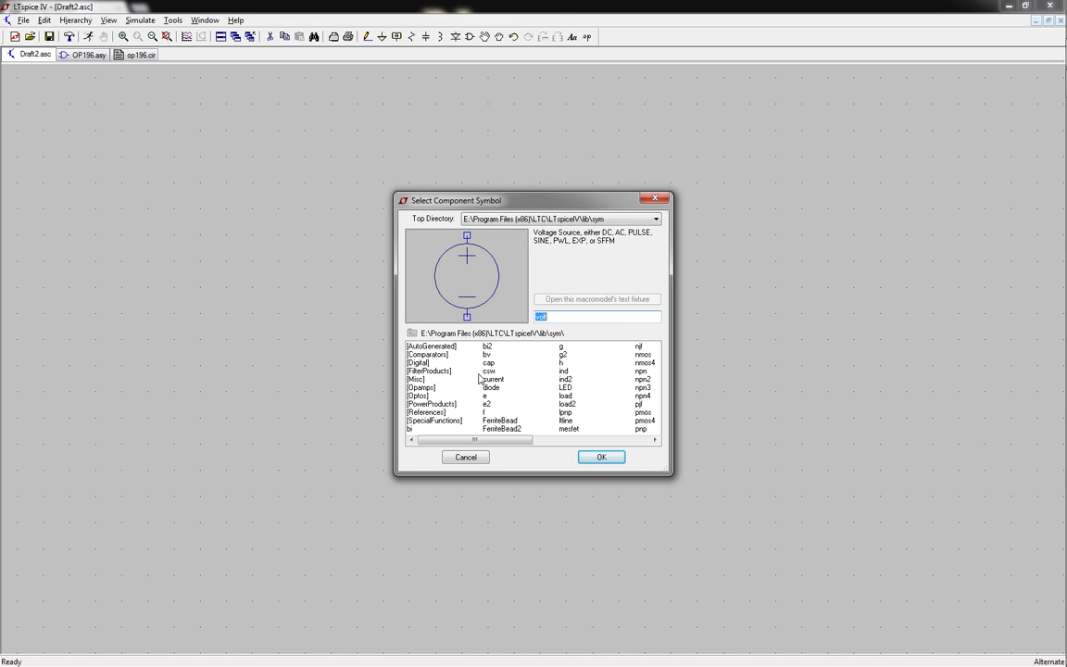
click(428, 350)
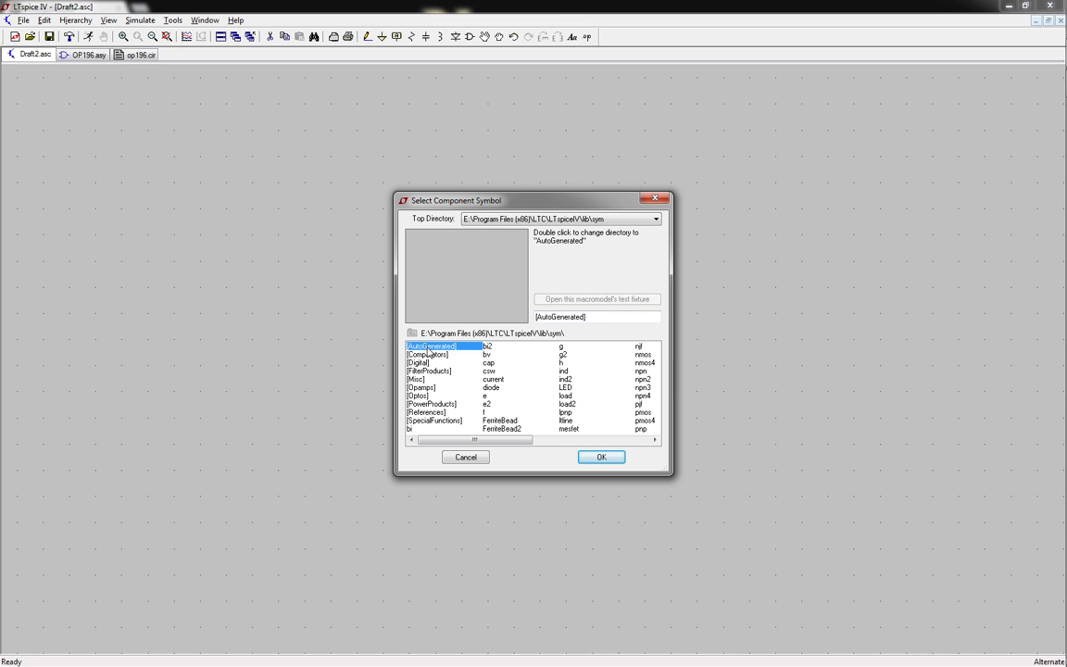
double_click(428, 353)
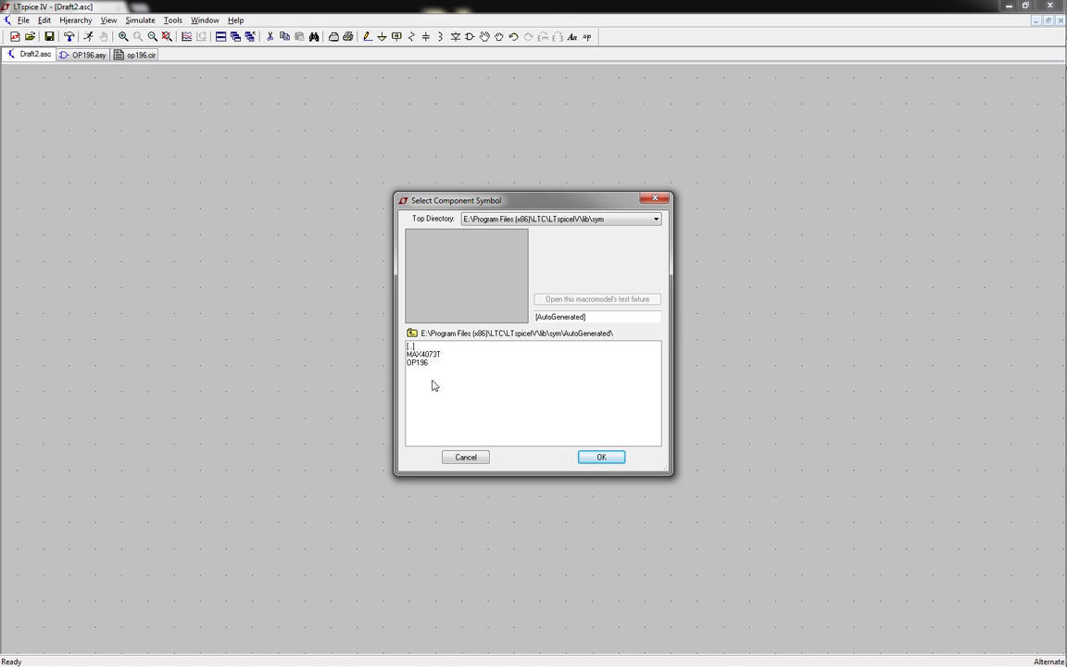
click(415, 363)
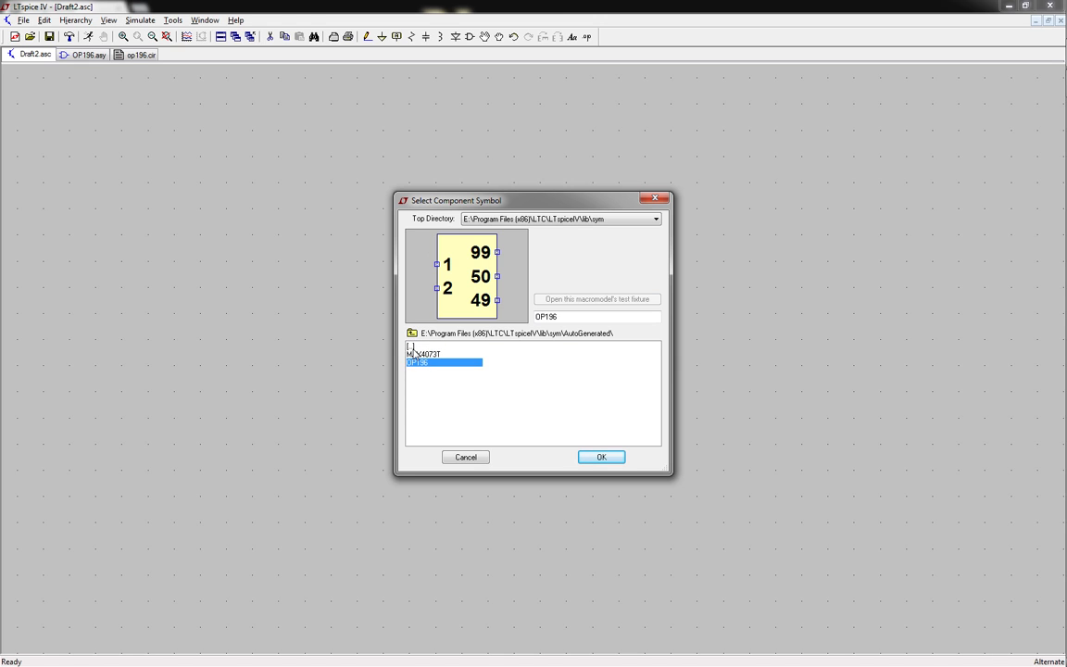
double_click(410, 346)
double_click(451, 348)
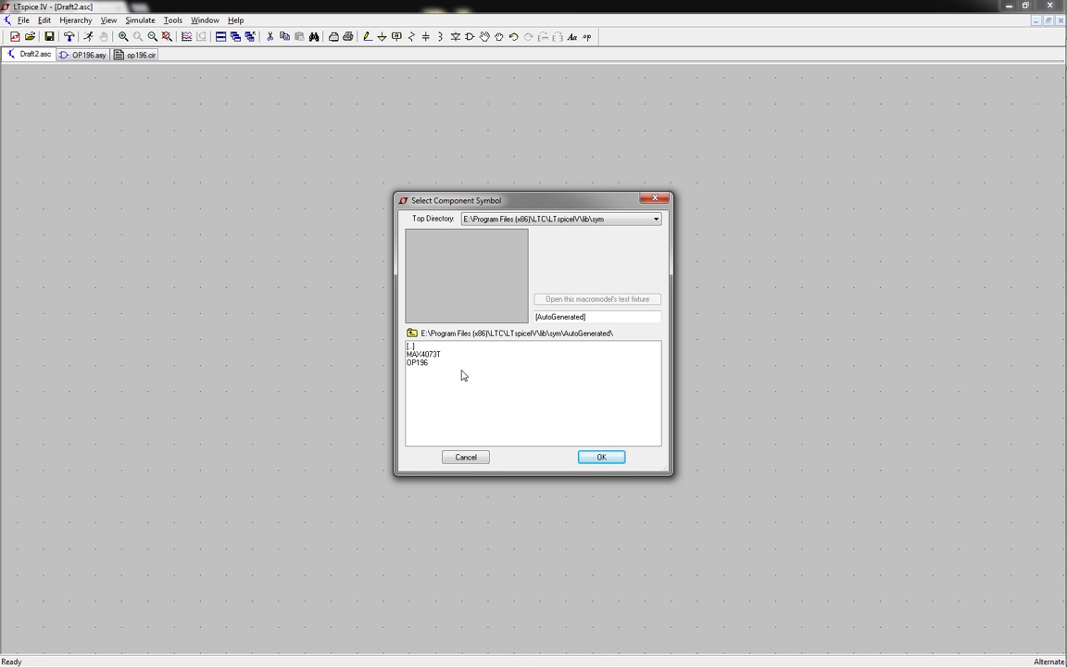
click(419, 362)
click(602, 458)
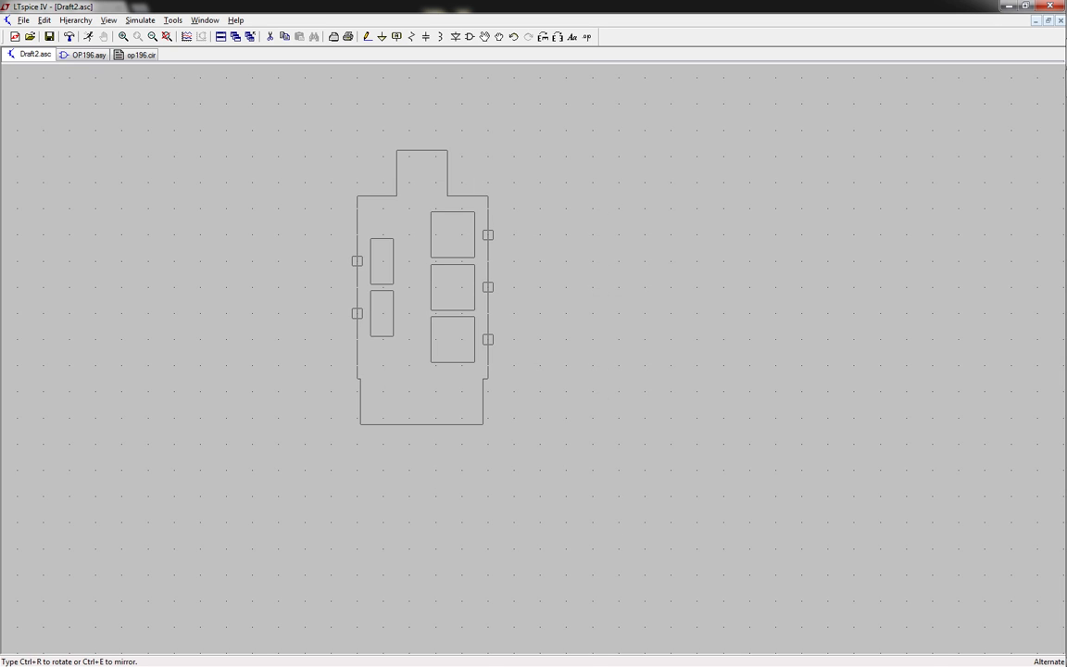
click(422, 287)
key(Escape)
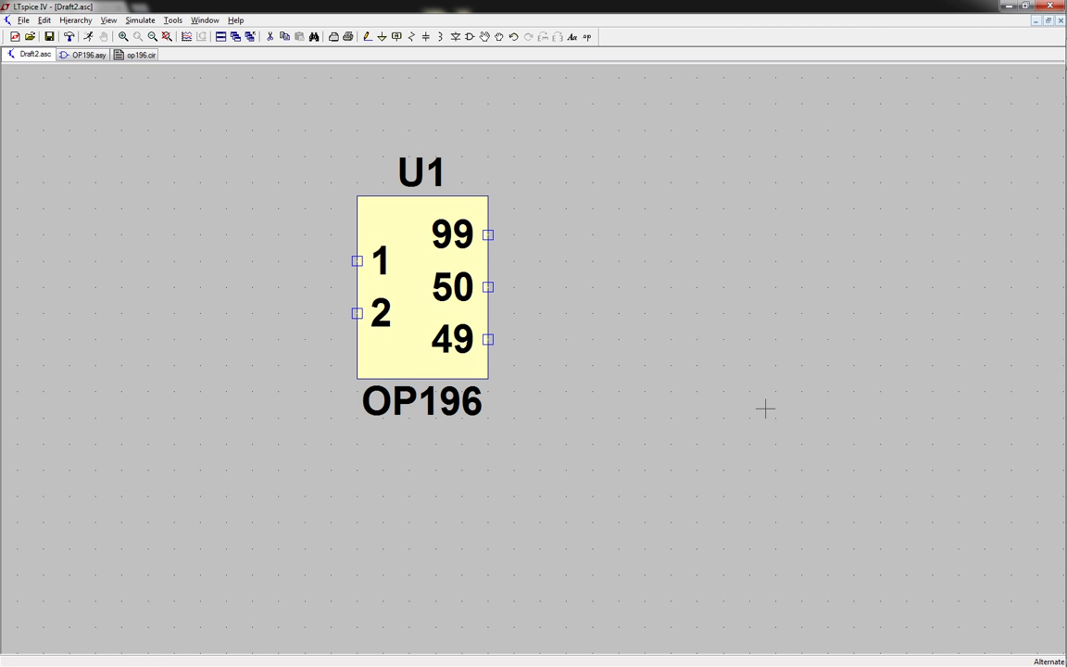
Delete the OP196 symbol from the schematic
key(Delete)
click(451, 302)
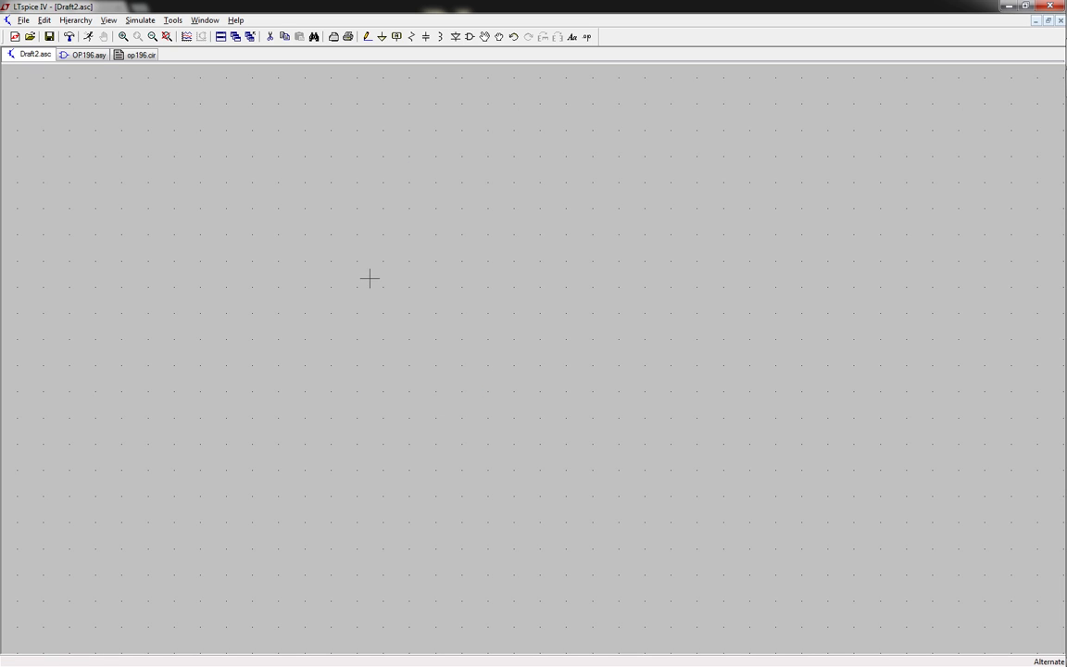
Review the OP196 node assignments in op196.cir and return to the Draft2.asc schematic
click(96, 58)
click(139, 55)
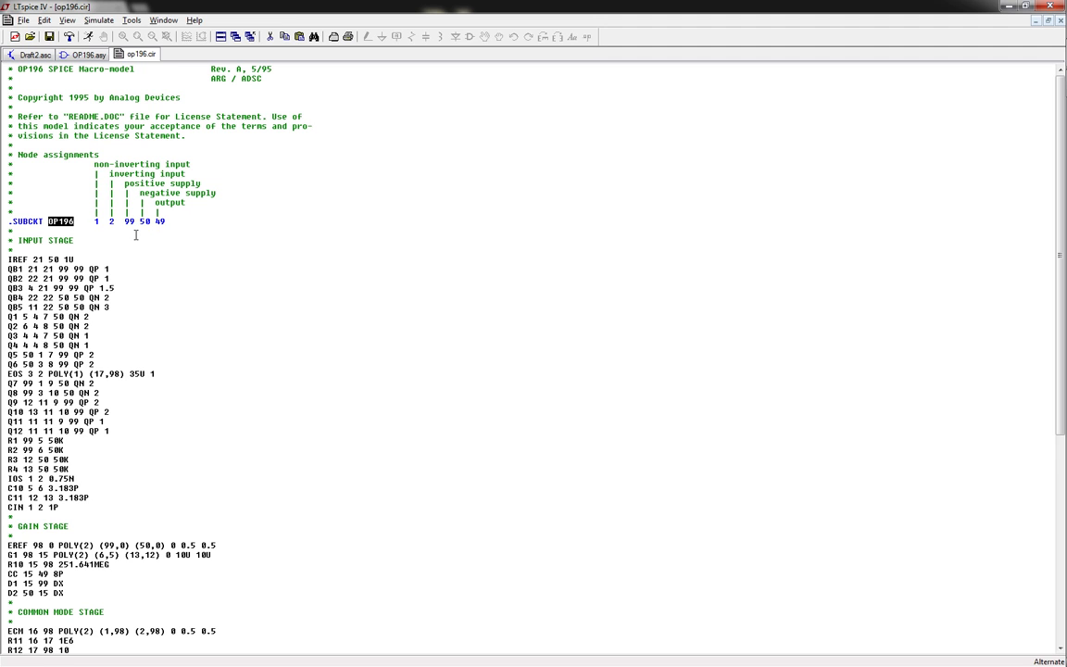
click(35, 54)
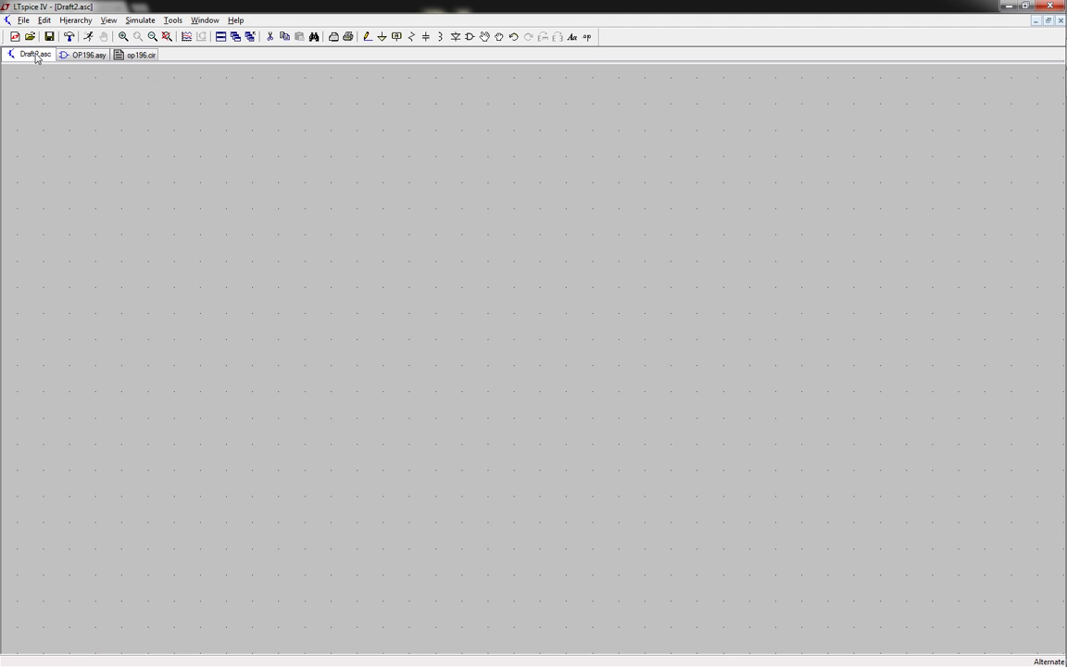
click(470, 36)
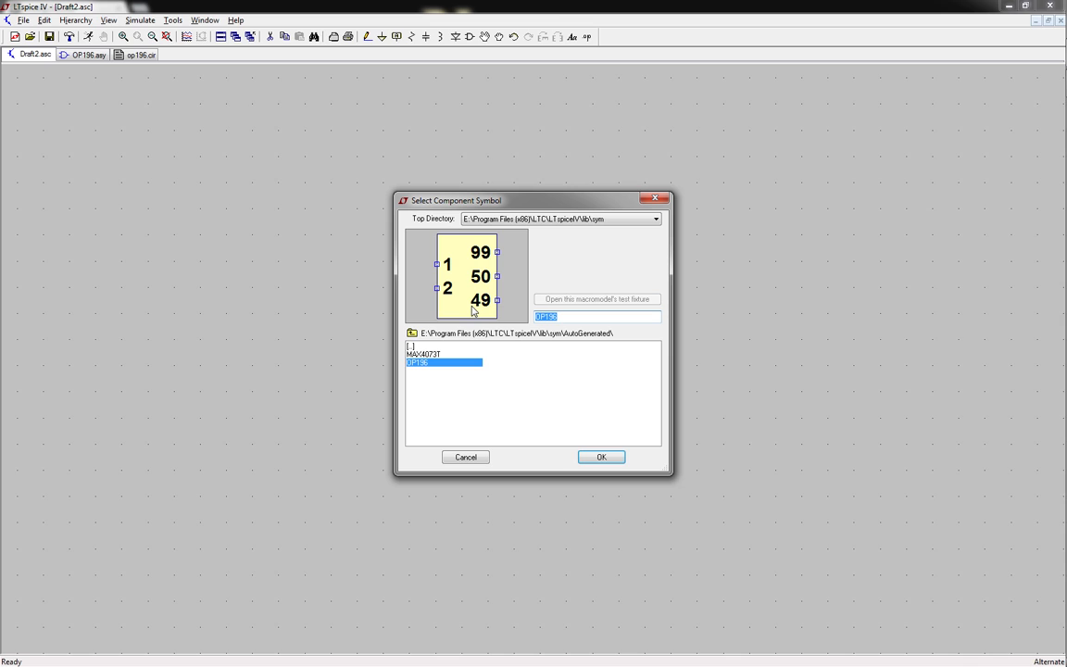
text(op)
double_click(409, 345)
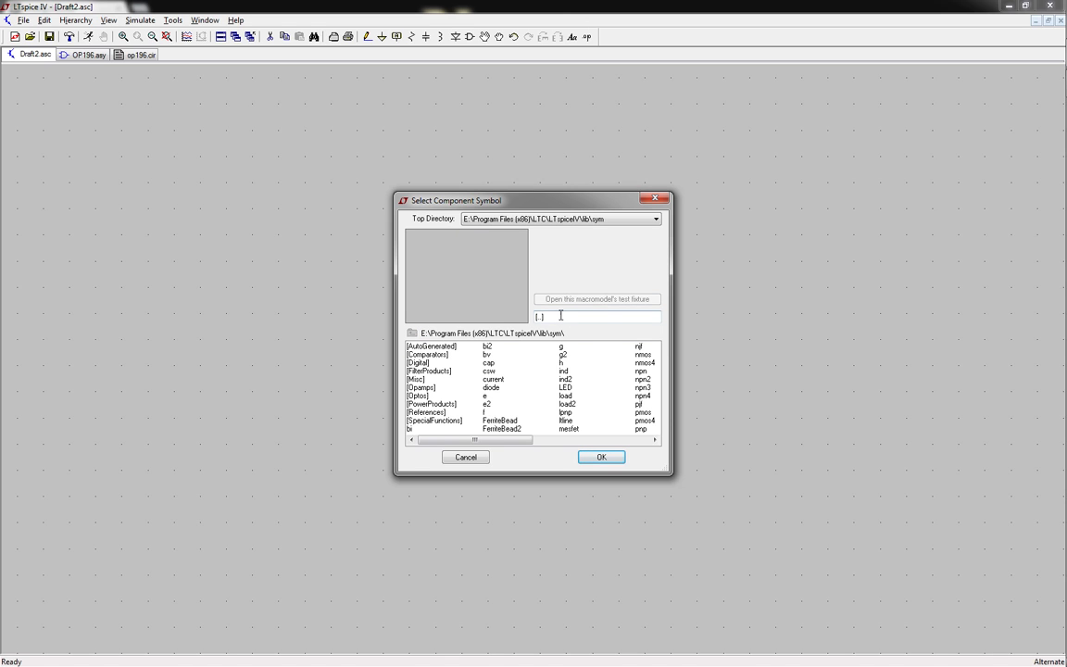
double_click(560, 317)
text(op)
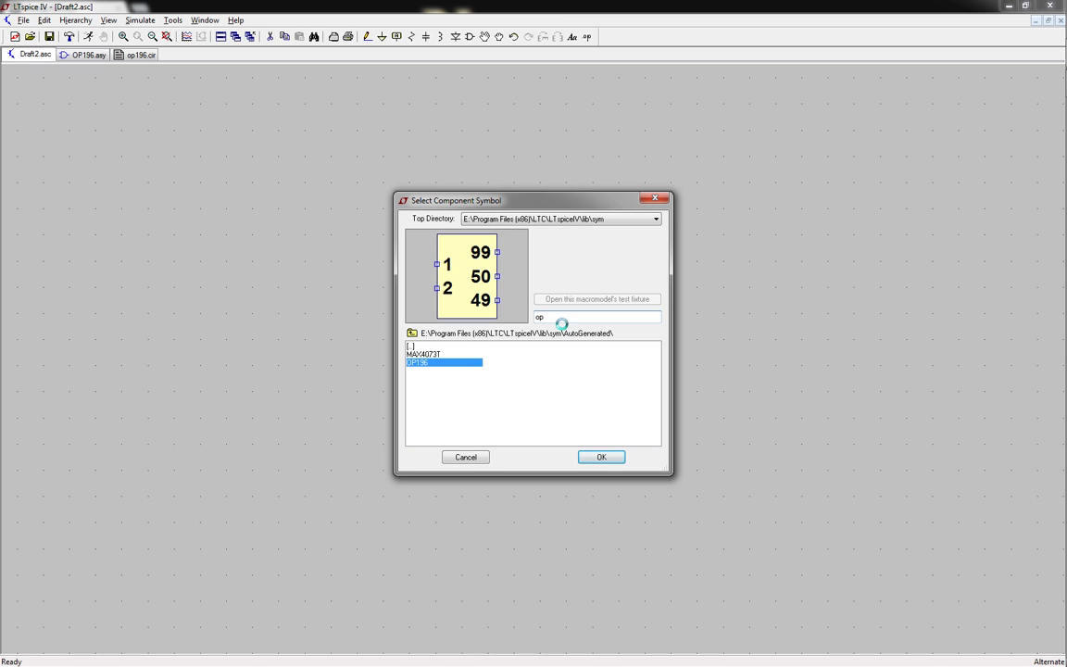
key(Return)
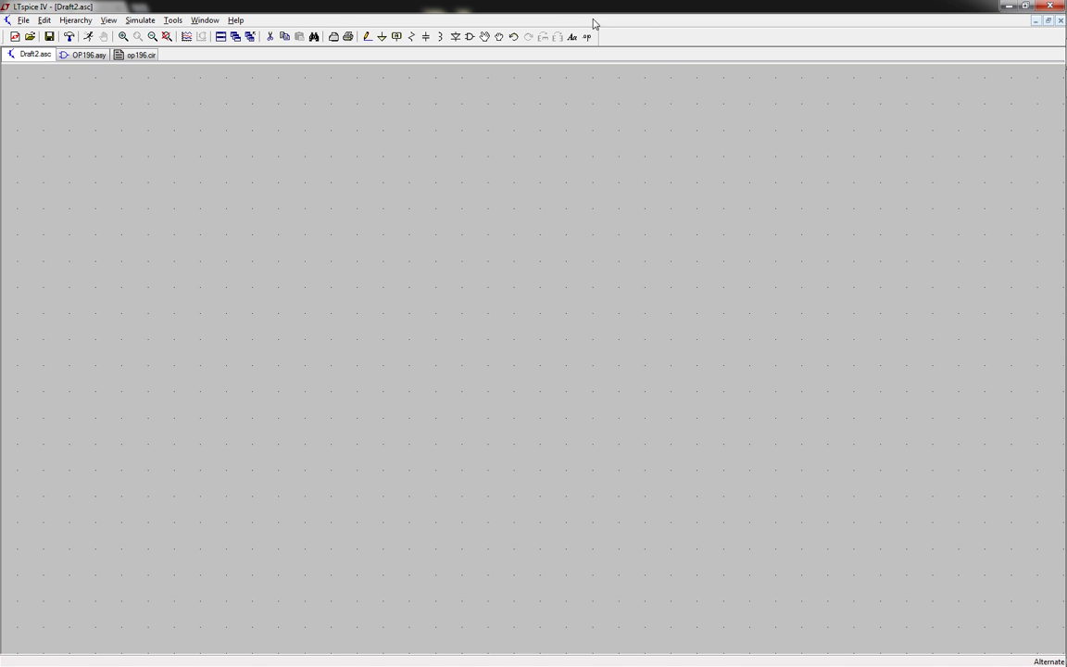
Look up the opamp and opamp2 symbols in the component library and compare their previews without placing either
click(470, 36)
double_click(411, 349)
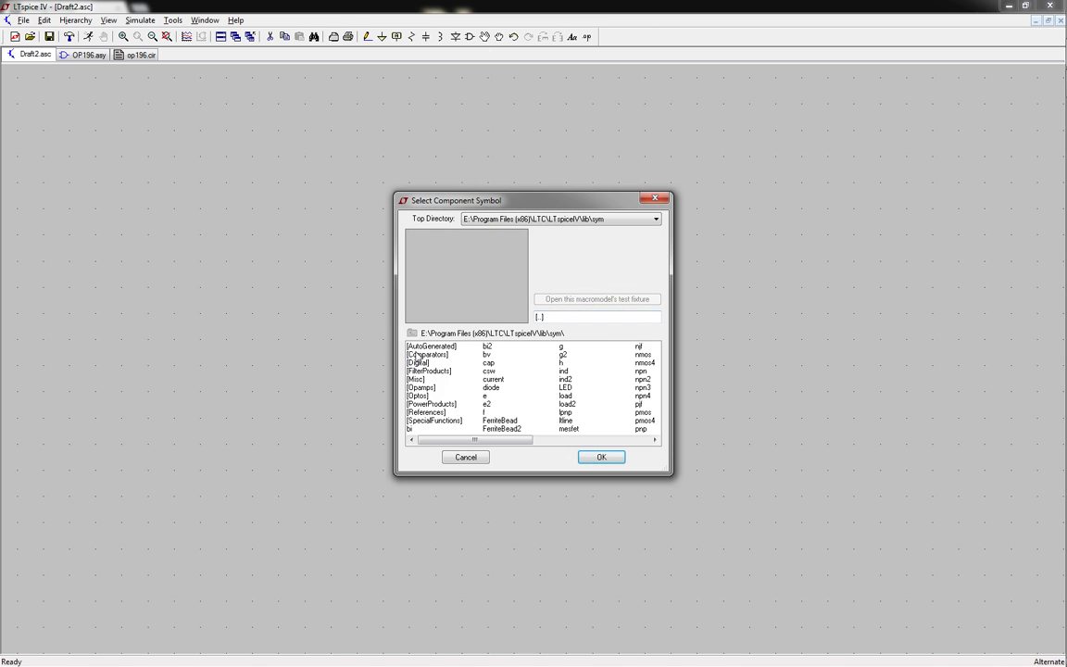
click(562, 362)
drag(559, 316, 500, 310)
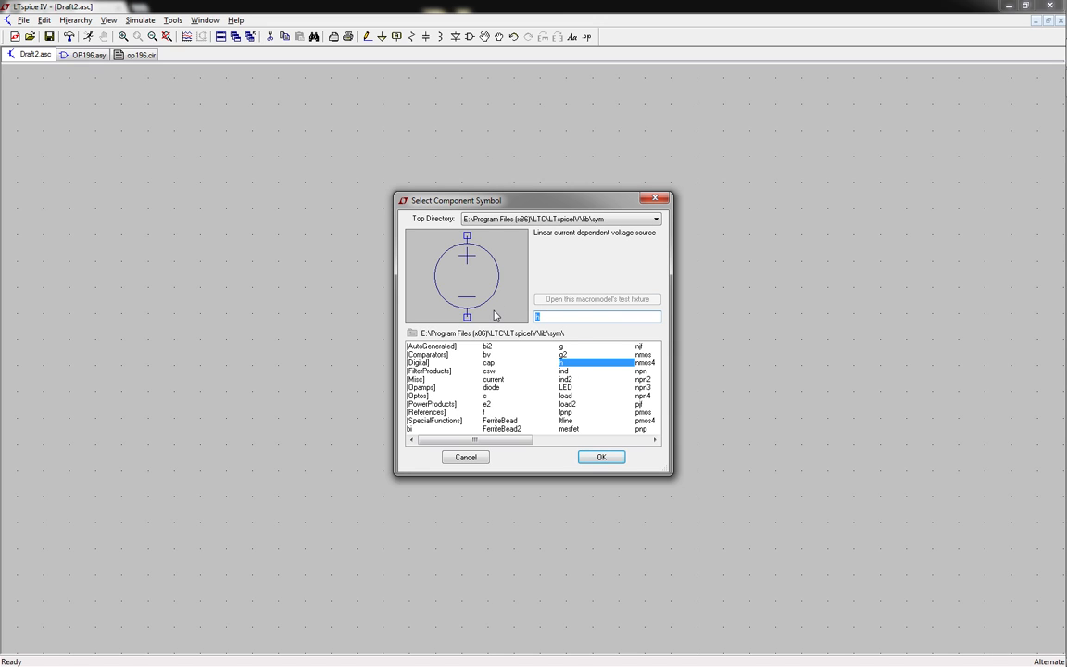
text(o)
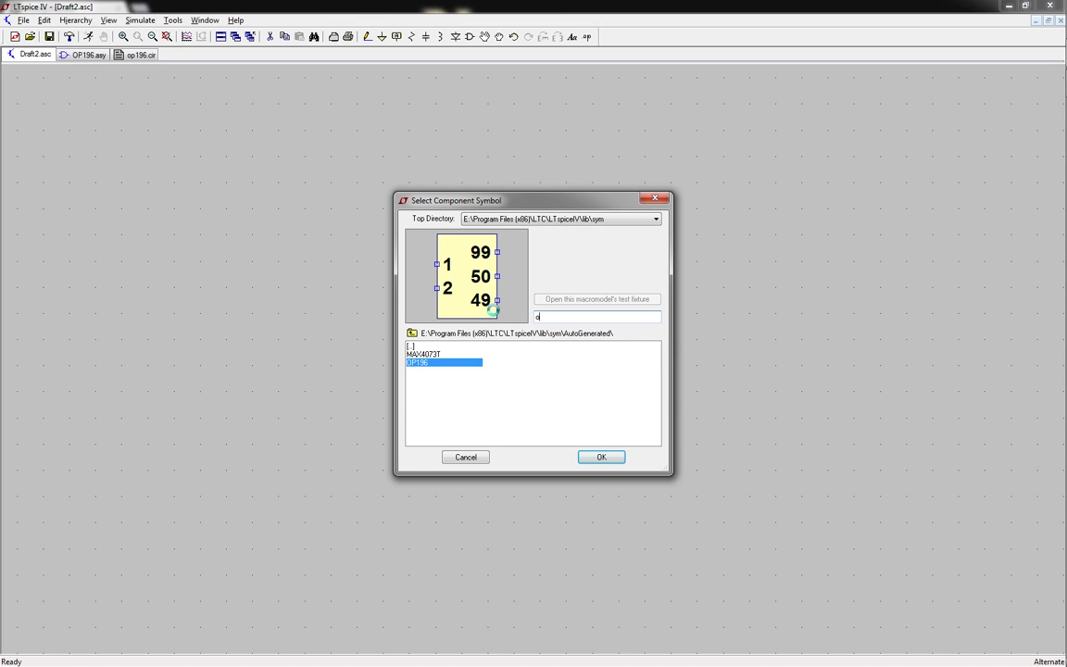
text(pamp)
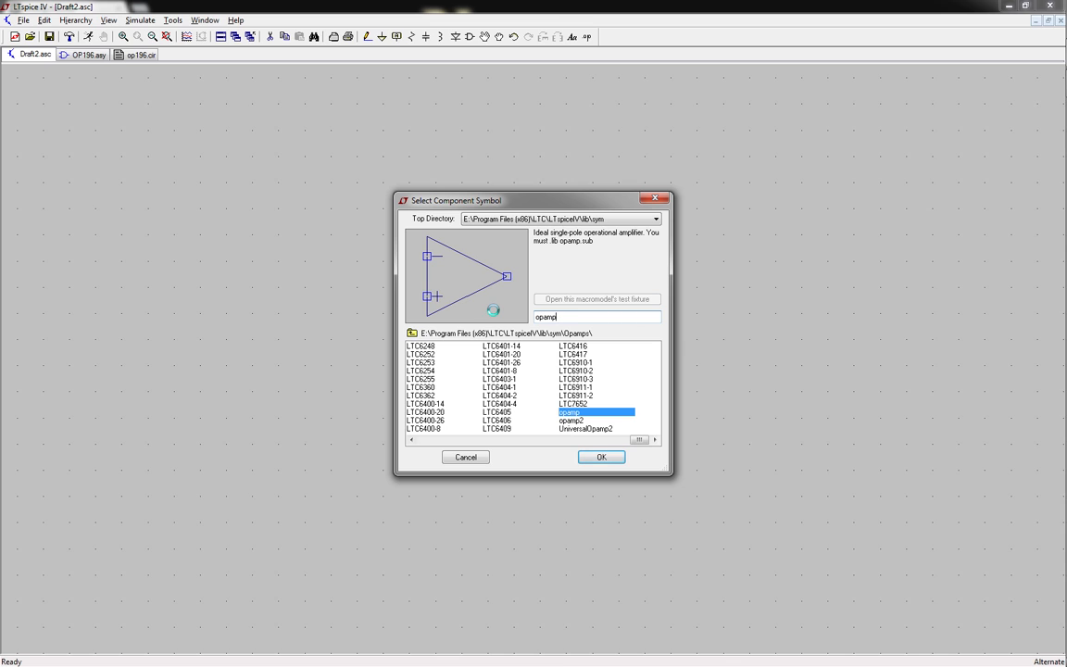
key(BackSpace)
key(BackSpace)
key(BackSpace)
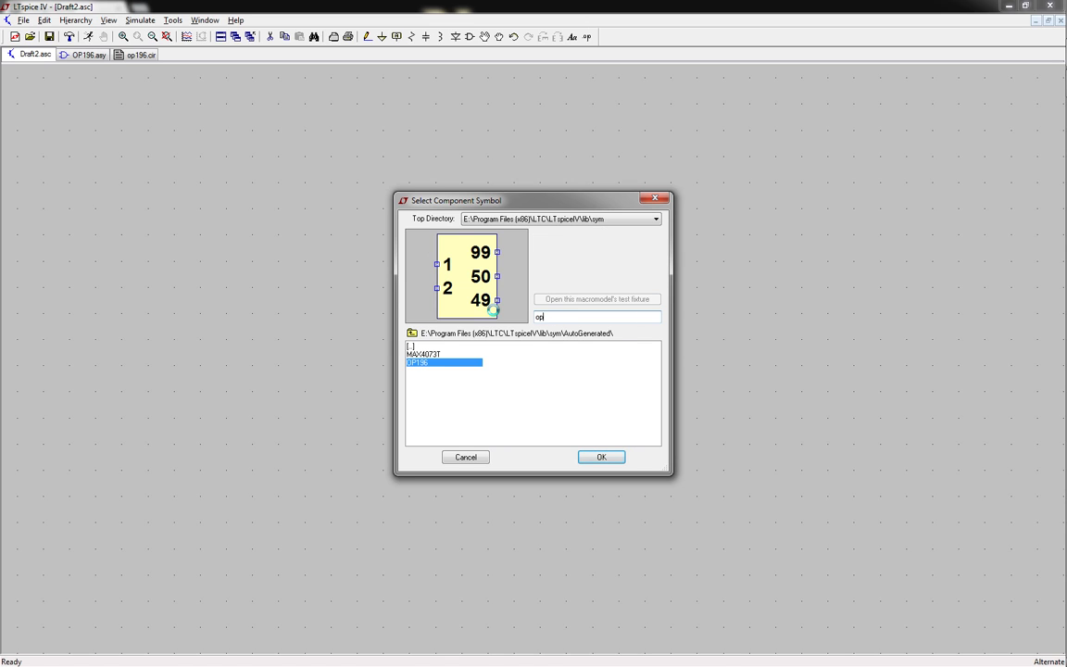
text(pamp)
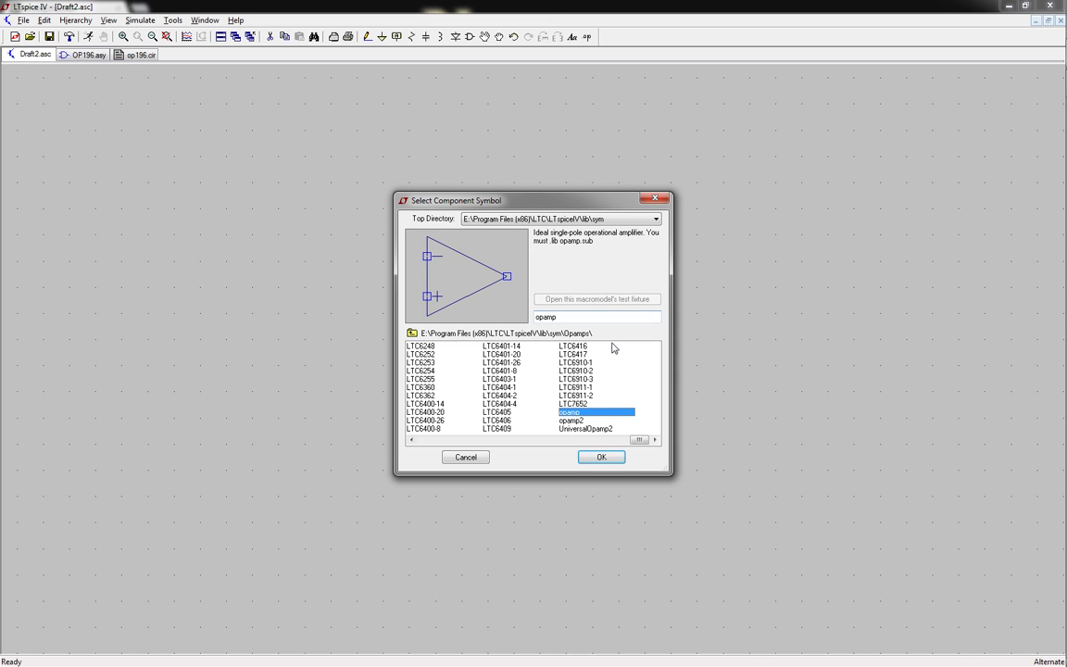
text(2)
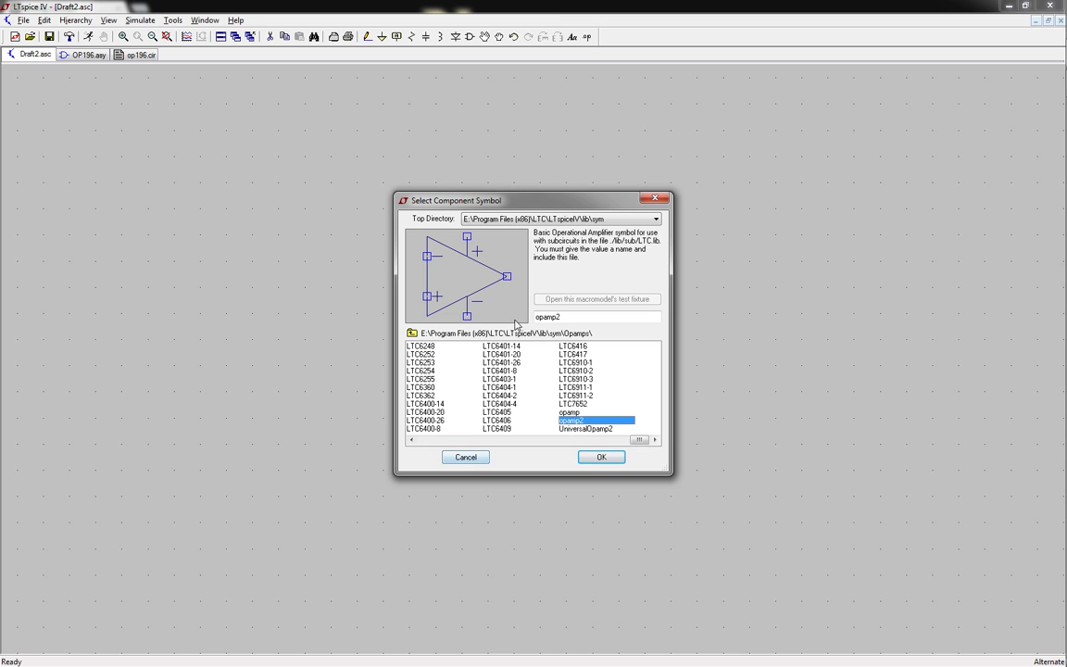
click(466, 456)
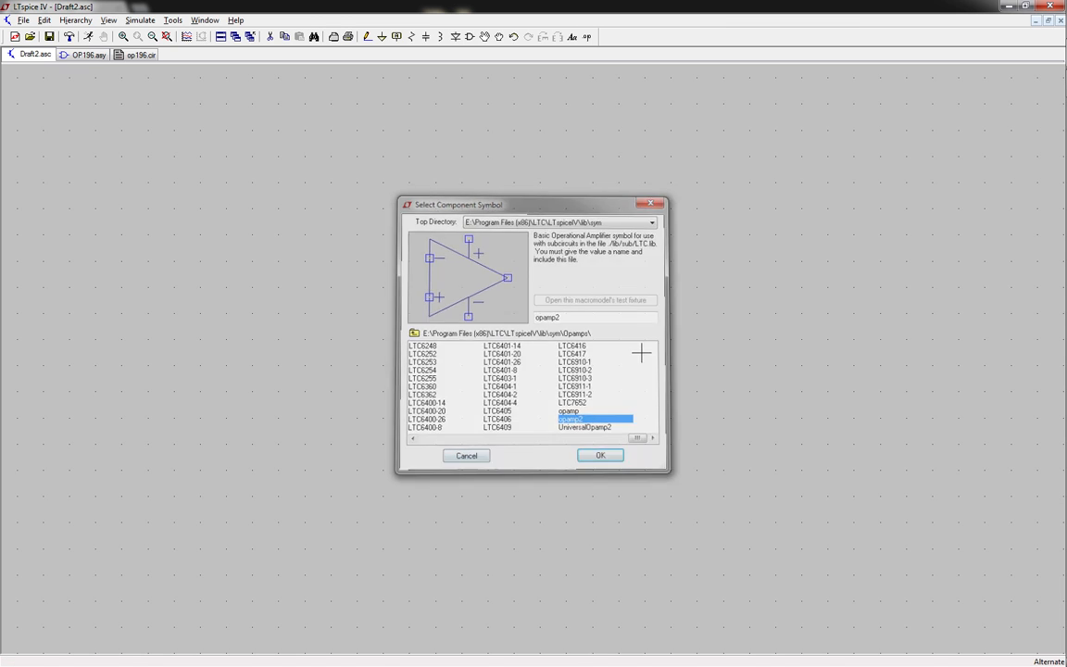
Switch to Windows Explorer and open the LTC folder in Program Files (x86) on the Installs (E:) drive
click(1040, 21)
click(997, 185)
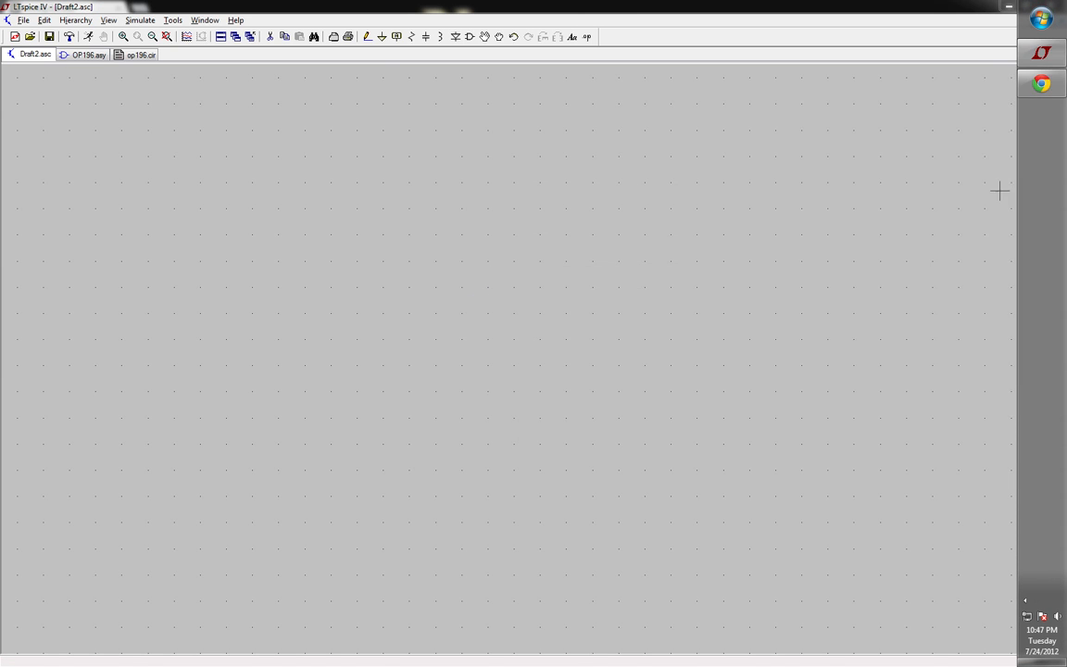
double_click(880, 136)
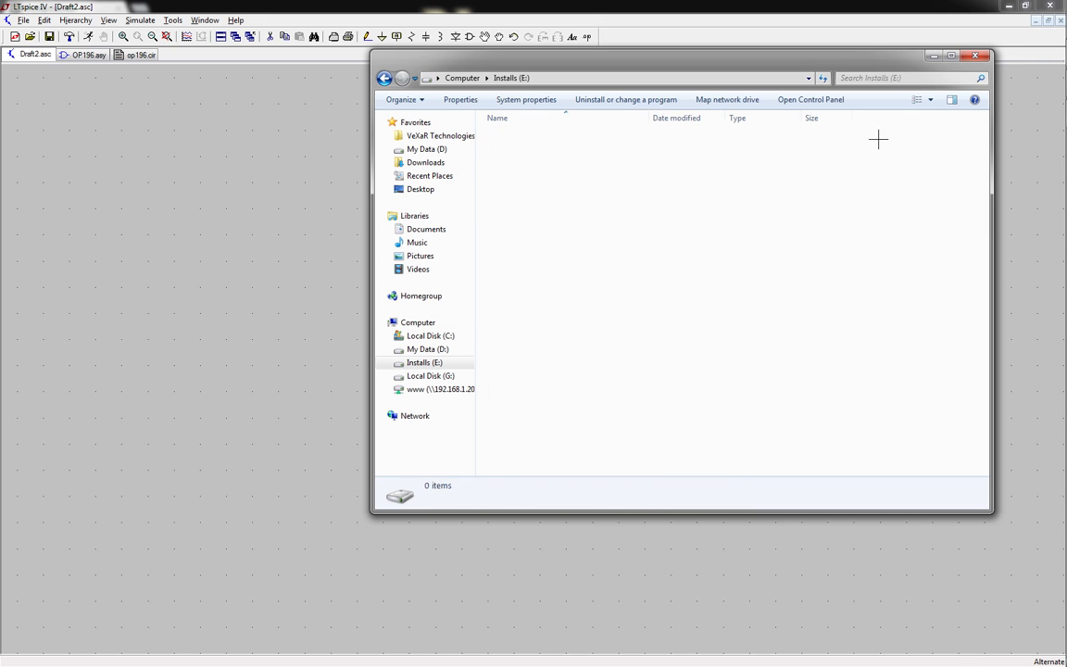
double_click(546, 309)
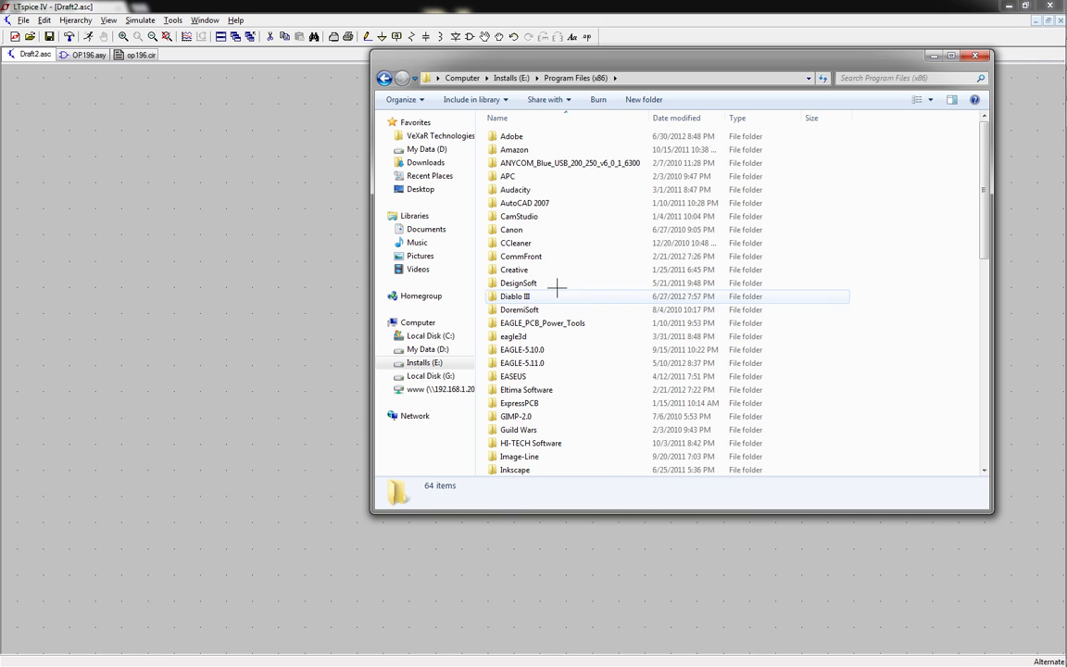
scroll(542, 214, down, 1)
scroll(582, 269, up, 1)
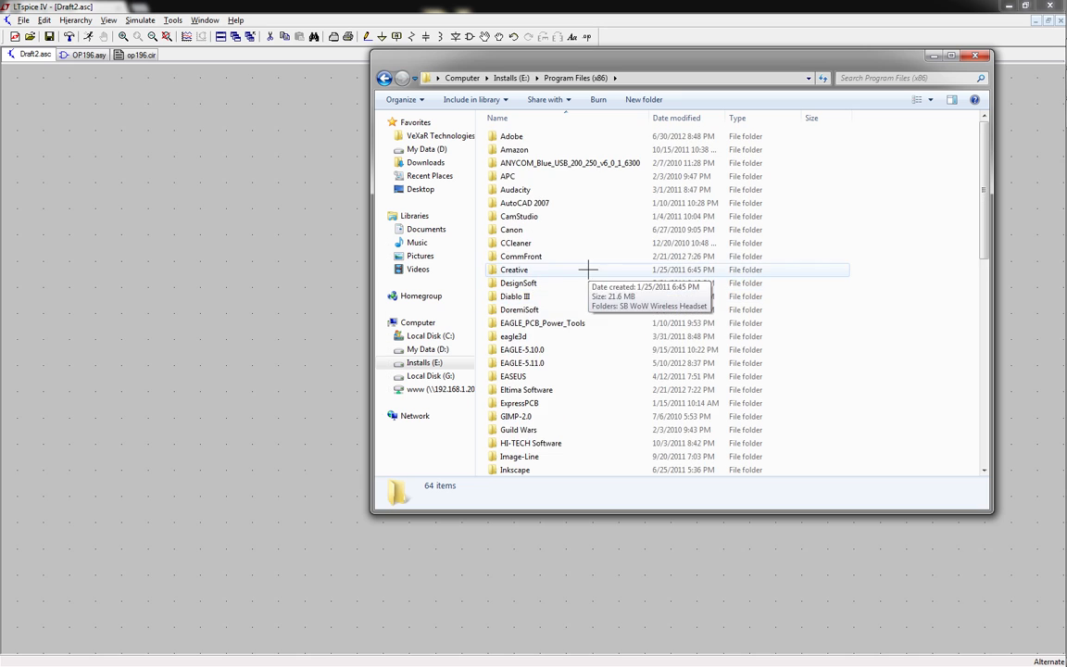
scroll(575, 301, down, 1)
scroll(575, 301, down, 2)
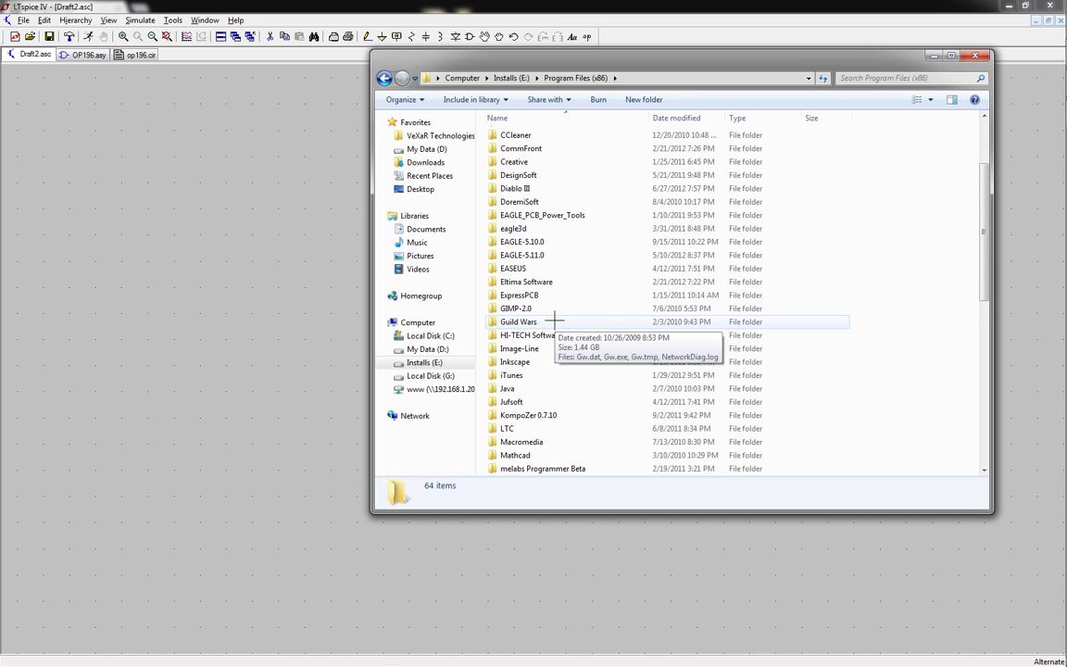
scroll(547, 333, down, 1)
double_click(515, 387)
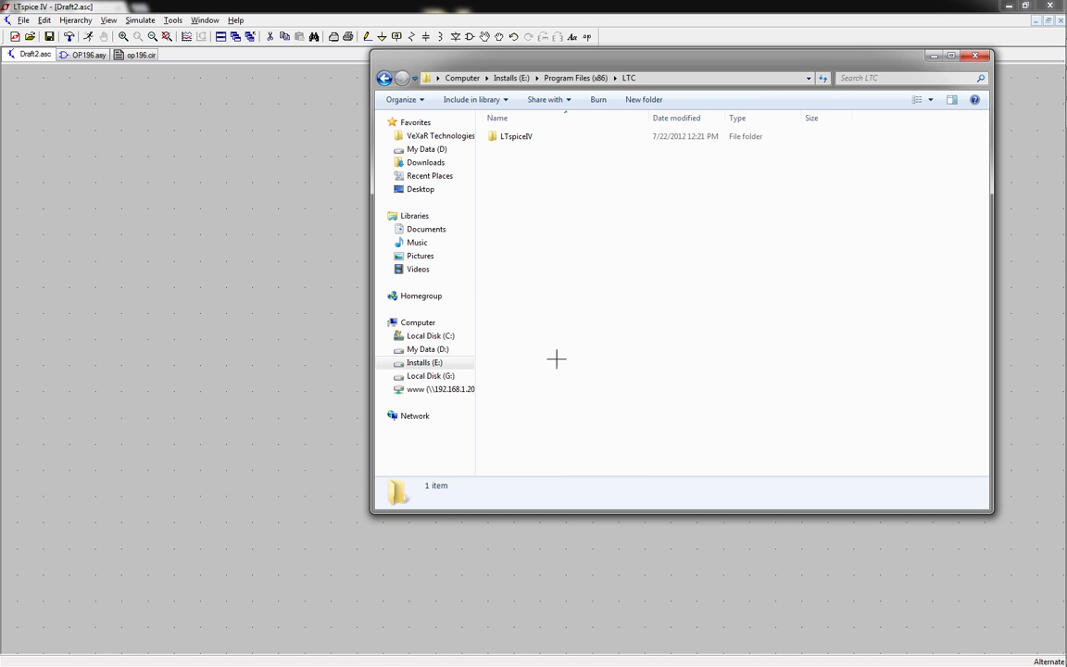
Locate the generated OP196.asy file in LTspiceIV\lib\sym\AutoGenerated, and dismiss the Explorer window
double_click(517, 136)
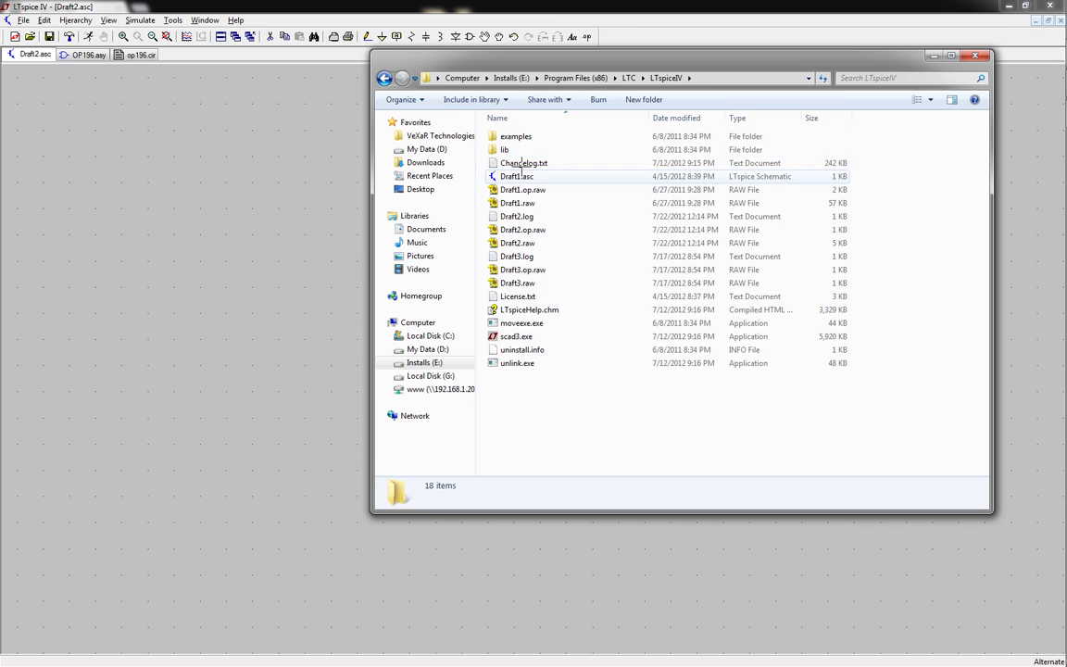
double_click(512, 149)
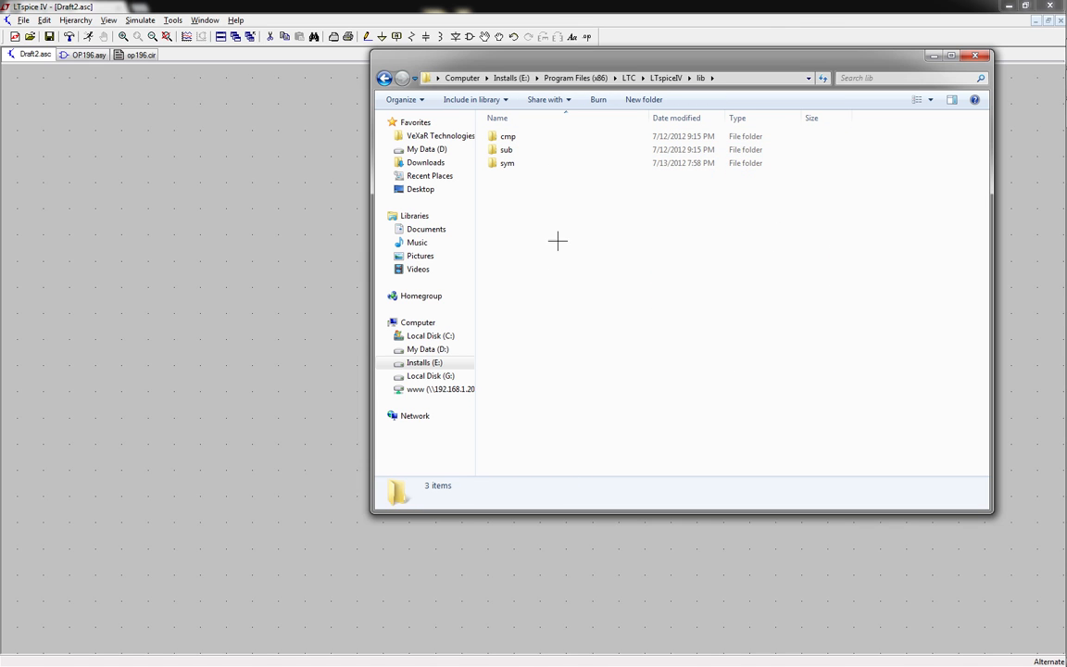
double_click(531, 163)
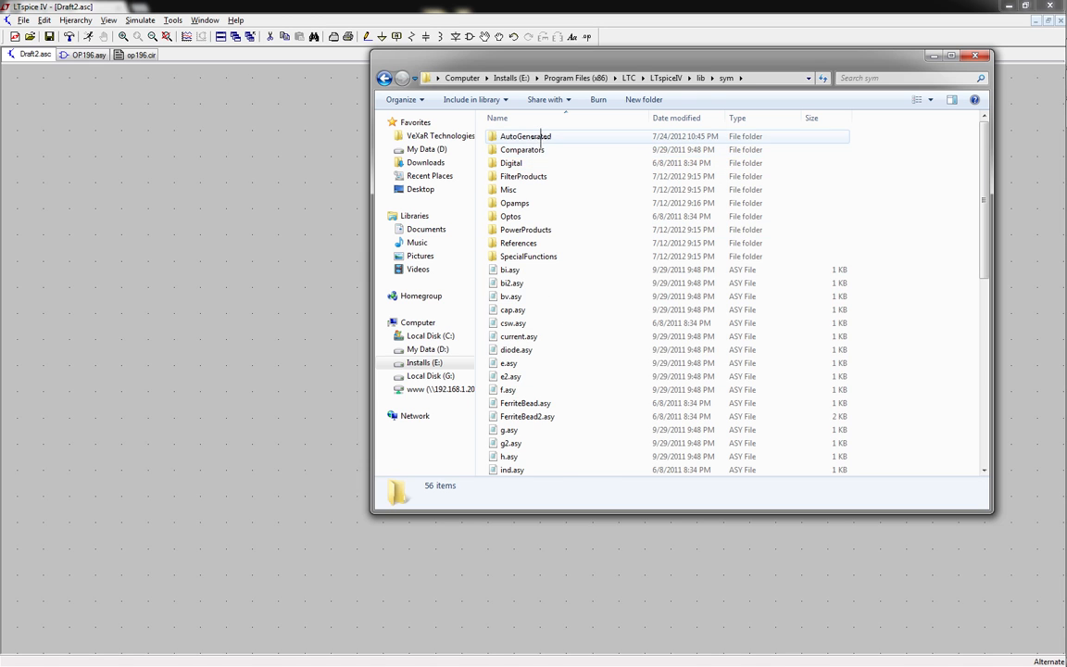
double_click(540, 136)
click(516, 149)
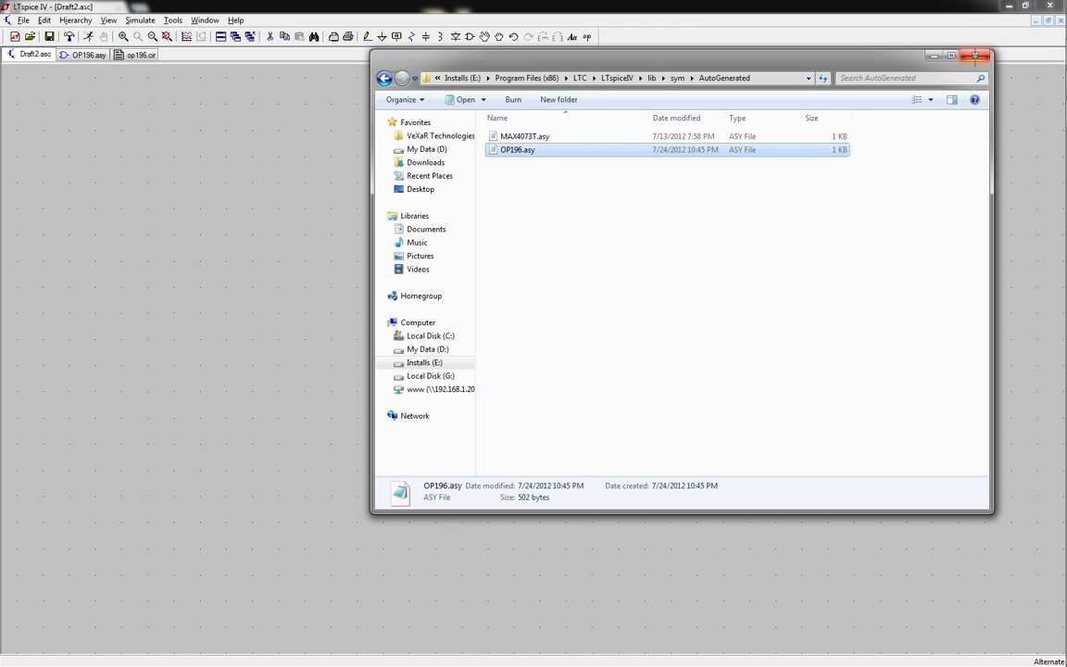
click(931, 56)
Close the OP196.asy symbol and the op196.cir netlist, leaving only the Draft2.asc schematic open
click(83, 55)
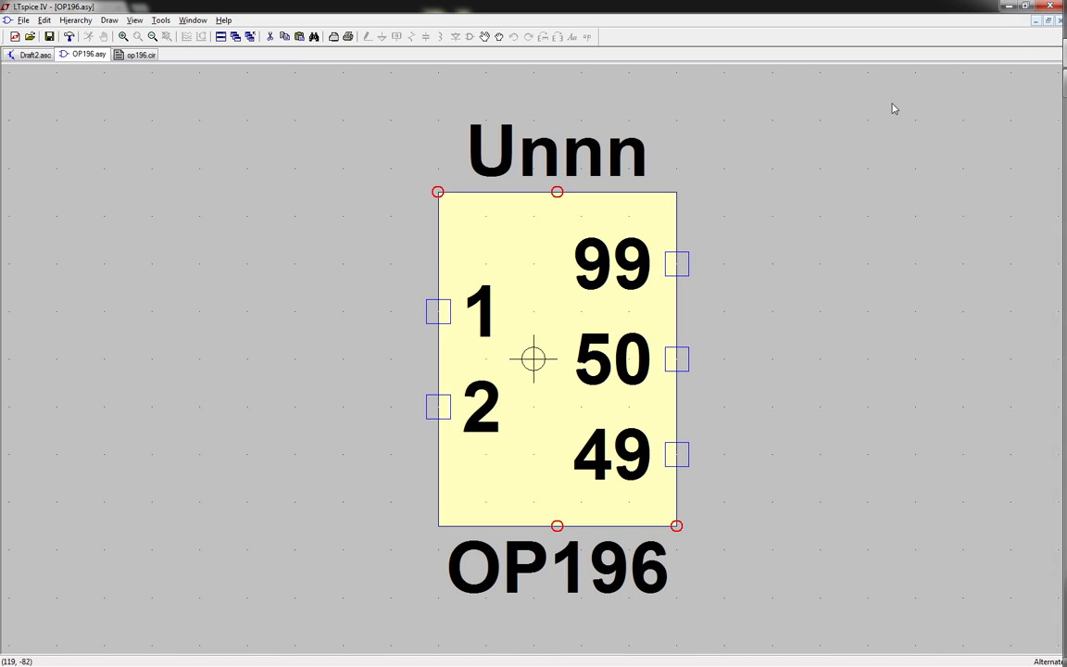
click(1058, 21)
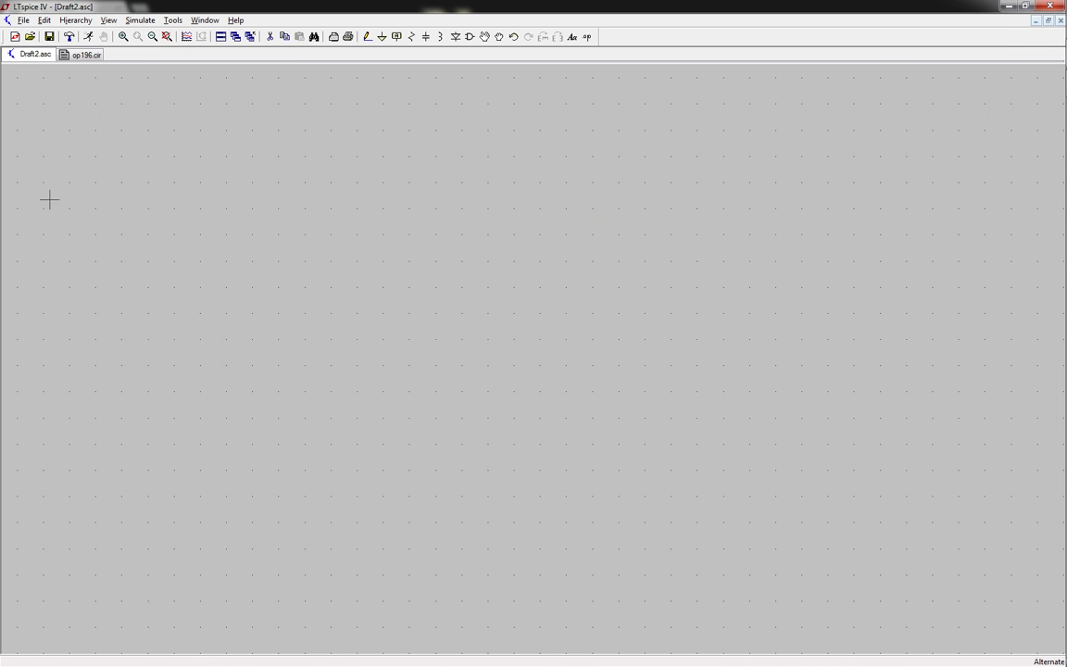
click(89, 56)
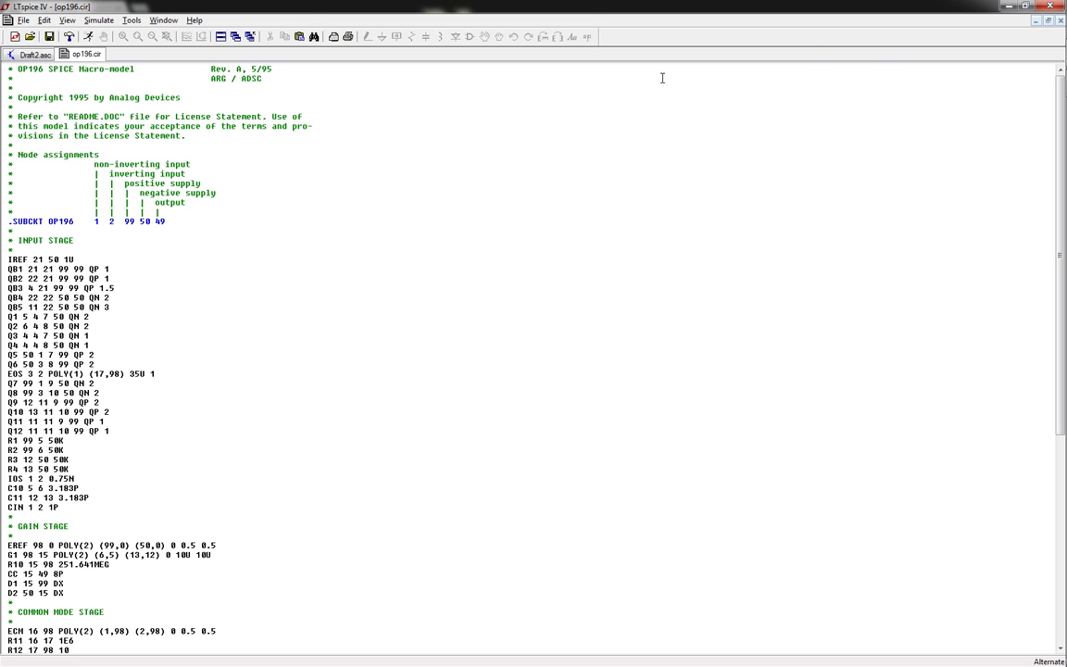
click(1061, 20)
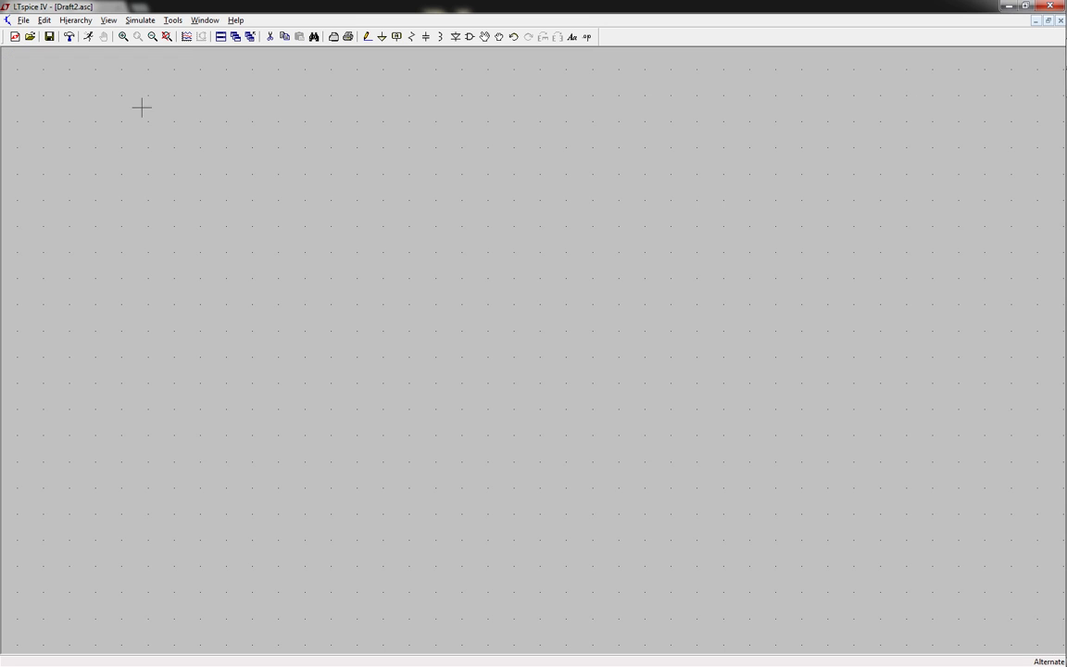
click(469, 36)
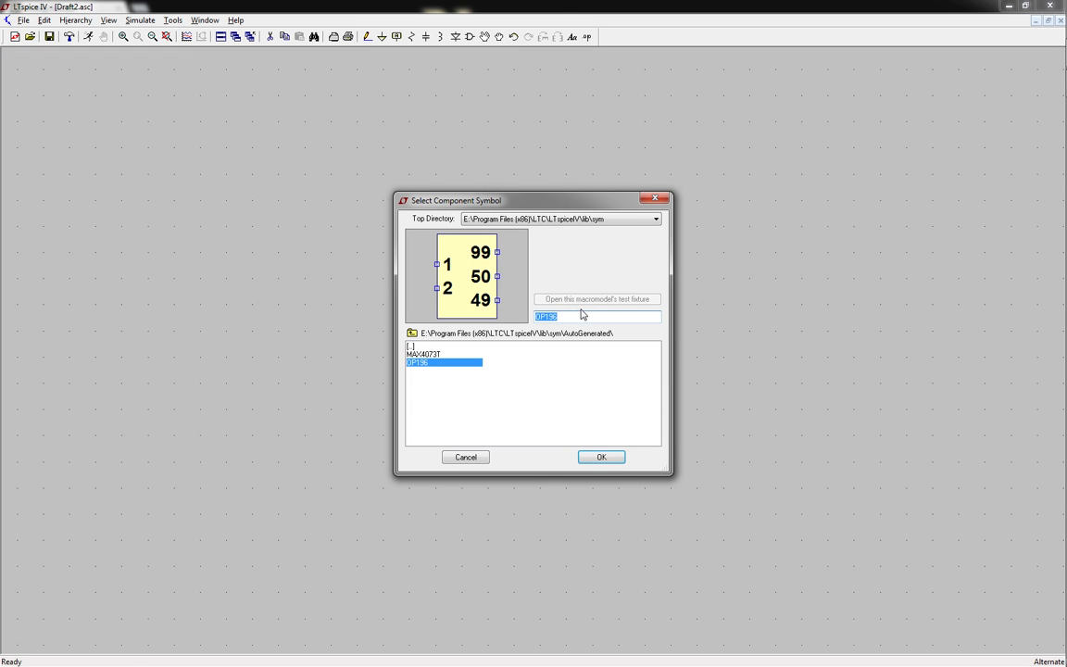
text(opamp2)
key(Return)
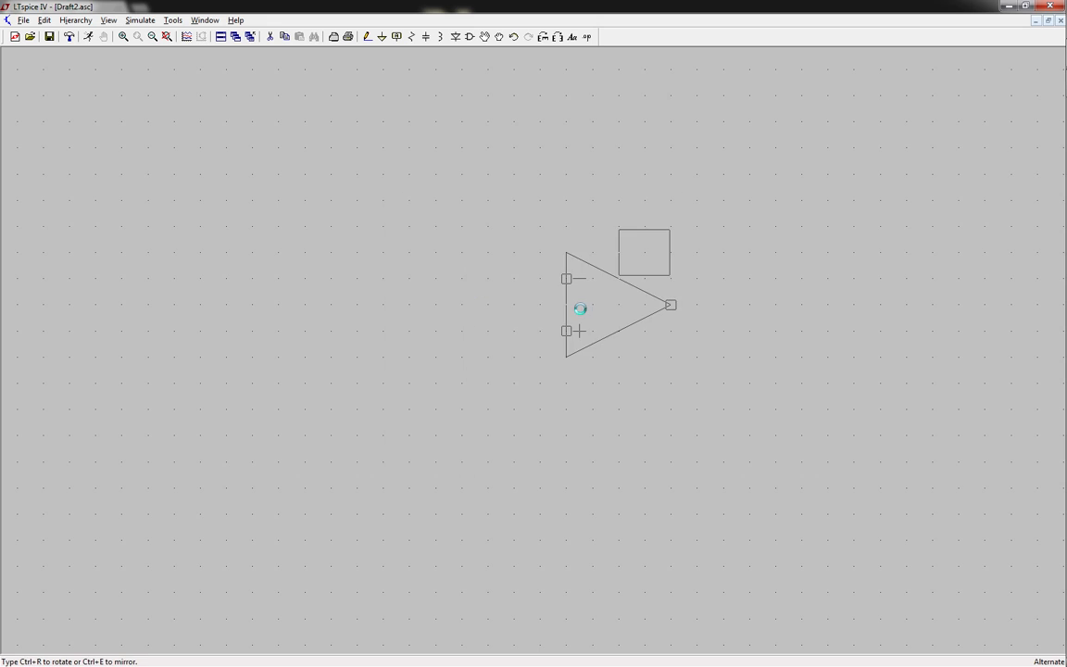
Place one opamp2 symbol from the Opamps library near the middle of the Draft2.asc schematic
click(471, 38)
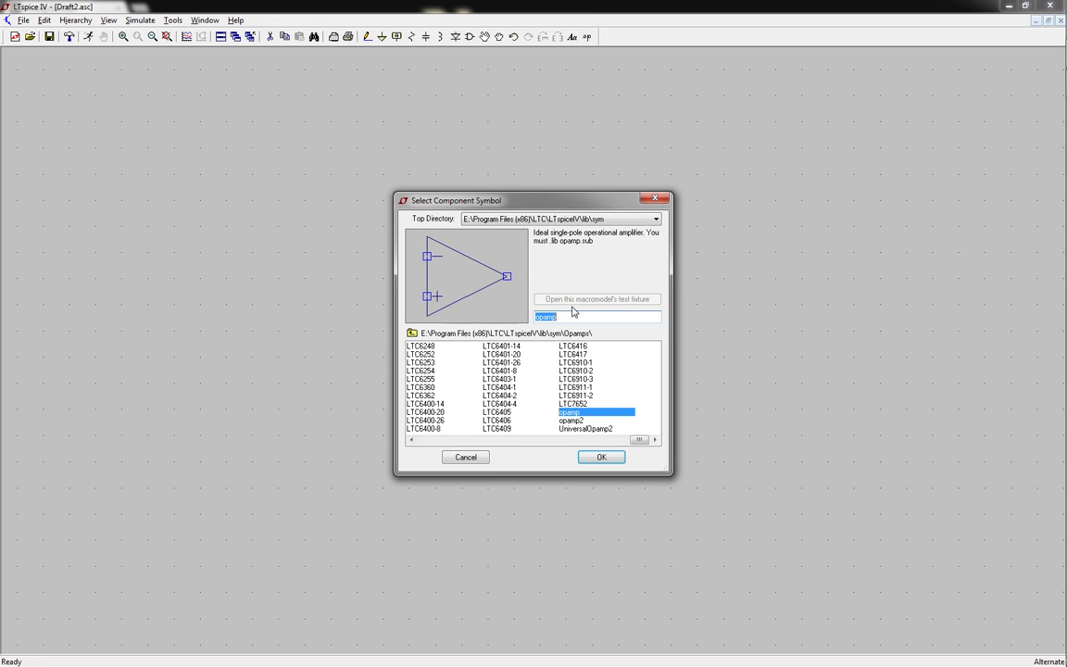
text(opamp2)
key(Return)
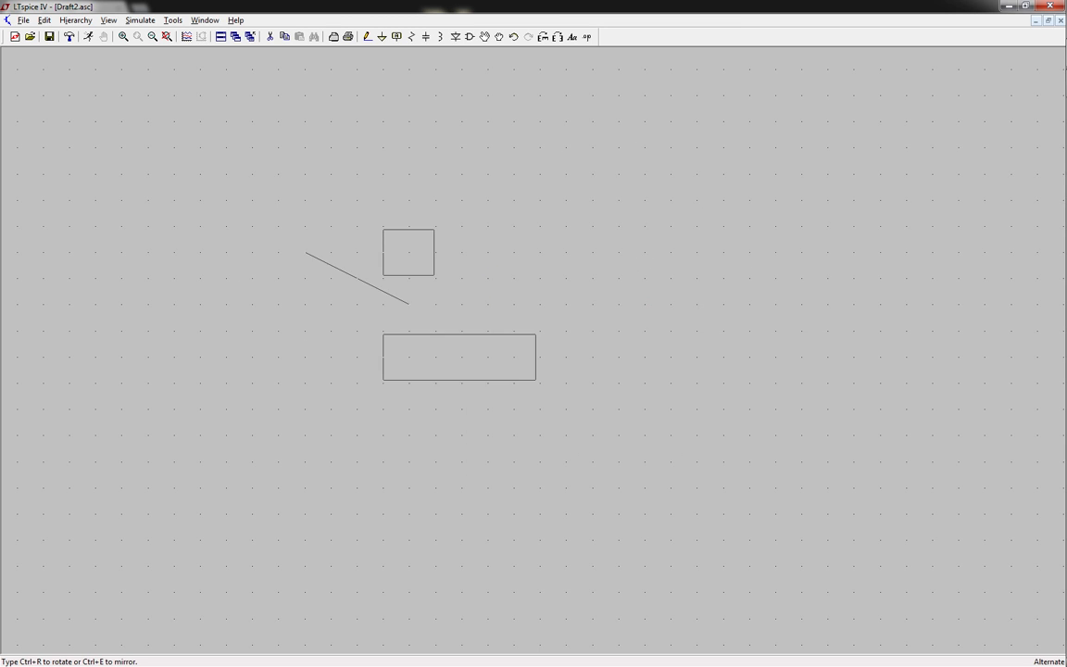
click(513, 281)
key(Escape)
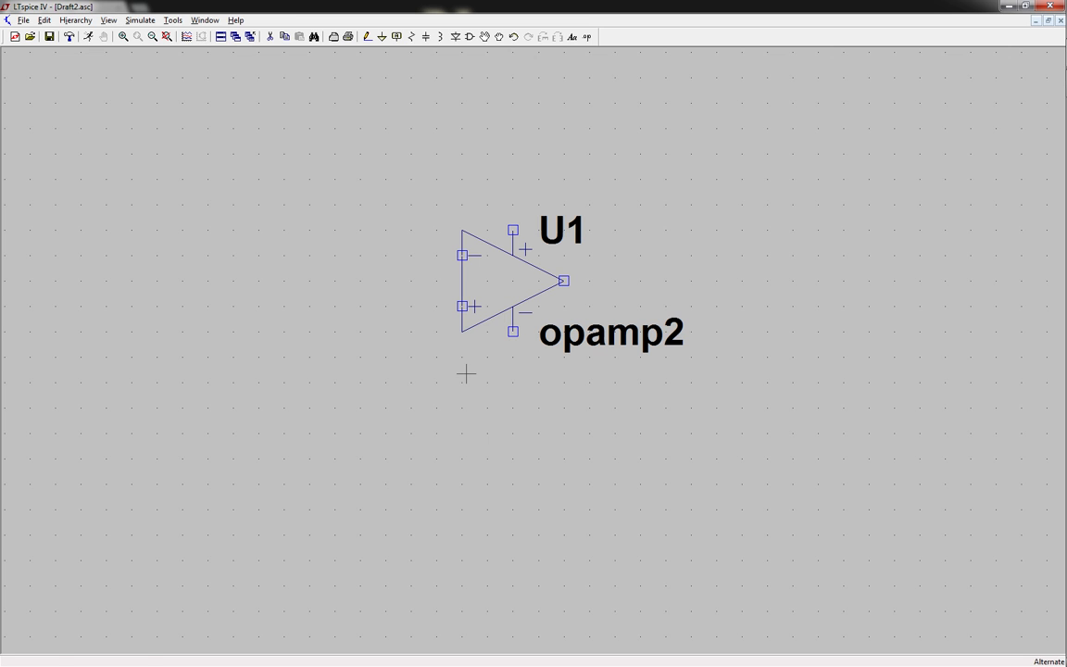
Inspect the component attributes of the op-amp U1 and close them without changes
scroll(536, 305, down, 2)
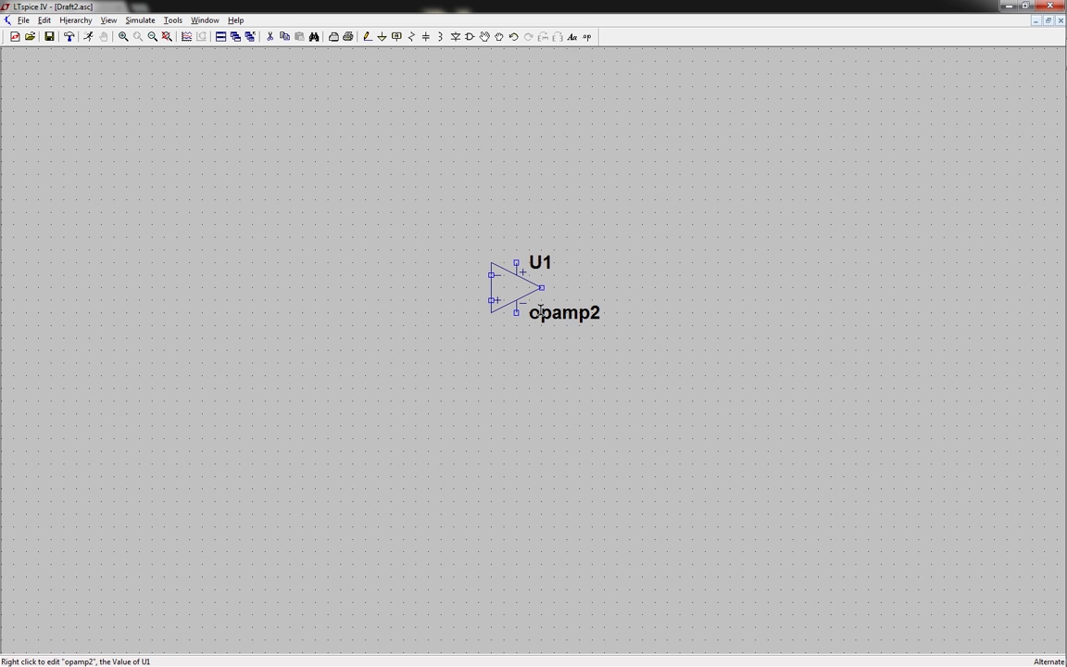
right_click(526, 290)
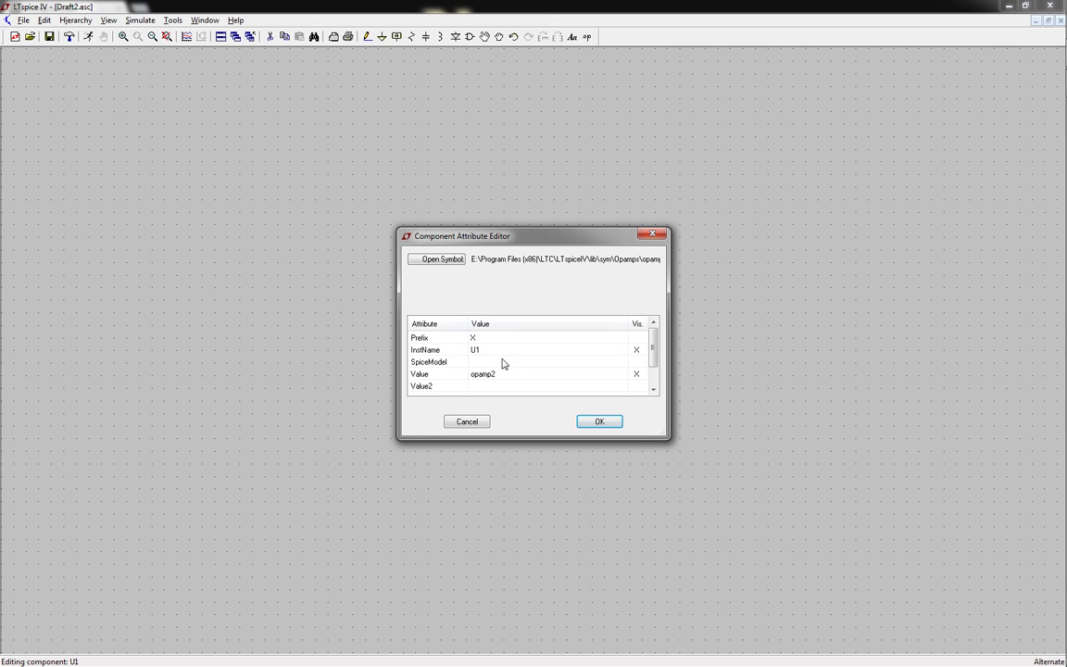
key(Return)
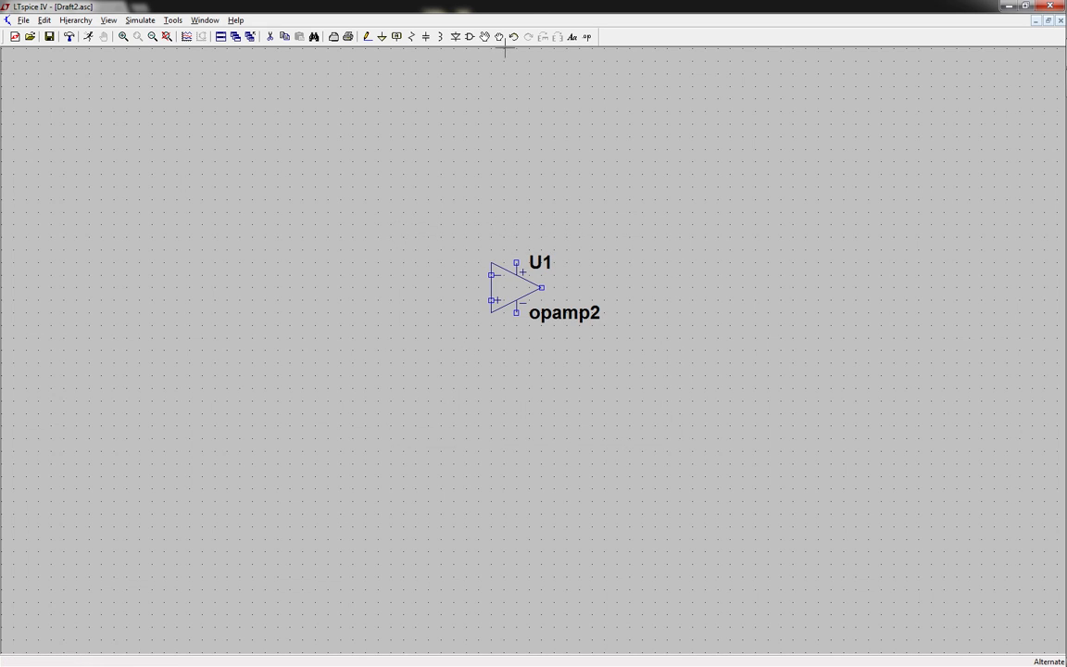
Place one diode in the empty area to the left of the op-amp U1
key(d)
click(290, 263)
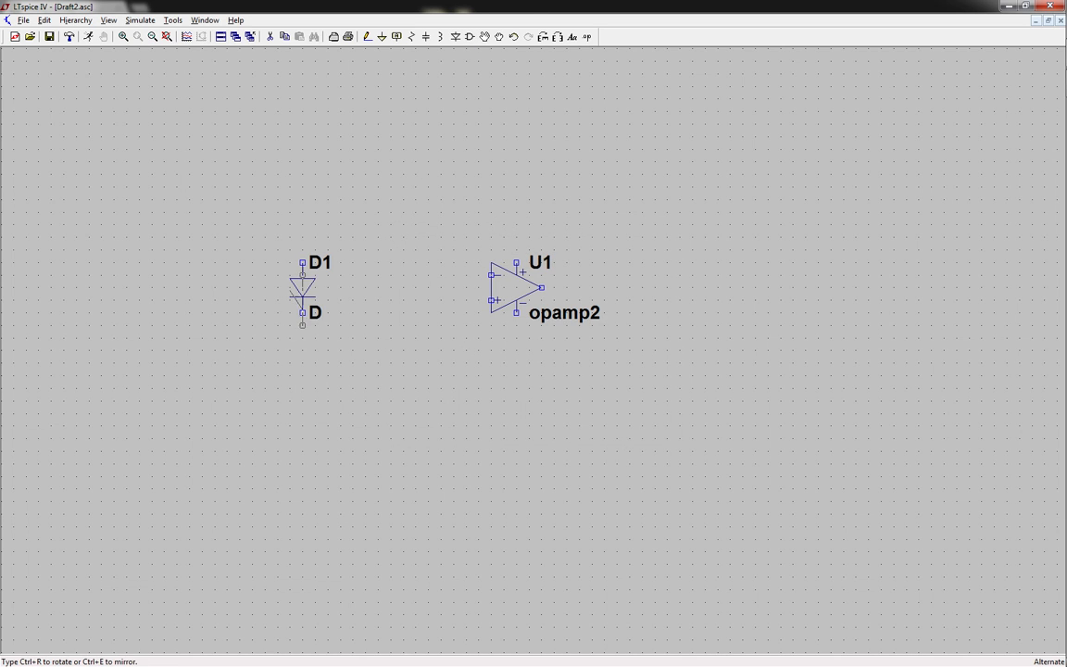
key(Escape)
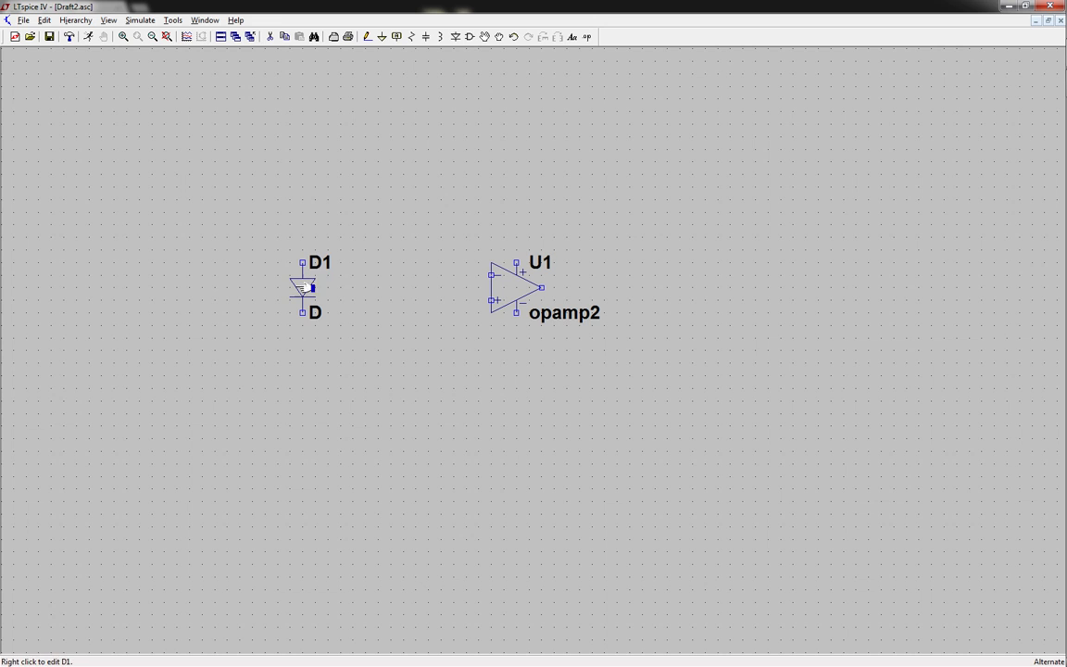
Browse the selectable diode models for D1 from start to end, and leave without choosing one
right_click(317, 279)
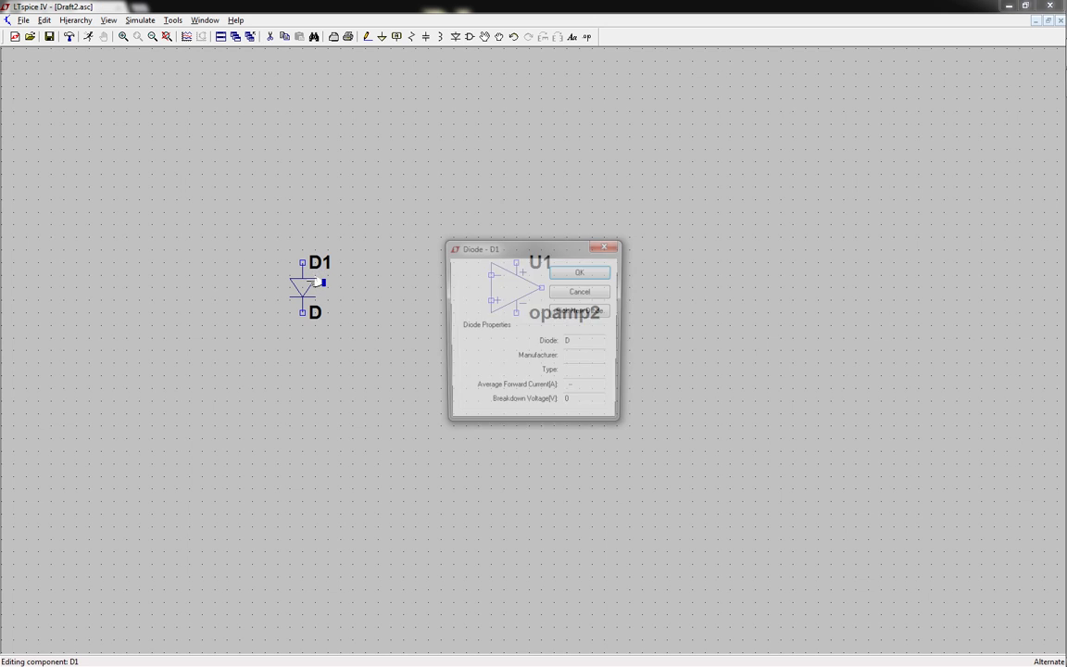
click(577, 311)
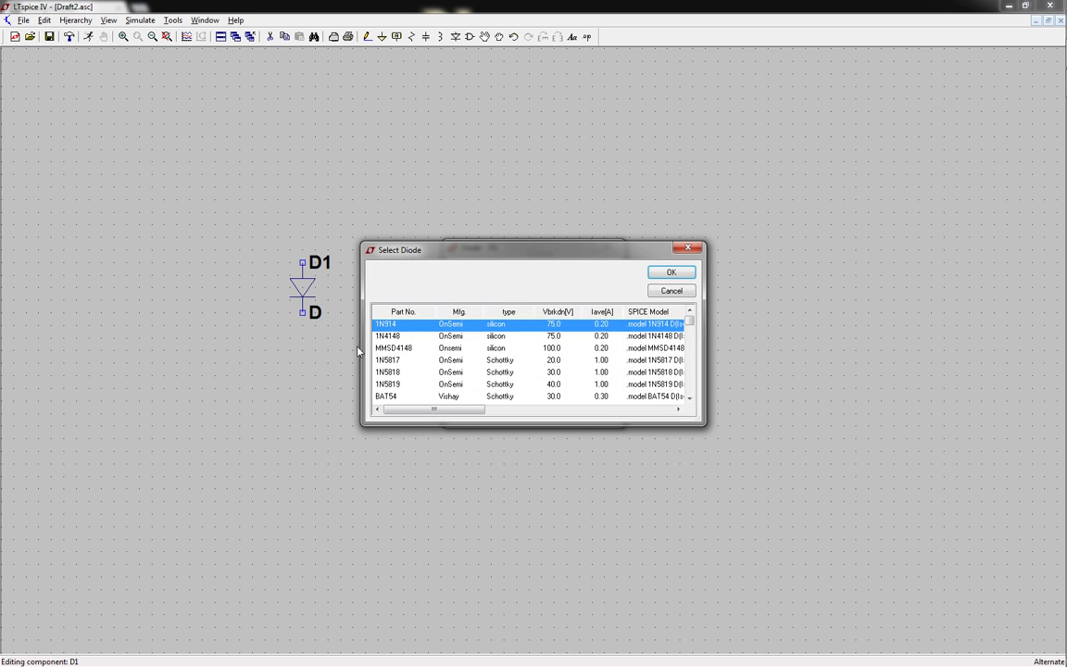
scroll(465, 353, down, 10)
scroll(465, 353, down, 10)
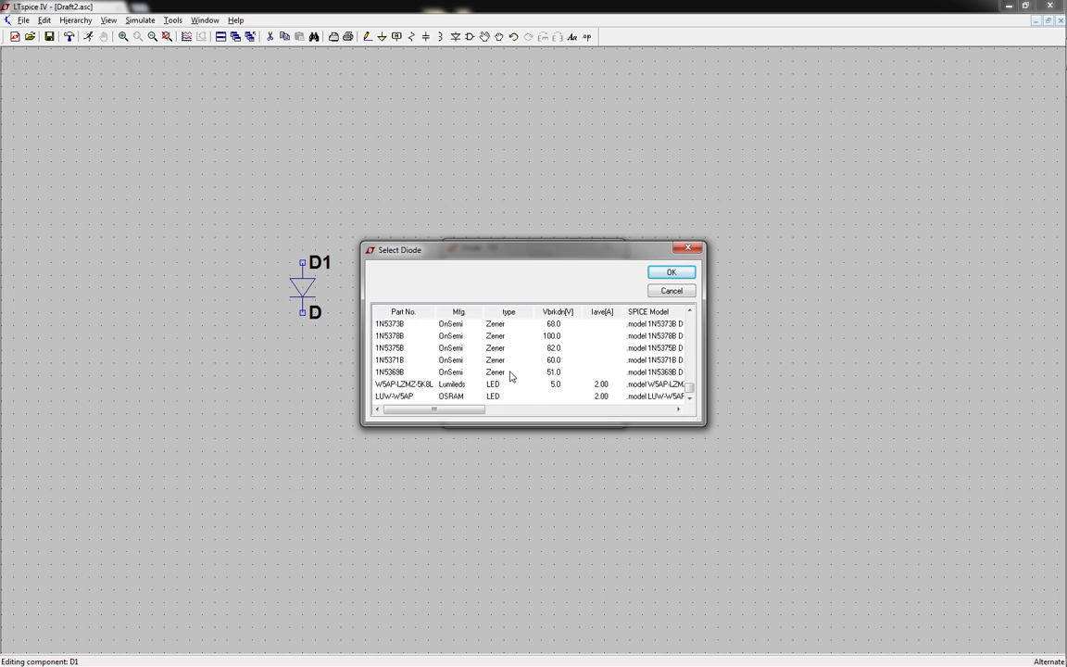
scroll(511, 375, up, 11)
scroll(413, 373, down, 10)
scroll(453, 365, up, 15)
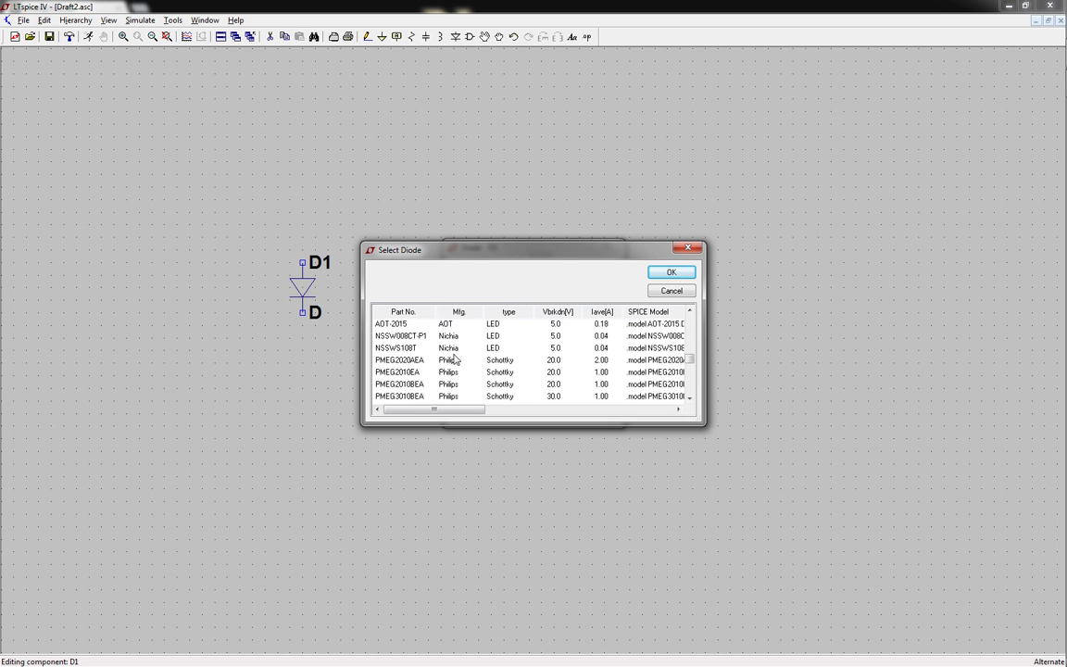
scroll(458, 350, up, 10)
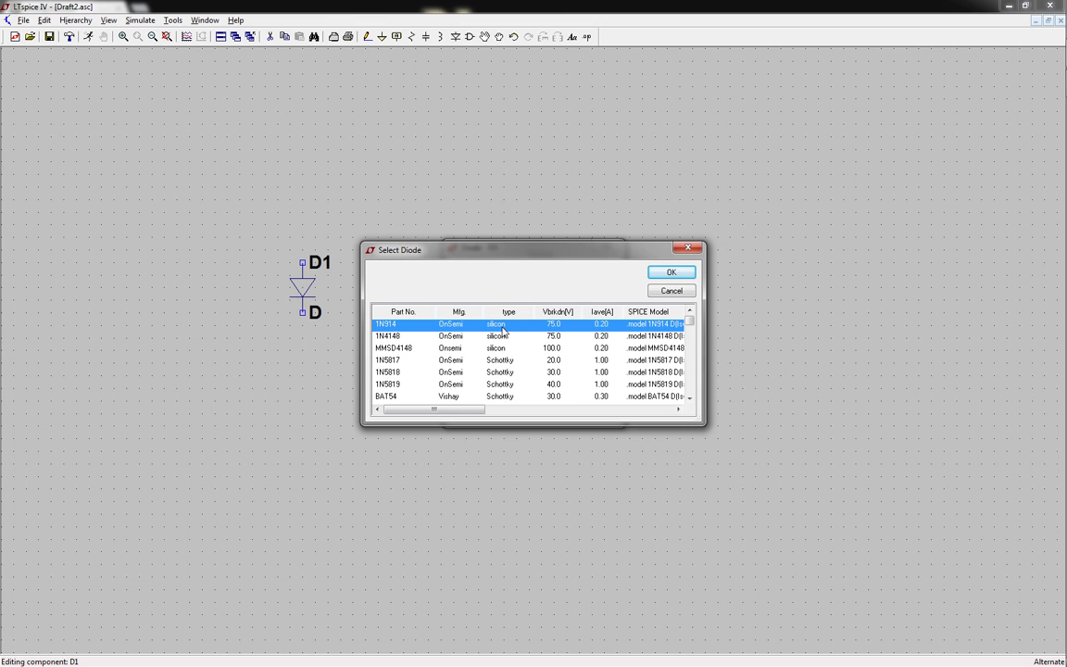
scroll(500, 334, down, 20)
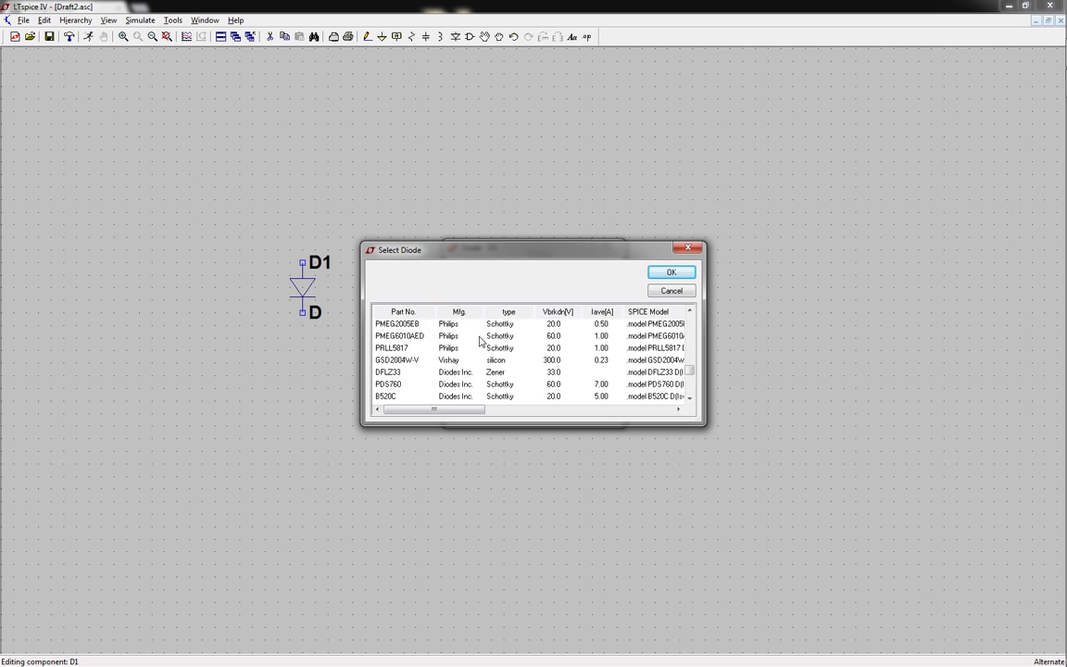
scroll(479, 341, down, 10)
scroll(481, 361, up, 20)
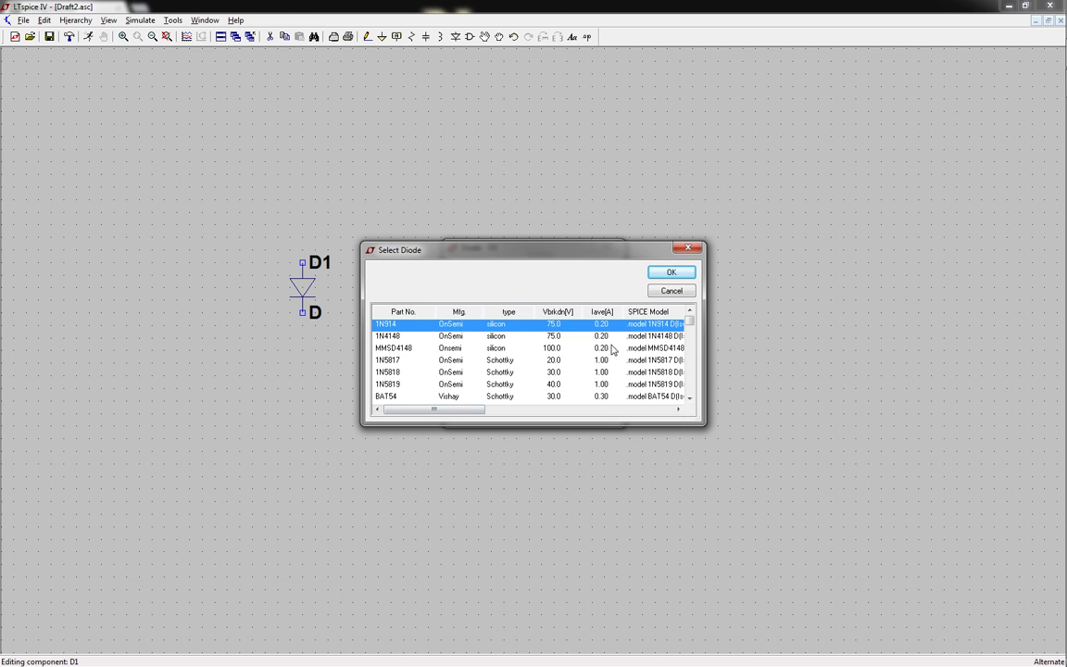
click(671, 291)
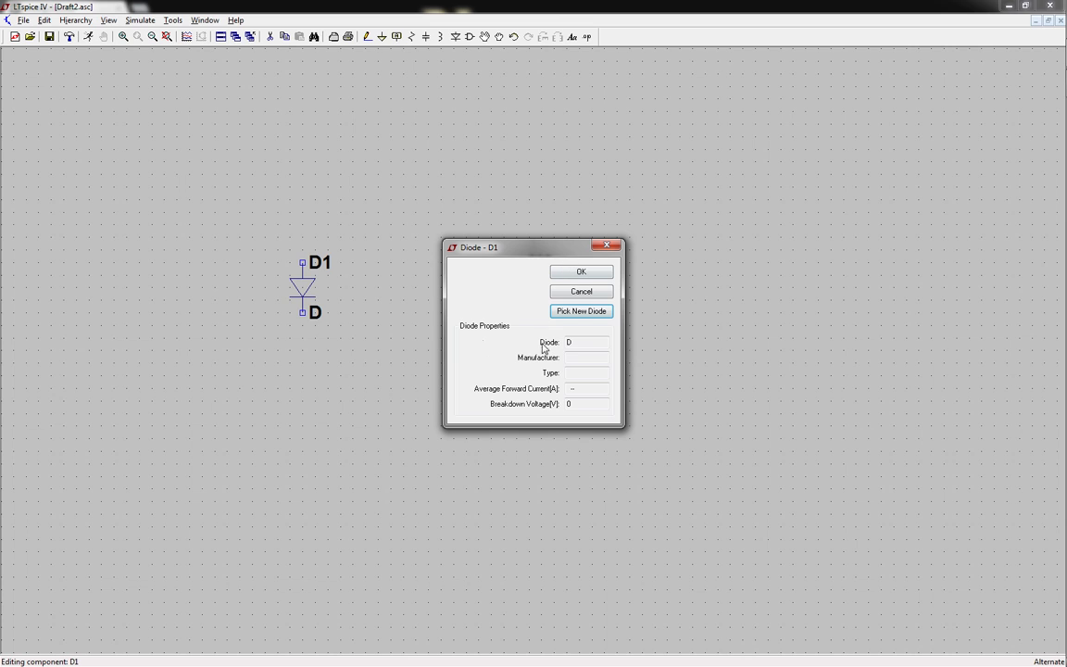
click(587, 294)
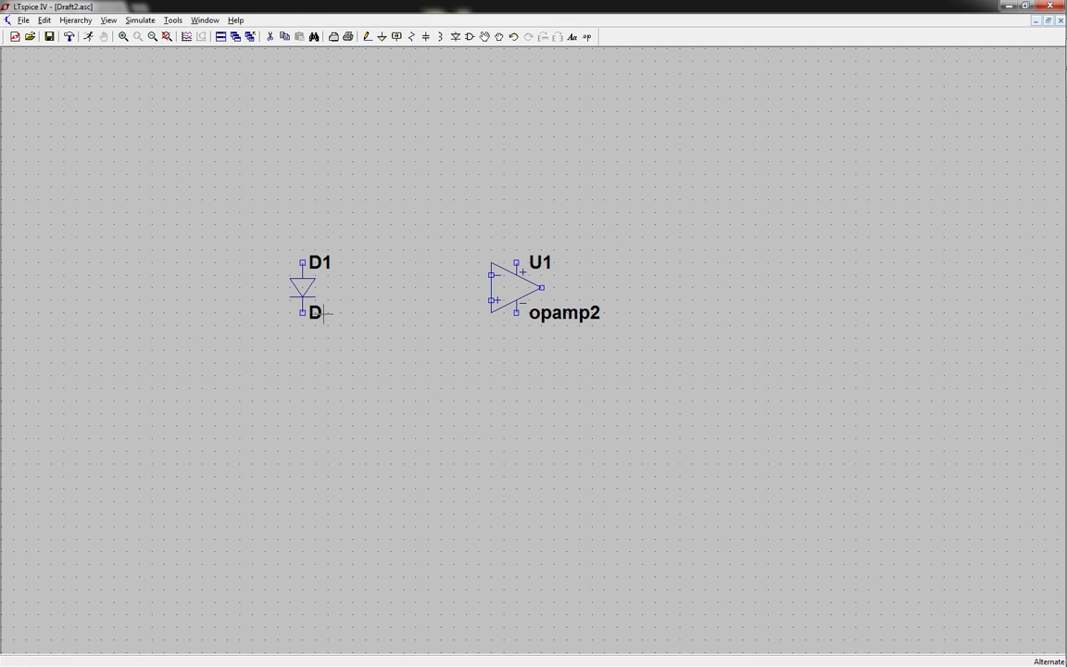
Review the op-amp U1's attributes again and delete the diode D1 from the schematic
right_click(528, 287)
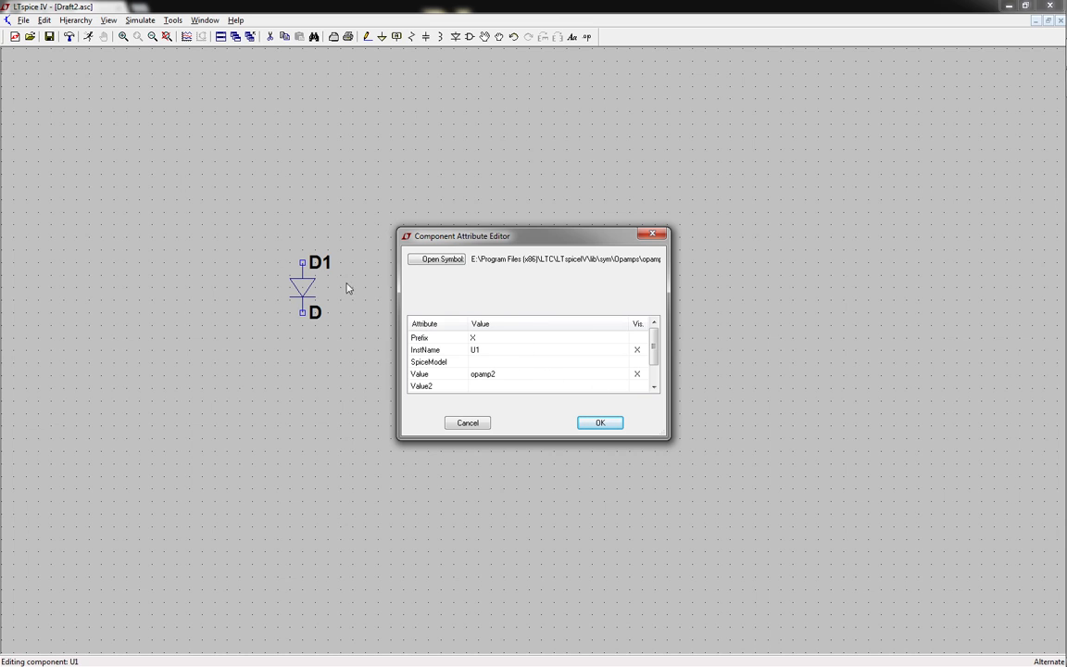
key(Return)
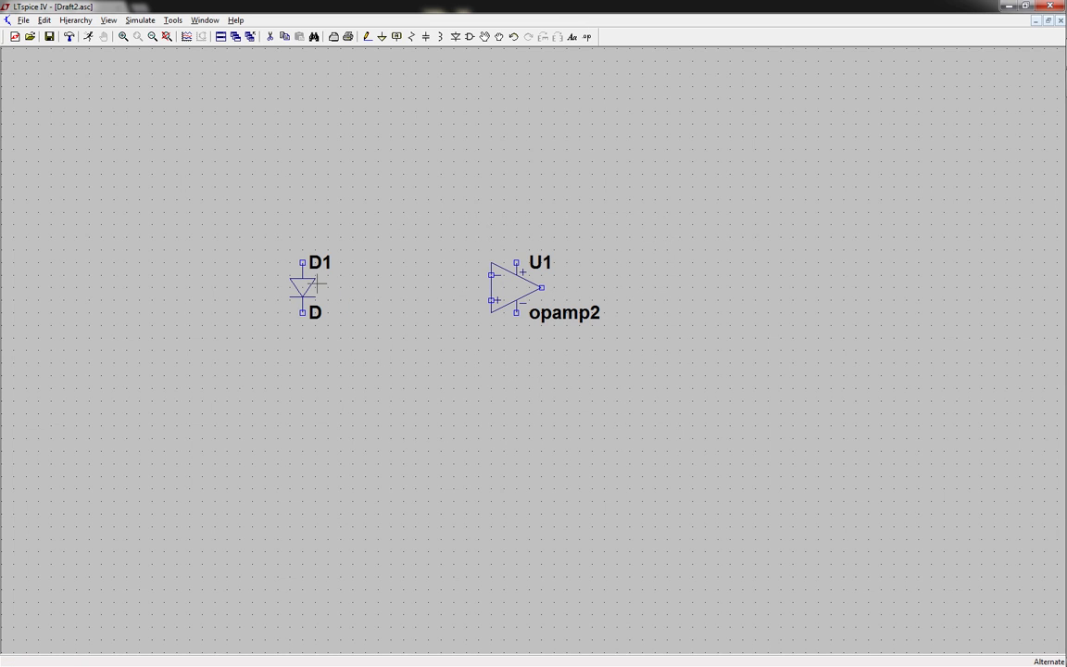
key(Delete)
click(303, 287)
right_click(523, 293)
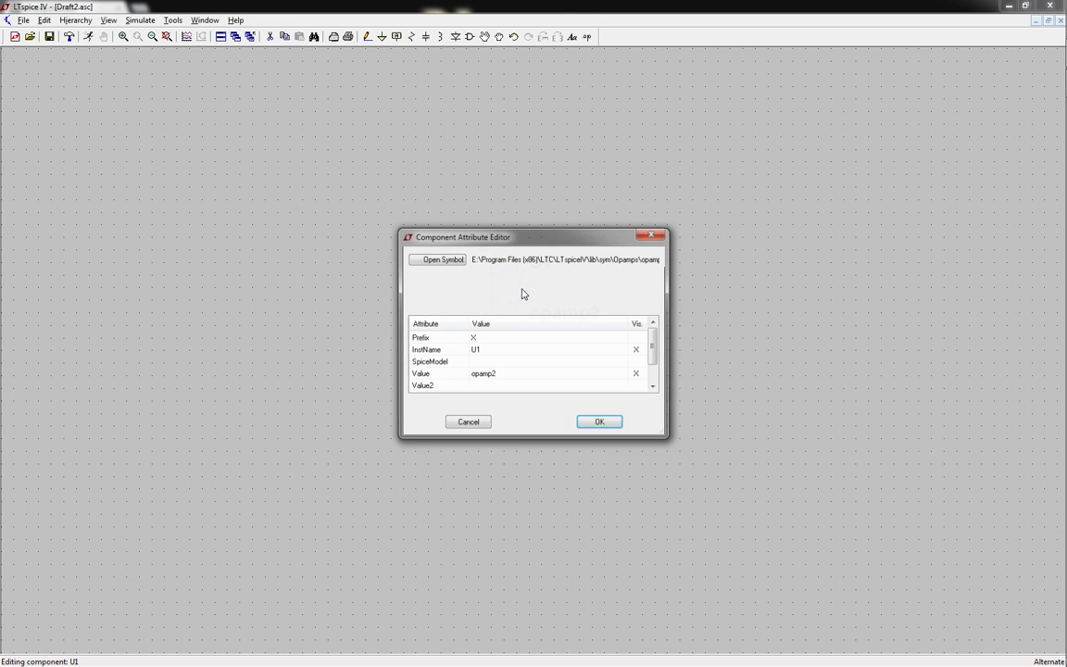
key(Return)
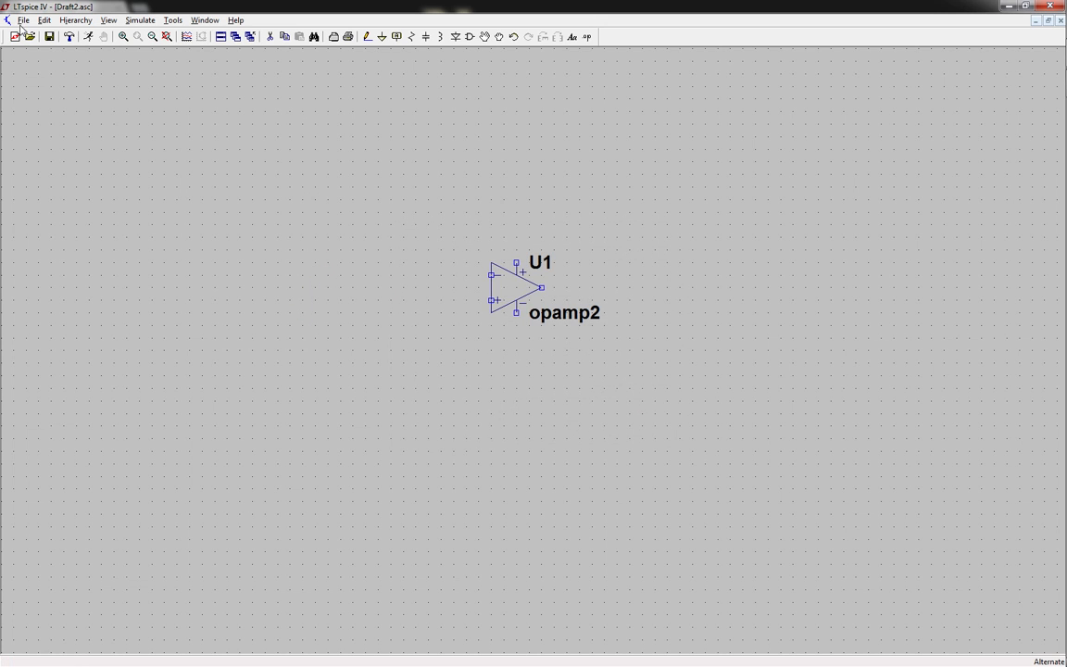
click(23, 19)
click(65, 171)
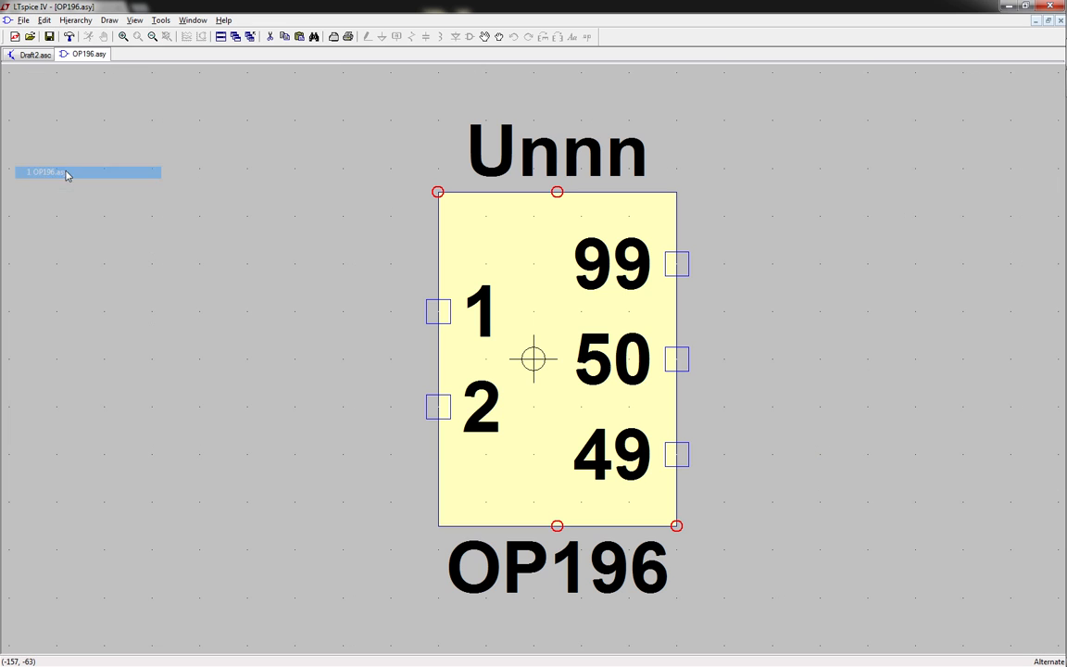
click(1060, 20)
Reopen the recent op196.cir netlist and copy the subcircuit name OP196 from its .SUBCKT line
click(19, 21)
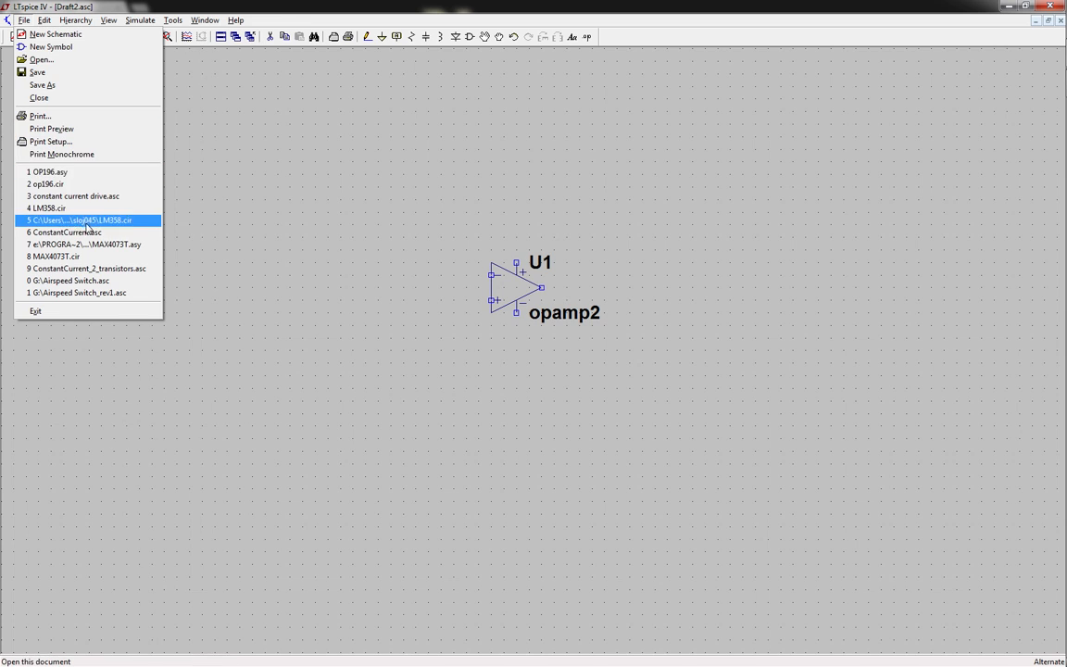
click(103, 188)
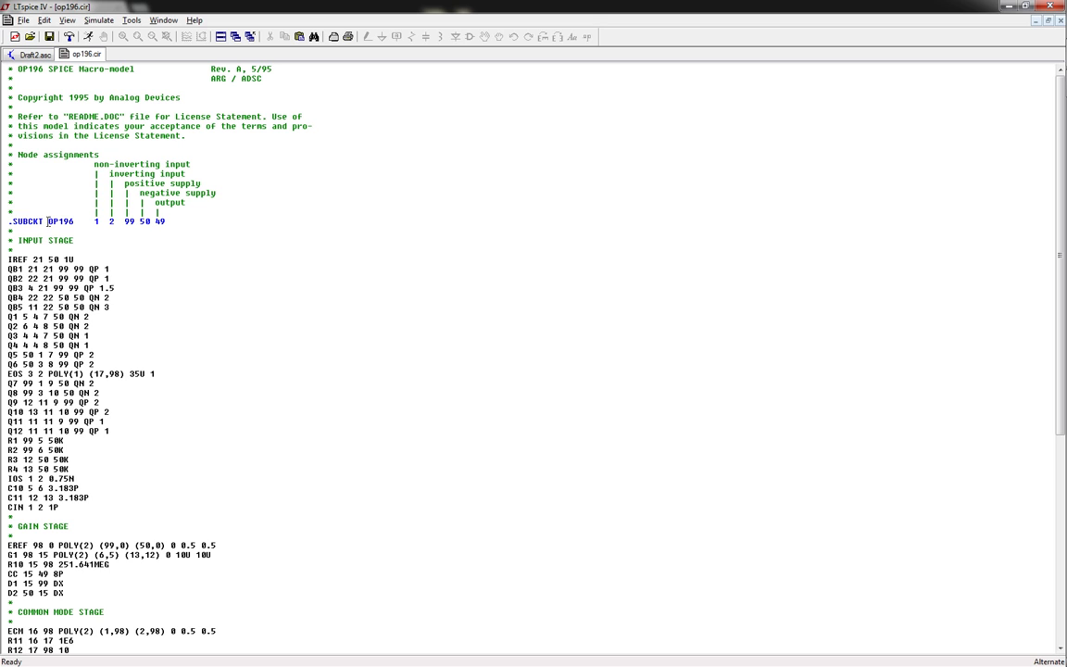
drag(47, 221, 75, 226)
right_click(65, 222)
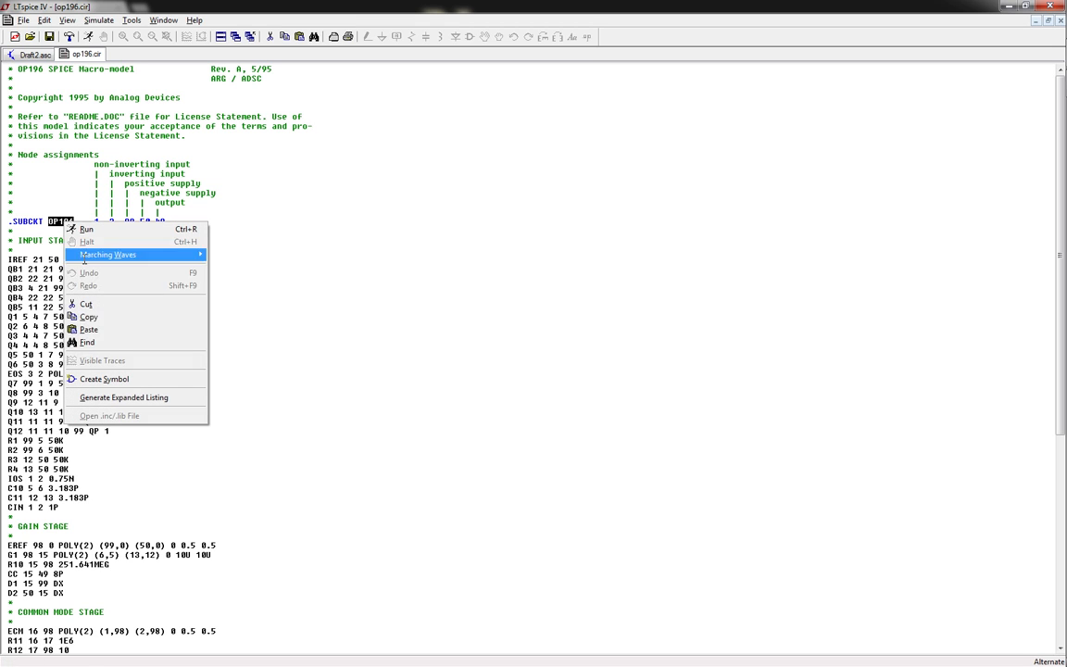
click(103, 318)
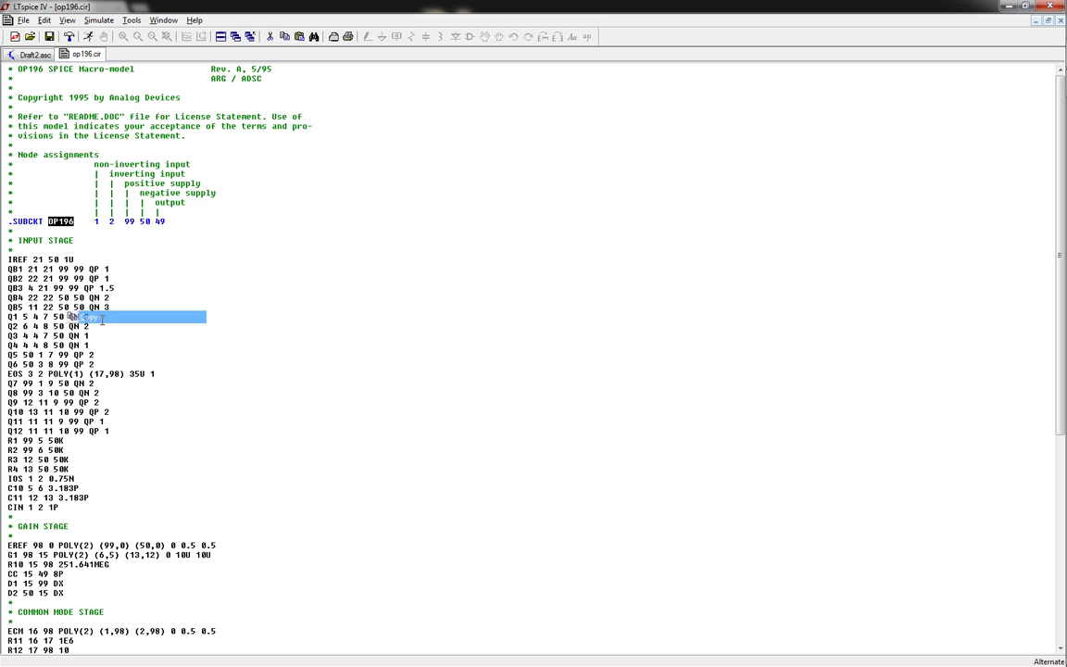
Return to the Draft2.asc schematic and replace the op-amp U1's Value attribute with the copied name OP196
click(28, 54)
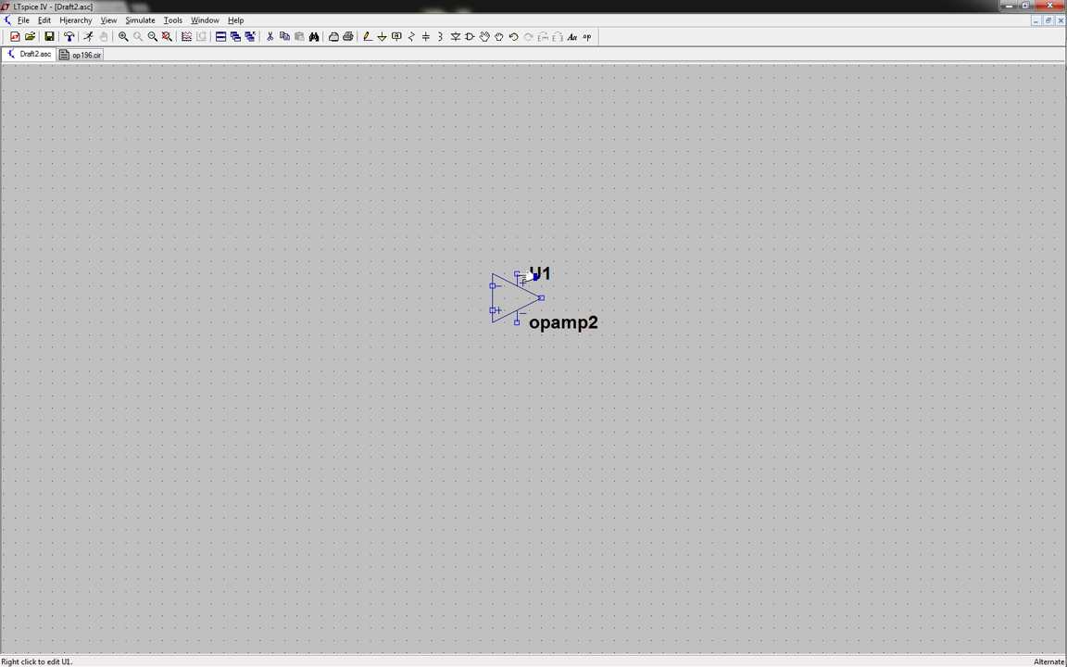
right_click(532, 300)
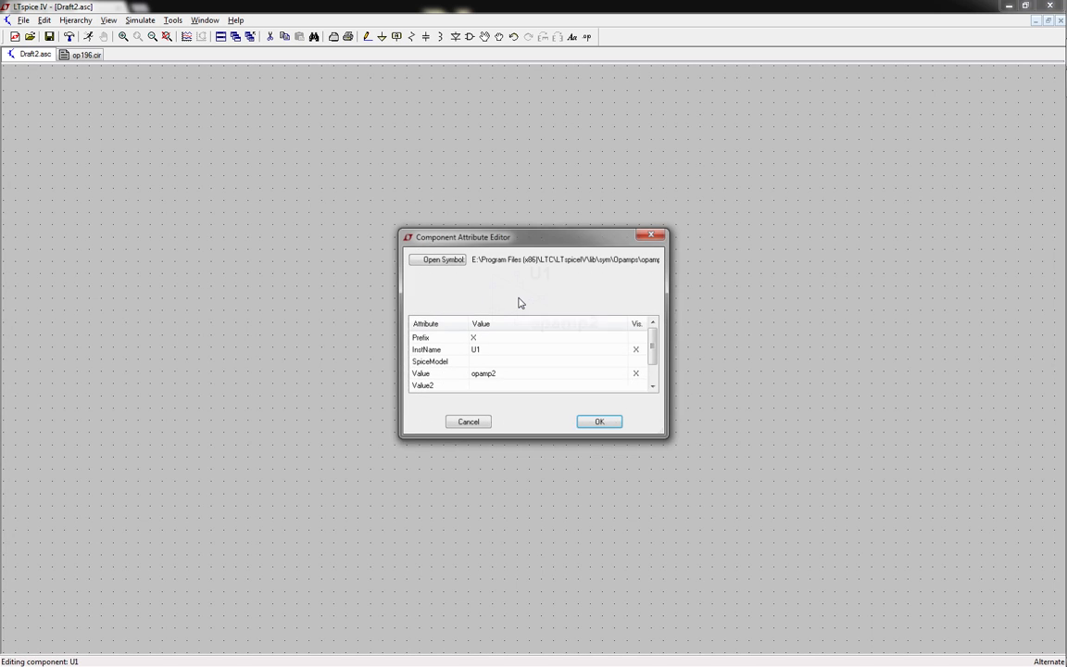
click(505, 376)
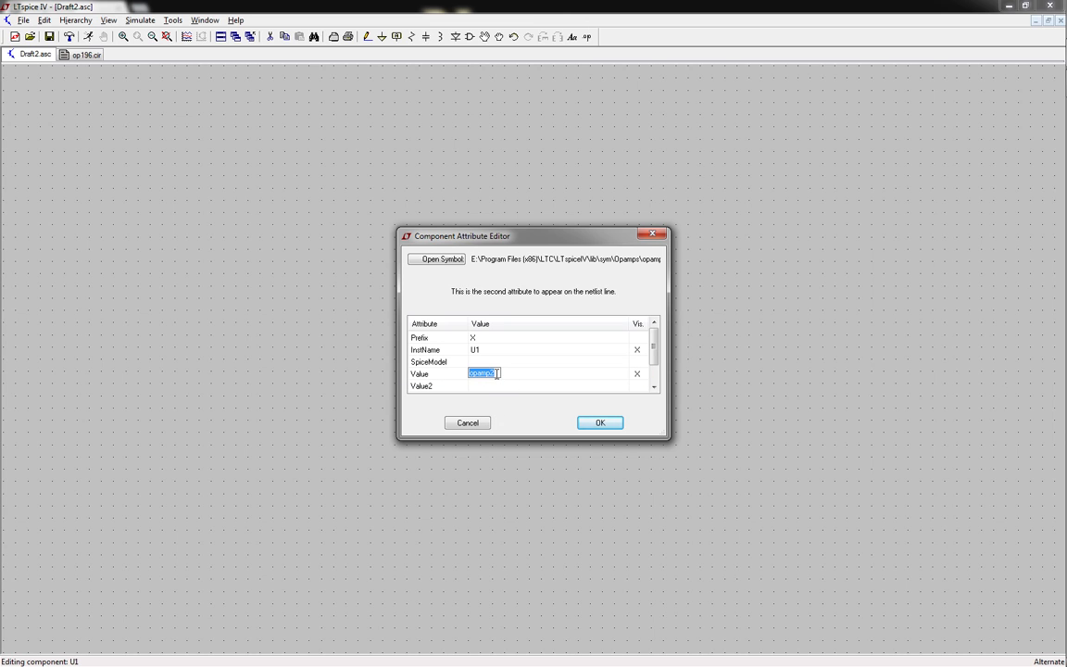
right_click(496, 374)
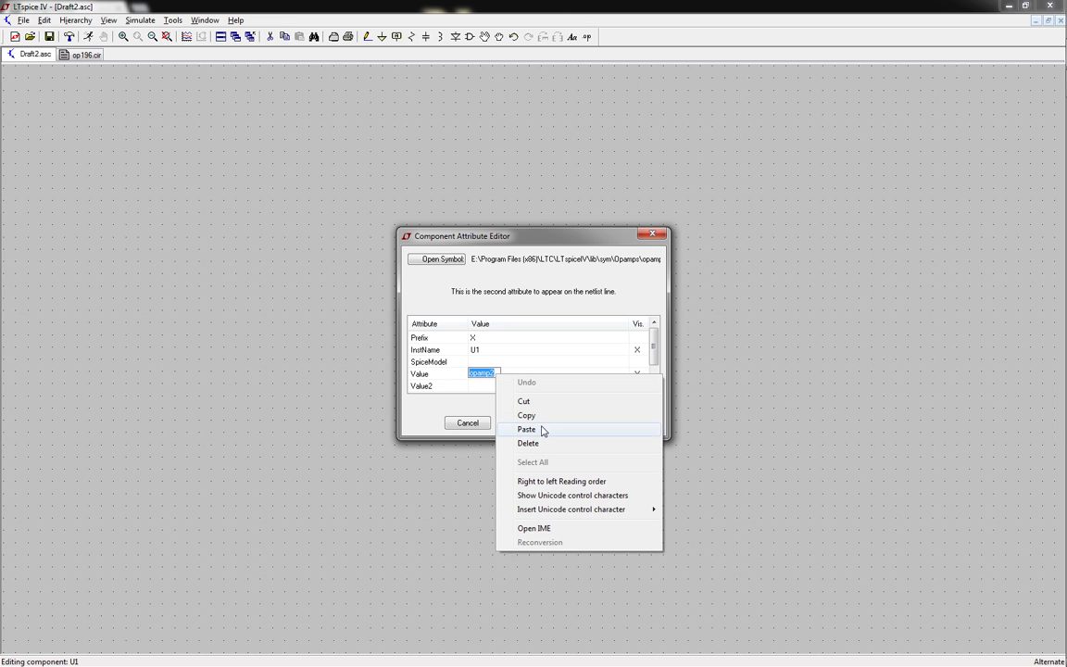
click(542, 431)
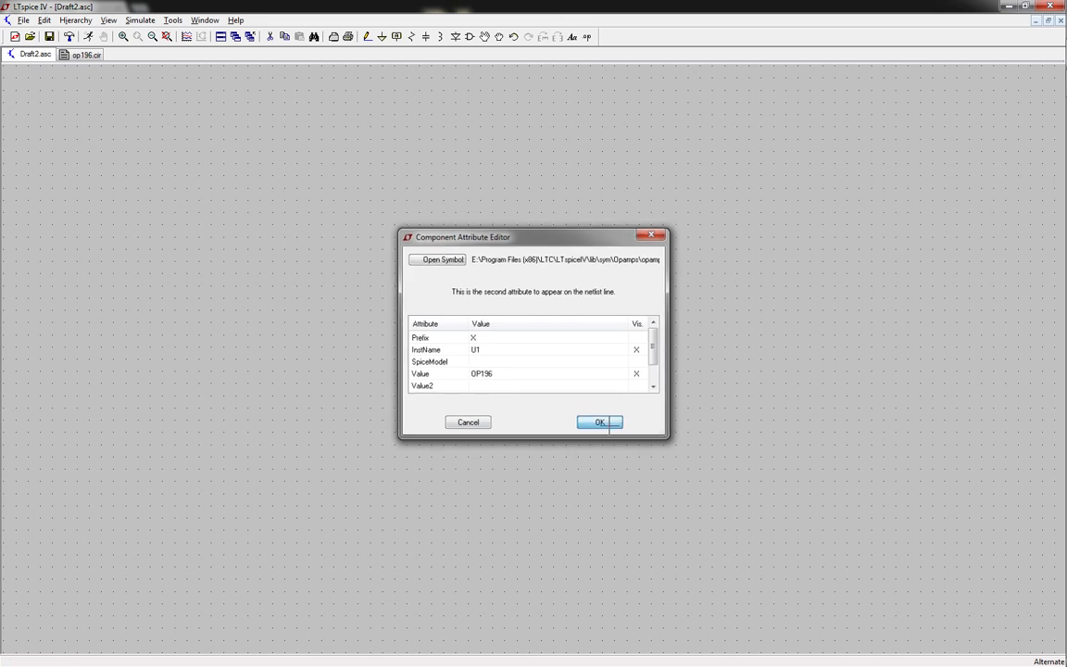
click(599, 423)
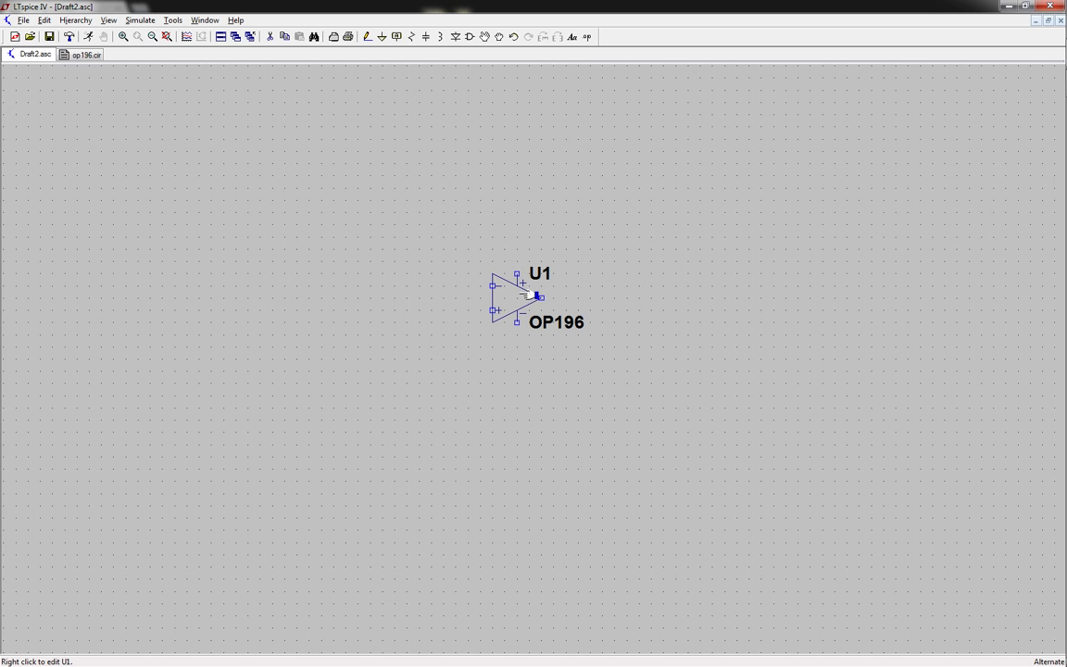
Place one resistor, rotated to lie horizontally, above and to the right of the op-amp
key(r)
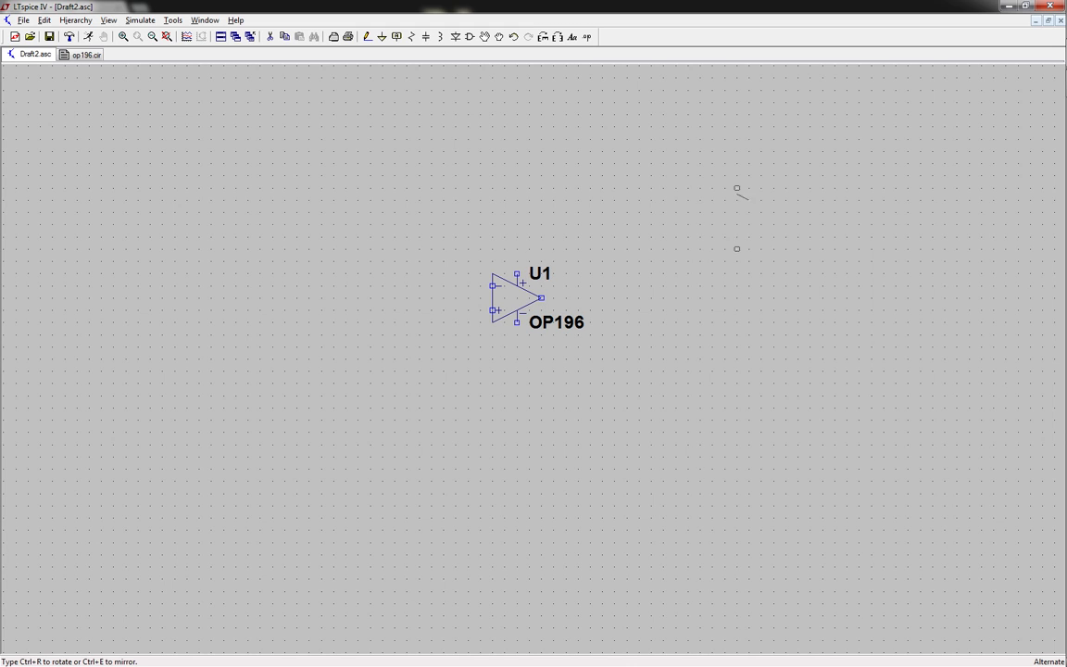
key(ctrl+r)
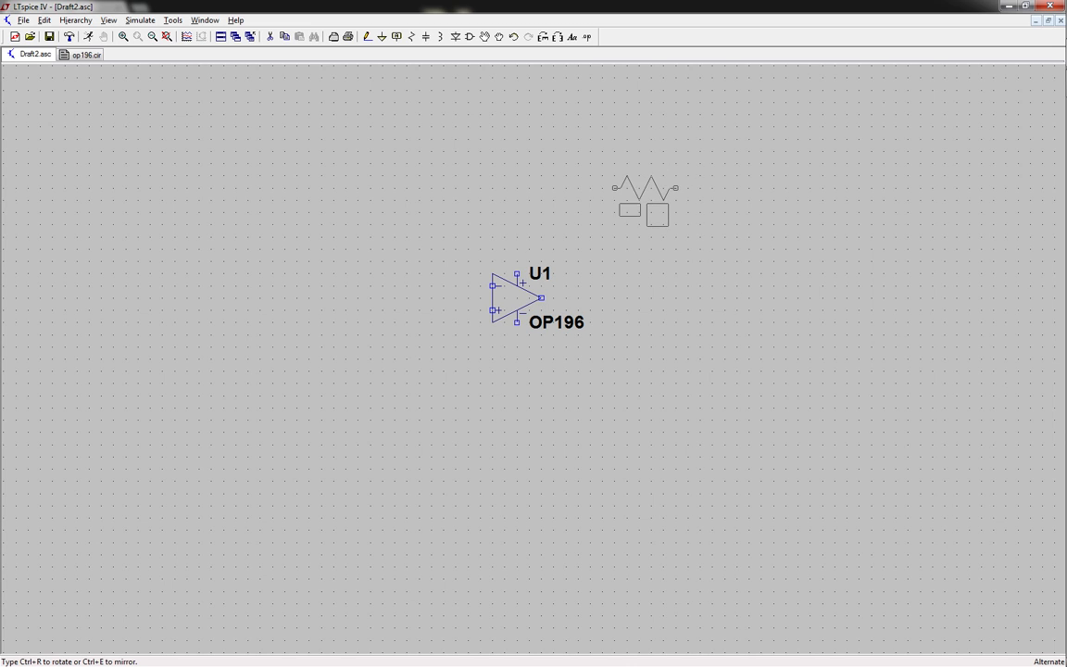
click(645, 201)
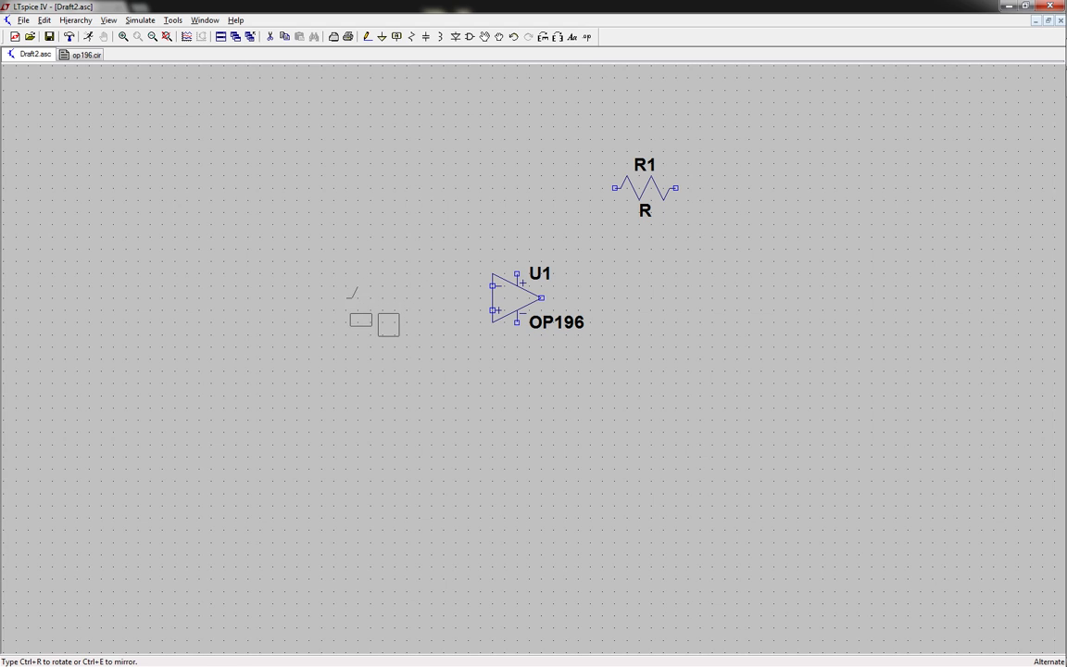
key(Escape)
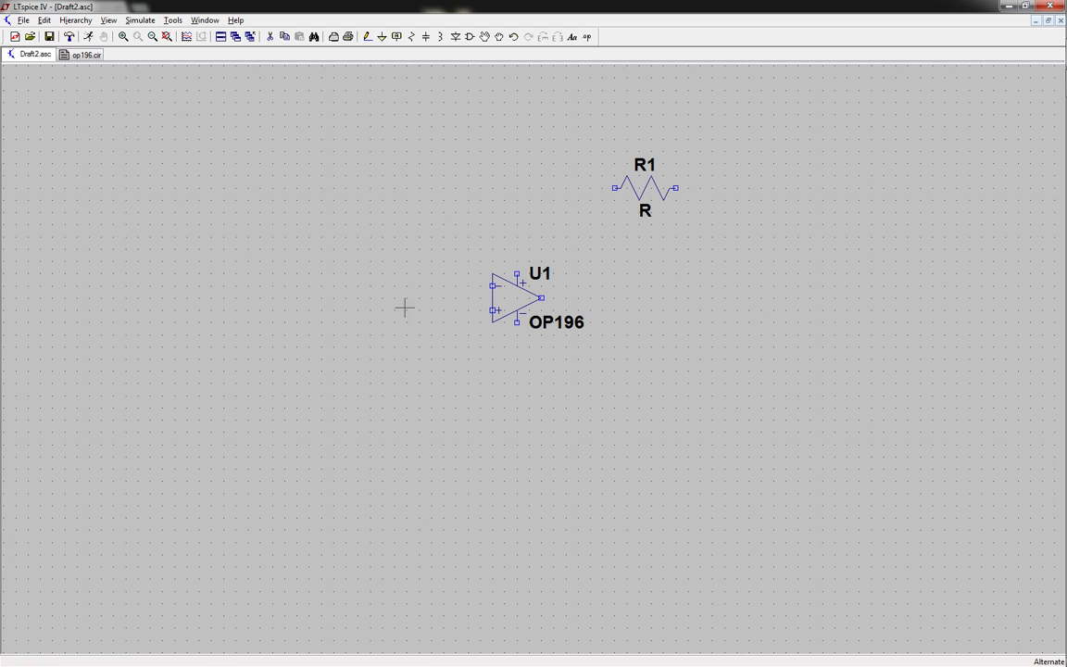
Move the op-amp U1 slightly up and right, rotated 180° and mirrored so its non-inverting input is above the inverting one
key(F7)
click(517, 297)
key(ctrl+r)
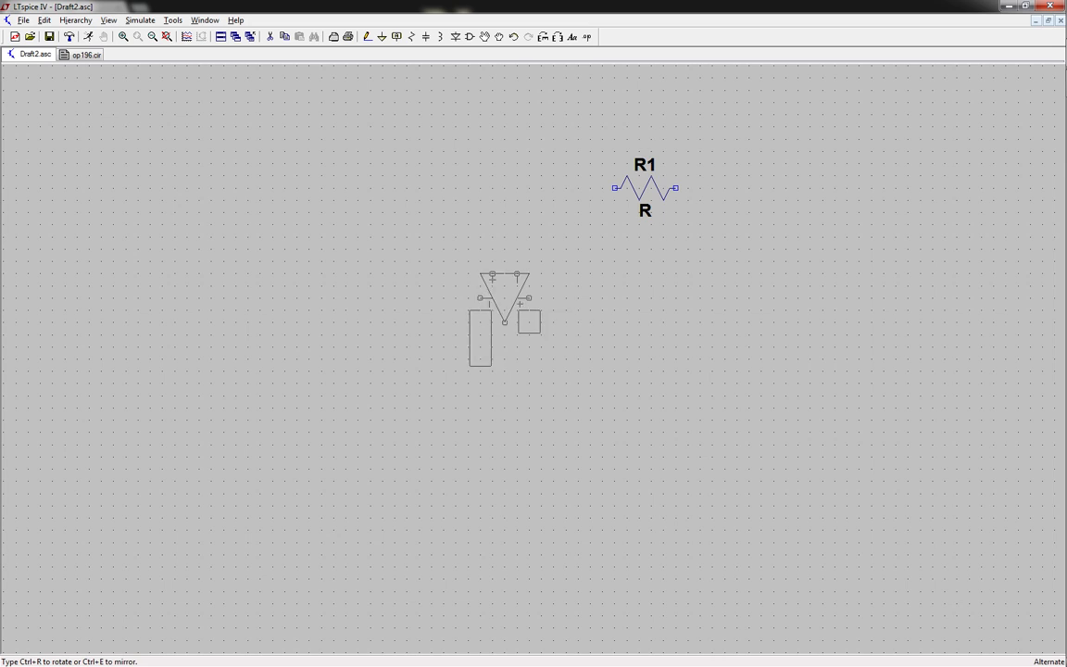
key(ctrl+r)
click(558, 37)
click(529, 274)
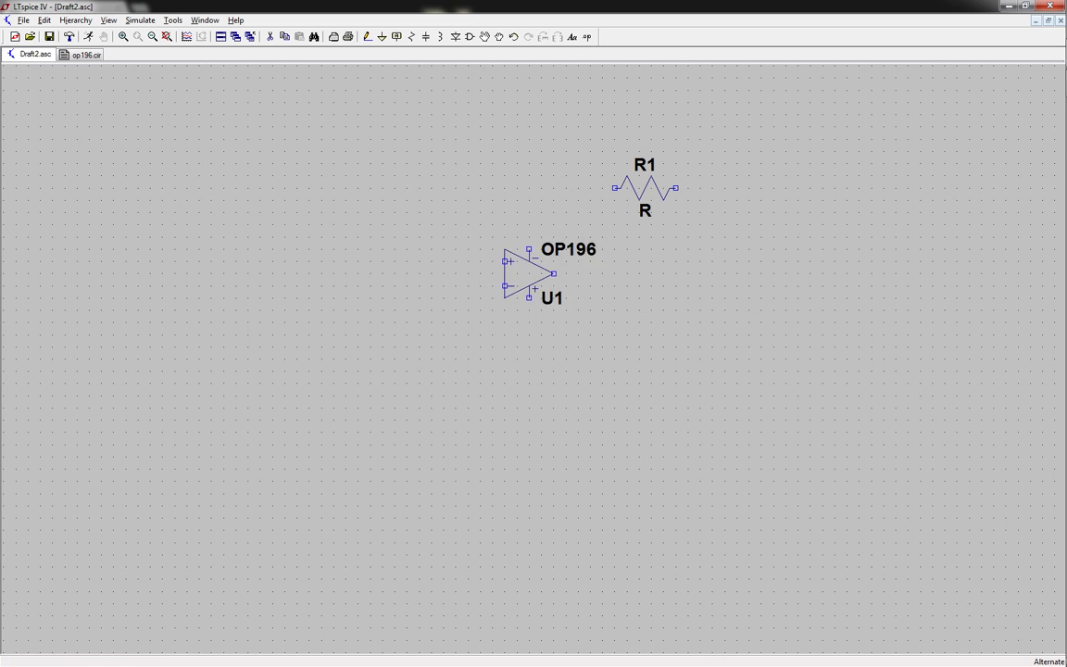
Place a second resistor, rotated to lie horizontally, left of the op-amp and level with its non-inverting input
key(r)
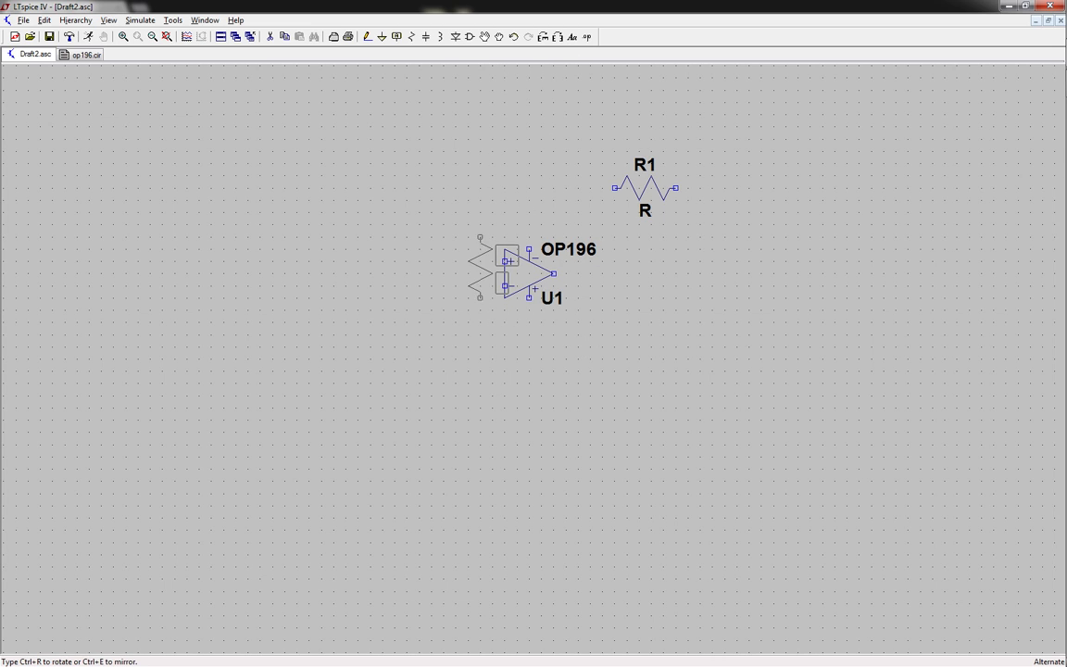
key(ctrl+r)
click(400, 262)
key(Escape)
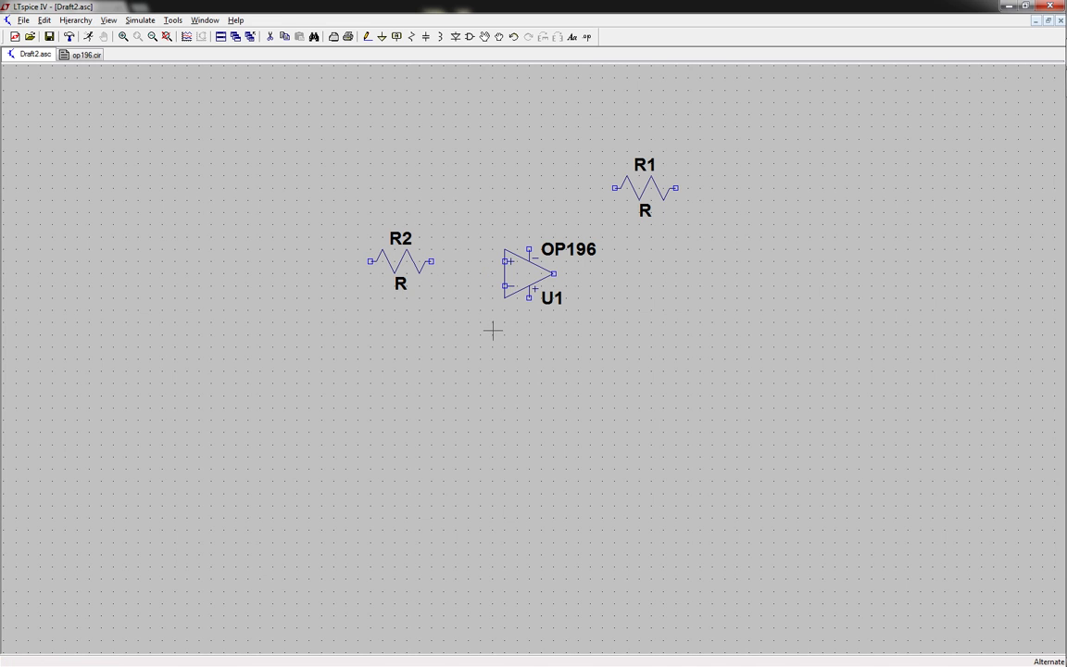
Wire the op-amp's inverting input out to the left and down, ending in a ground symbol
key(F4)
click(504, 389)
key(F3)
click(505, 285)
click(443, 371)
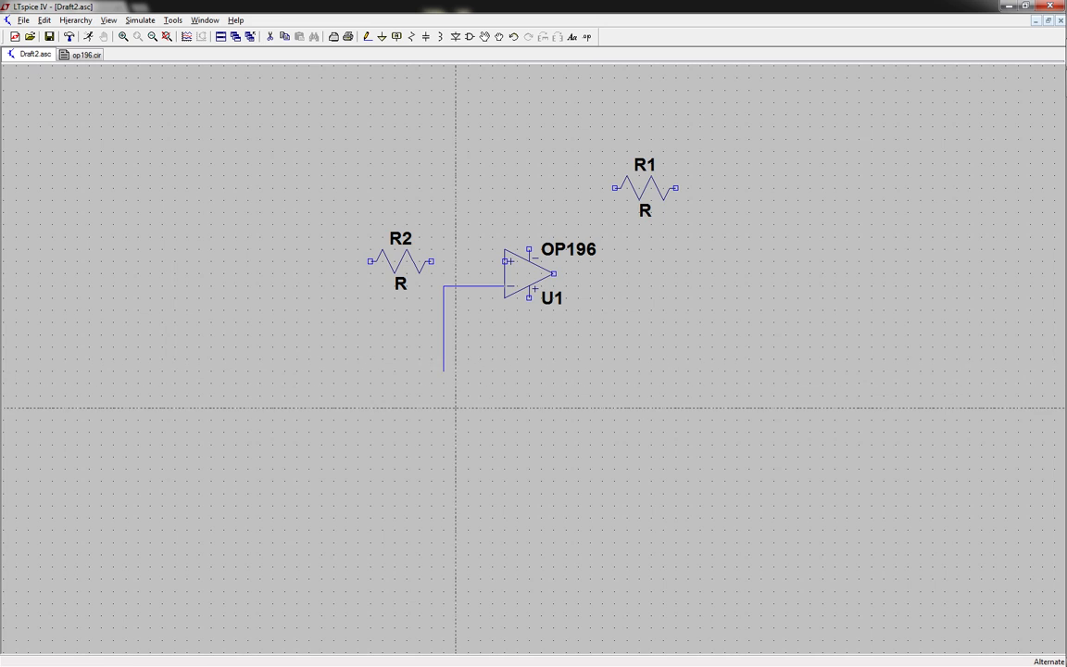
key(g)
click(444, 371)
key(Escape)
Wire R2 to the op-amp's non-inverting input and extend a wire to the right from the op-amp's output
key(F3)
click(431, 261)
click(504, 261)
click(811, 273)
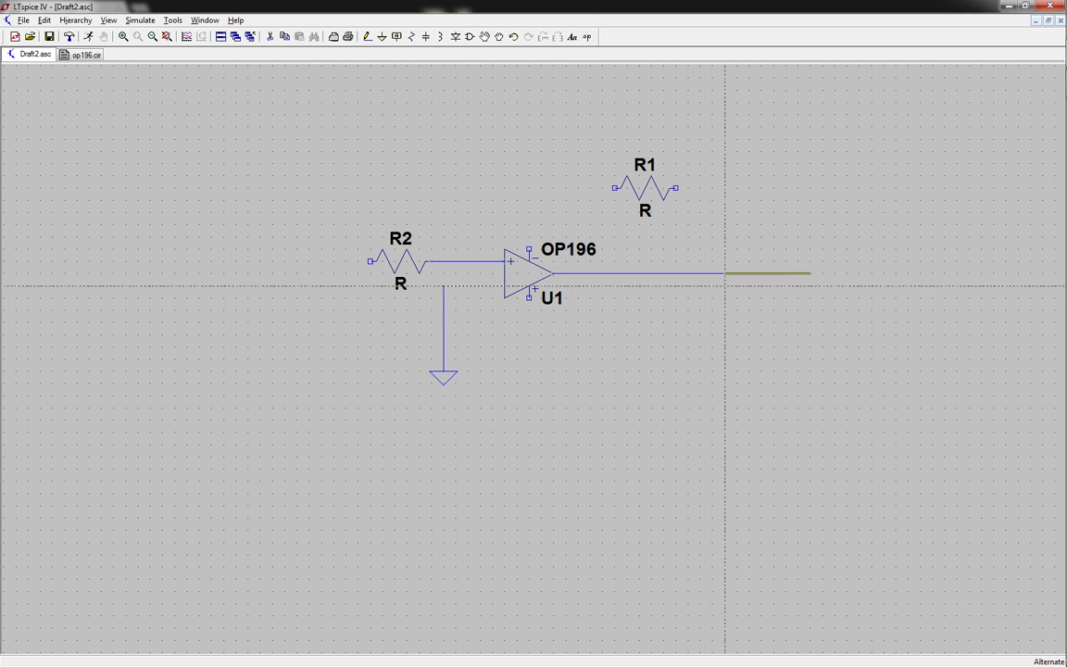
right_click(724, 285)
Wire R1 as feedback from the op-amp's output to the node between R2 and the non-inverting input
click(676, 188)
click(700, 273)
click(614, 188)
click(454, 188)
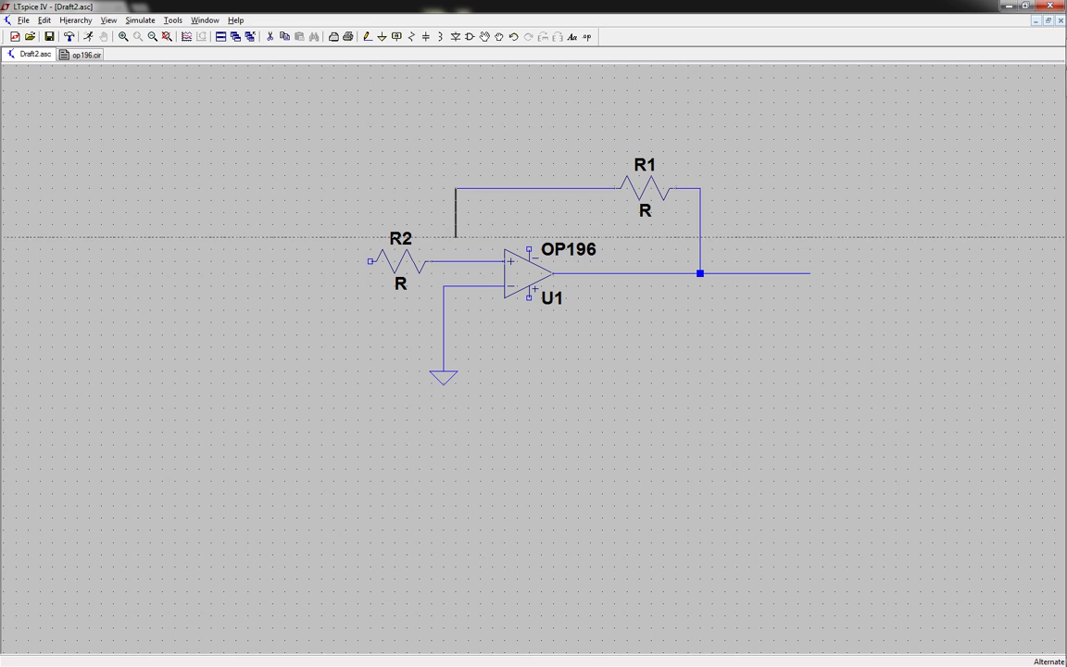
click(455, 261)
Extend a wire to the left from R2's free end and place a voltage source just below the wire's end
click(371, 262)
click(285, 261)
right_click(286, 261)
click(470, 38)
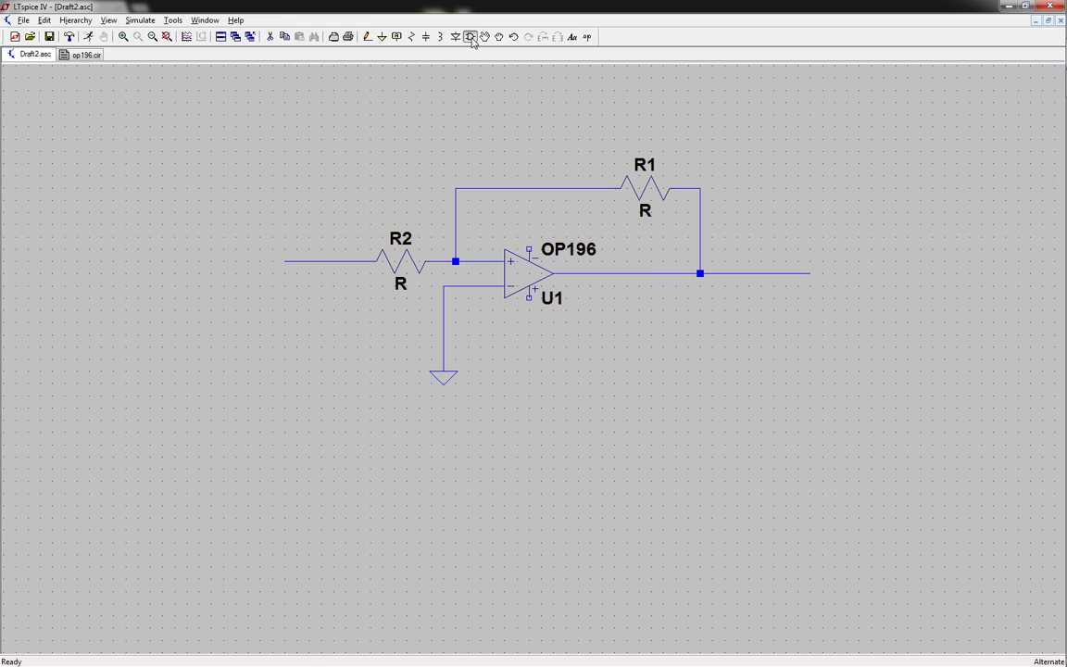
text(vo)
key(Return)
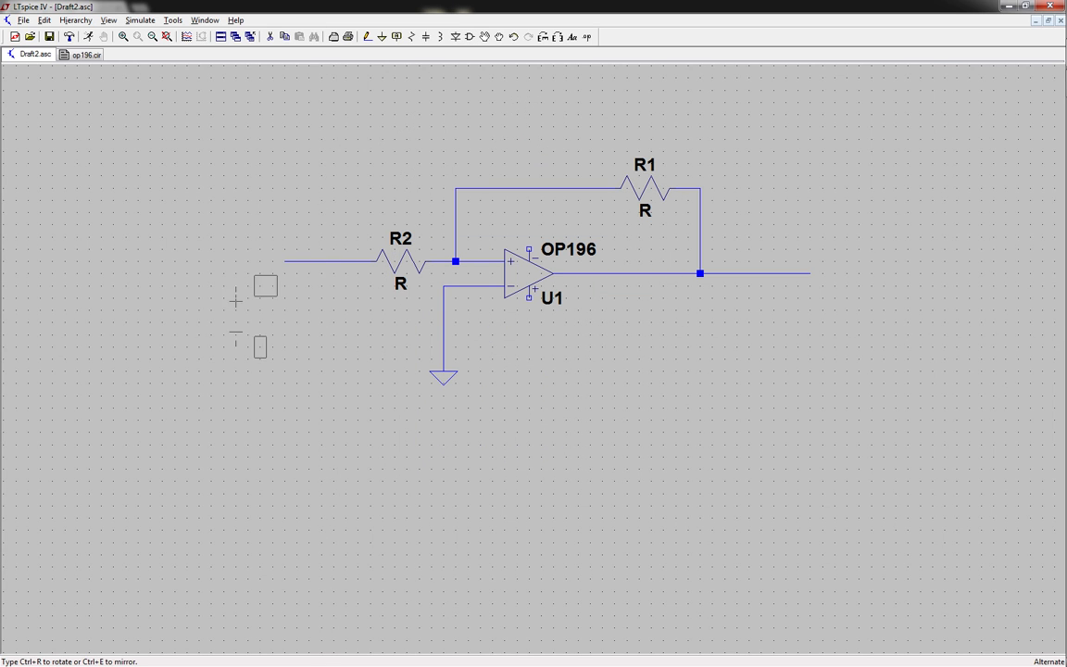
click(284, 282)
key(Escape)
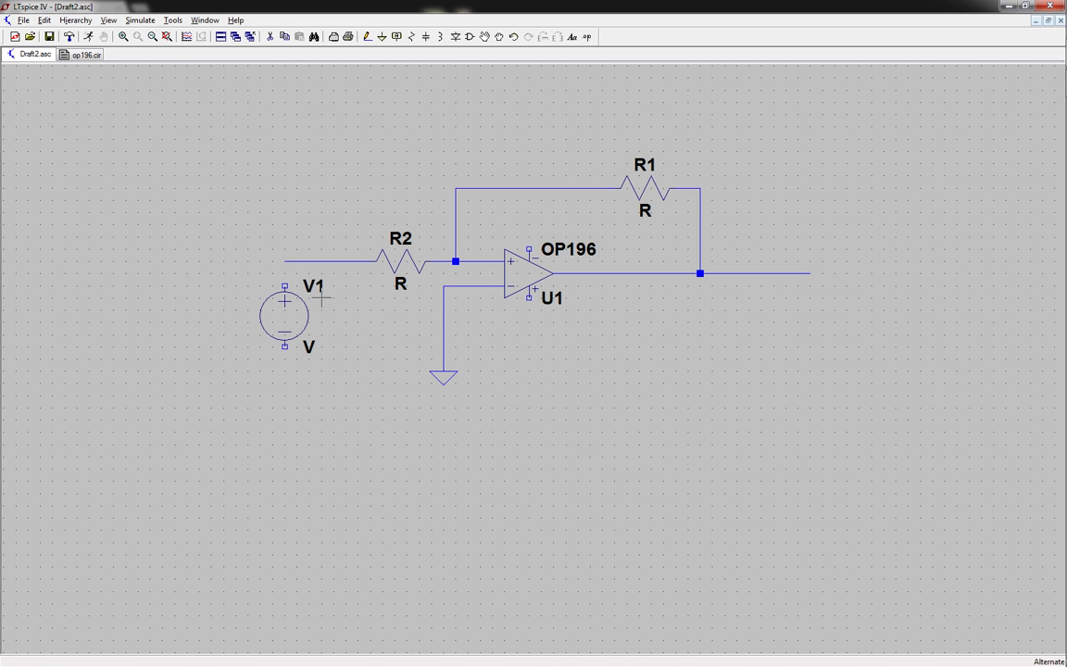
Wire V1's positive terminal to R2's input wire and its negative terminal to the op-amp's ground wire
key(F3)
click(285, 285)
click(284, 261)
click(285, 343)
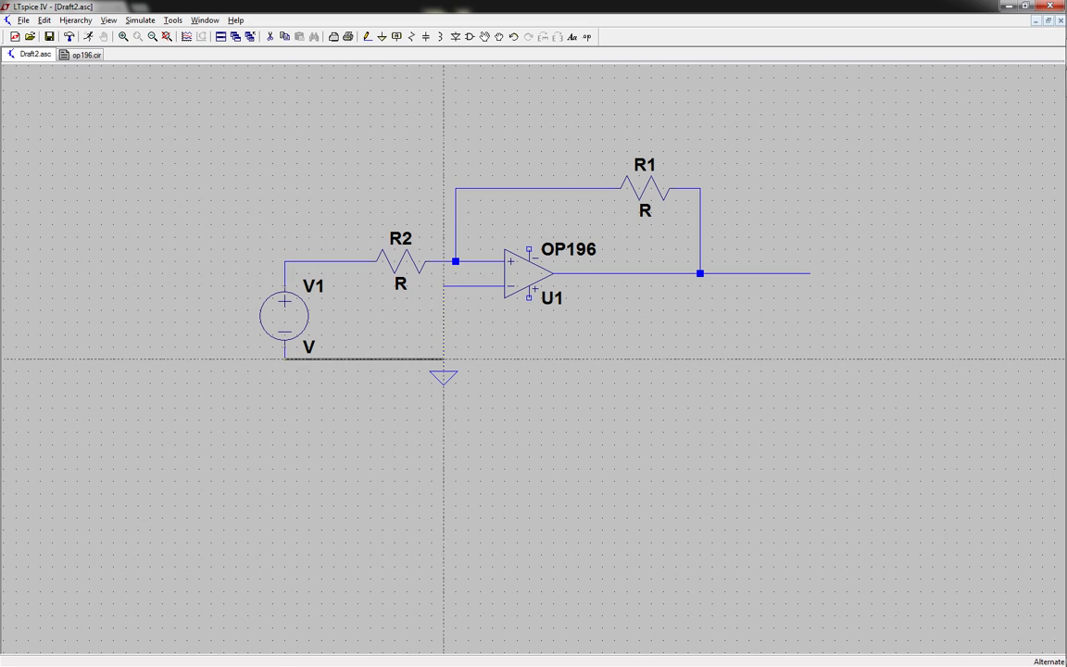
click(443, 358)
key(Escape)
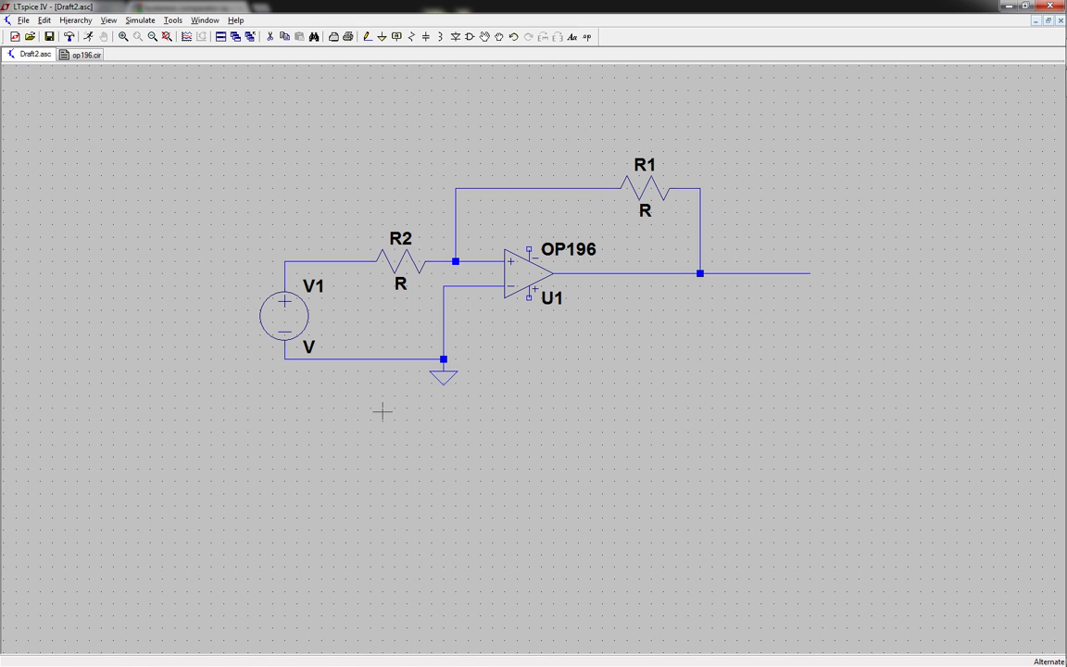
Delete the wire from V1 to ground, the inverting input's wires and their ground symbol
key(F5)
click(424, 359)
click(444, 328)
click(441, 380)
click(472, 287)
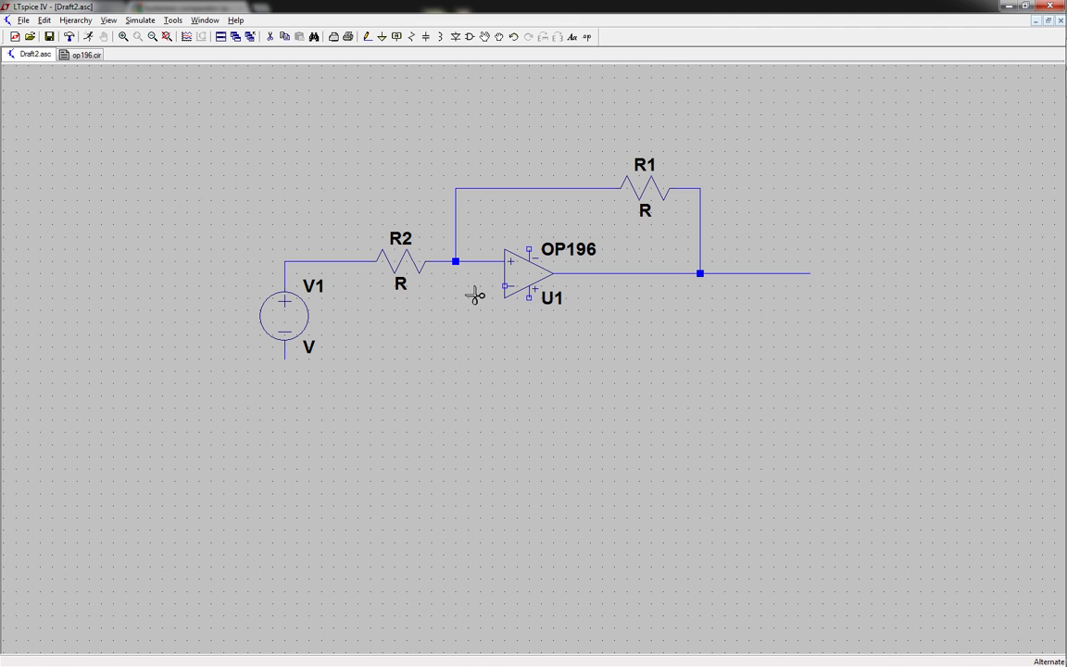
Place a ground symbol at the end of V1's negative terminal wire
key(g)
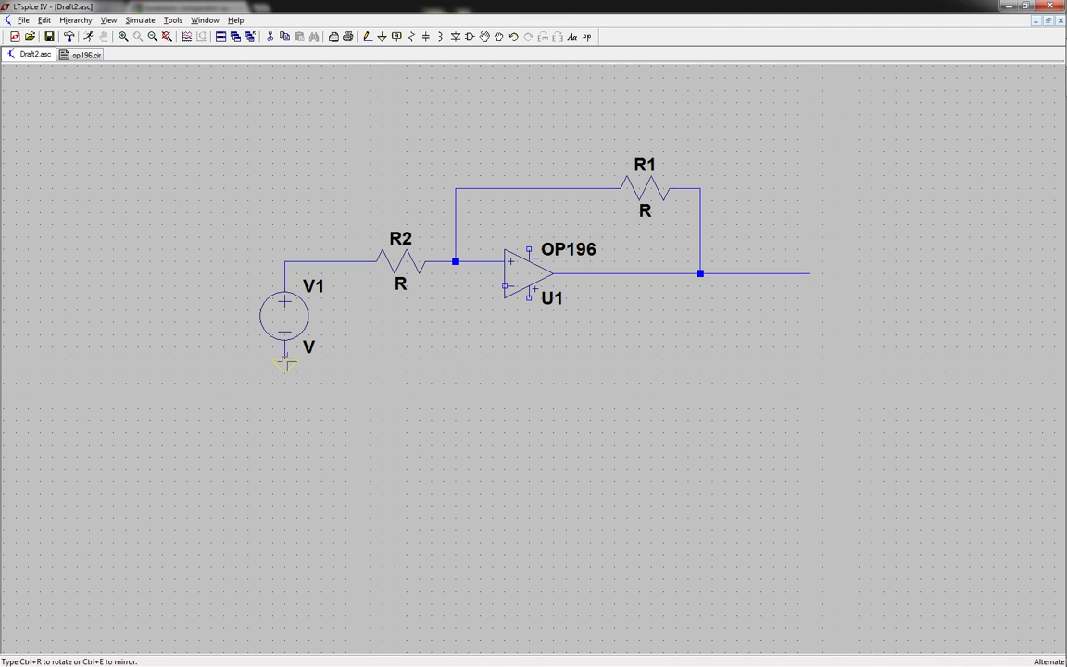
click(285, 364)
key(F2)
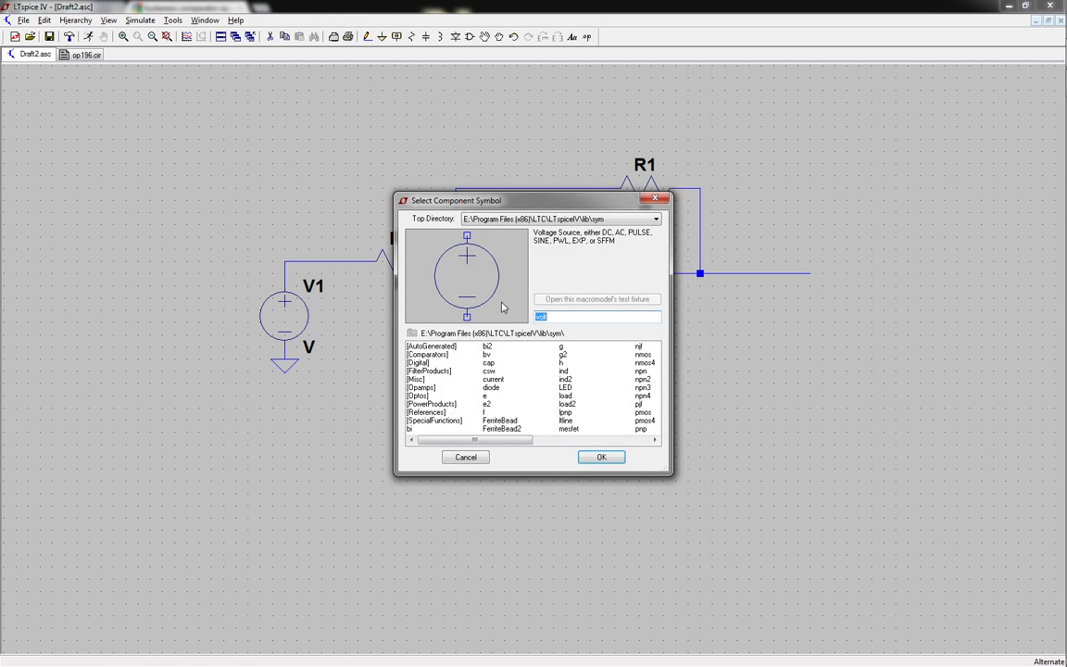
click(465, 456)
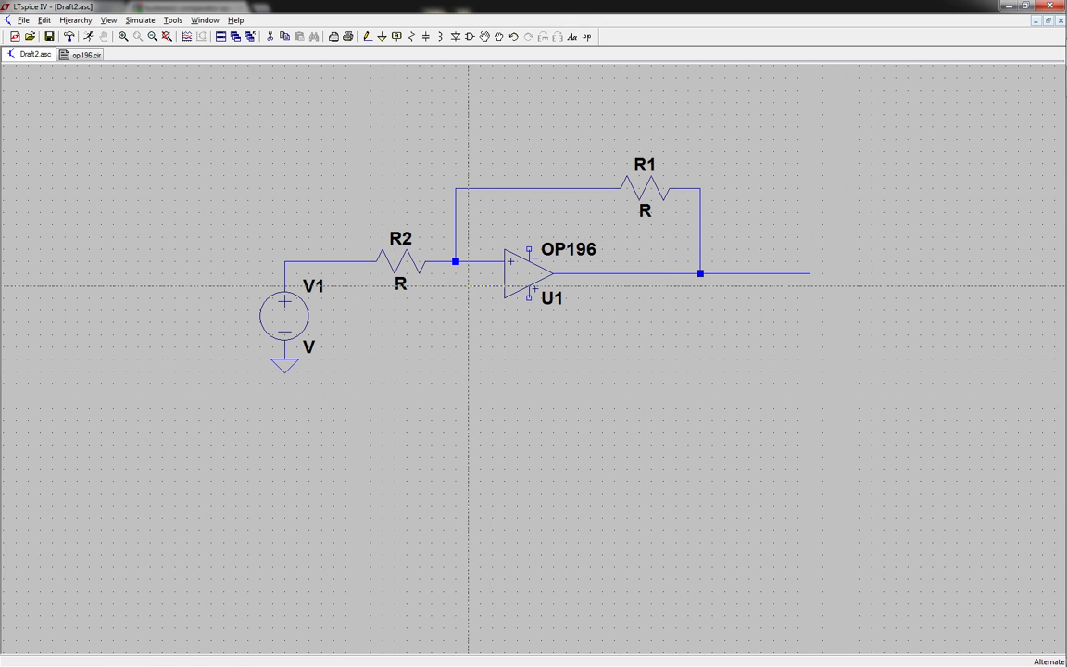
Wire the op-amp's inverting input left and up past the feedback wire and label the wire's end vref
click(467, 285)
key(F4)
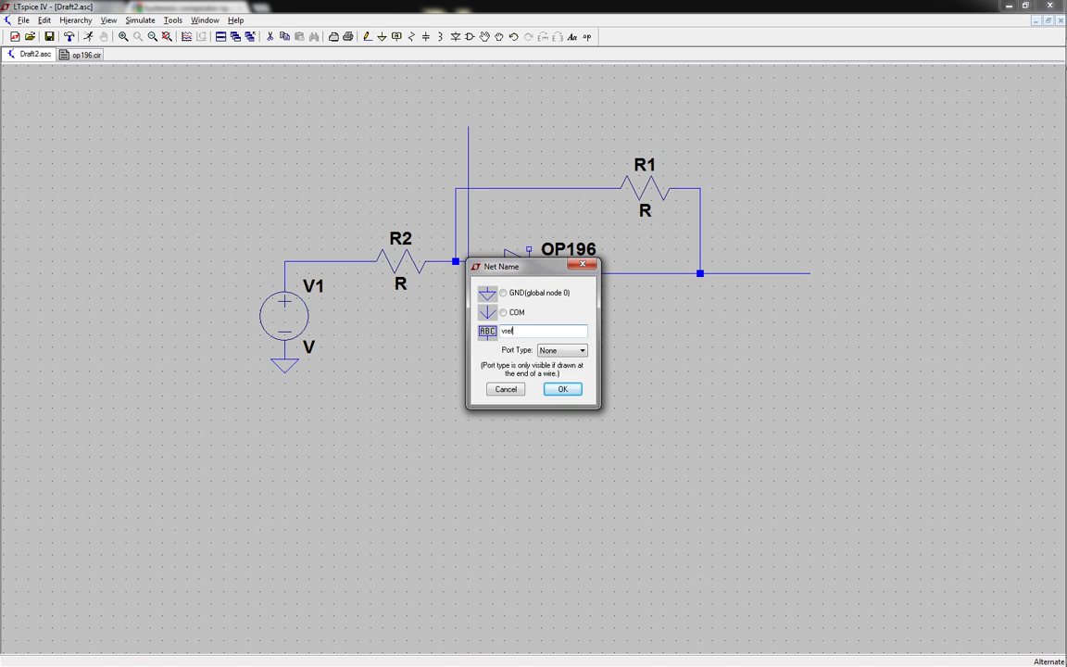
key(Return)
click(468, 127)
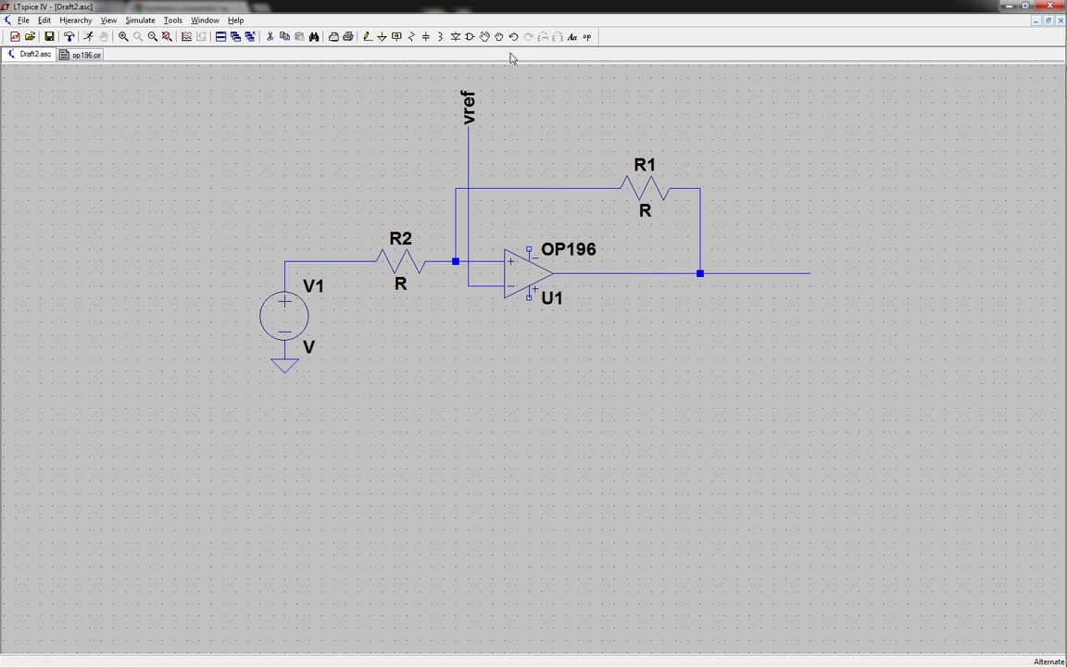
Place a second voltage source well to the left of V1 and ground its negative terminal
click(470, 37)
text(vol)
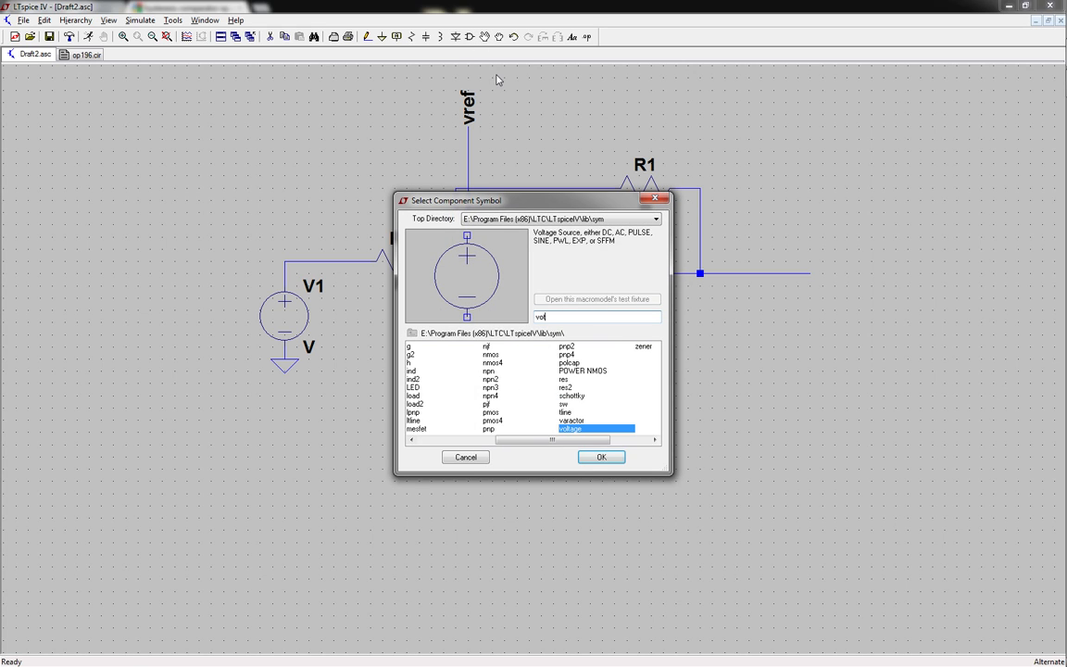
text(t)
key(Return)
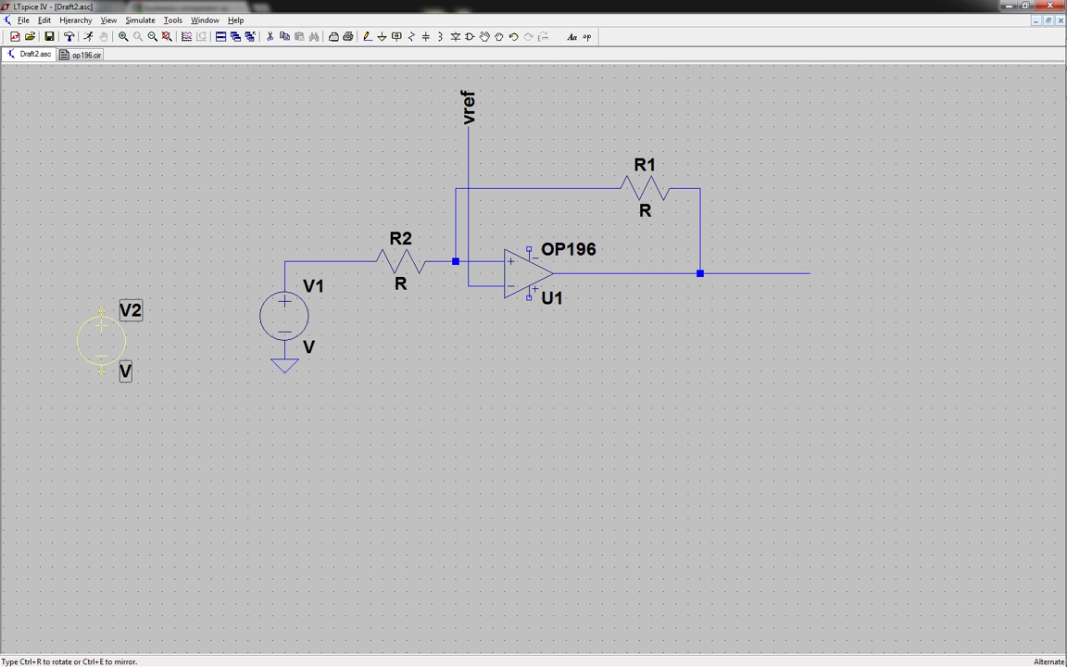
click(101, 340)
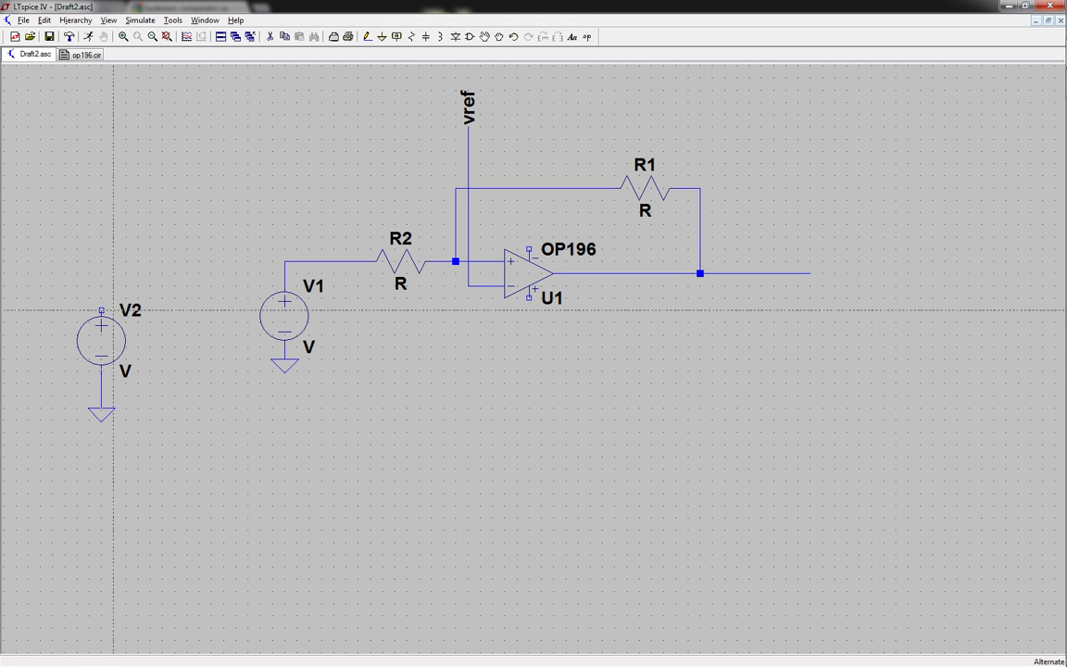
Run a wire up from V2's positive terminal and label its end vref
click(101, 249)
right_click(101, 249)
key(F5)
click(102, 249)
right_click(129, 348)
Set V2's DC value to 5 V
right_click(104, 341)
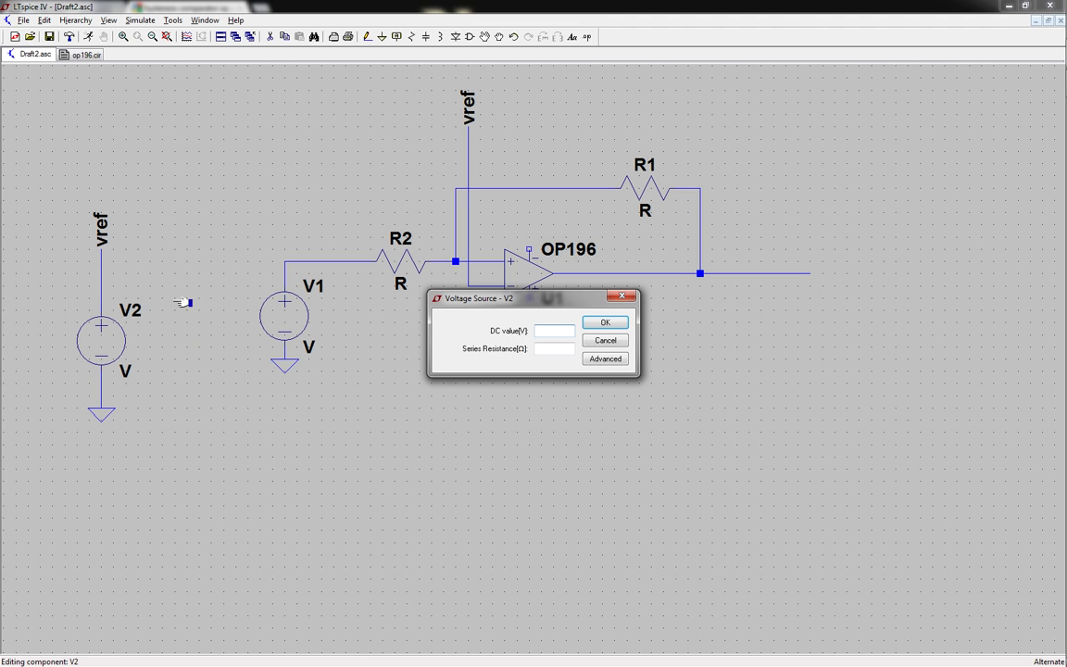
text(5)
key(Return)
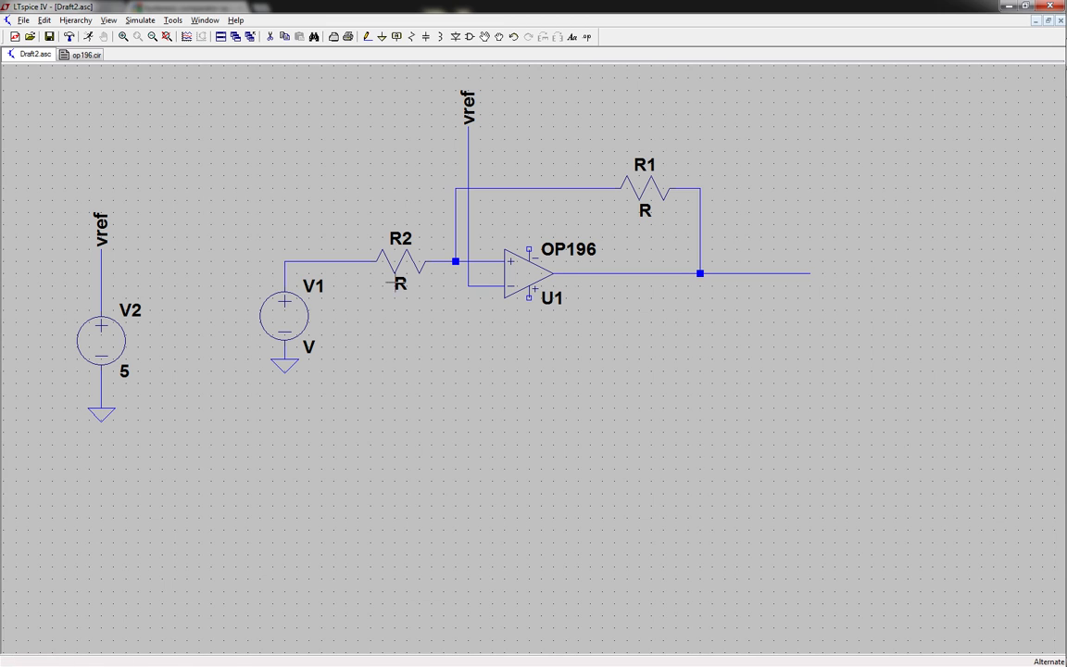
Set R1's resistance to 100 ohms and R2's resistance to 1 ohm
right_click(667, 192)
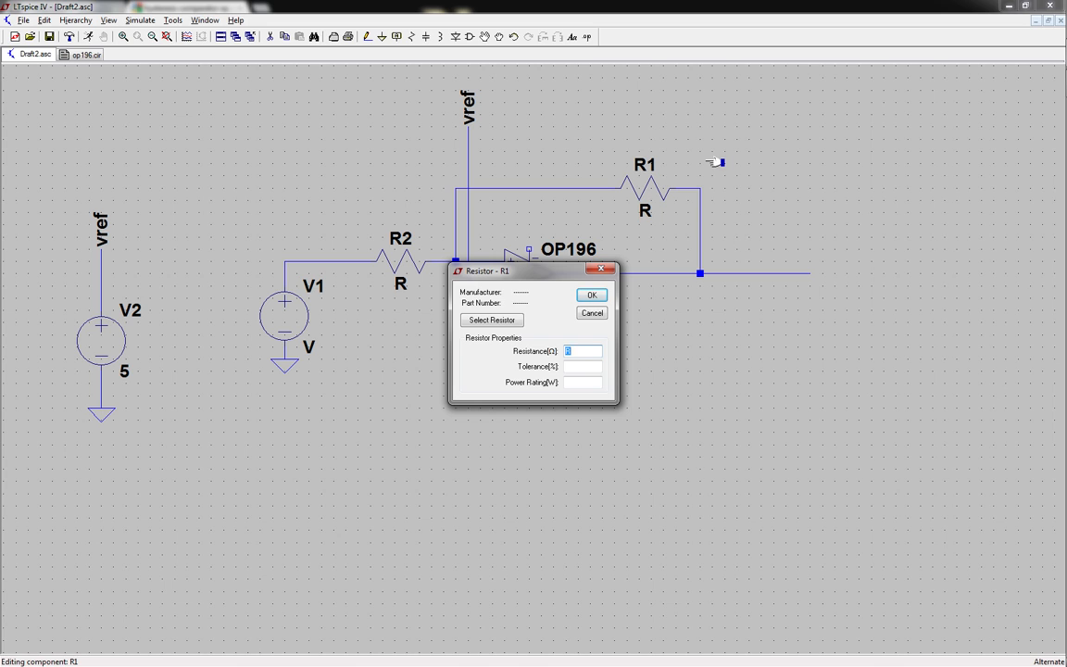
text(100)
key(Return)
right_click(389, 255)
text(1)
key(Return)
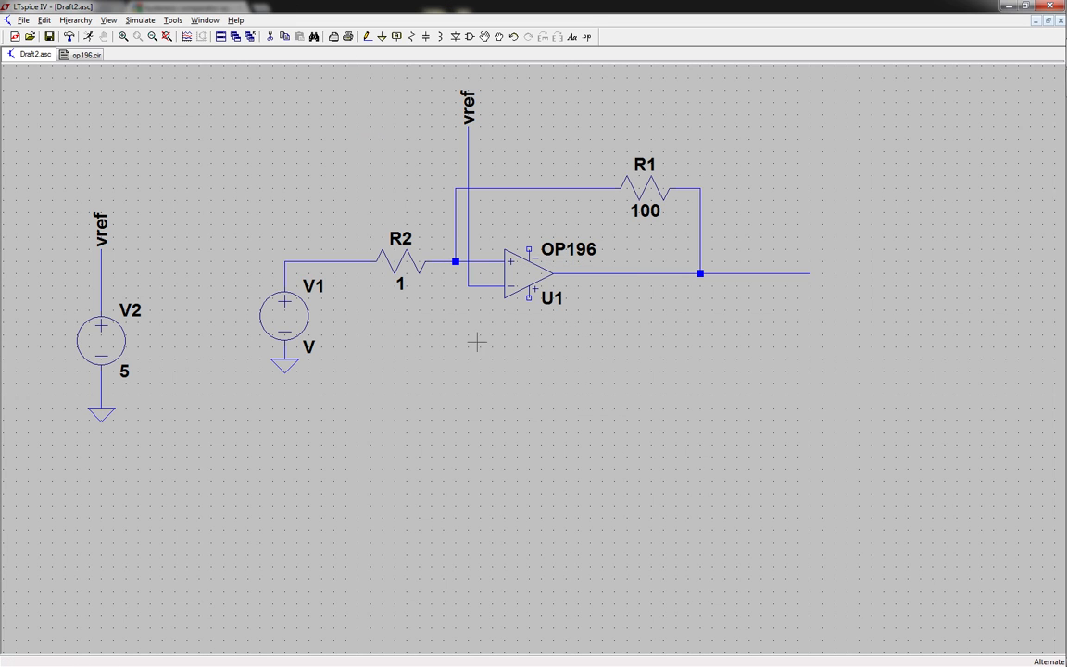
Run a wire down from the op-amp's positive supply pin and attach a copy of the vref label to its end
key(F4)
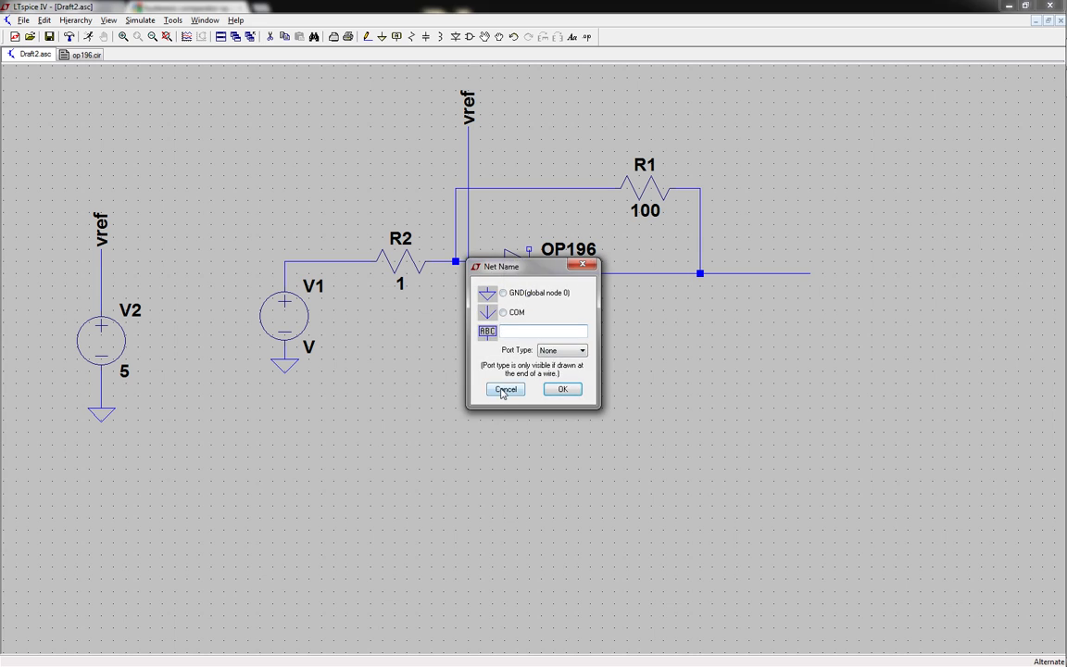
key(Escape)
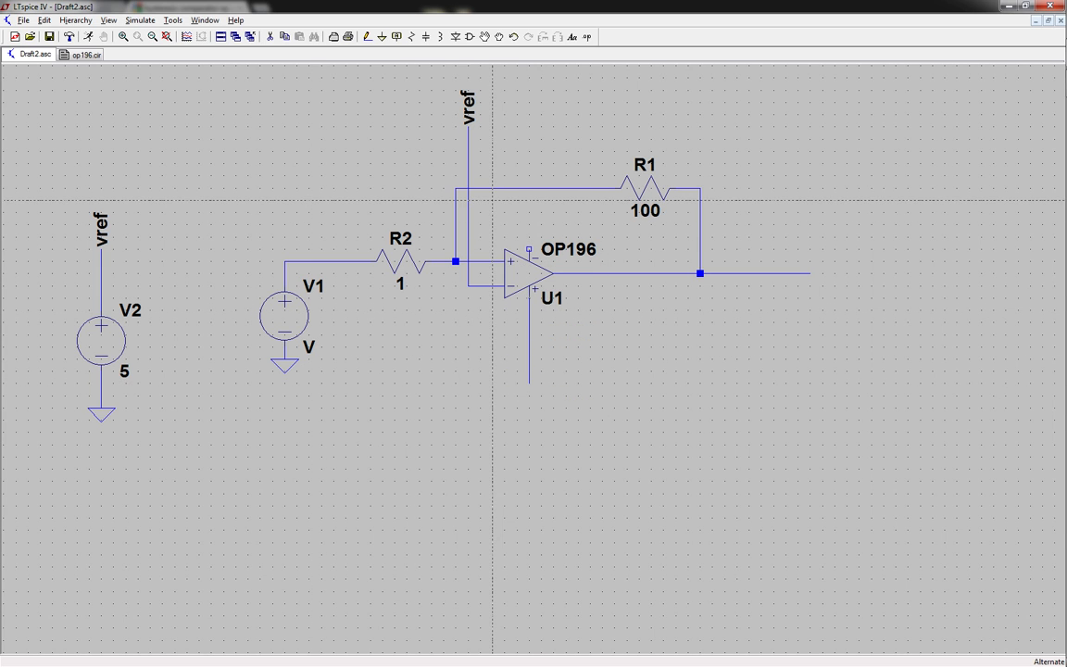
key(F4)
key(Escape)
key(F6)
click(471, 108)
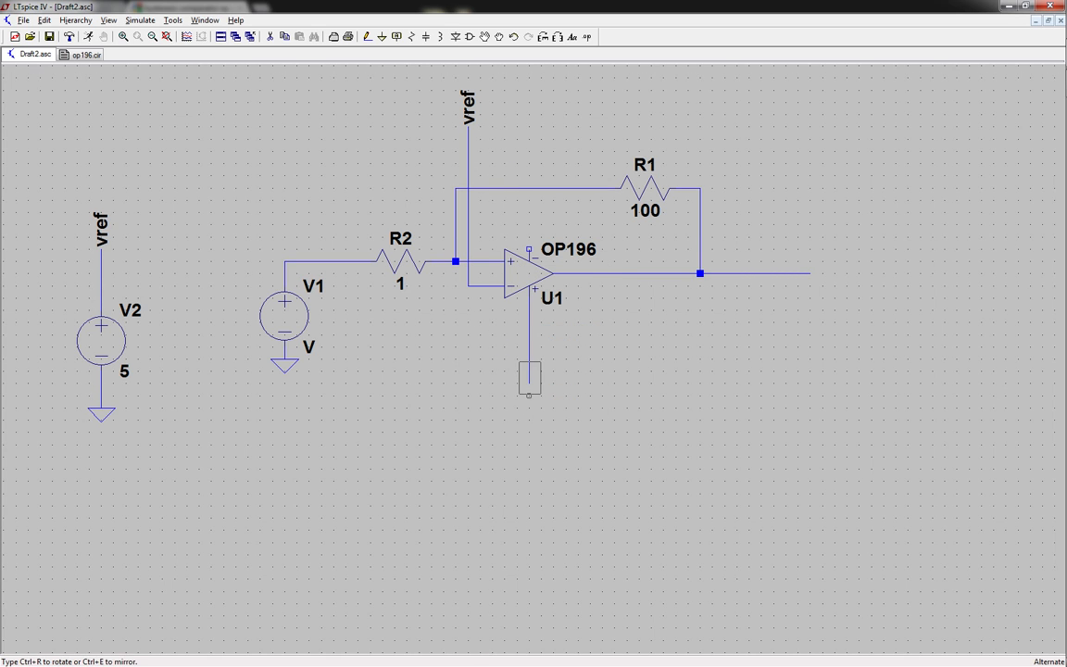
click(529, 367)
key(Escape)
Wire the op-amp's negative supply pin up and to the right, ending in a ground symbol
key(F3)
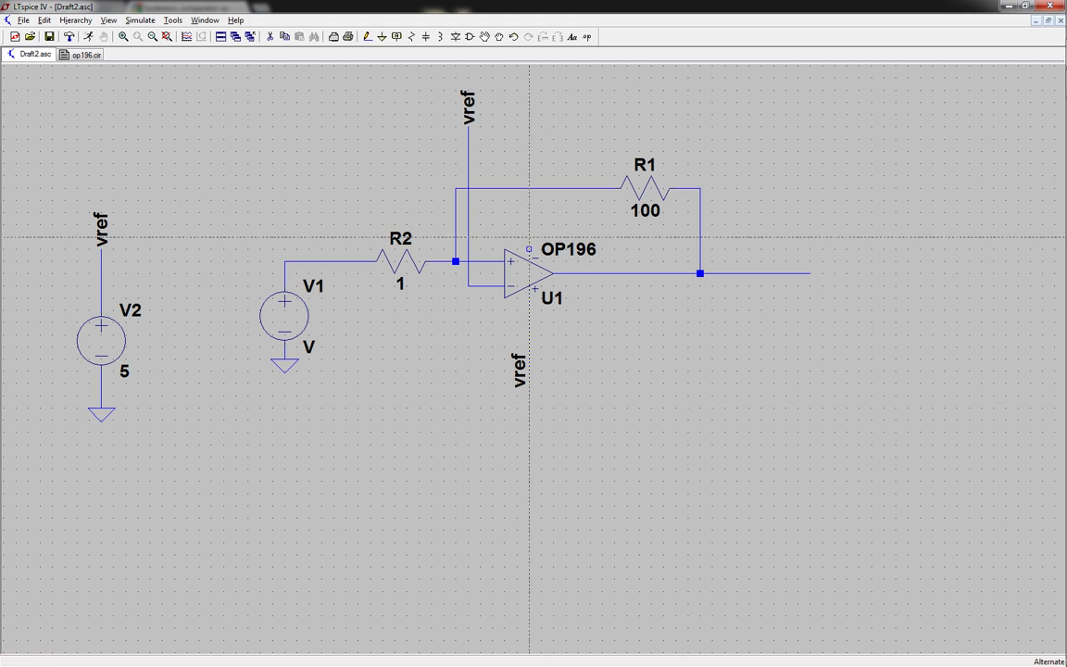
click(529, 249)
click(529, 200)
click(566, 212)
key(g)
click(565, 212)
key(Escape)
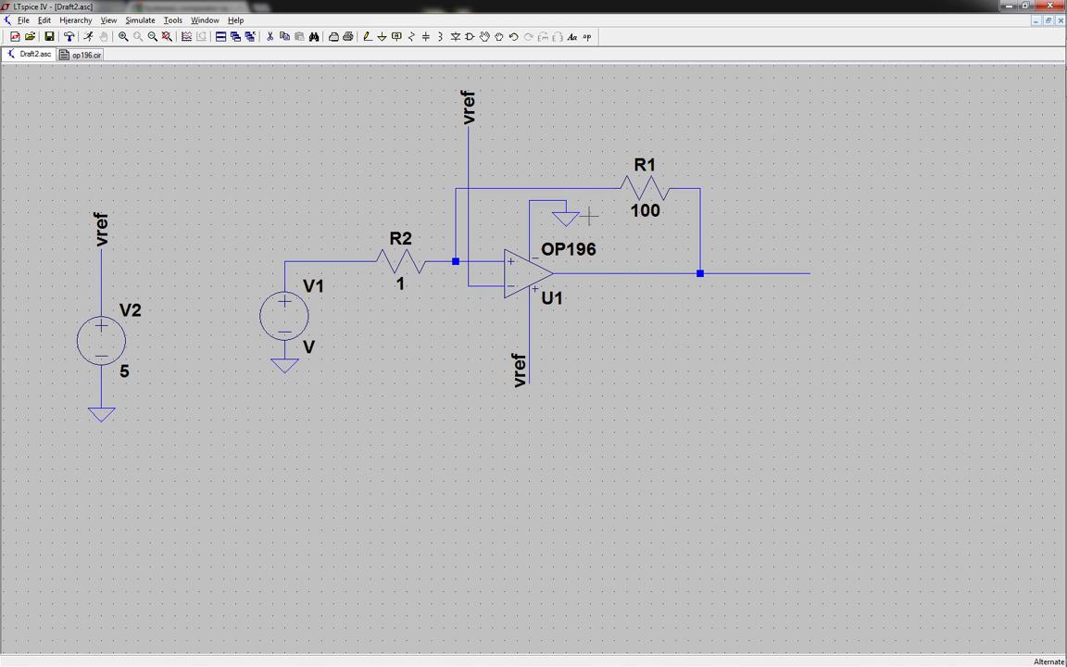
Label the free end of the op-amp's output wire vout
key(F4)
key(Return)
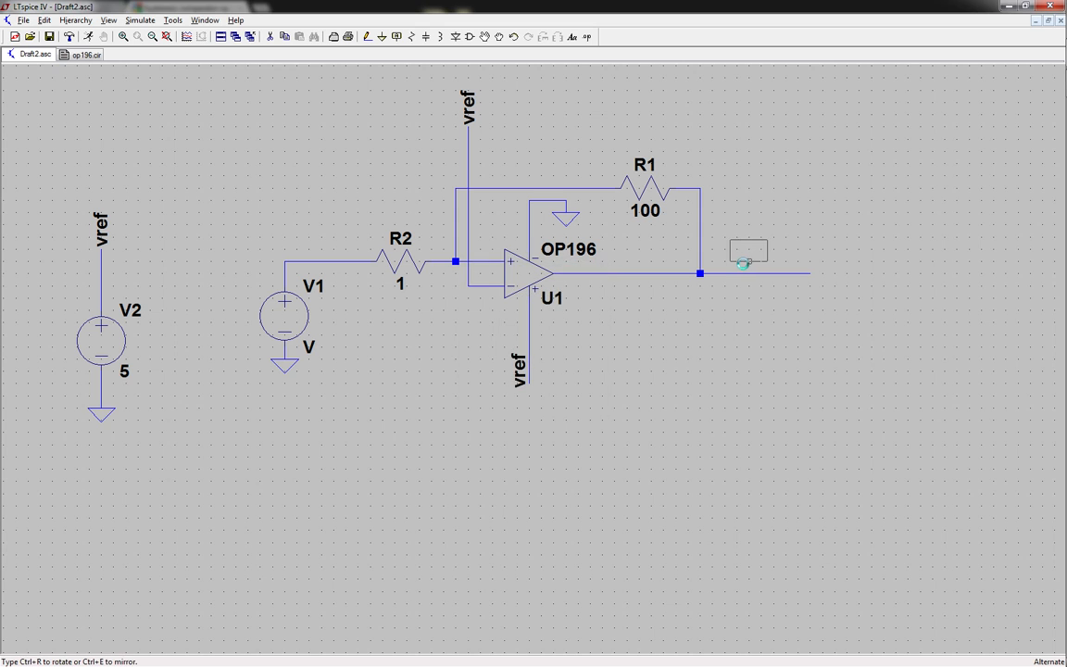
click(811, 273)
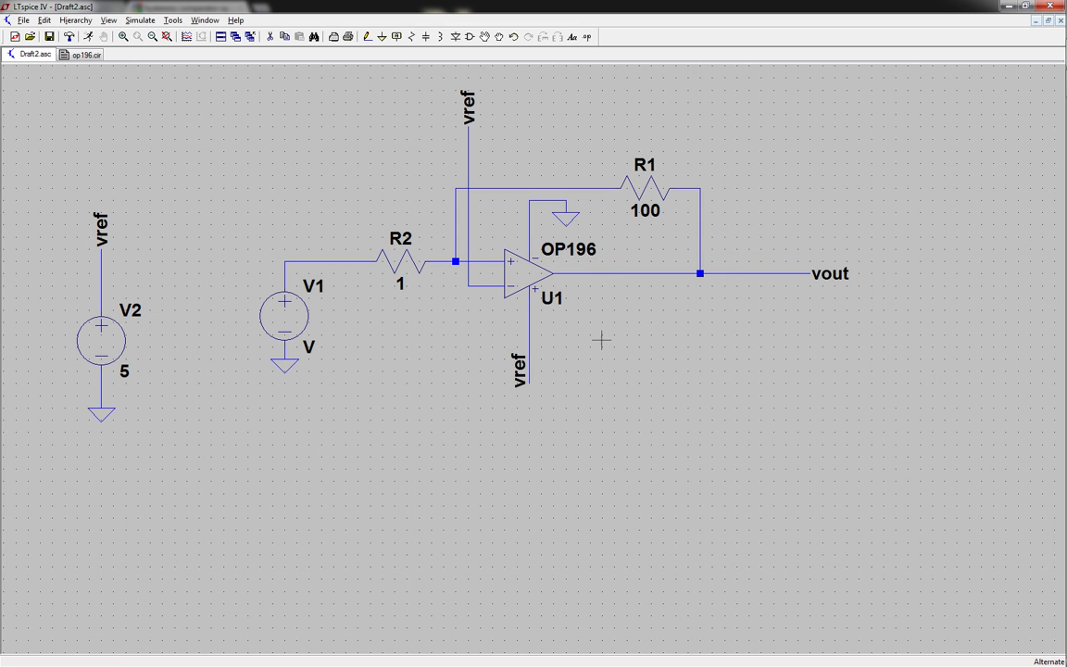
scroll(459, 395, down, 4)
scroll(582, 222, up, 3)
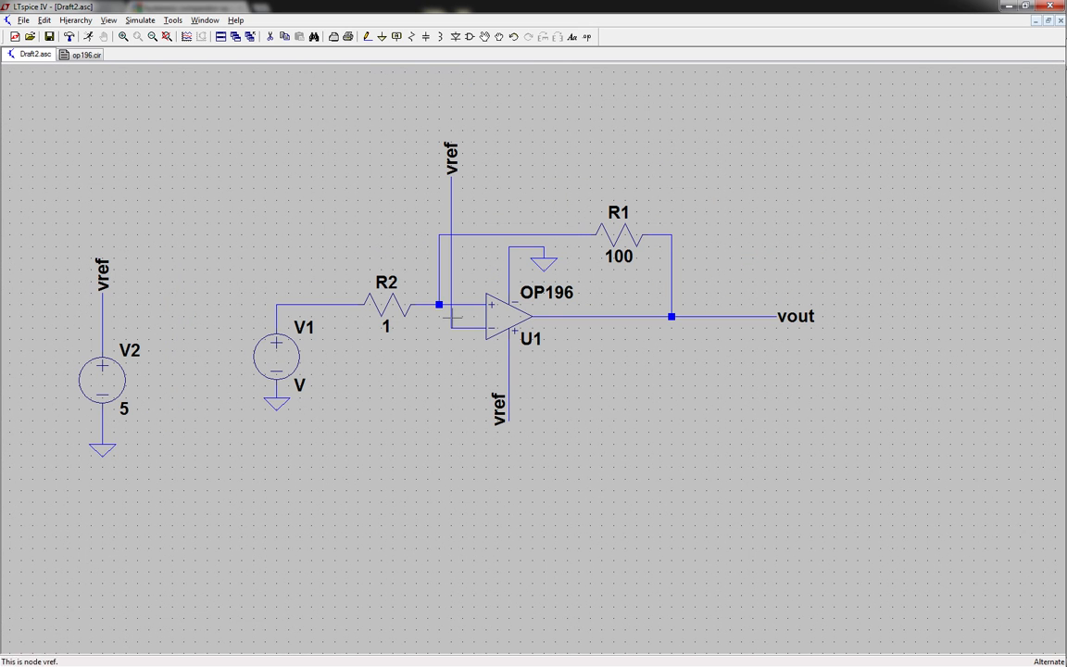
scroll(454, 320, down, 1)
scroll(361, 254, up, 1)
scroll(324, 318, down, 1)
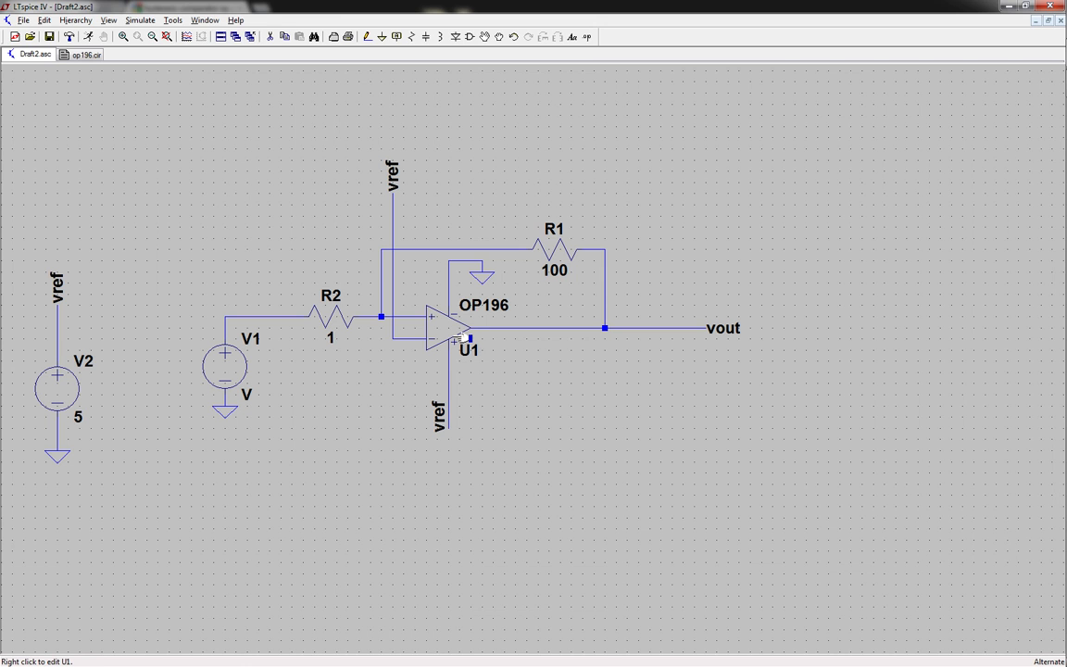
scroll(500, 310, down, 1)
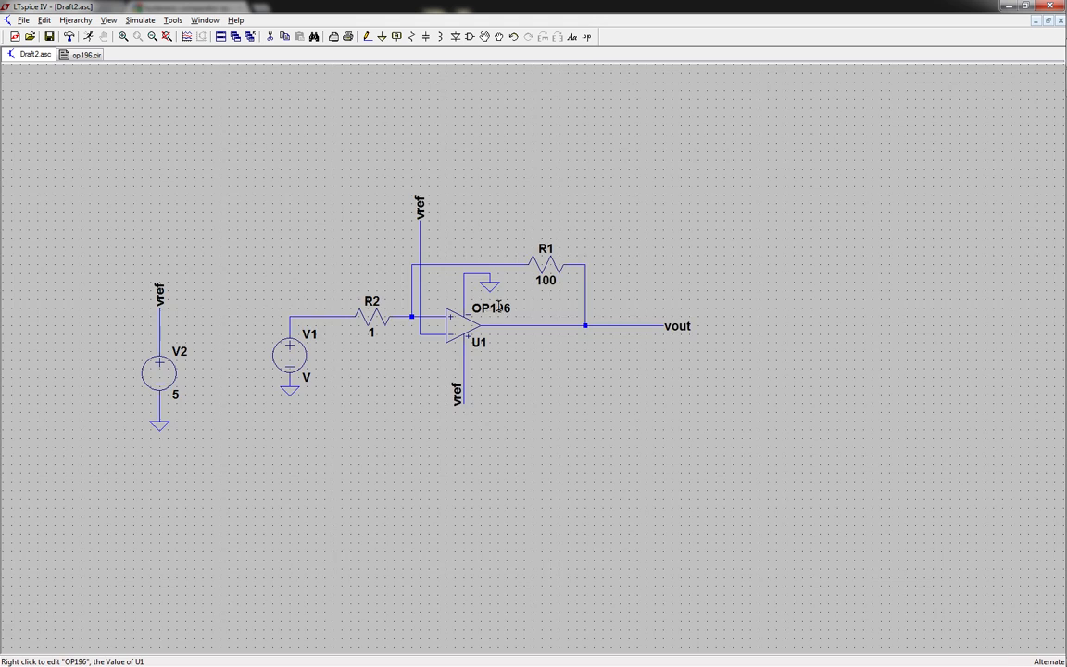
scroll(391, 358, up, 1)
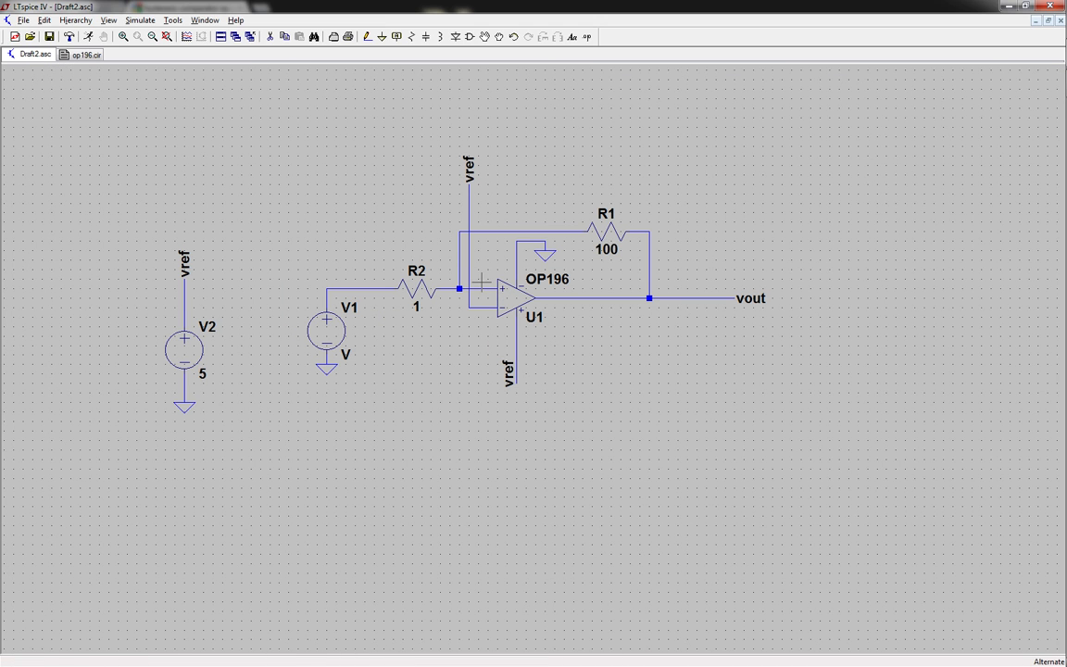
Add a SPICE directive reading .lib to the schematic below voltage source V2
click(586, 39)
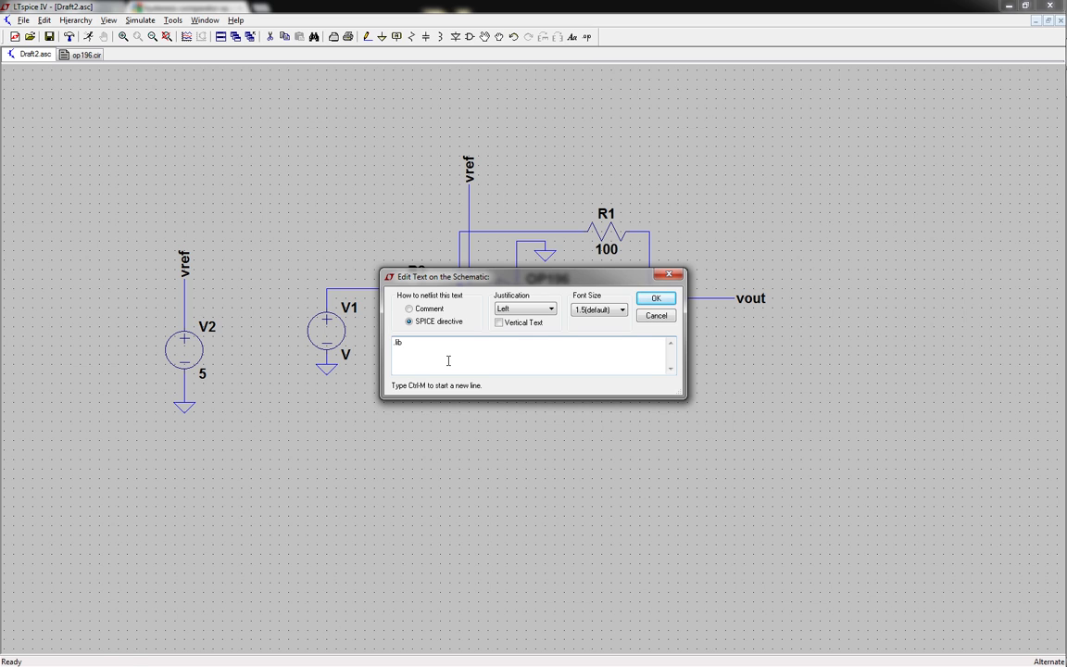
key(Return)
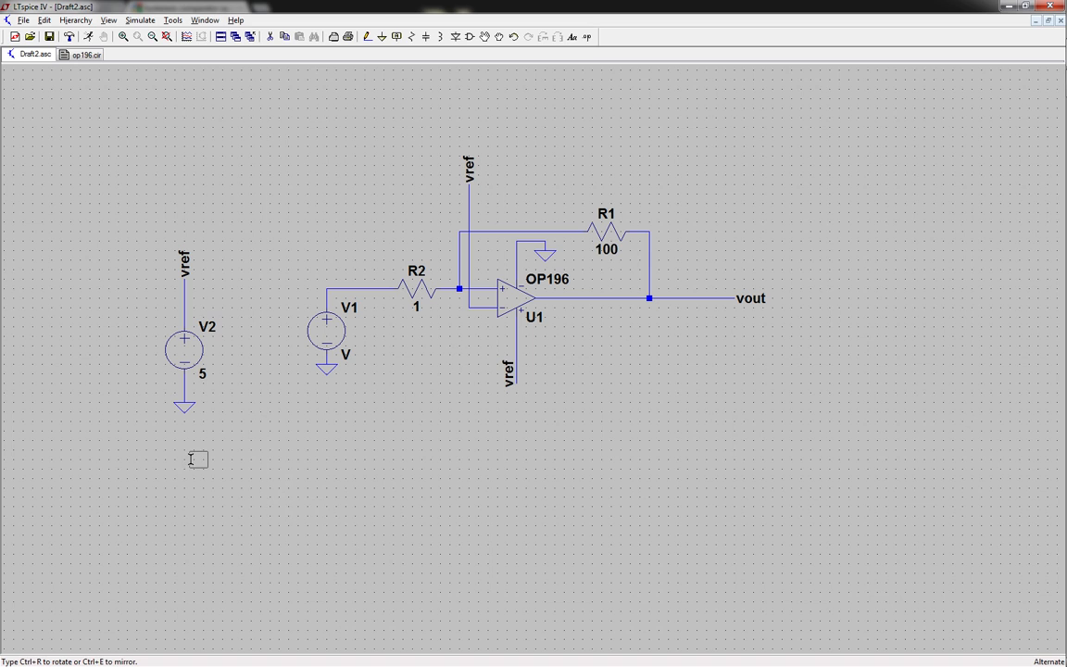
click(194, 457)
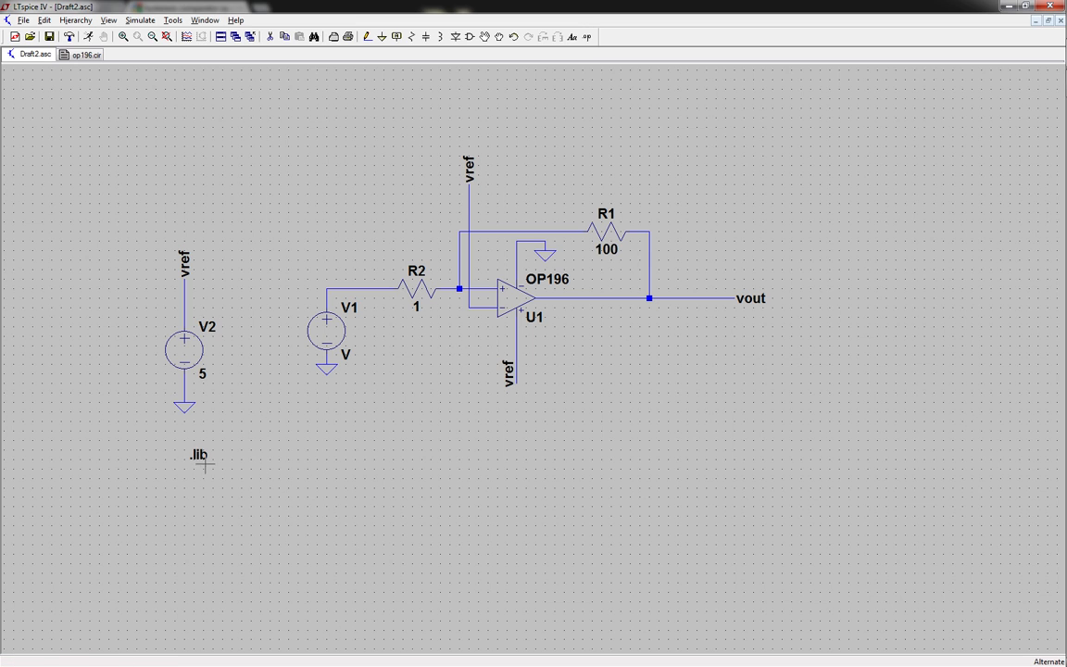
Point the .lib directive to the op196.cir file on the Desktop
right_click(198, 453)
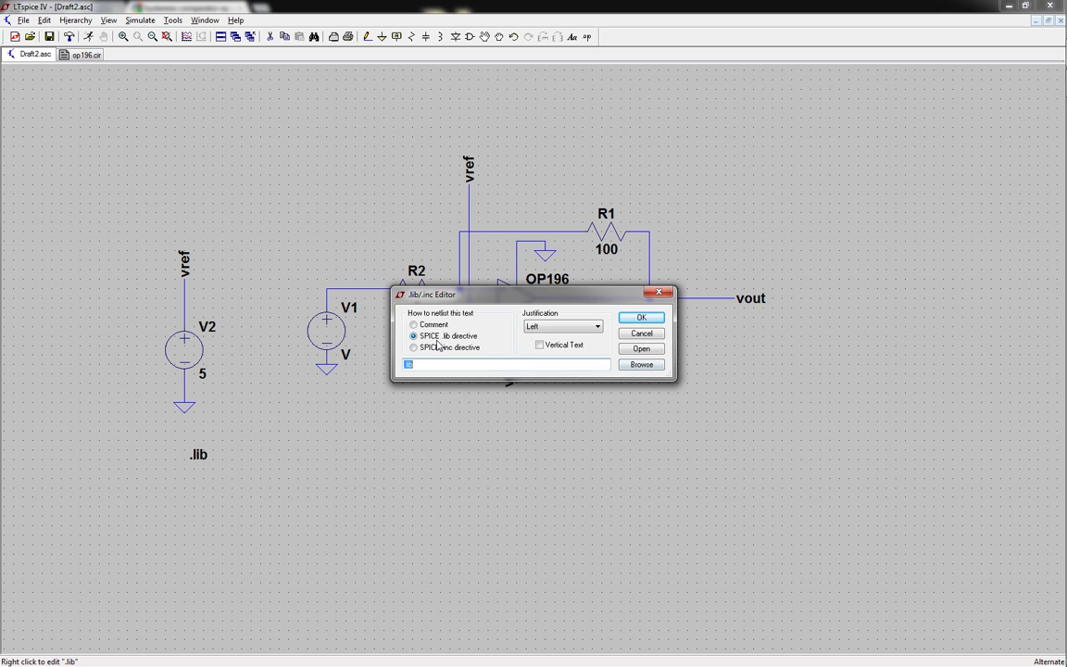
click(639, 365)
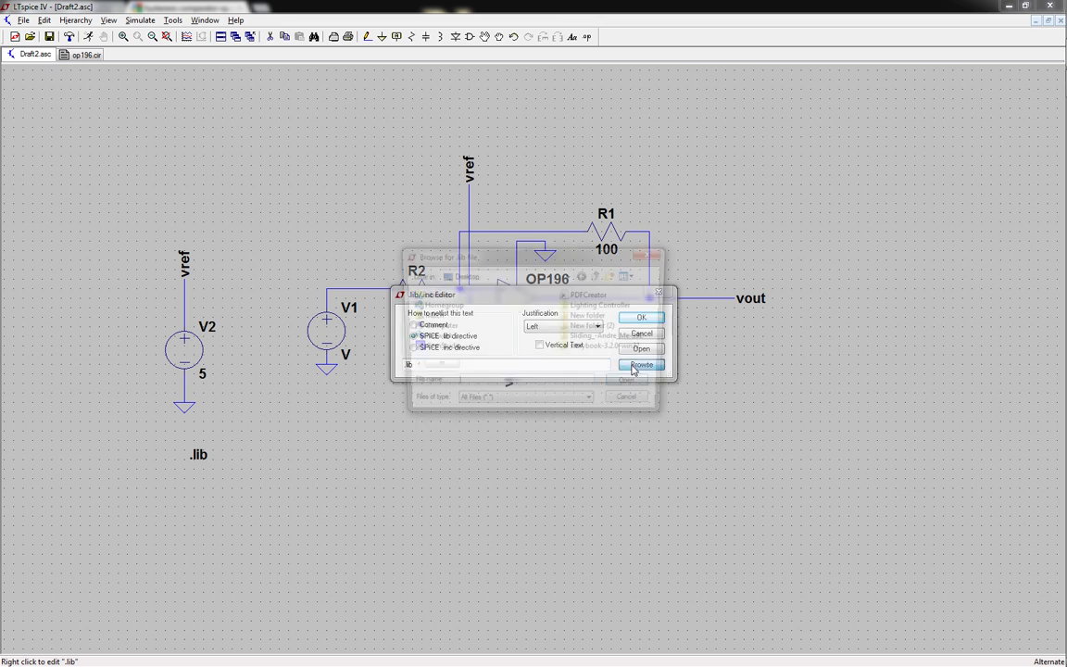
drag(657, 240, 593, 240)
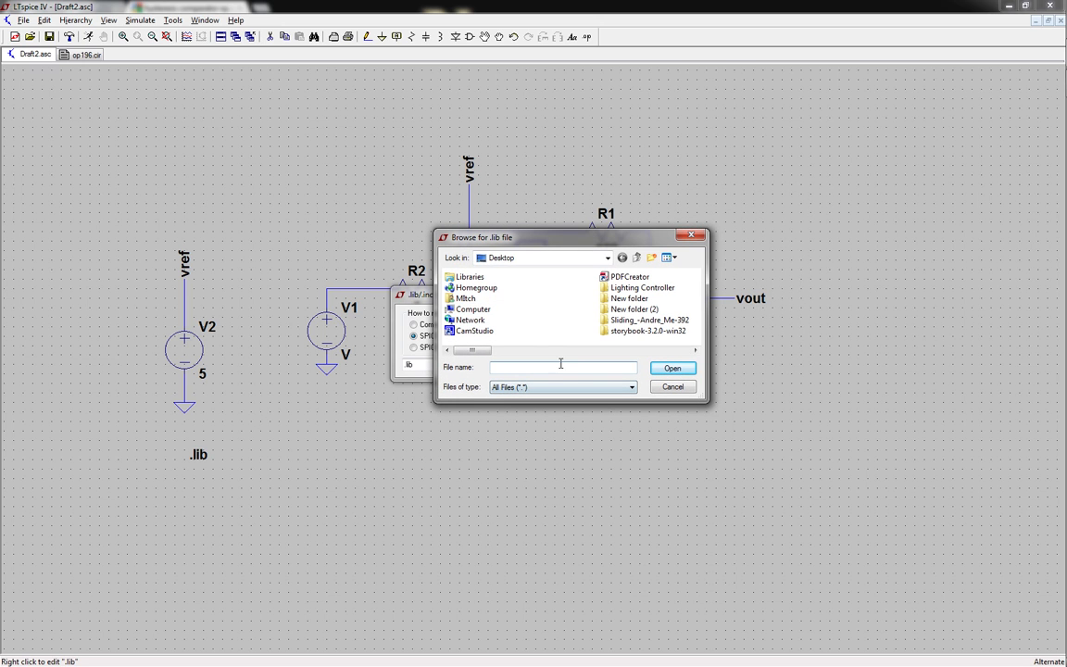
text(op)
click(637, 313)
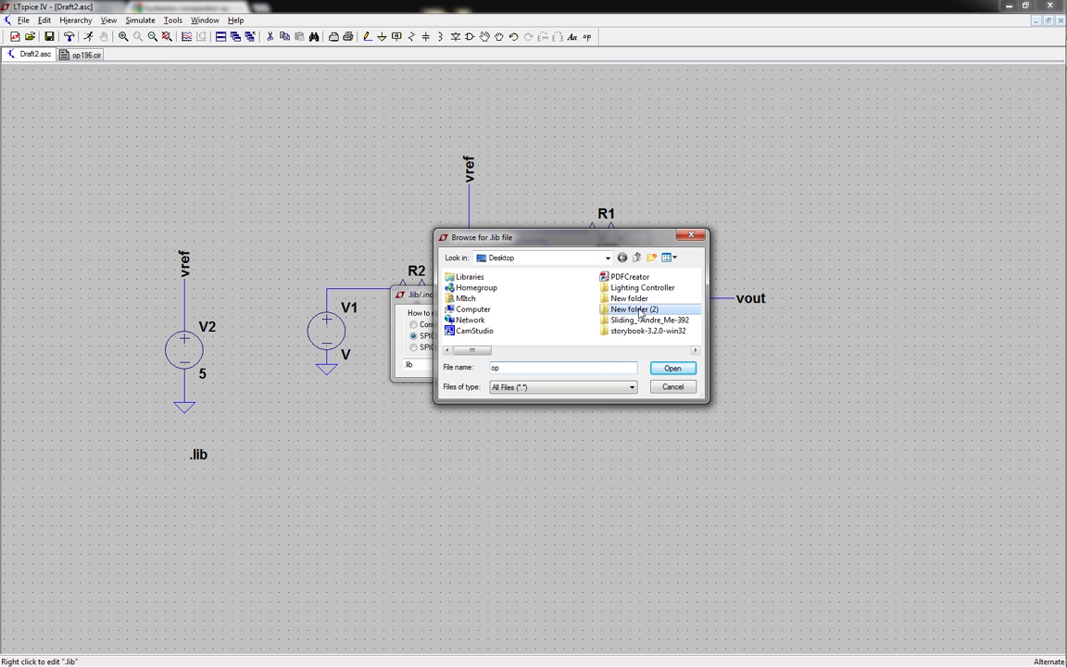
key(o)
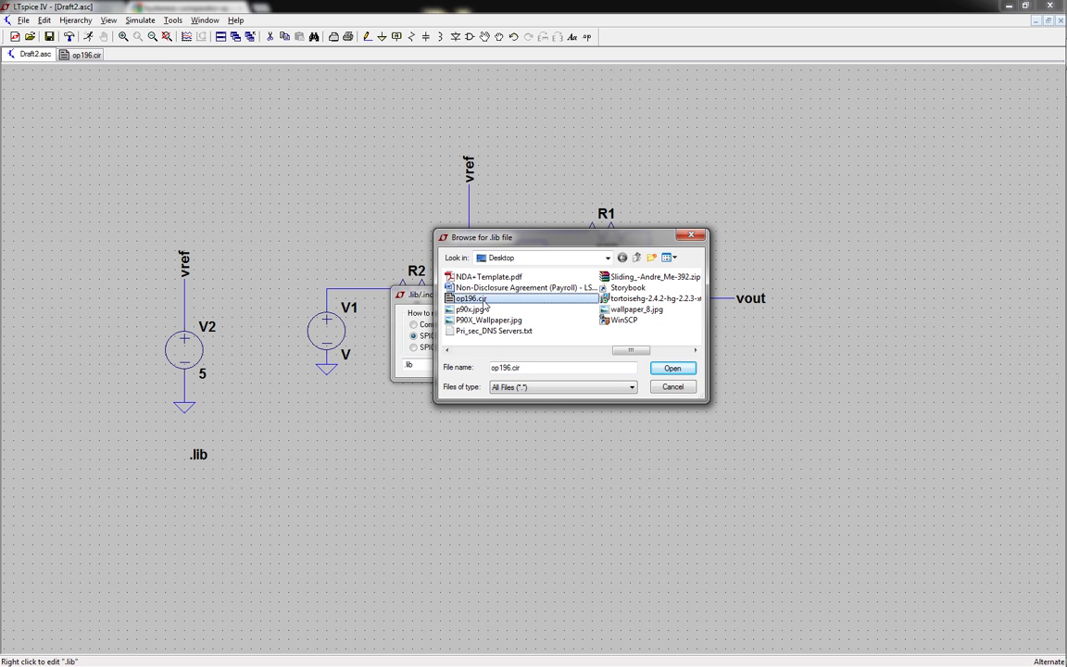
double_click(476, 301)
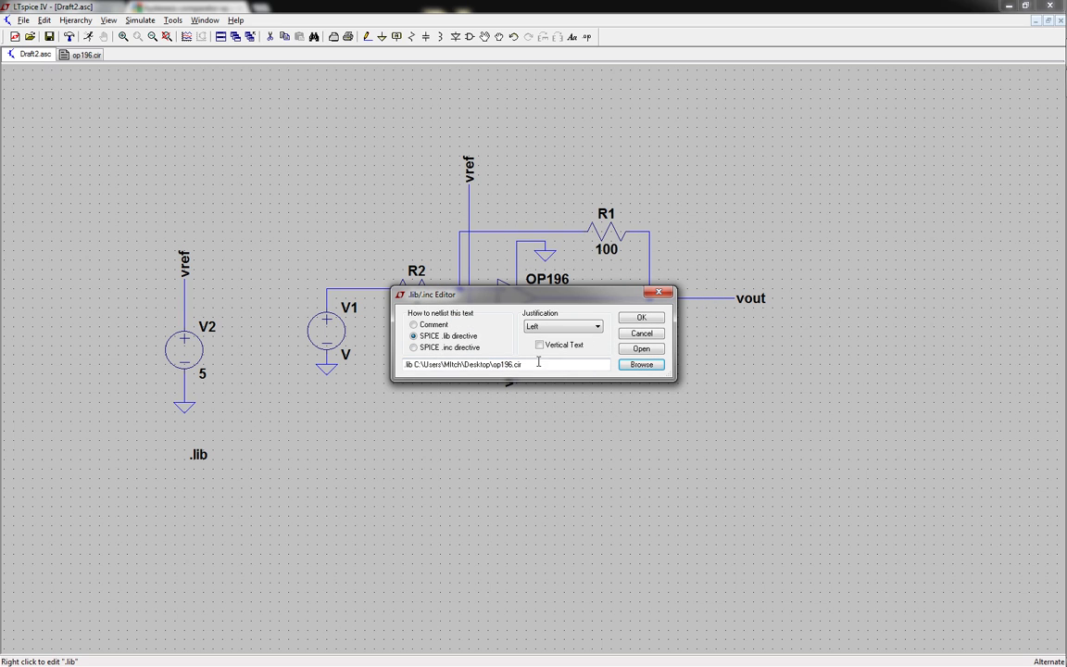
click(640, 317)
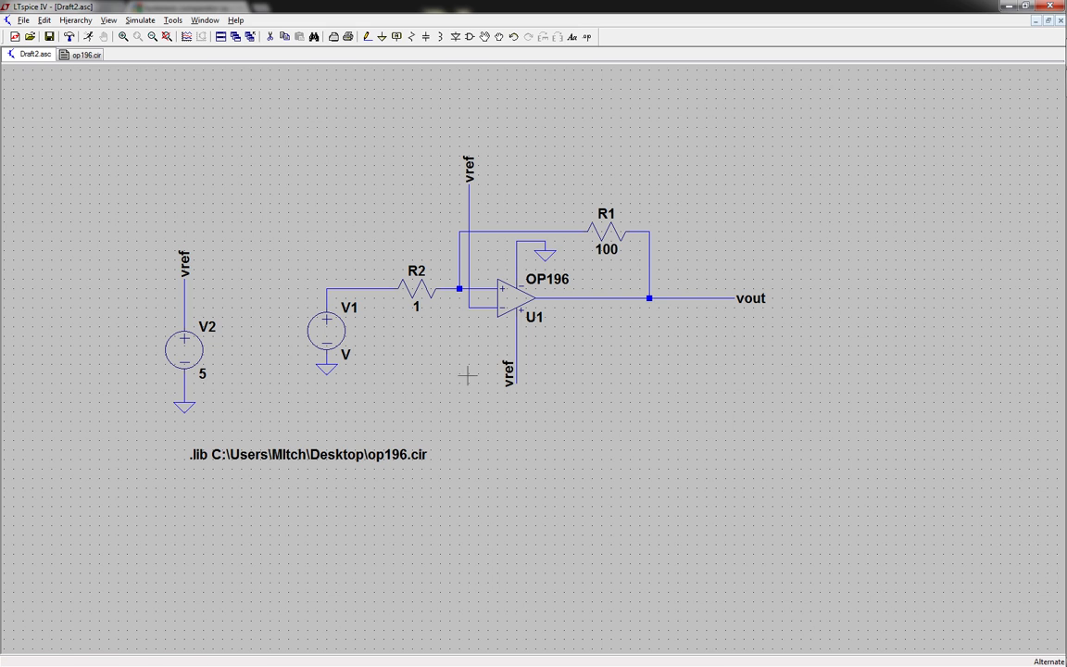
Set the DC value of voltage source V1 to 2 V
right_click(333, 331)
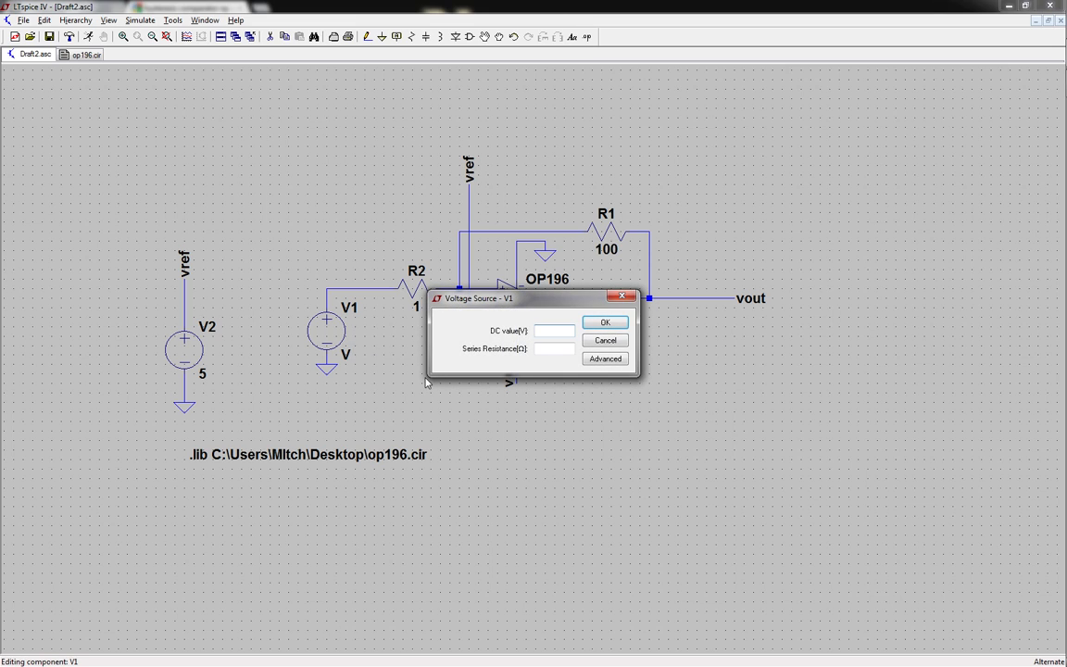
text(2)
key(Return)
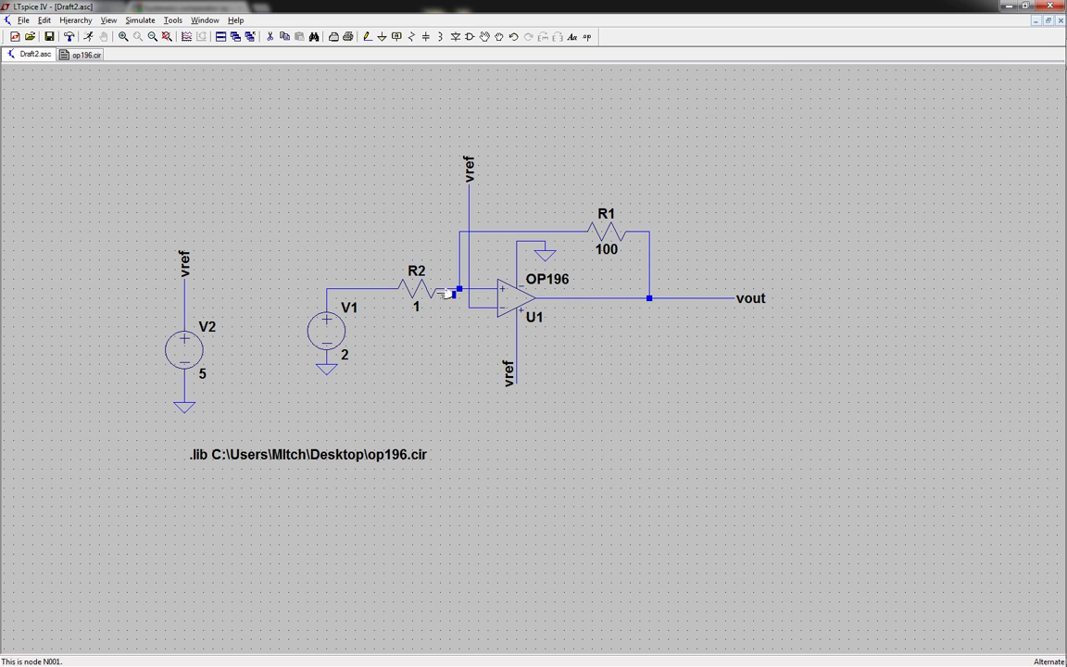
Run a transient simulation with a stop time of 20m and plot the voltage at vout
click(88, 36)
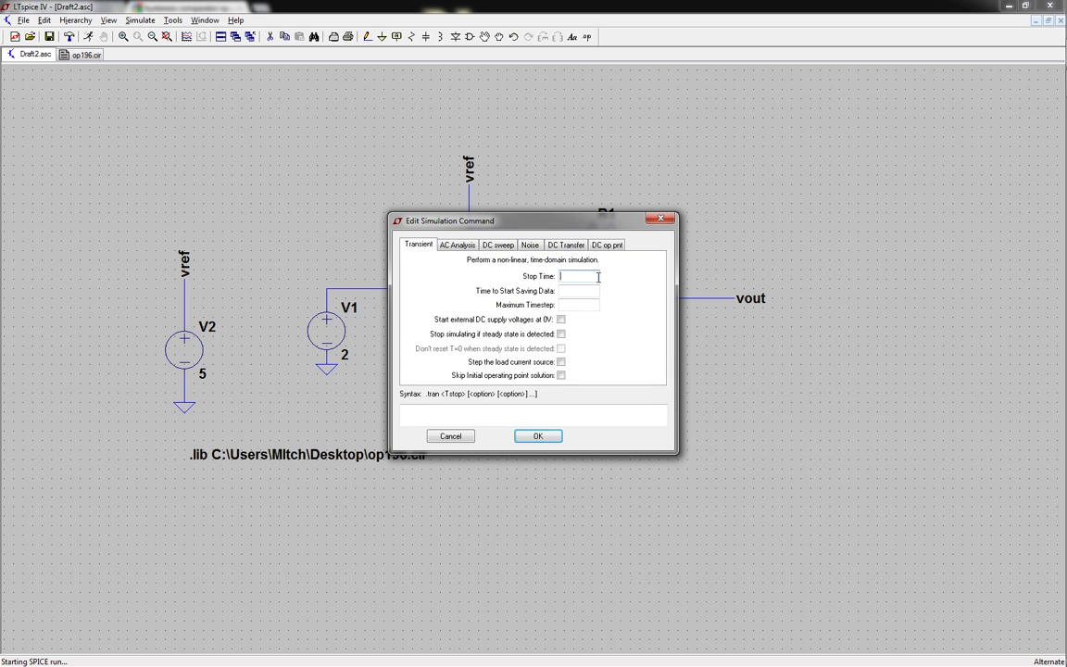
text(20m)
key(Return)
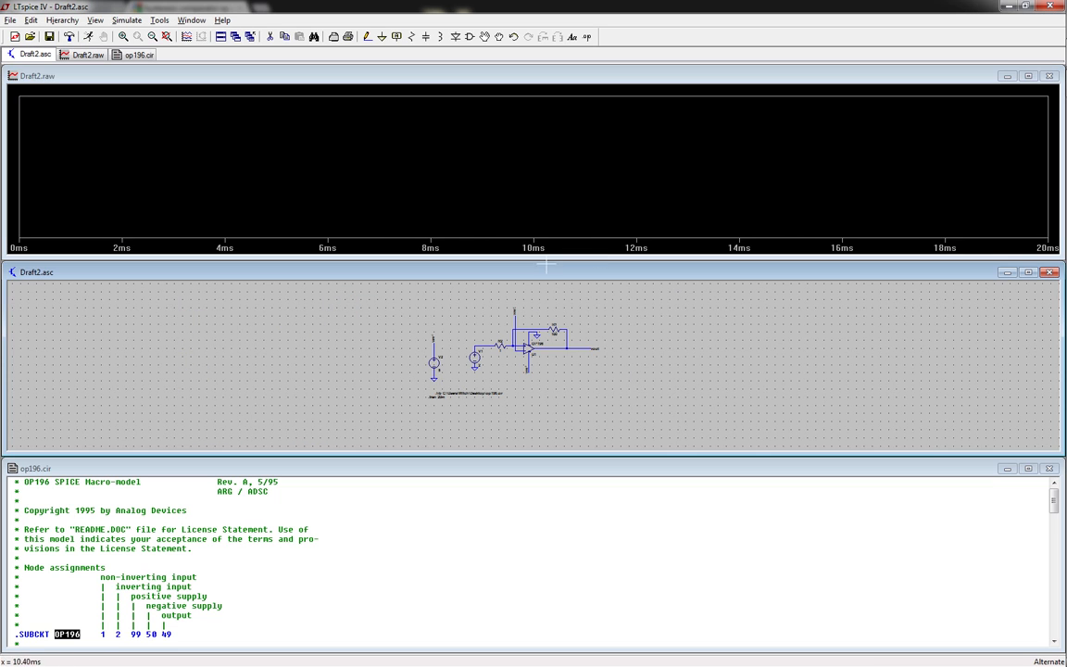
click(587, 348)
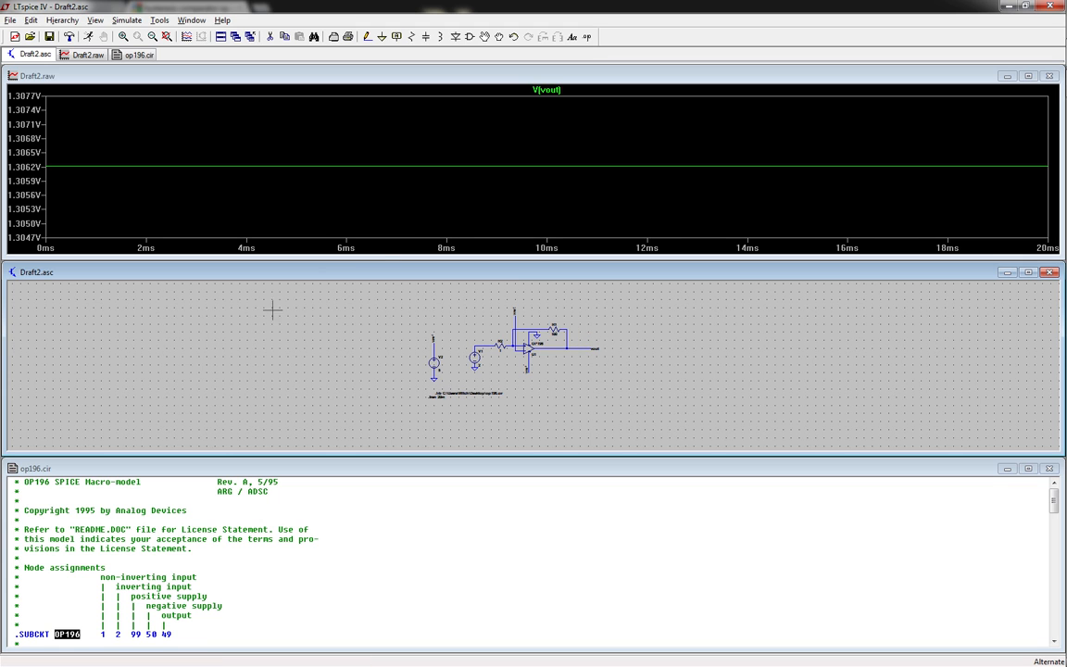
Set V1's DC value to 8 V and rerun the simulation
right_click(475, 358)
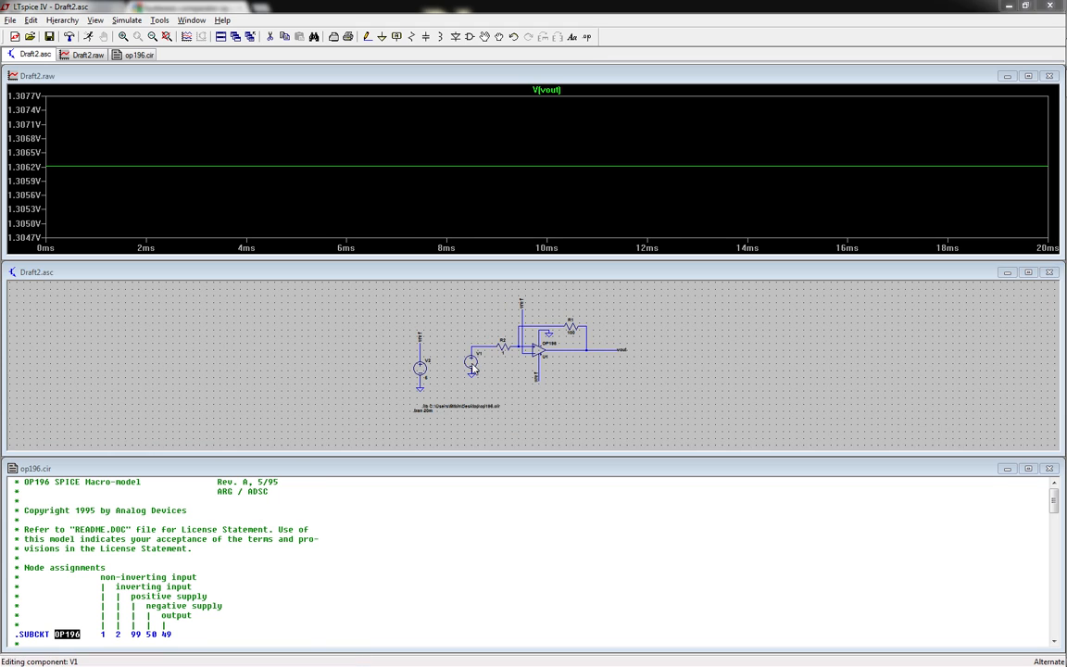
text(8)
key(Return)
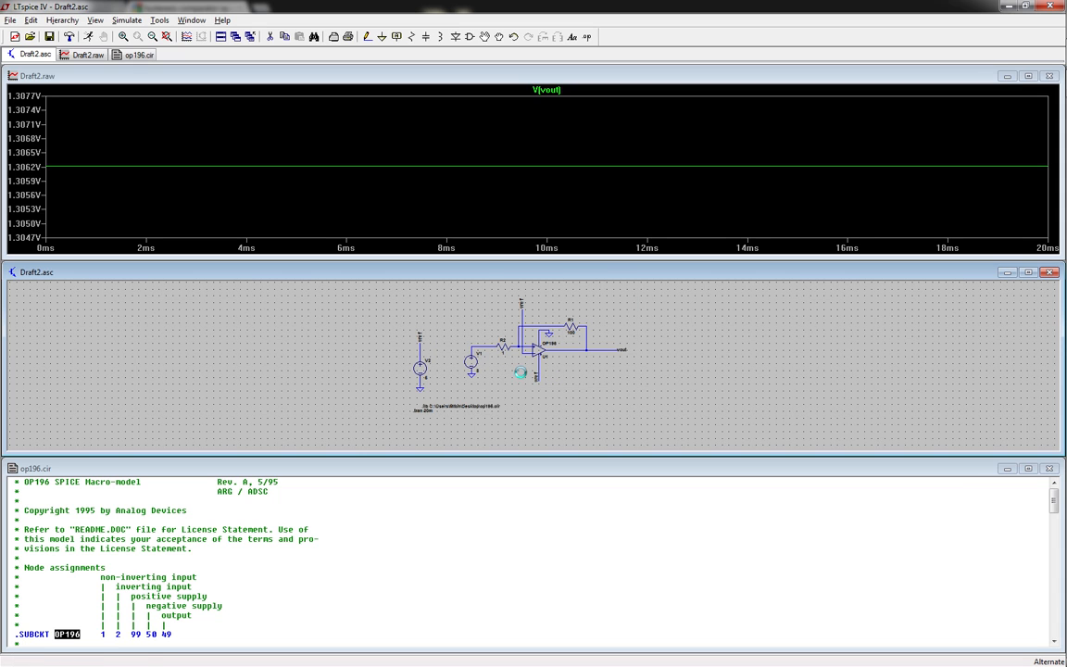
click(89, 37)
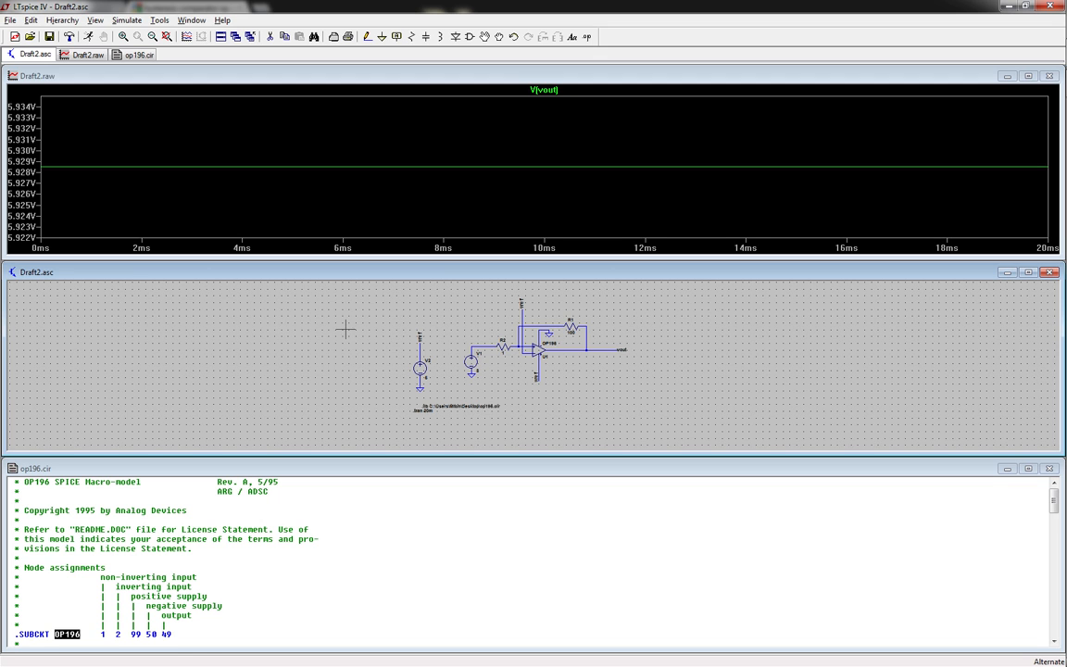
Set V1's DC value to 0 V and rerun the simulation
scroll(545, 336, up, 4)
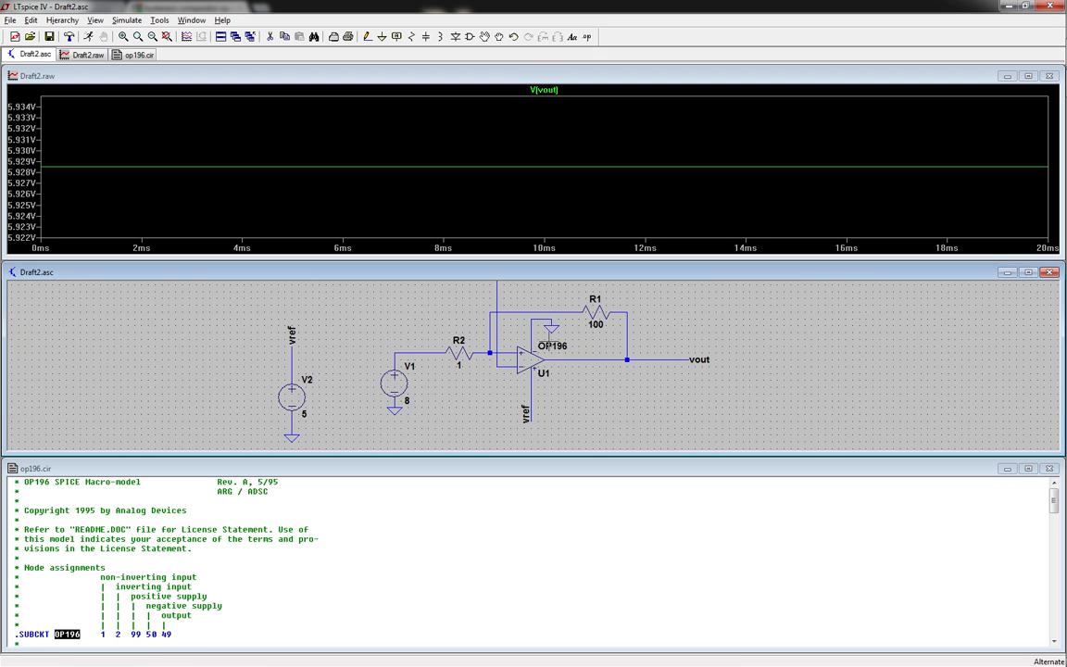
scroll(545, 336, up, 2)
right_click(371, 387)
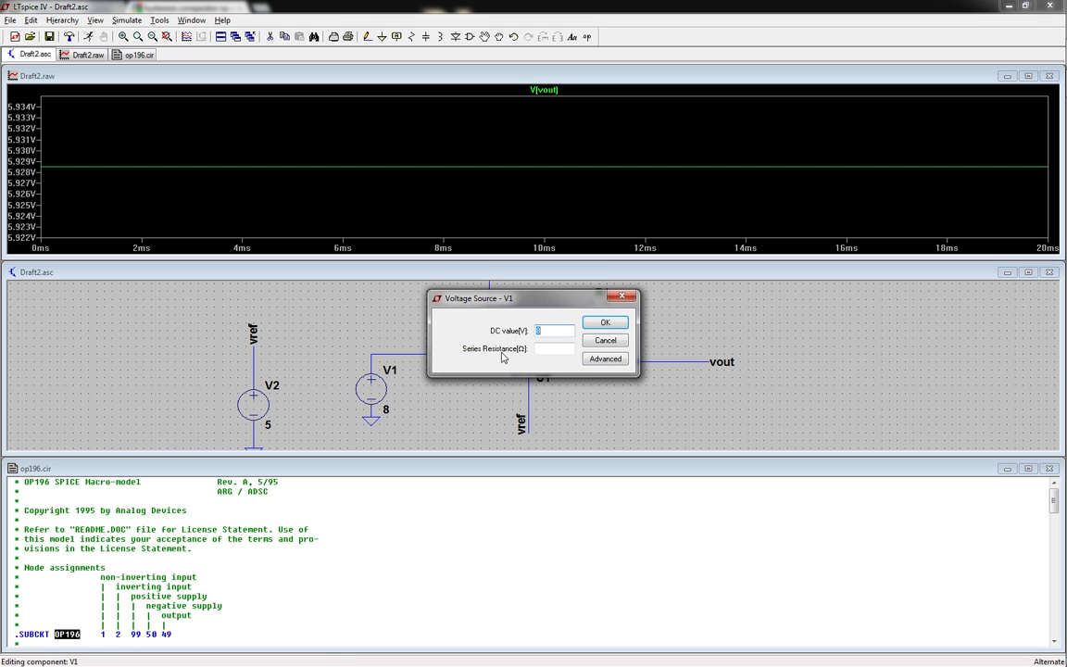
text(0)
key(Return)
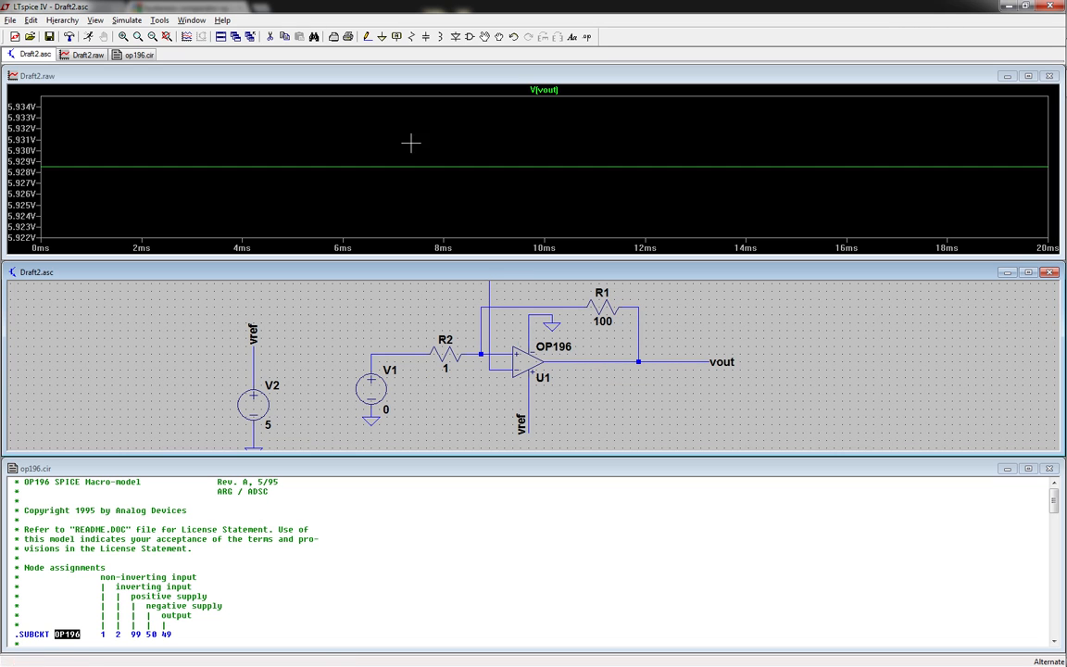
click(89, 36)
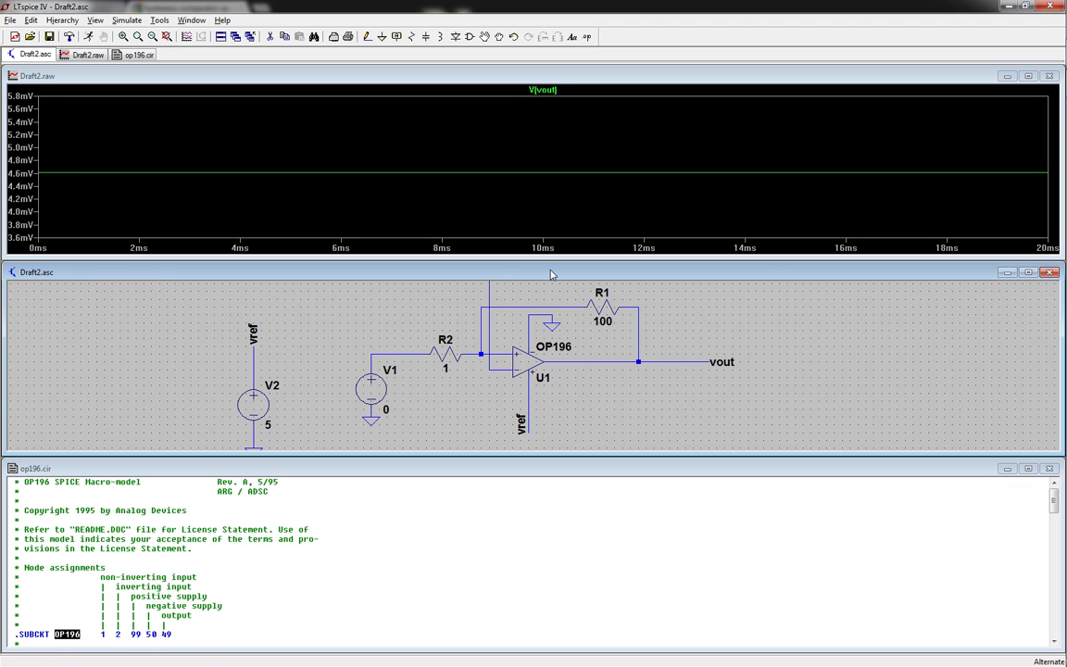
Set V1's DC value to 6 V and rerun the simulation
right_click(372, 388)
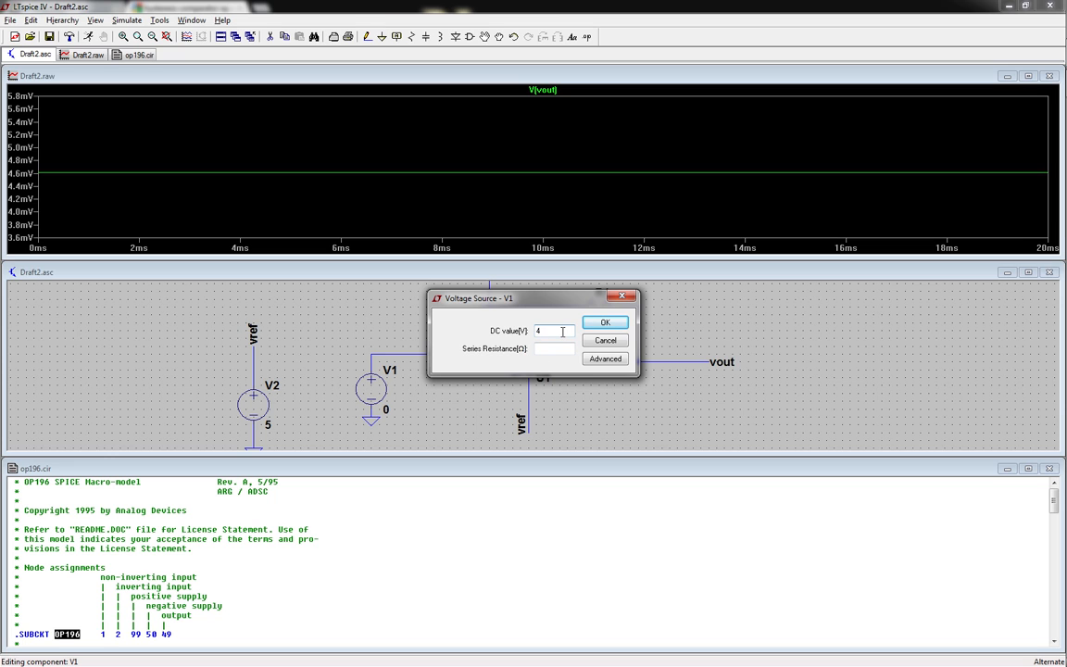
text(6)
key(Return)
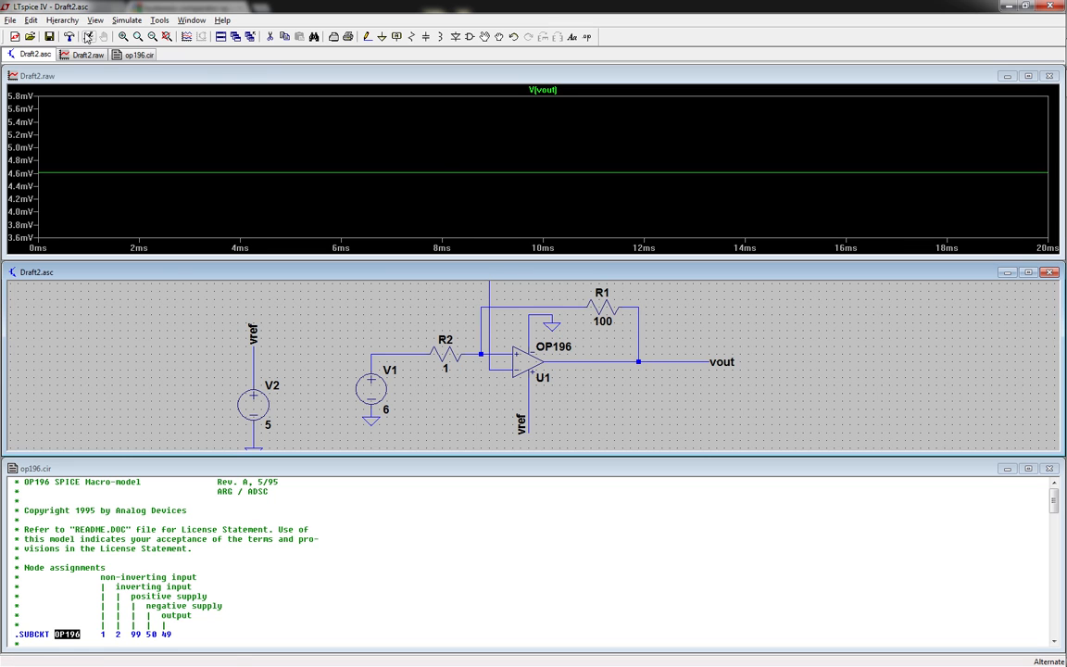
click(88, 36)
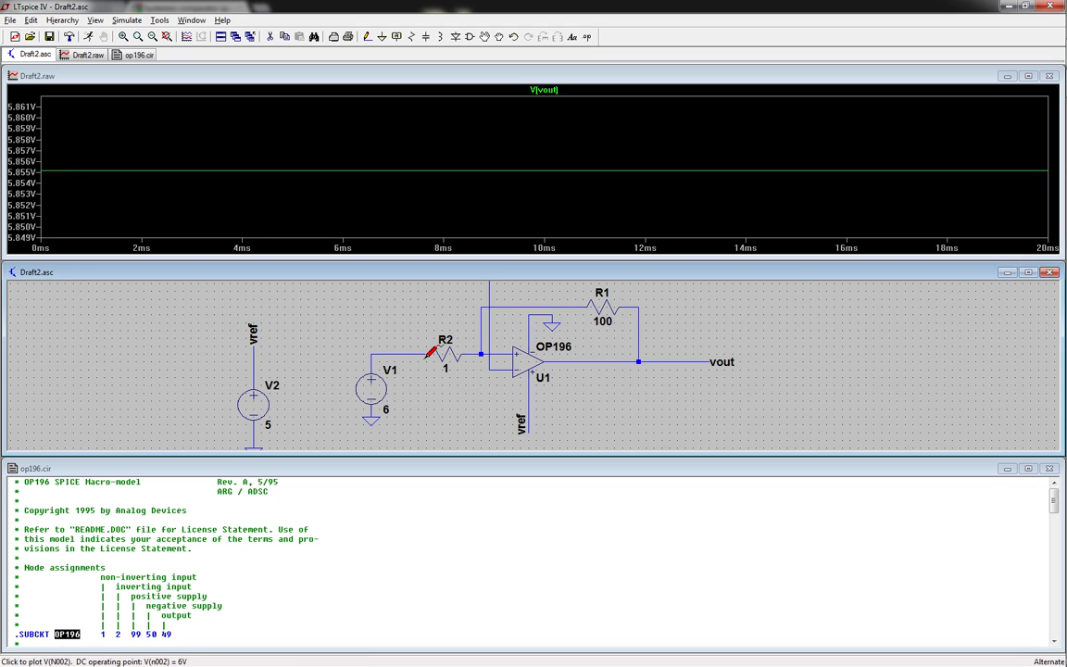
Examine the simulated comparator schematic, including source V1, the OP196 op-amp, its feedback wiring and the vout node
scroll(426, 362, down, 2)
scroll(389, 368, down, 1)
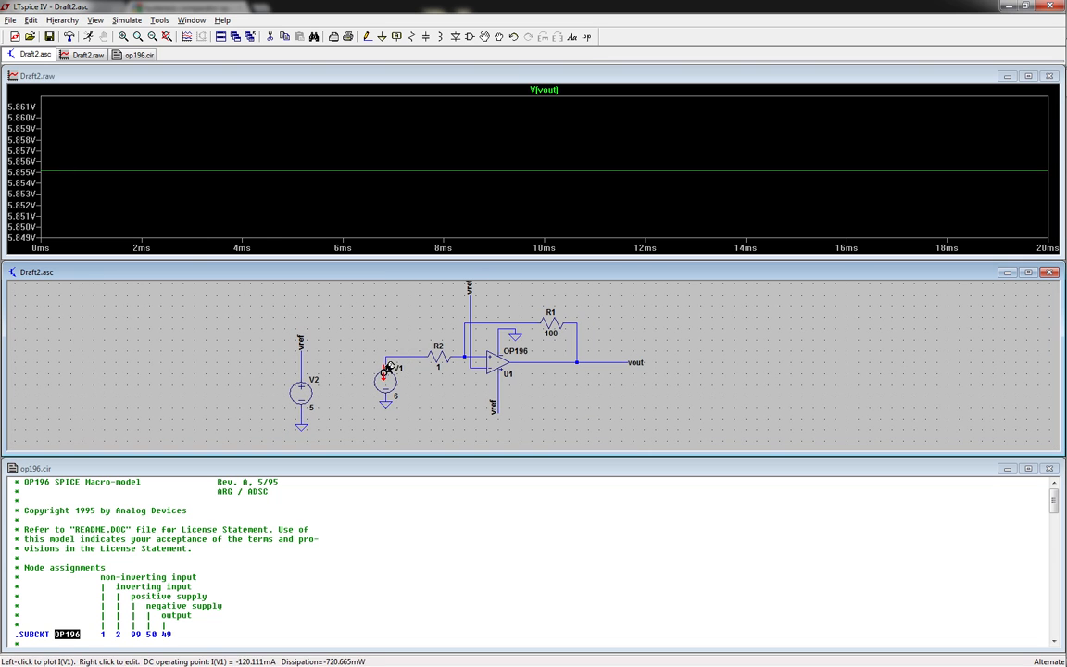
scroll(553, 348, up, 1)
scroll(634, 372, up, 3)
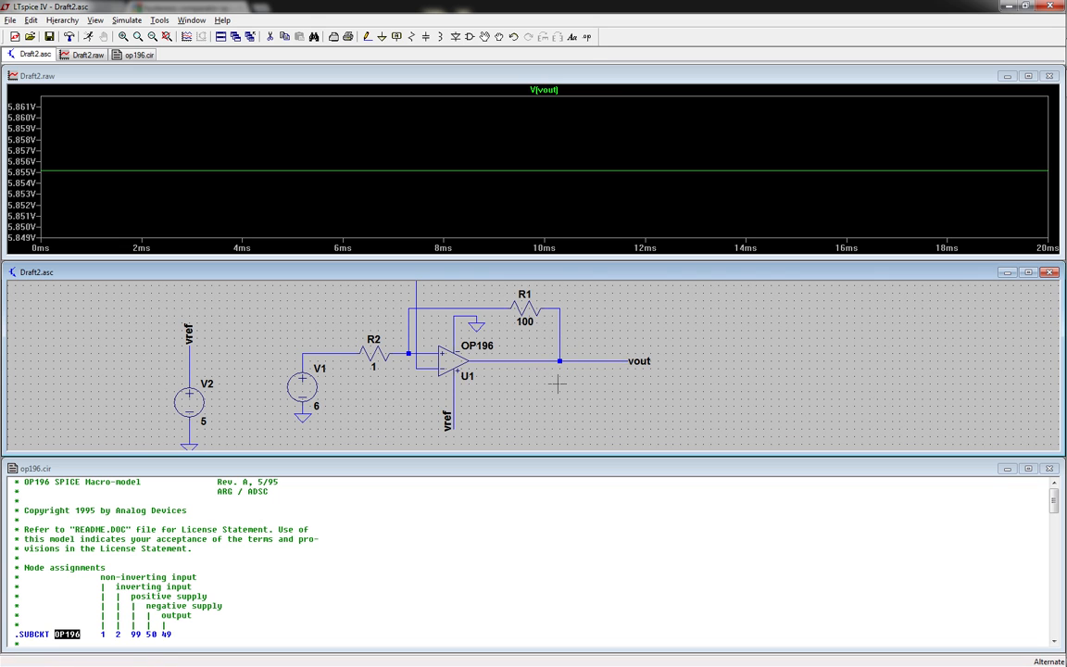
scroll(435, 398, down, 2)
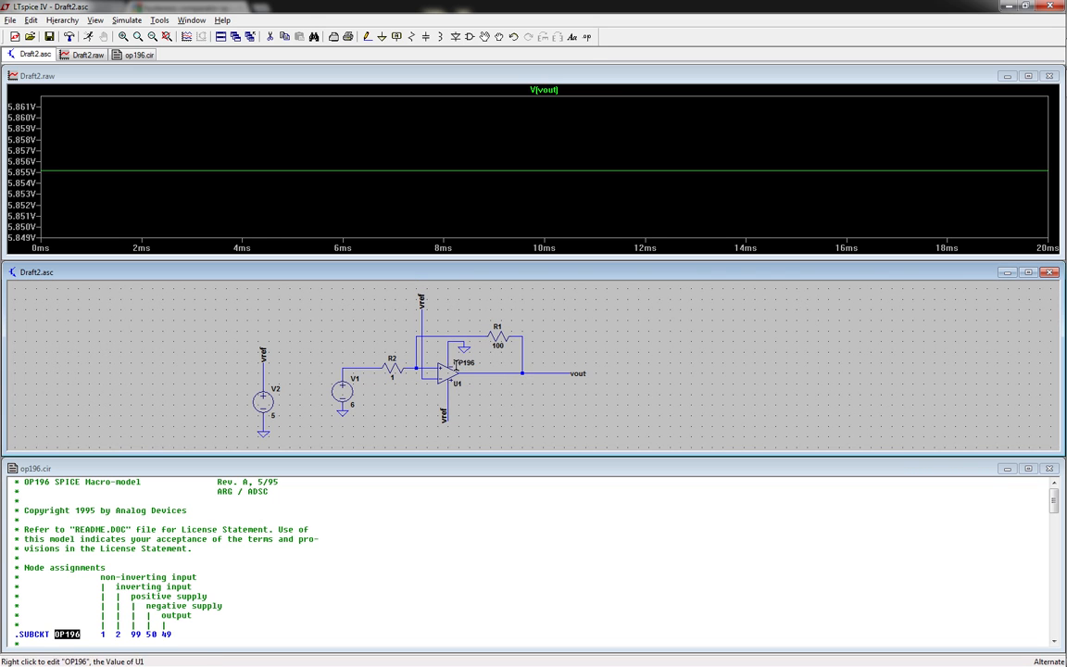
scroll(400, 374, up, 1)
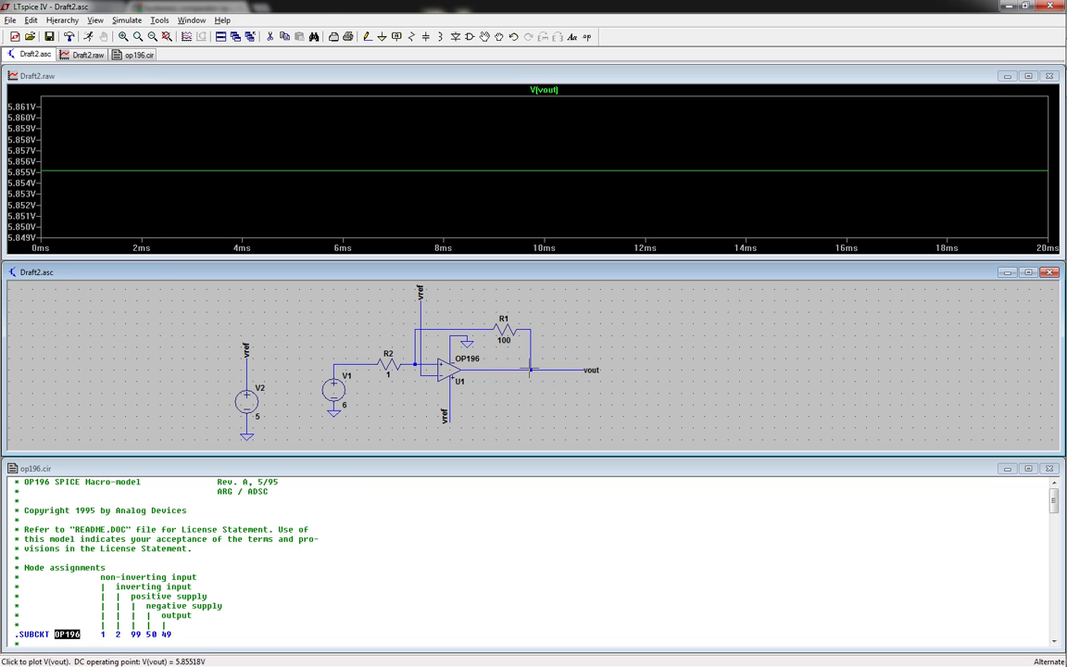
scroll(388, 367, down, 1)
scroll(378, 368, down, 6)
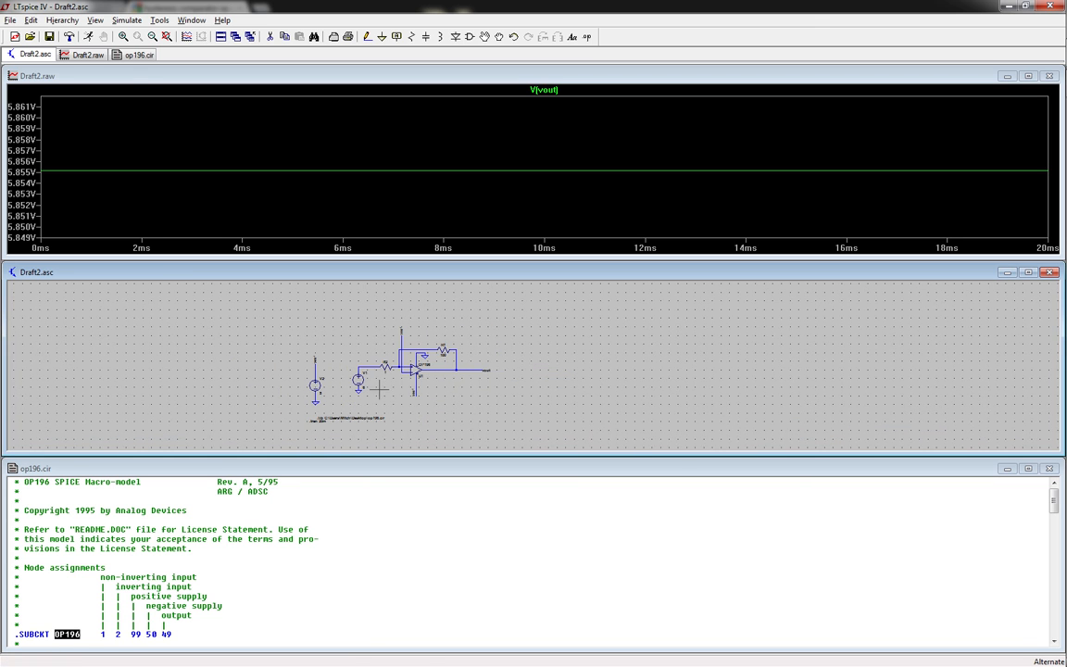
scroll(378, 407, up, 5)
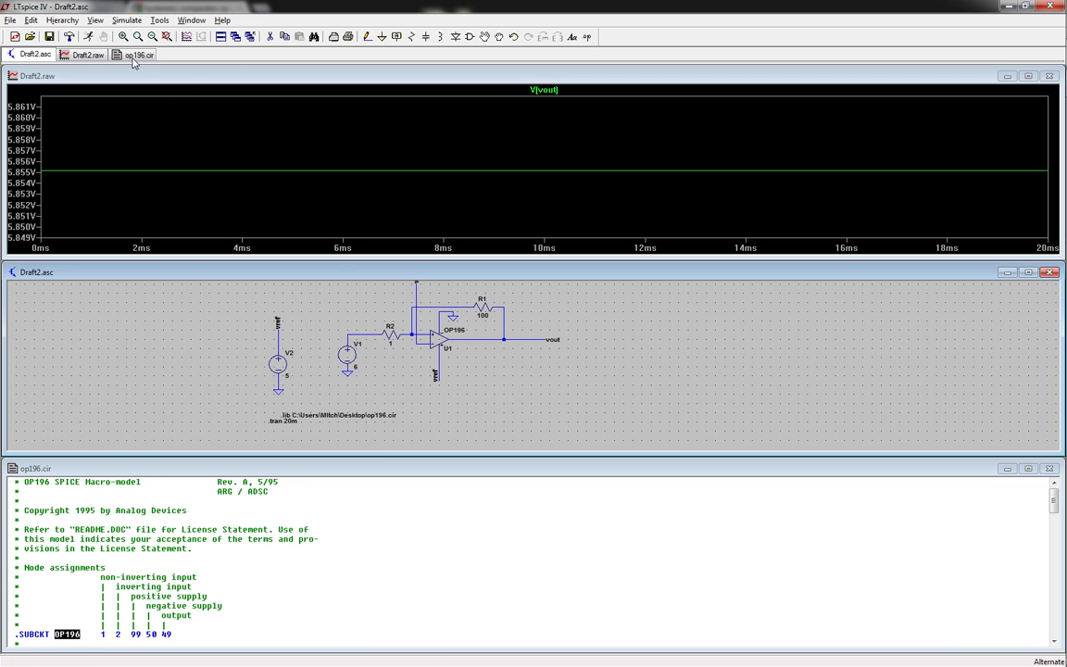
Minimize the op196.cir window and tile the waveform plot and schematic windows one above the other
click(135, 56)
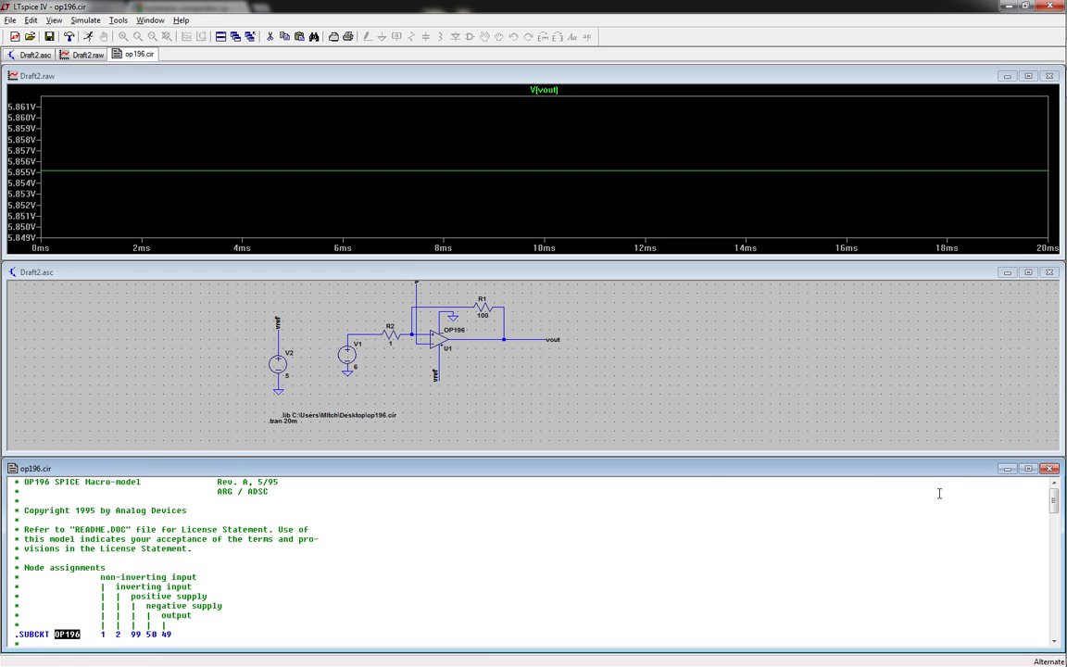
click(1006, 469)
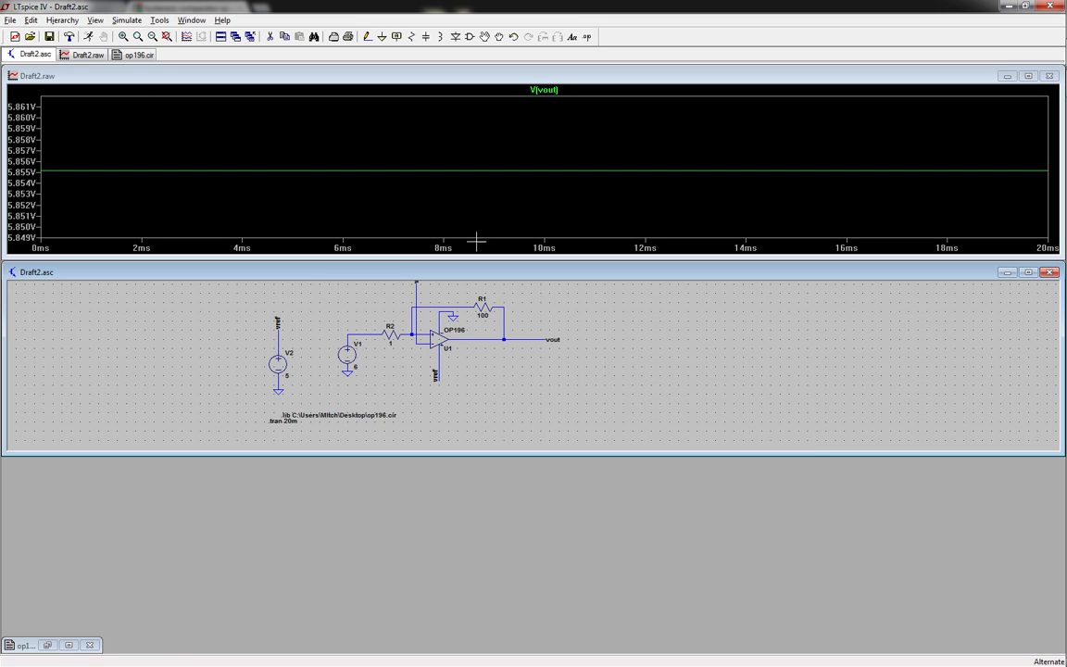
click(300, 77)
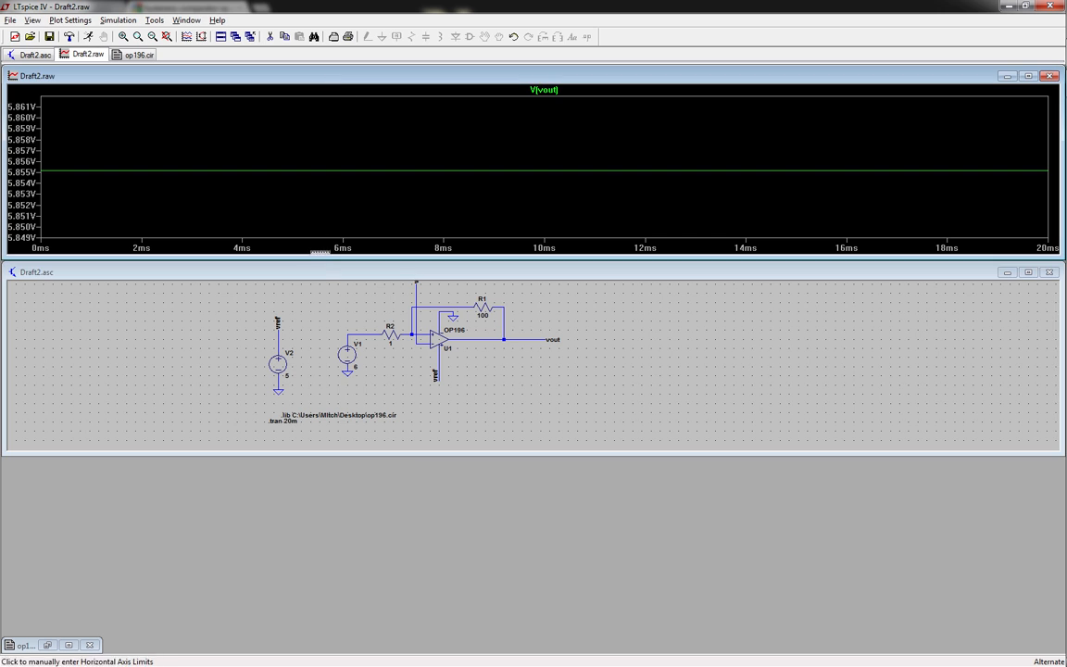
click(221, 37)
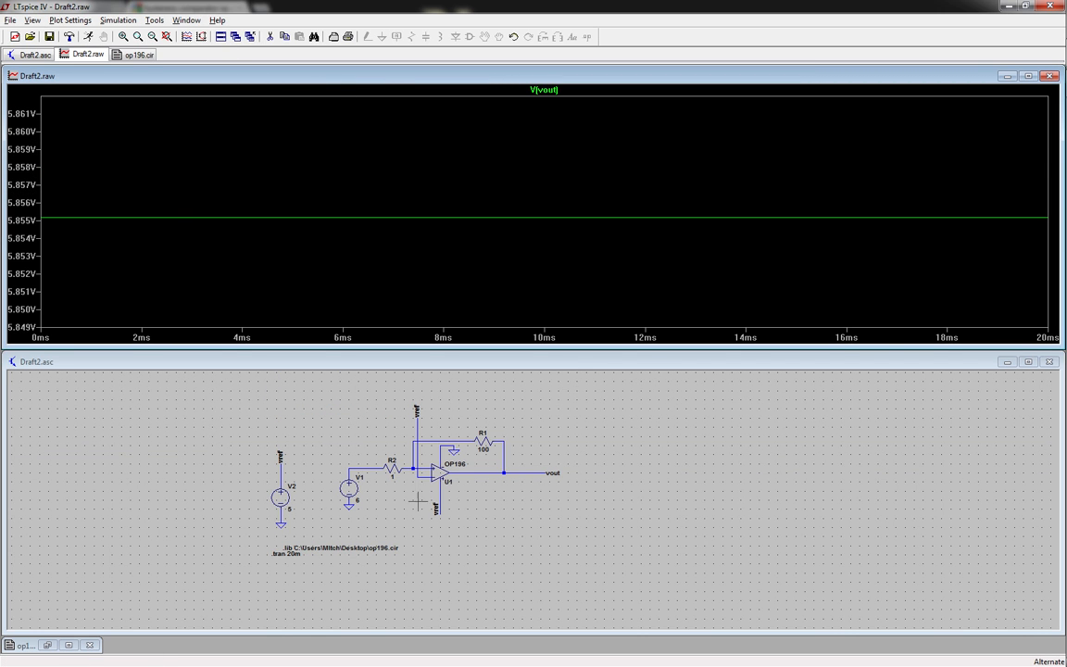
Examine the OP196 subcircuit name and its node assignments on the .SUBCKT line of op196.cir
click(68, 644)
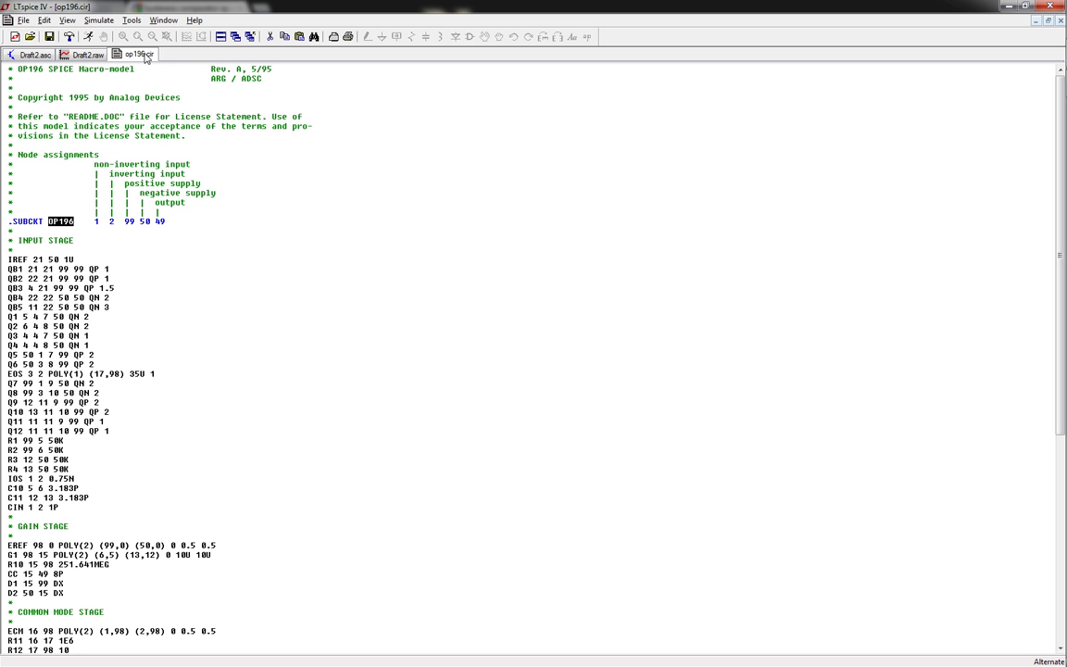
right_click(59, 225)
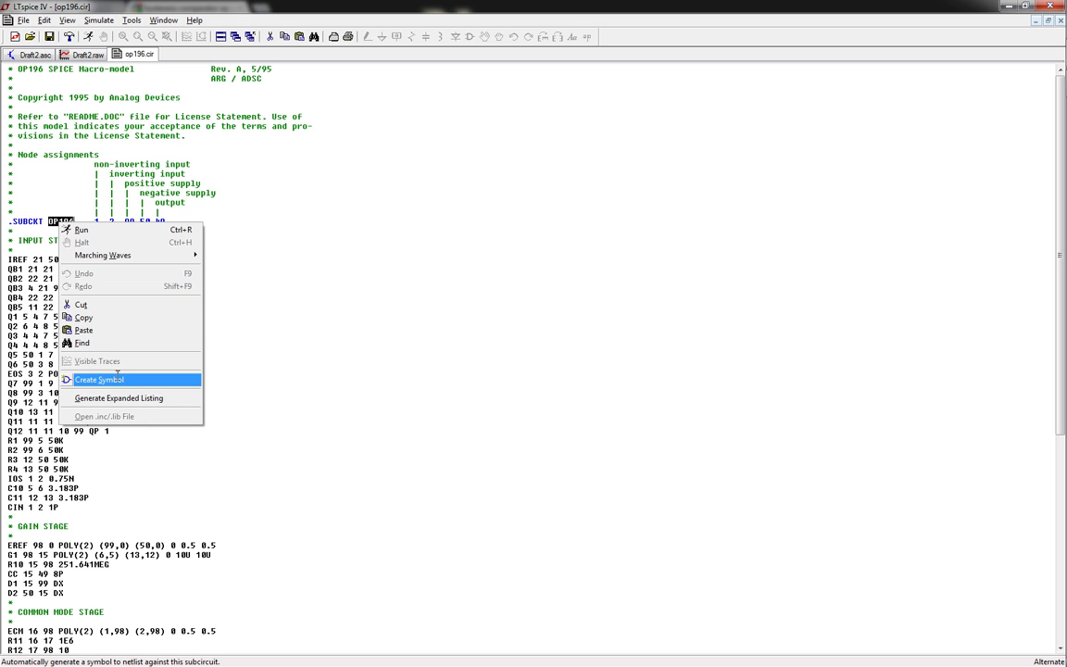
click(492, 195)
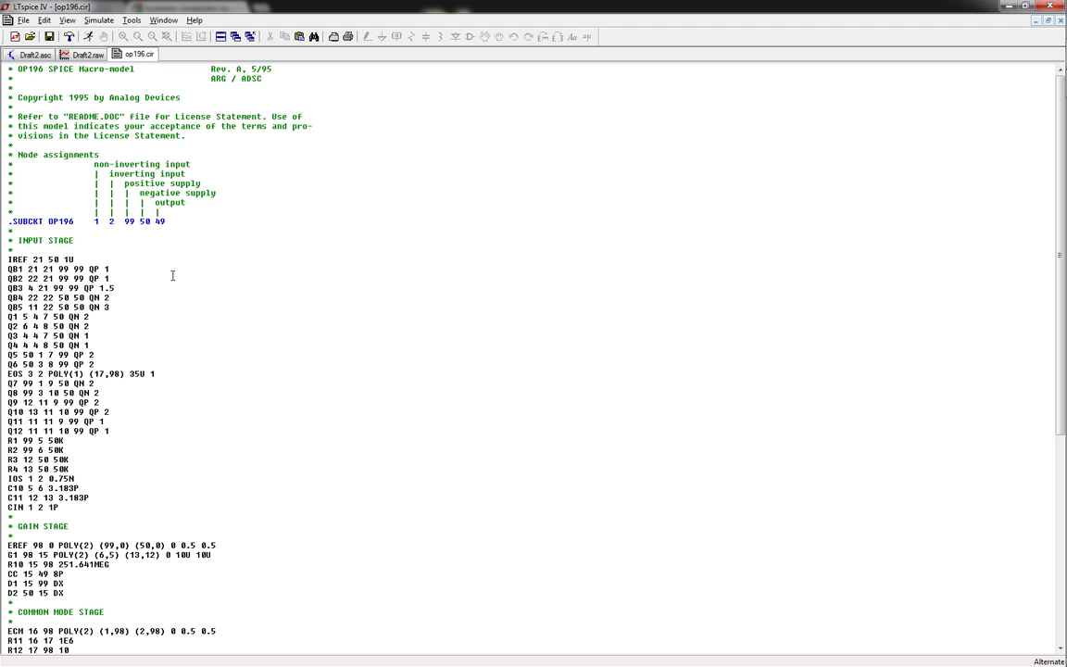
click(176, 243)
drag(84, 222, 176, 231)
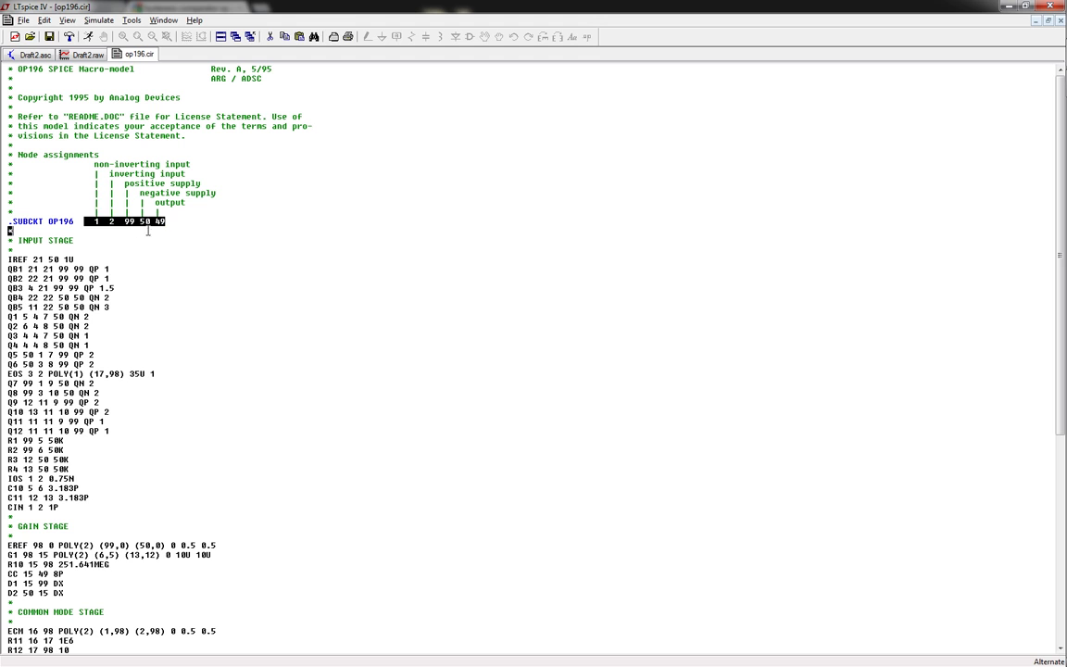
click(196, 225)
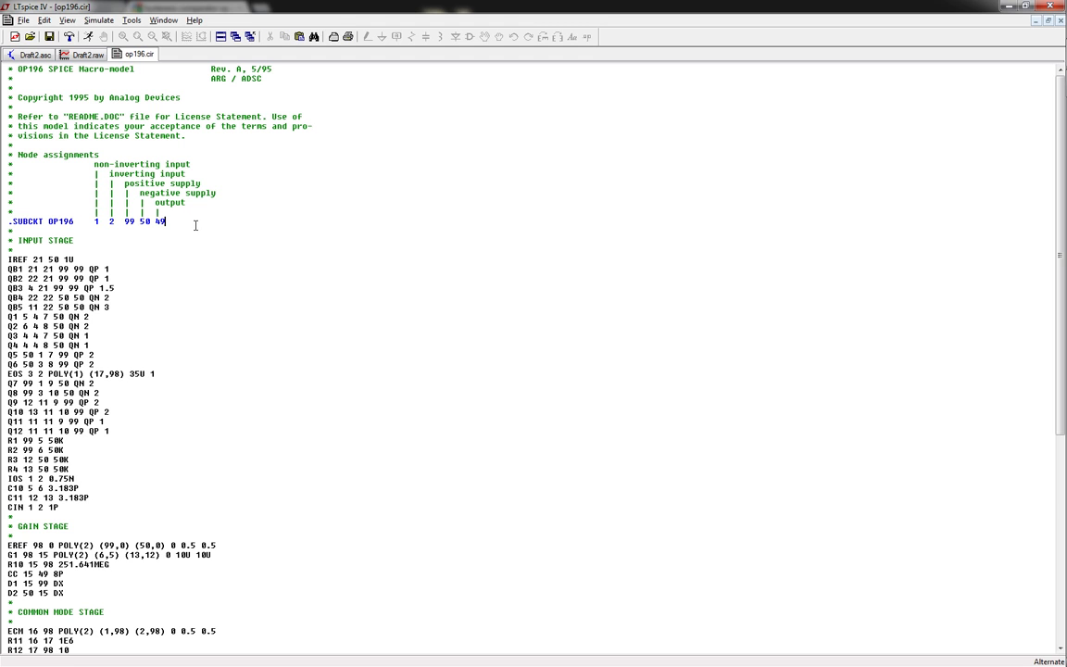
Compare the OP196 pins in the Draft2 schematic with op196.cir, and view the available component symbols without placing one
click(35, 55)
scroll(442, 347, up, 4)
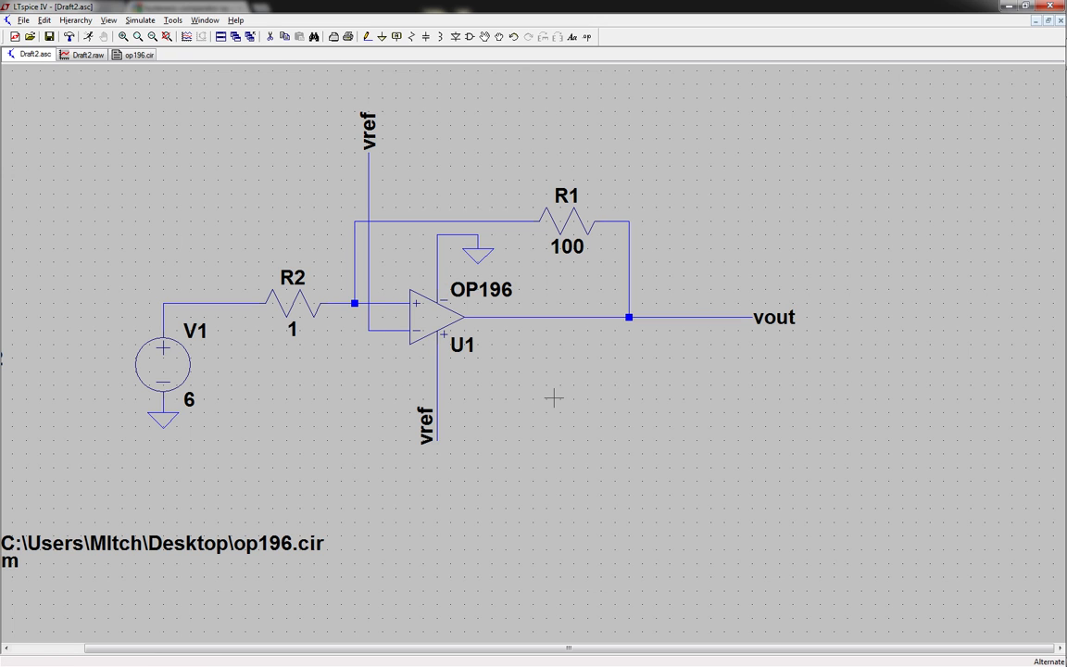
click(139, 55)
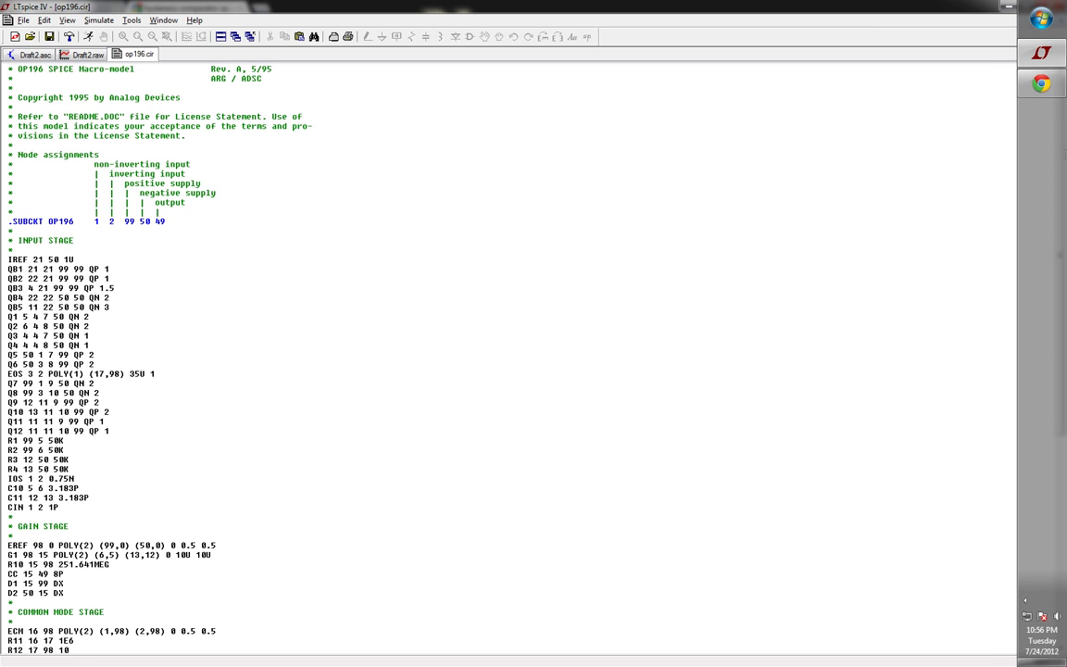
click(28, 54)
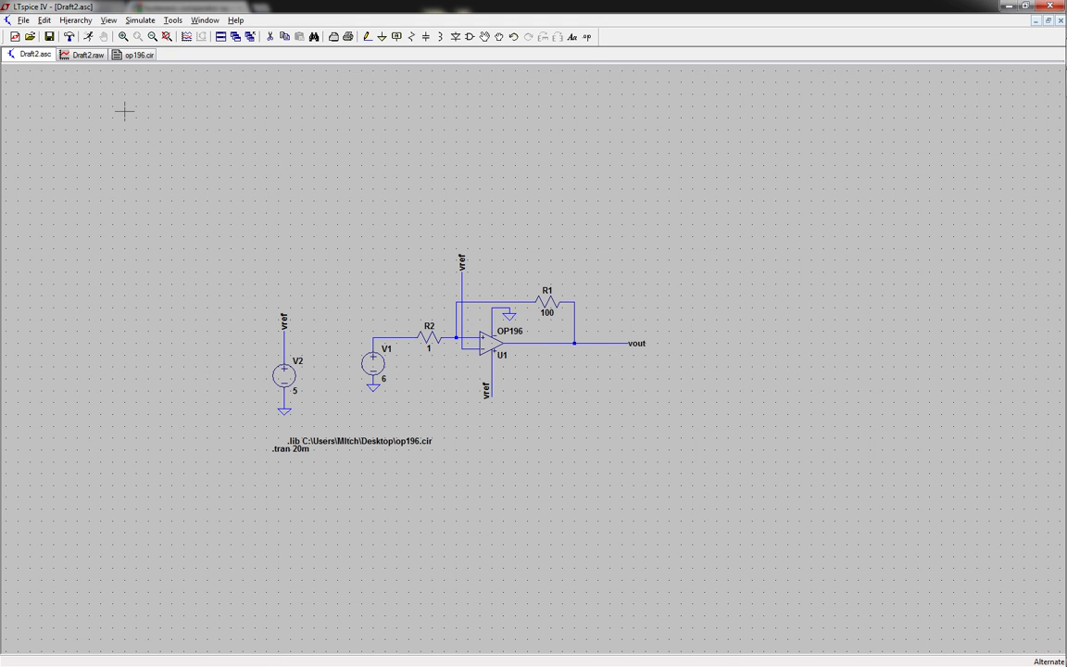
click(469, 36)
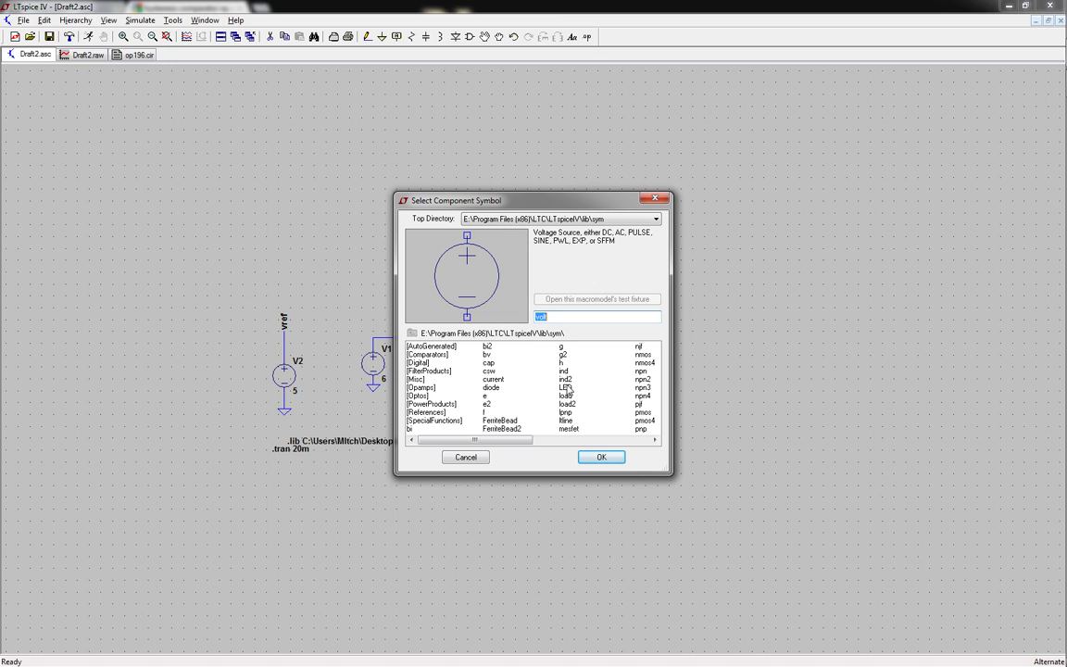
click(464, 457)
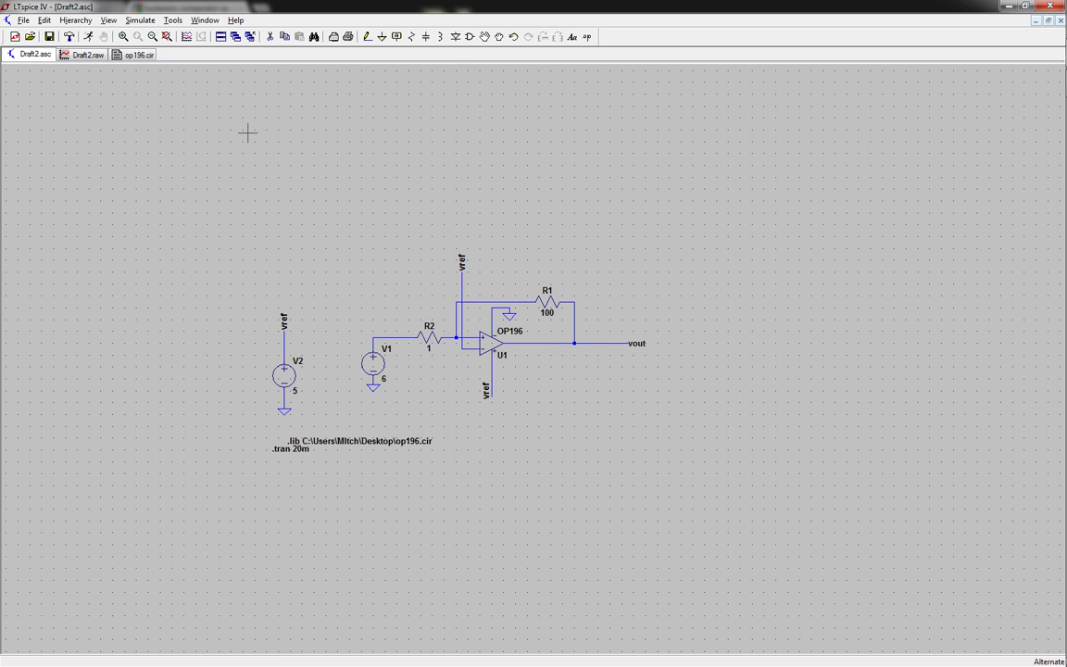
Examine the commands offered for the OP196 subcircuit name in op196.cir, including Create Symbol
click(128, 55)
right_click(135, 220)
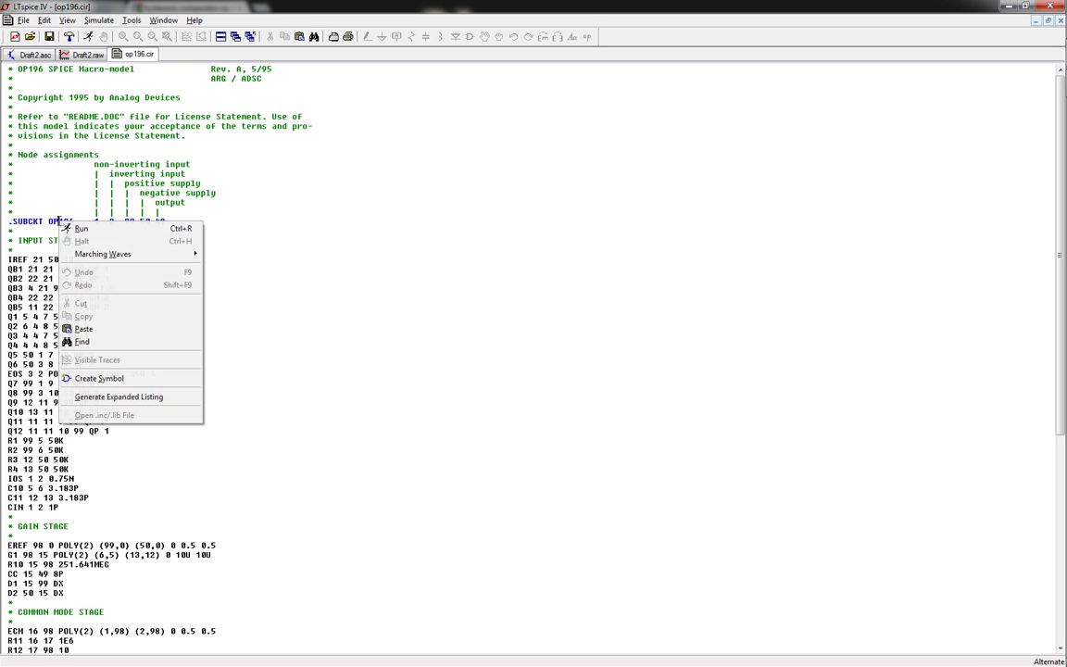
click(97, 174)
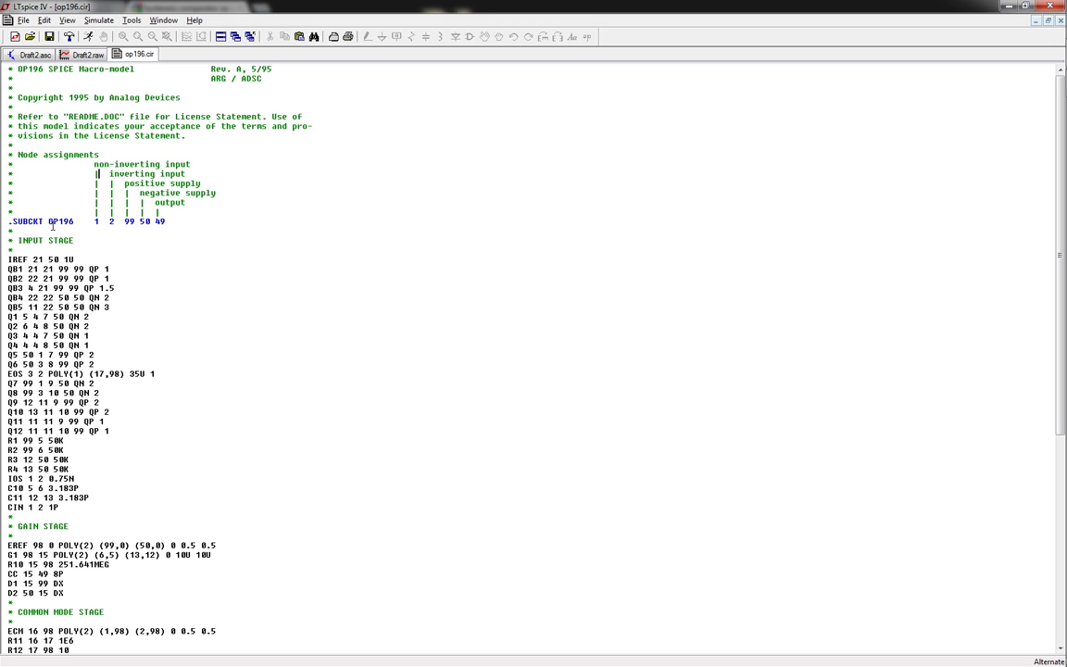
right_click(60, 220)
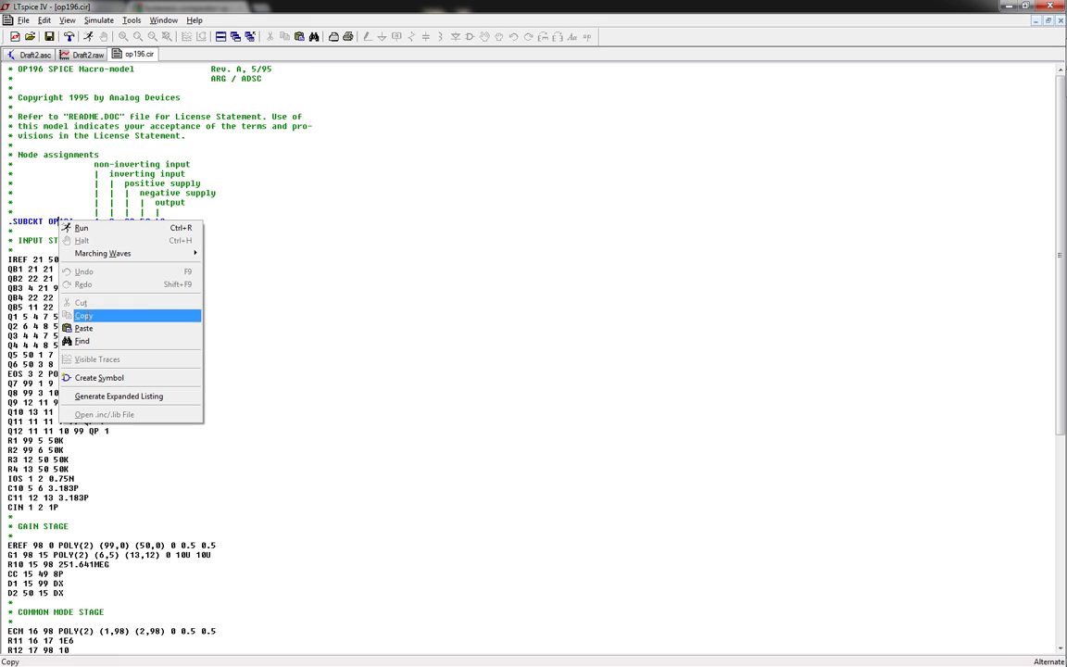
click(48, 182)
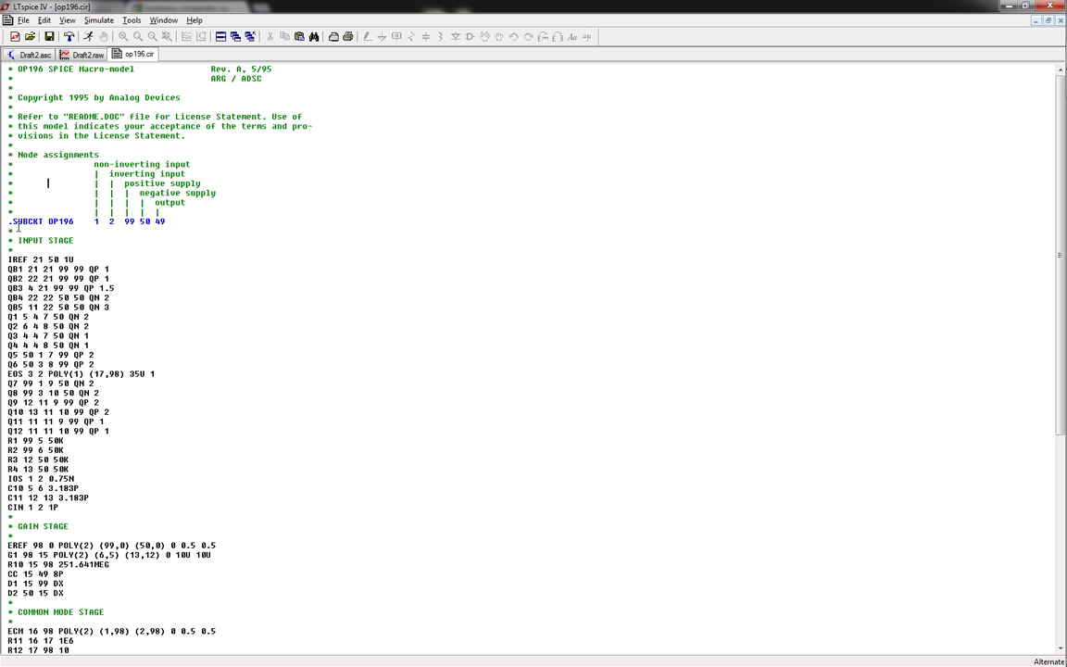
right_click(61, 222)
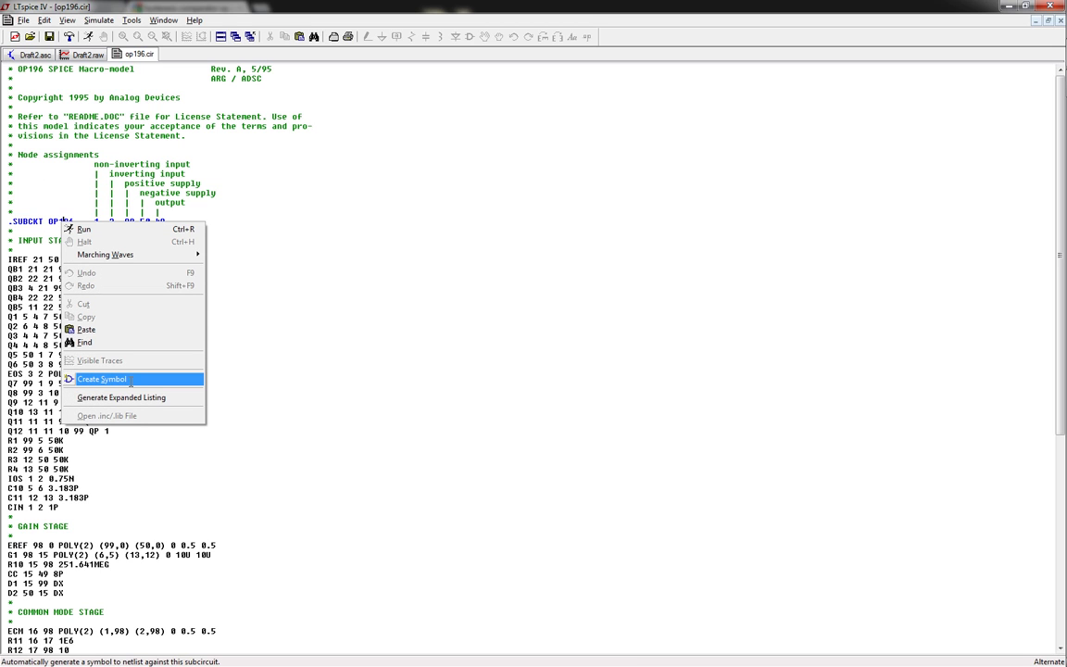
click(377, 237)
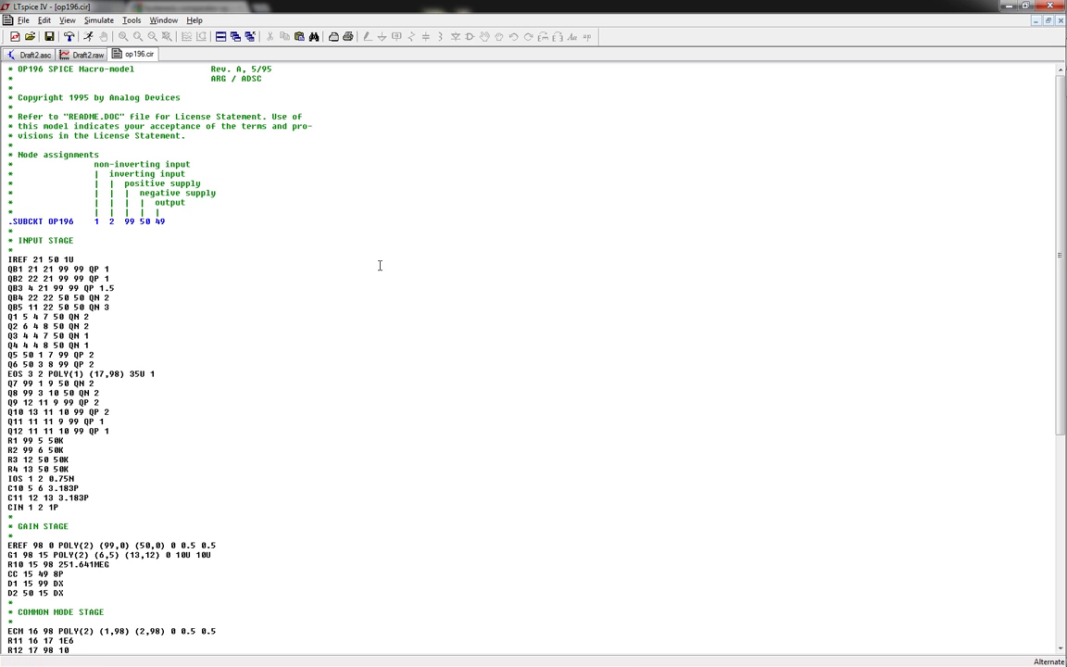
scroll(167, 238, down, 1)
scroll(152, 231, up, 1)
Delete the entire comparator circuit and its directives from the Draft2 schematic
click(21, 54)
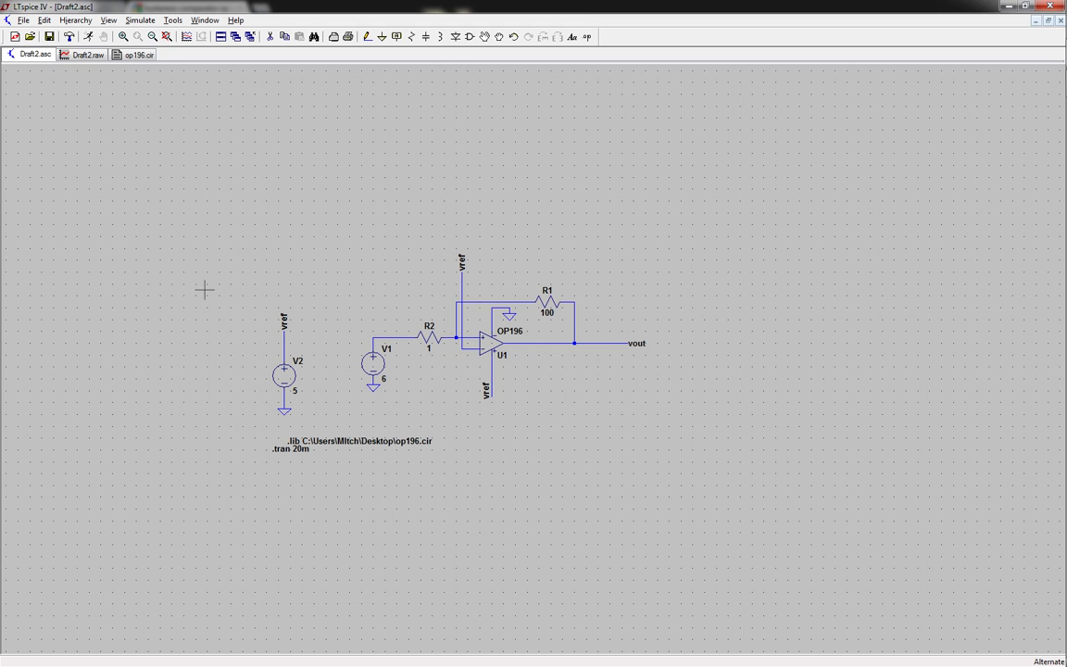
key(Delete)
drag(230, 183, 721, 528)
Close the op196.cir model file and the Draft2.raw waveform window
right_click(145, 54)
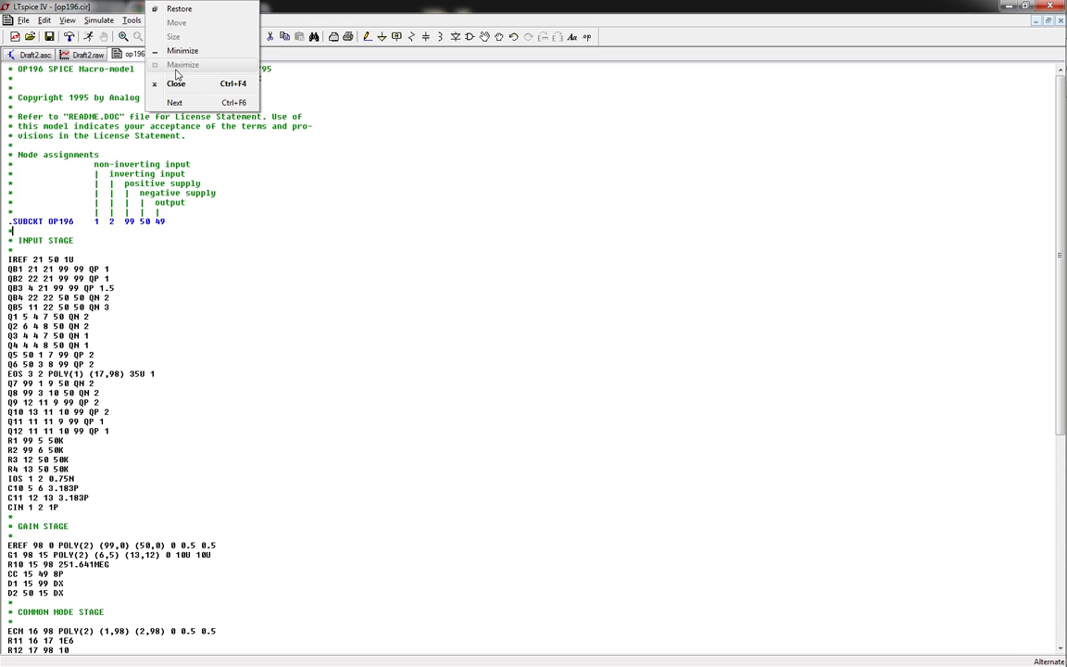
click(126, 161)
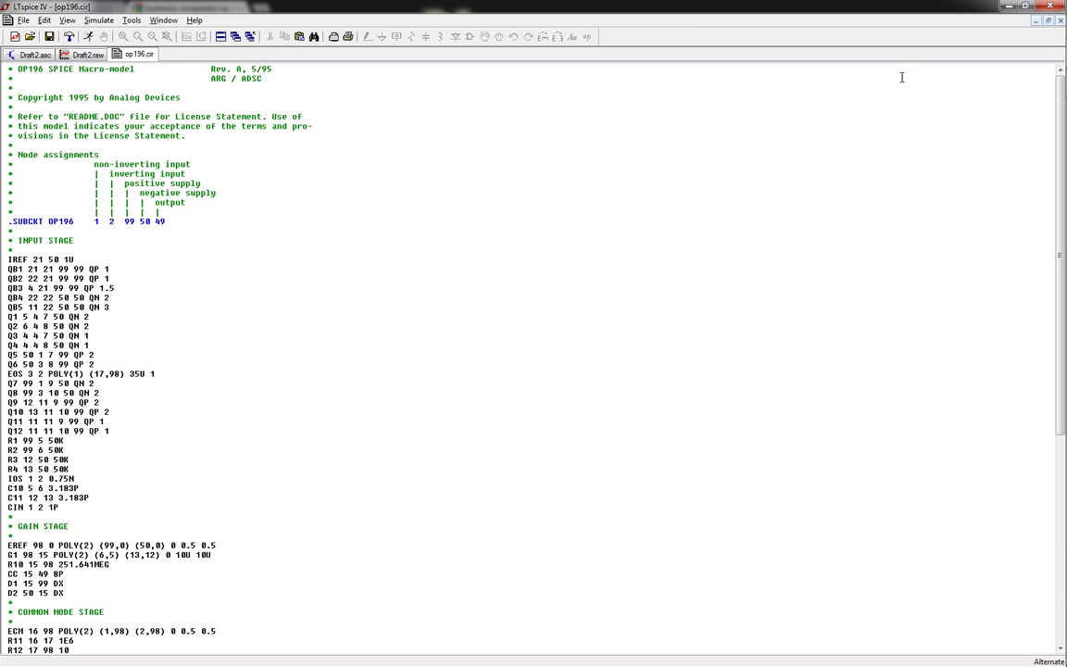
click(1060, 20)
click(86, 53)
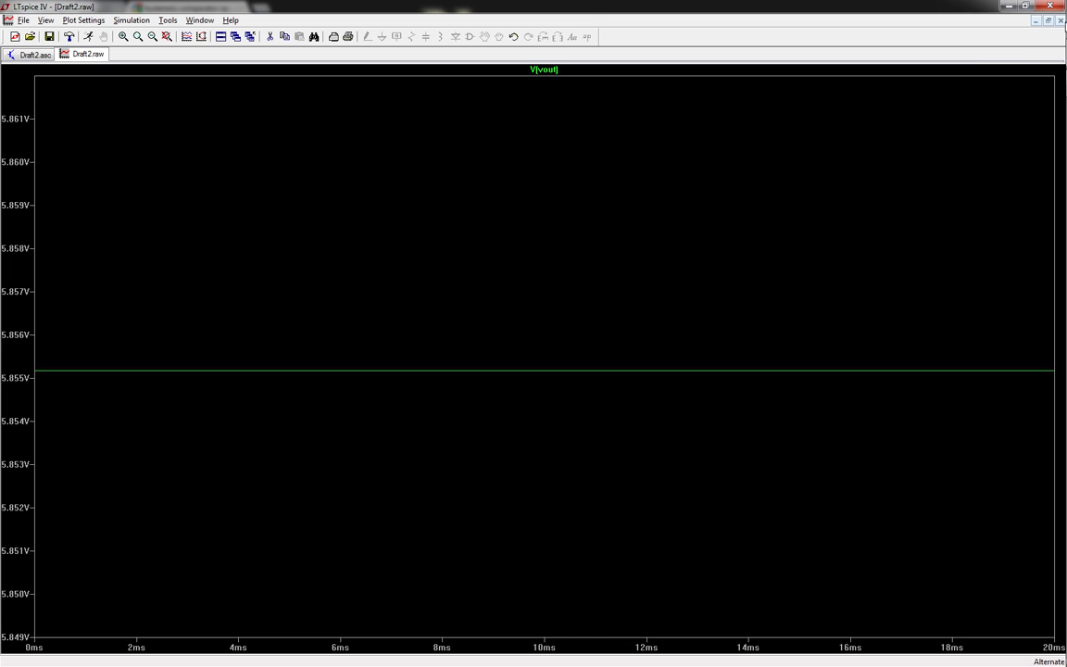
click(1060, 20)
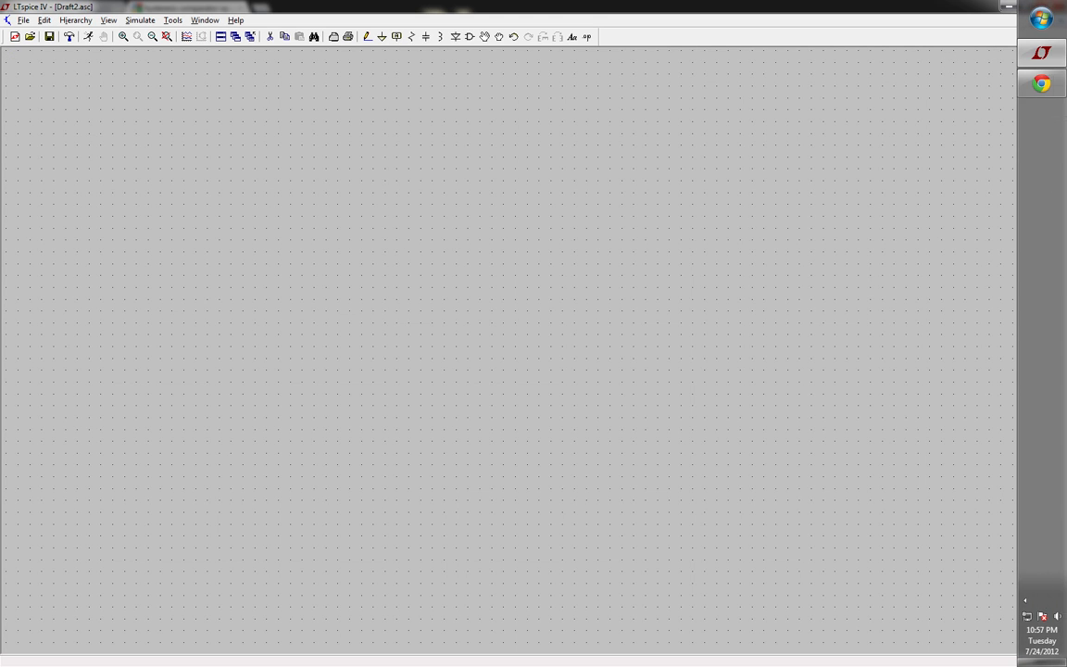
click(1043, 83)
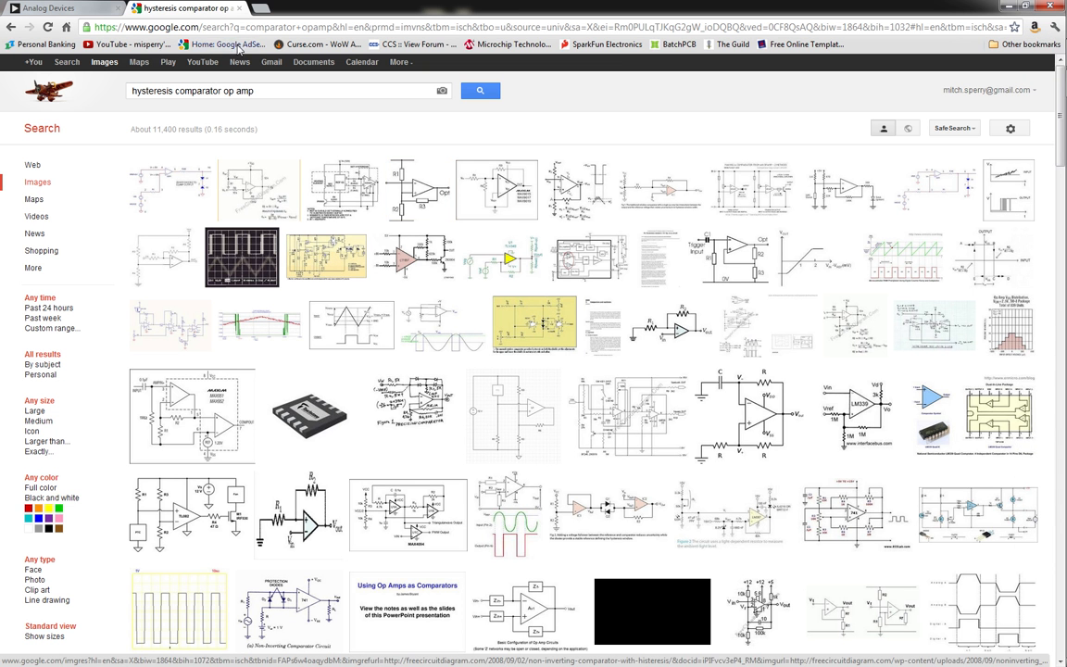
click(190, 26)
text(www.if)
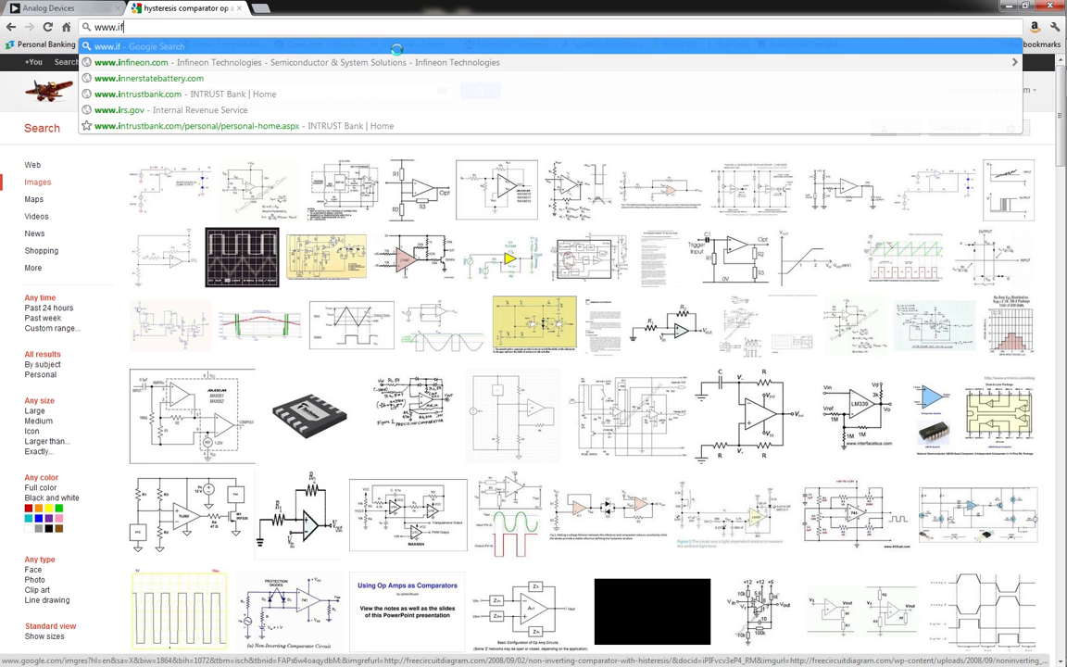
key(BackSpace)
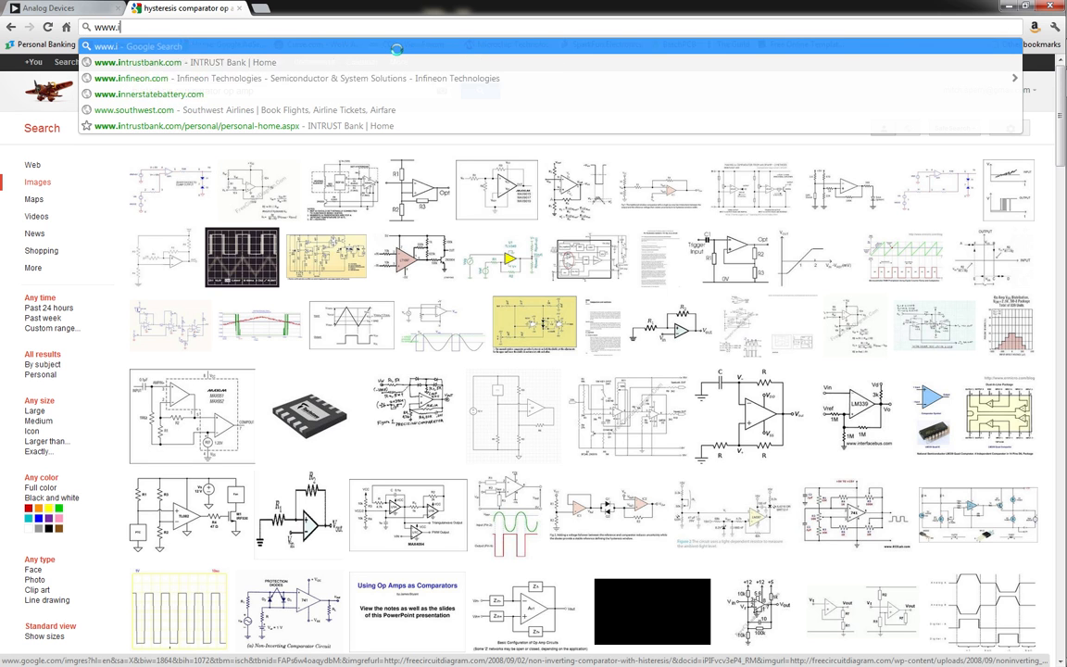
text(rf.com)
key(Return)
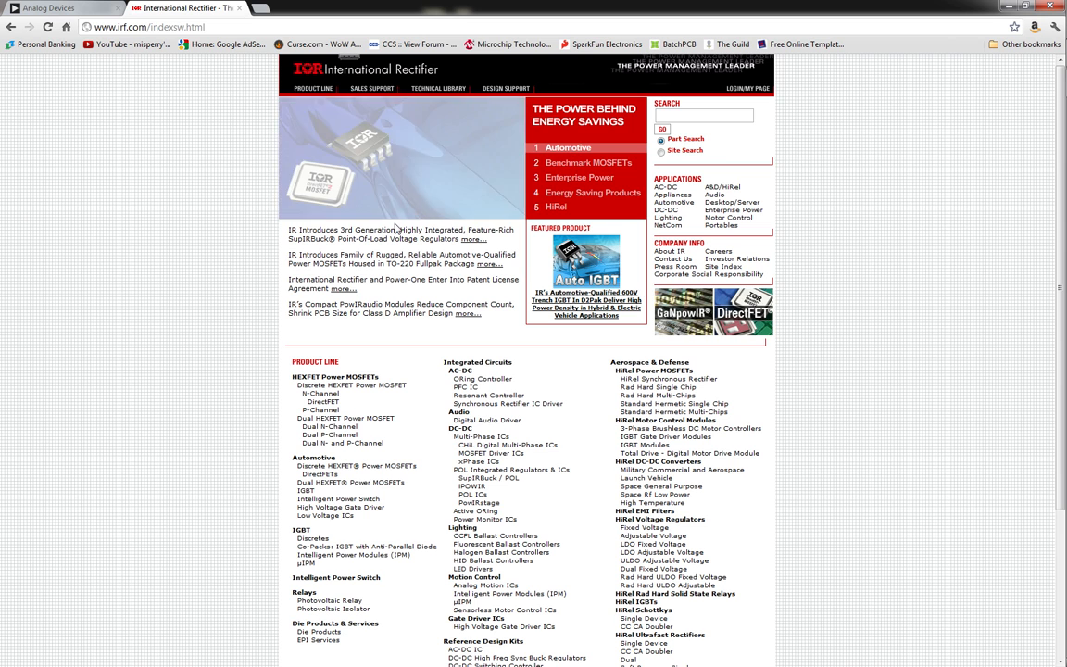
Open the automotive Discrete HEXFET Power MOSFETs list and go to the AUIRFI3205 part page
scroll(276, 470, down, 2)
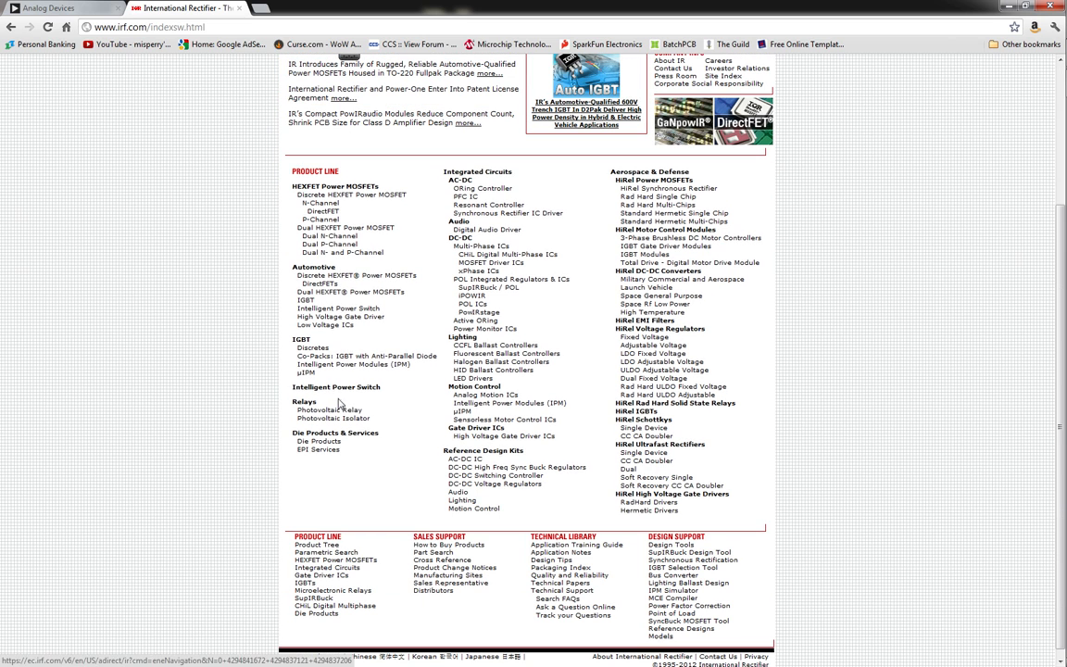
click(356, 276)
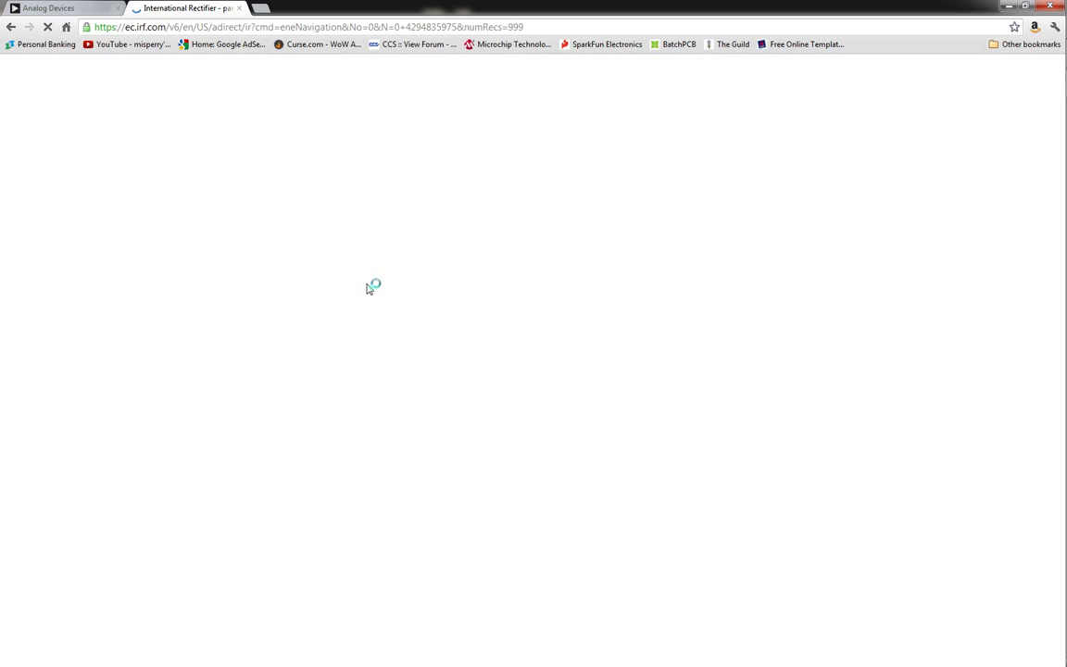
scroll(111, 350, down, 3)
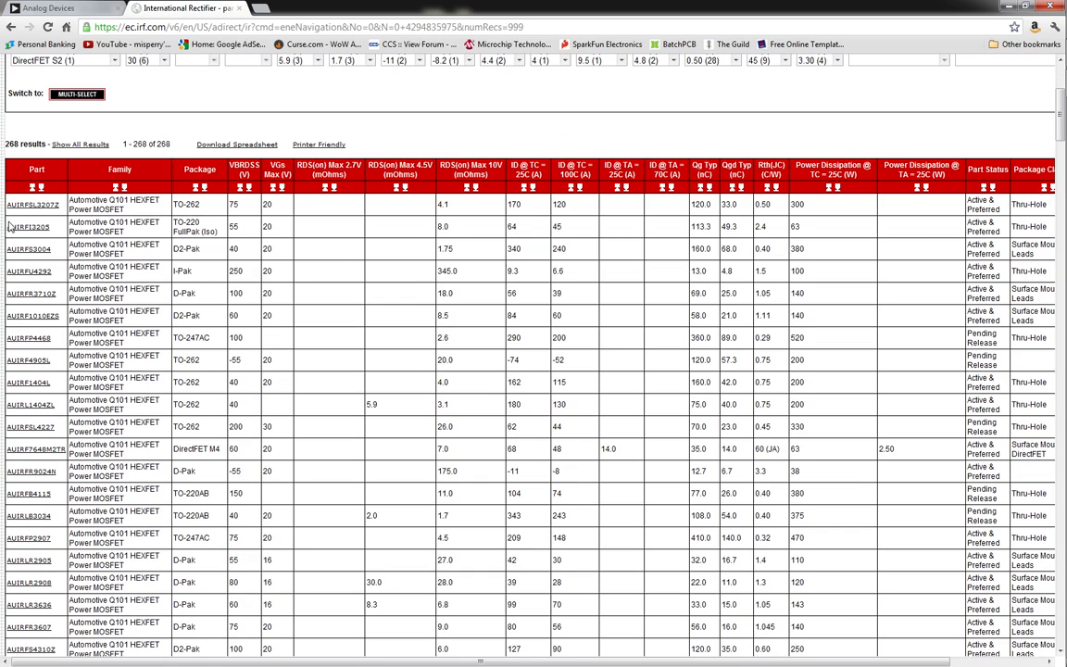
click(41, 231)
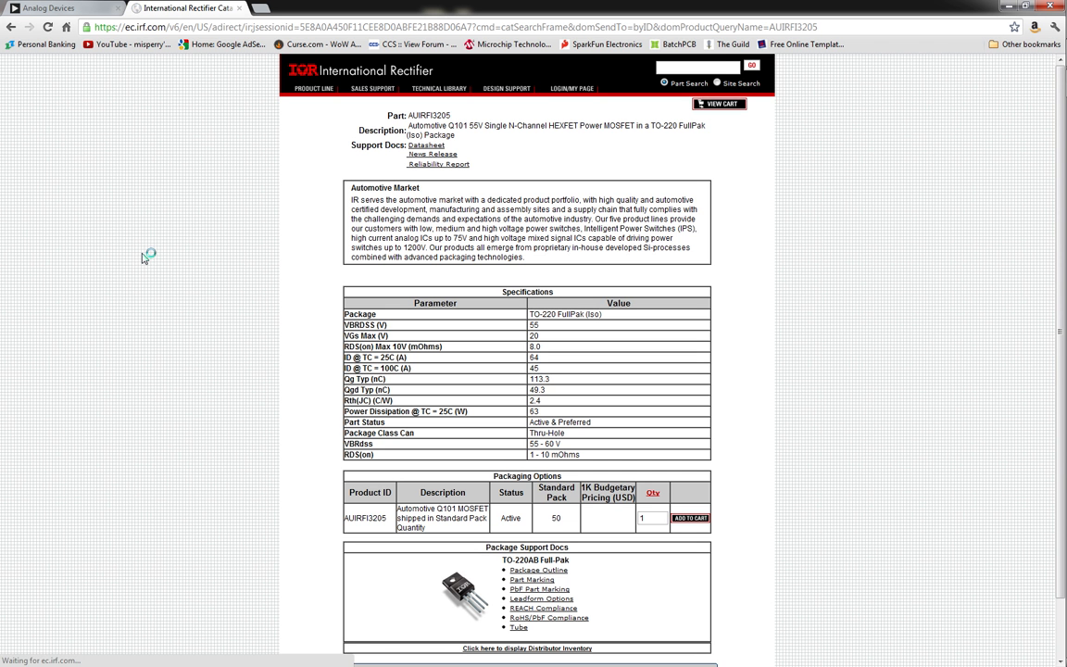
Examine the AUIRFI3205 specifications, including the VGs Max and ID current ratings, and its support documents
scroll(648, 357, down, 2)
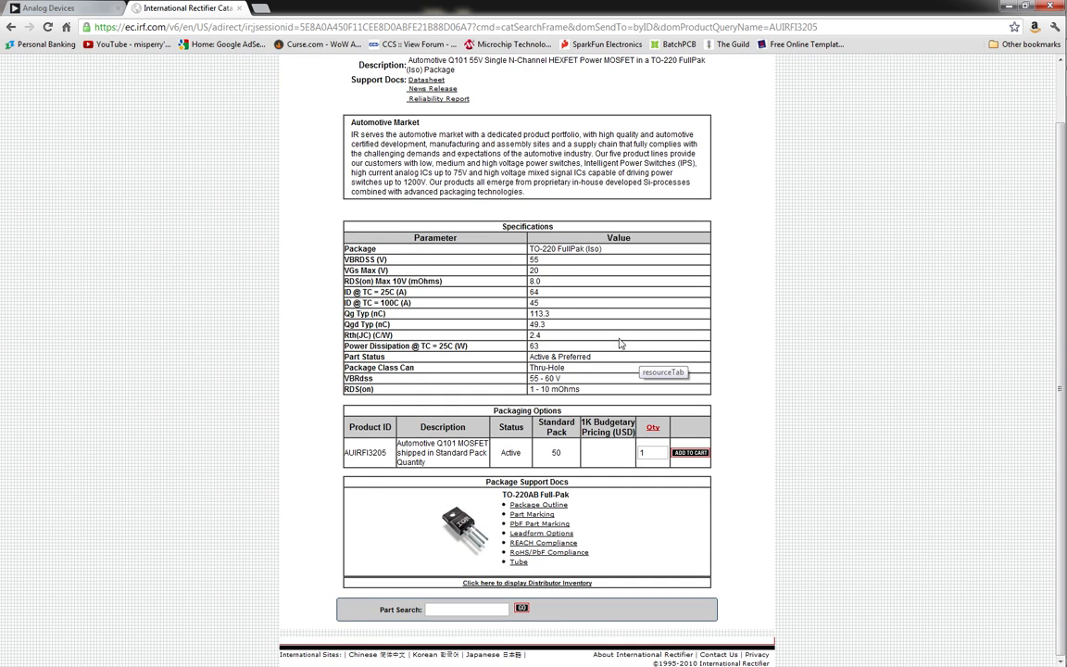
drag(546, 271, 508, 270)
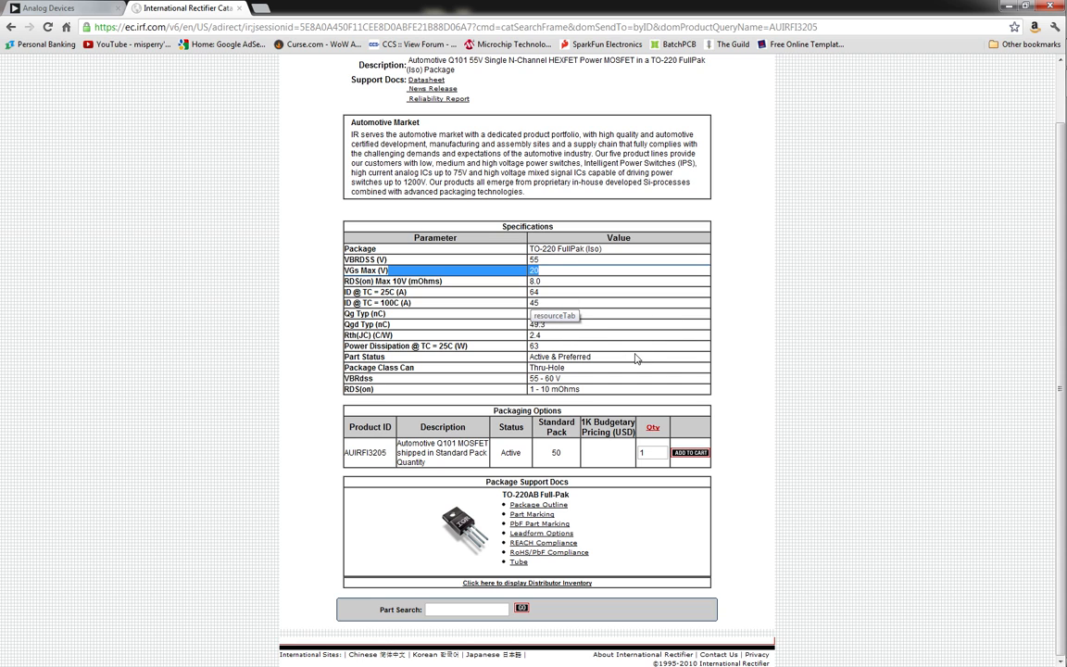
drag(553, 289, 546, 306)
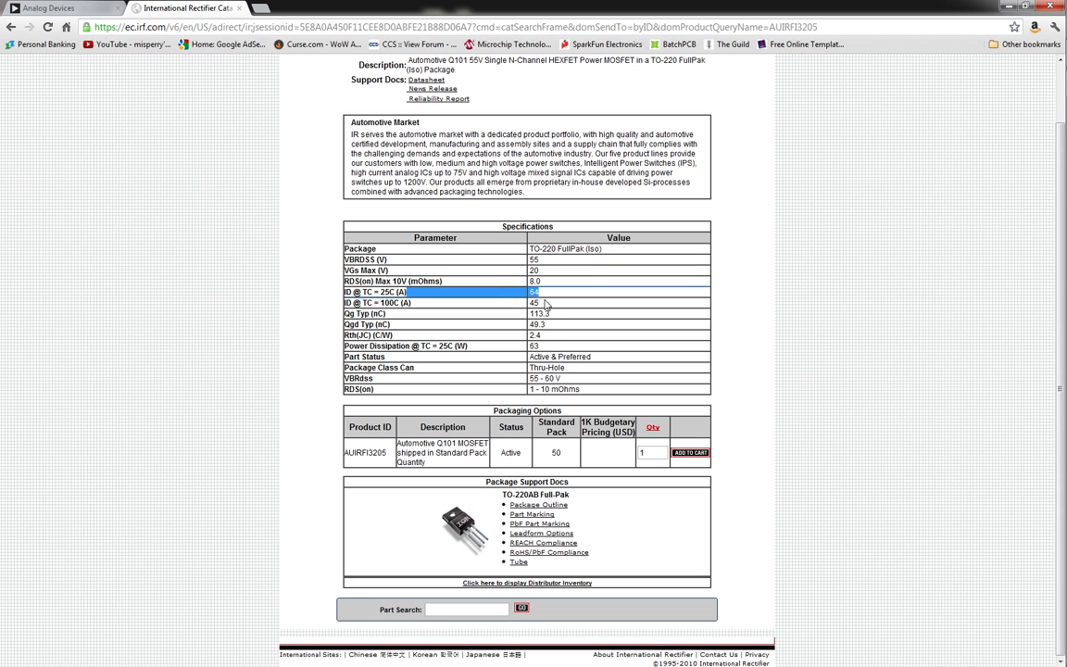
click(545, 298)
scroll(474, 387, up, 2)
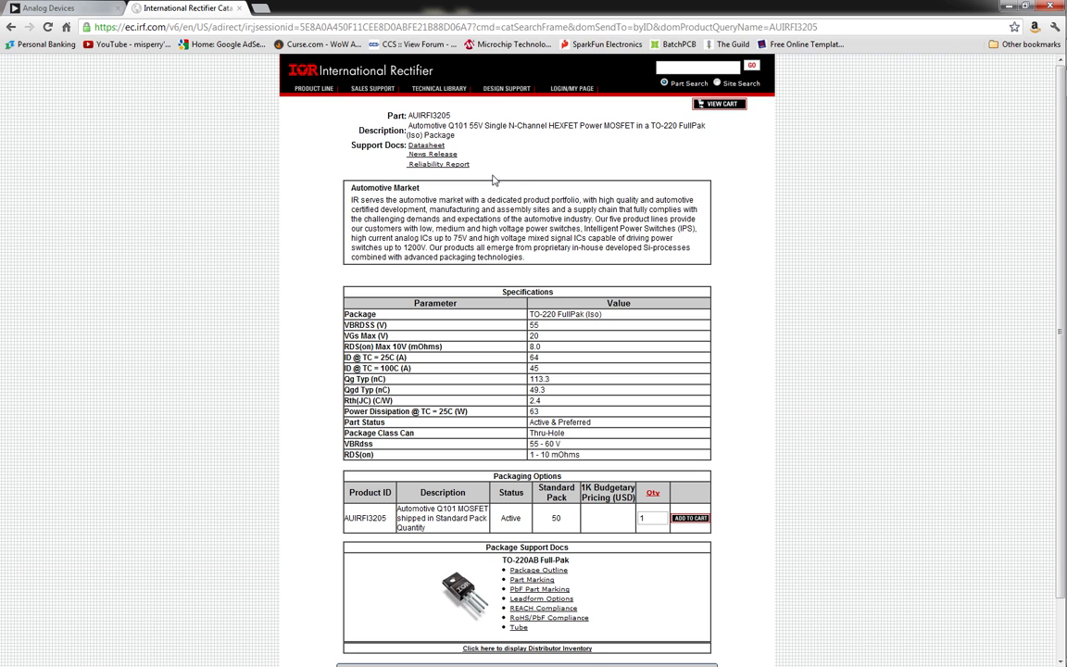
Search the AUIRFI3205 part page for the text "spic" and for "model"
scroll(505, 183, down, 2)
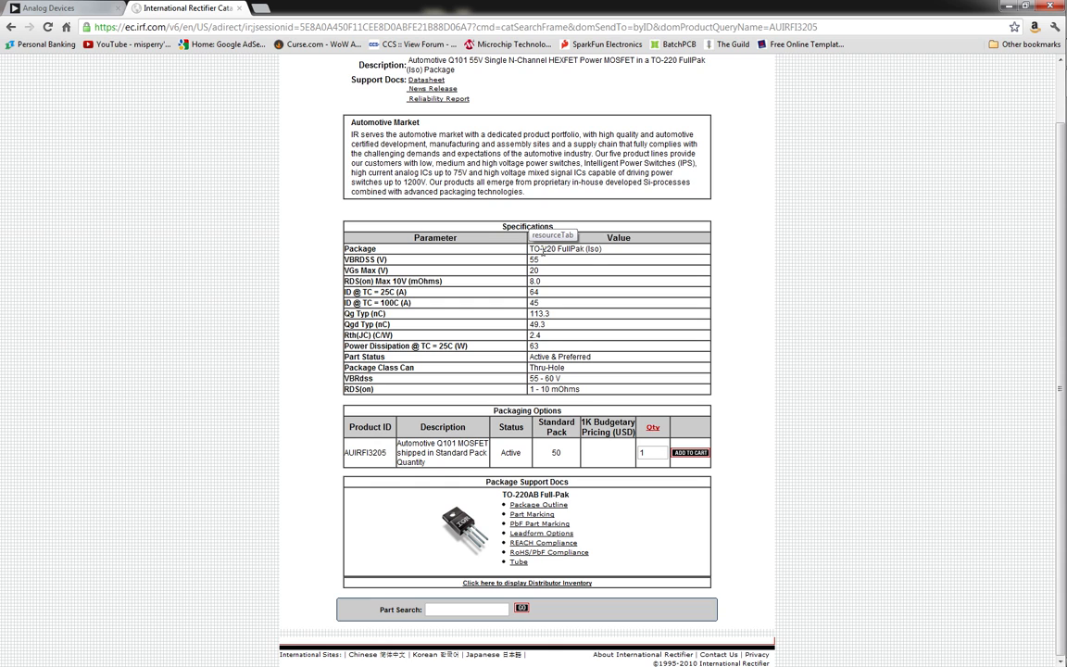
key(ctrl+f)
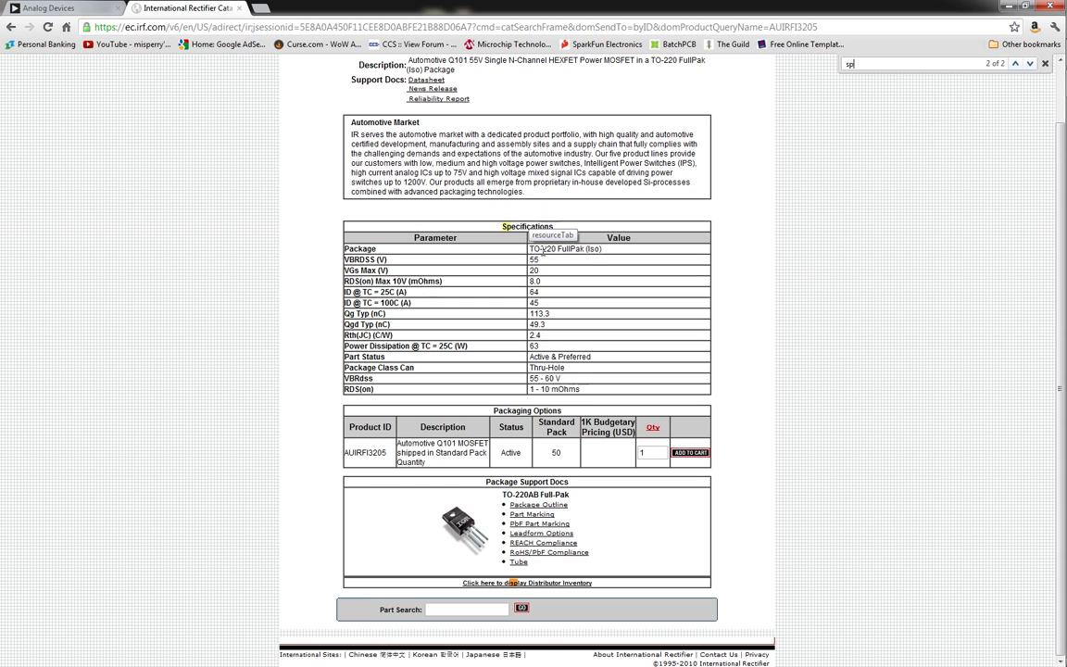
text(spic)
key(BackSpace)
key(BackSpace)
key(BackSpace)
key(BackSpace)
text(model)
key(Escape)
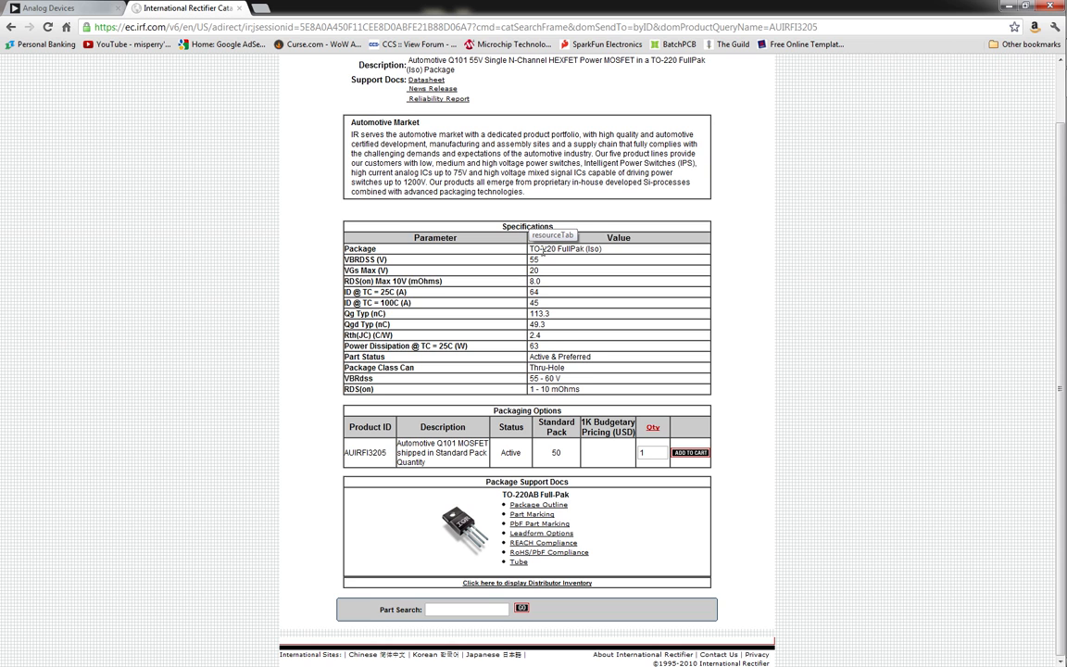
scroll(502, 195, up, 2)
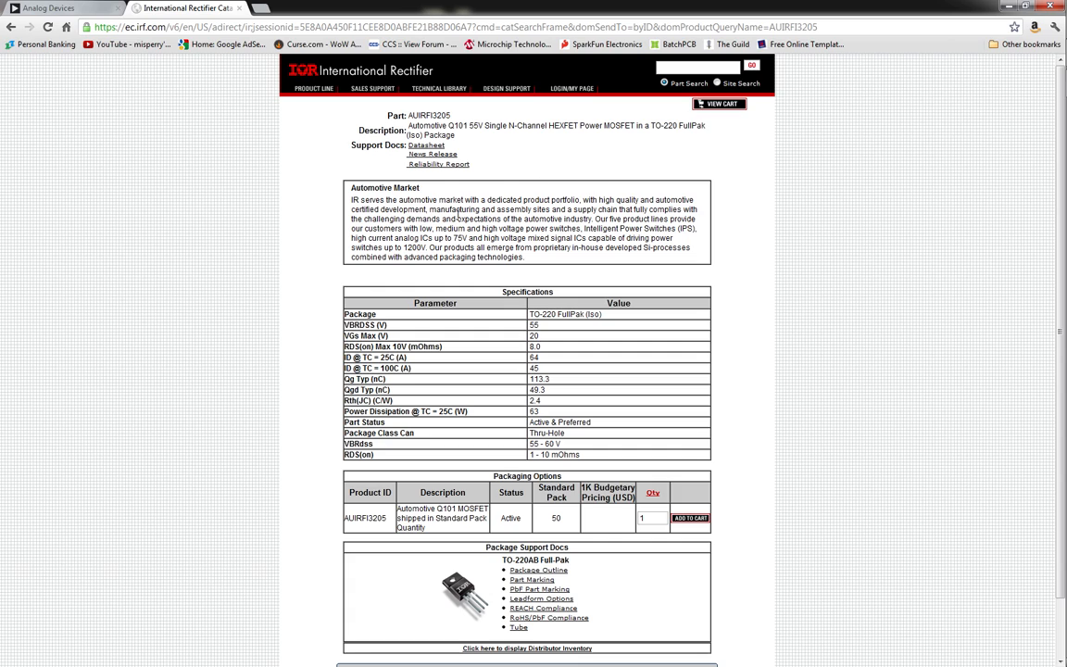
Return to the HEXFET Power MOSFET list, look up the AUIRLL014N part near its end, and go back to the list
key(alt+Left)
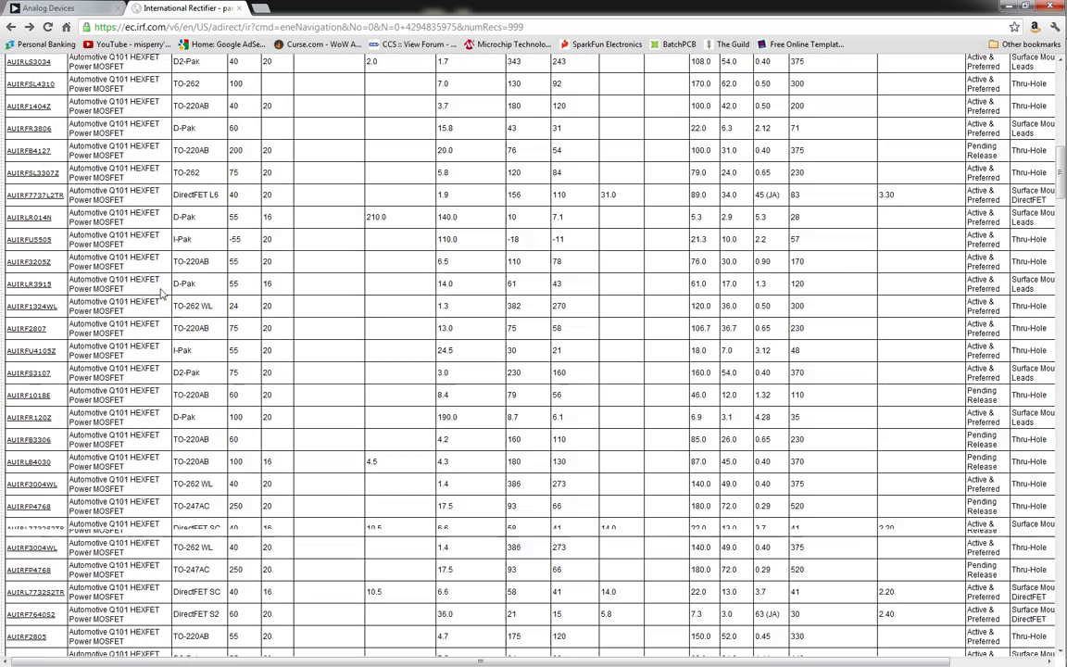
scroll(133, 294, down, 15)
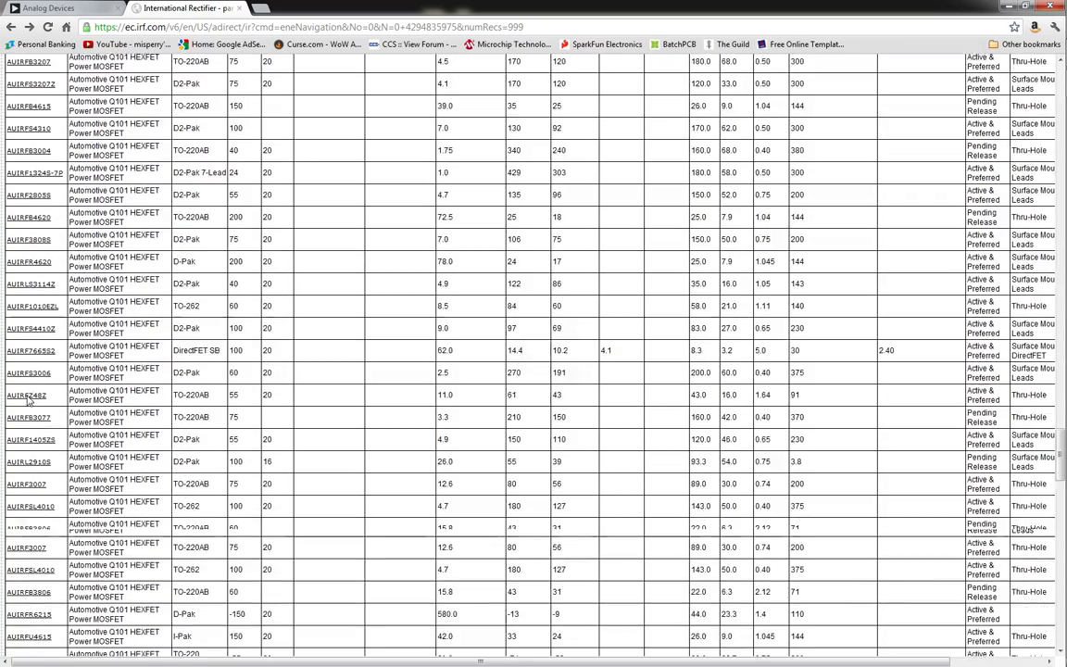
scroll(78, 416, down, 20)
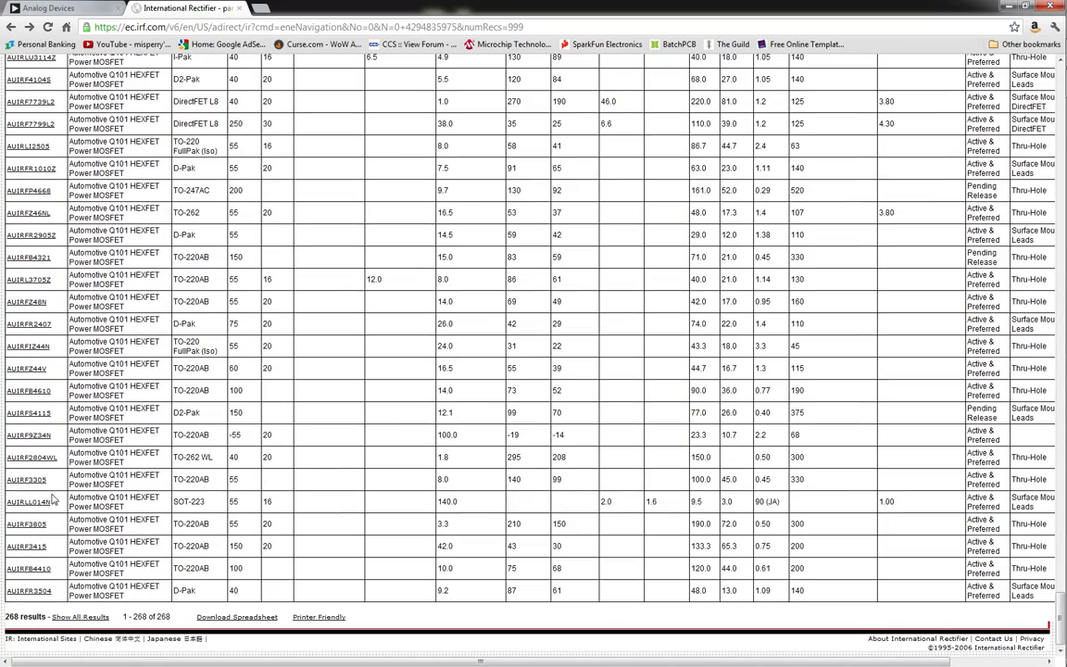
drag(33, 498, 32, 480)
click(33, 501)
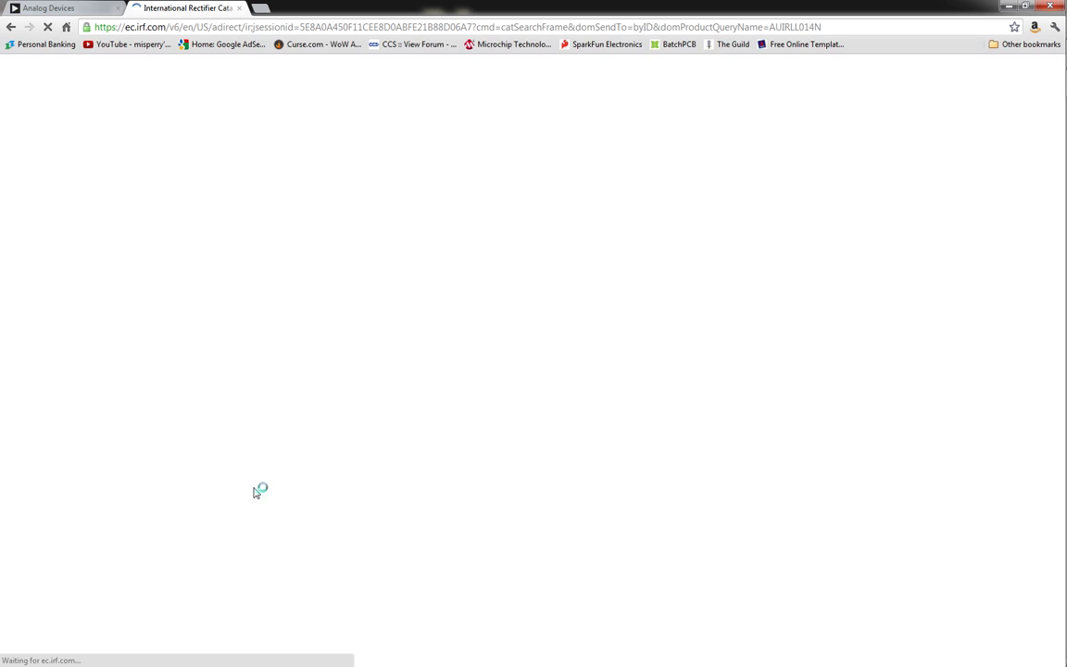
key(alt+Left)
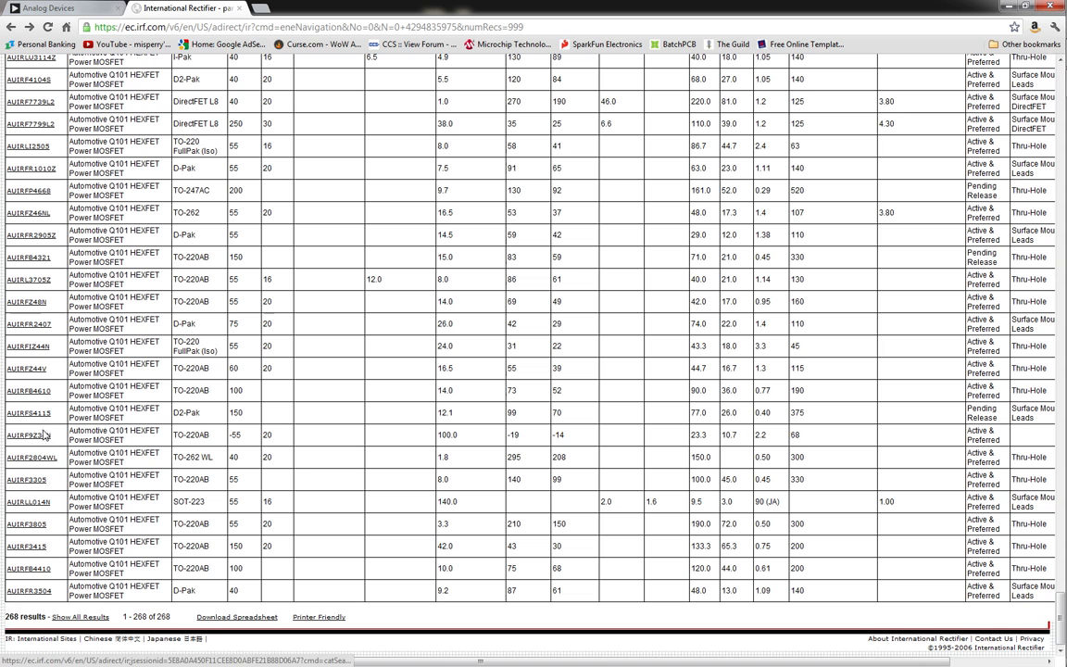
Look up the AUIRFZ44V part and its datasheet, and go back out of the automotive MOSFET list
click(31, 374)
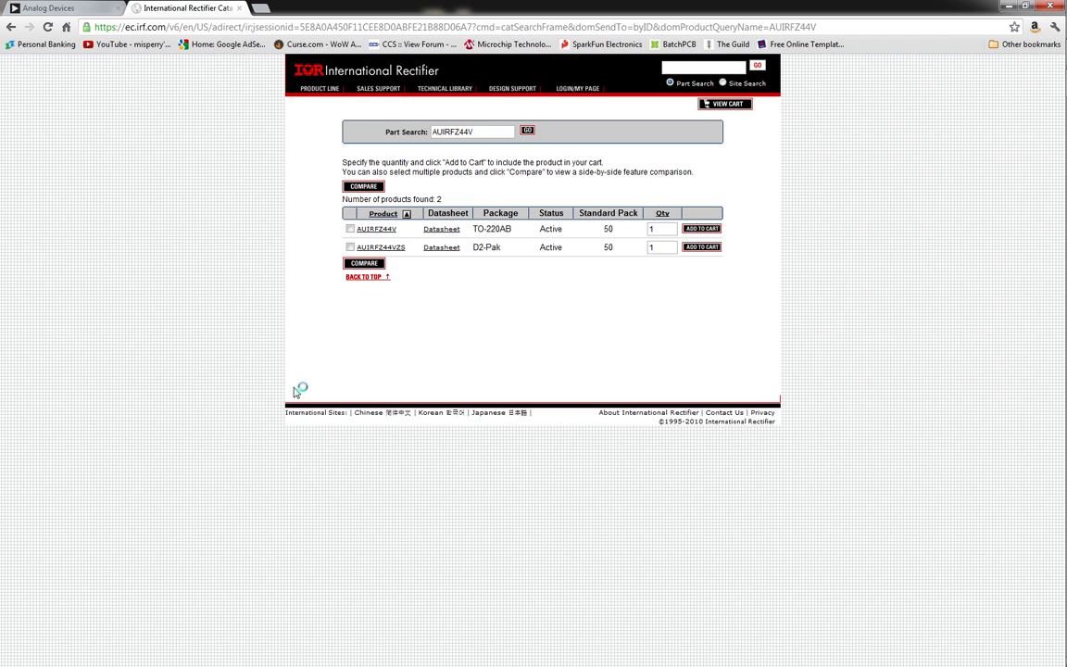
click(444, 230)
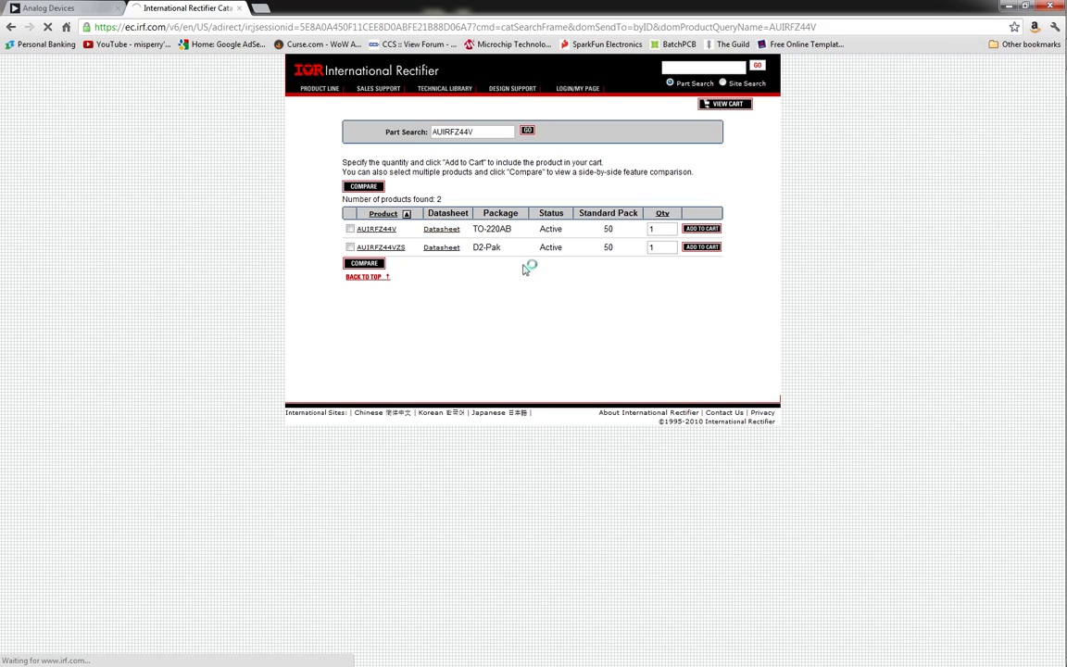
key(alt+Left)
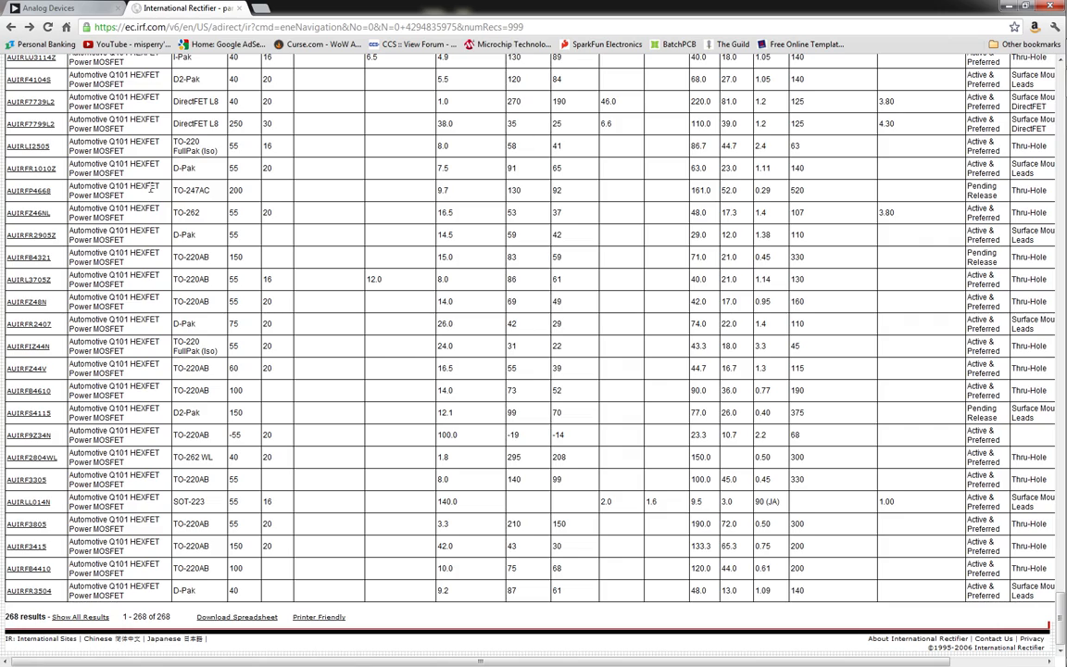
key(alt+Left)
key(alt+Left)
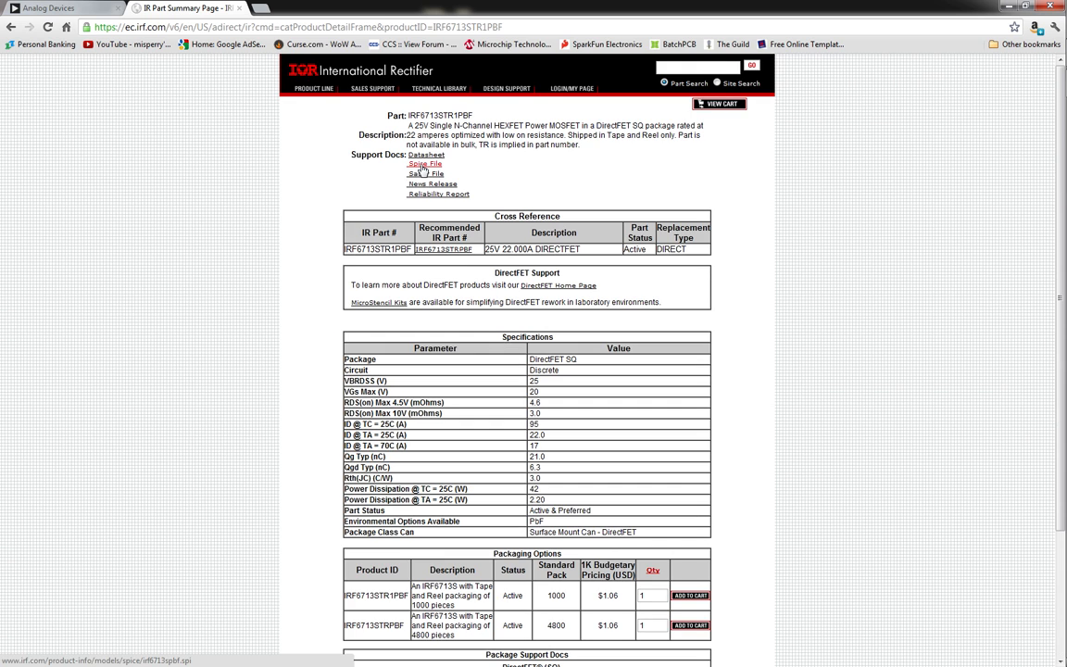
Examine the Spice file of the IRF6713STR1PBF MOSFET and return to its part page
click(425, 163)
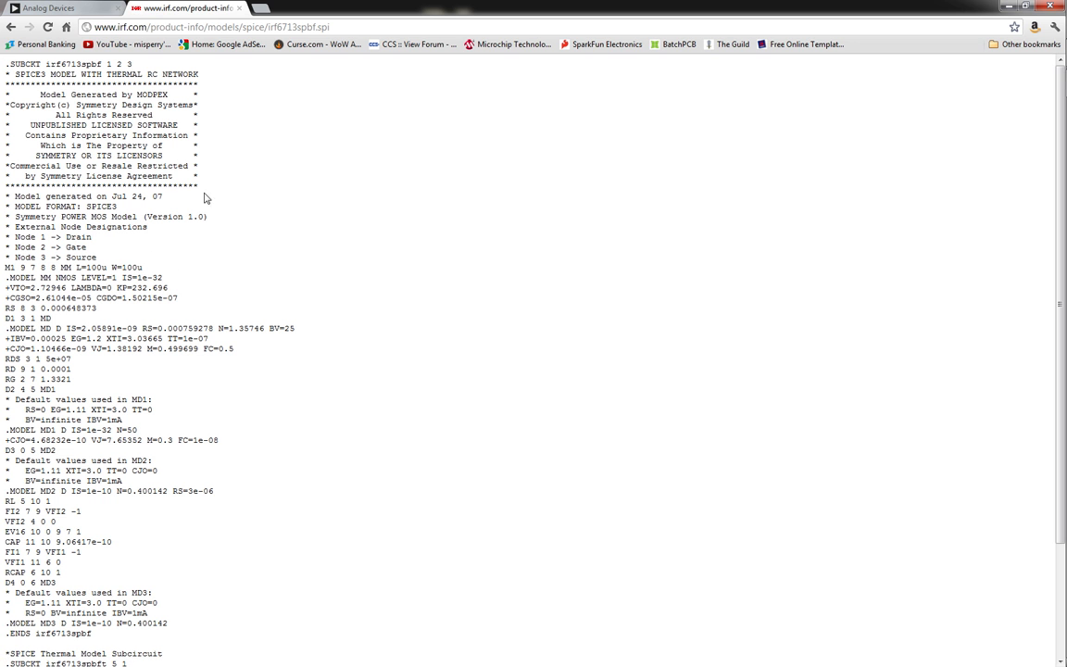
scroll(78, 225, down, 2)
scroll(91, 529, up, 2)
scroll(116, 191, down, 2)
scroll(241, 269, up, 2)
scroll(324, 283, down, 2)
scroll(162, 188, up, 2)
key(alt+Left)
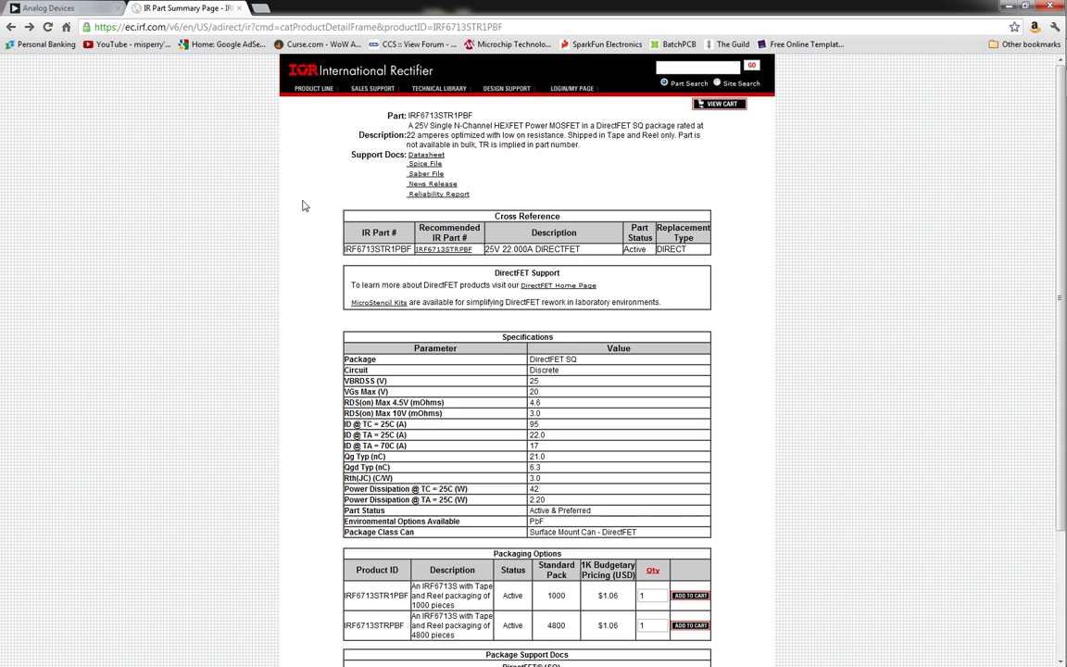
Save the IRF6713STR1PBF Spice file to the Desktop as irf6713spbf.spi
right_click(424, 165)
click(465, 213)
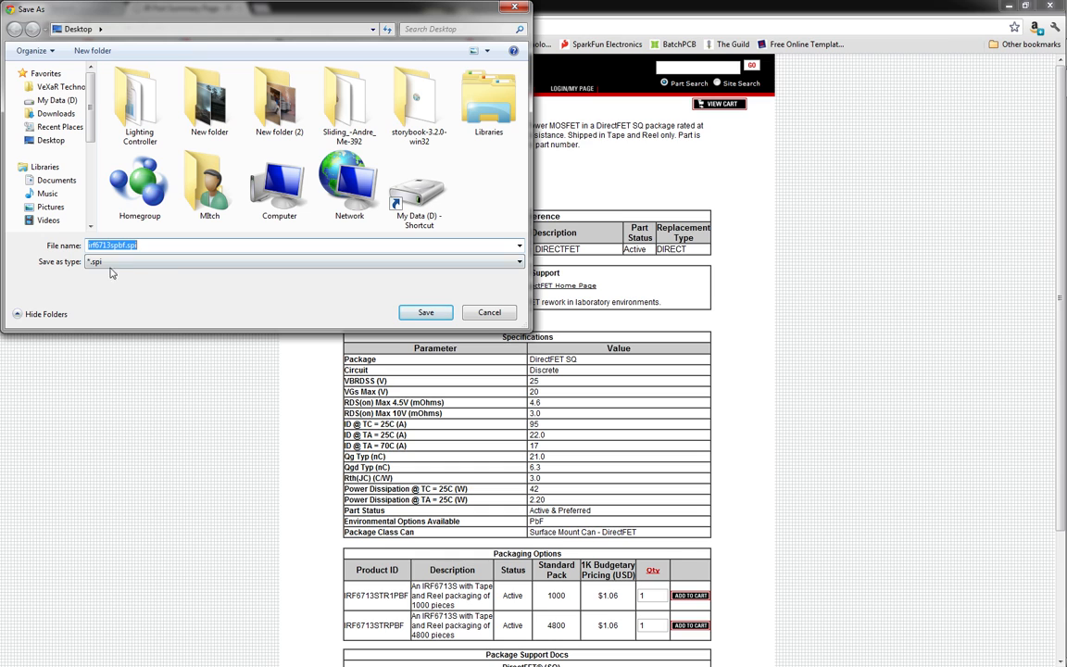
click(158, 247)
key(Tab)
click(425, 312)
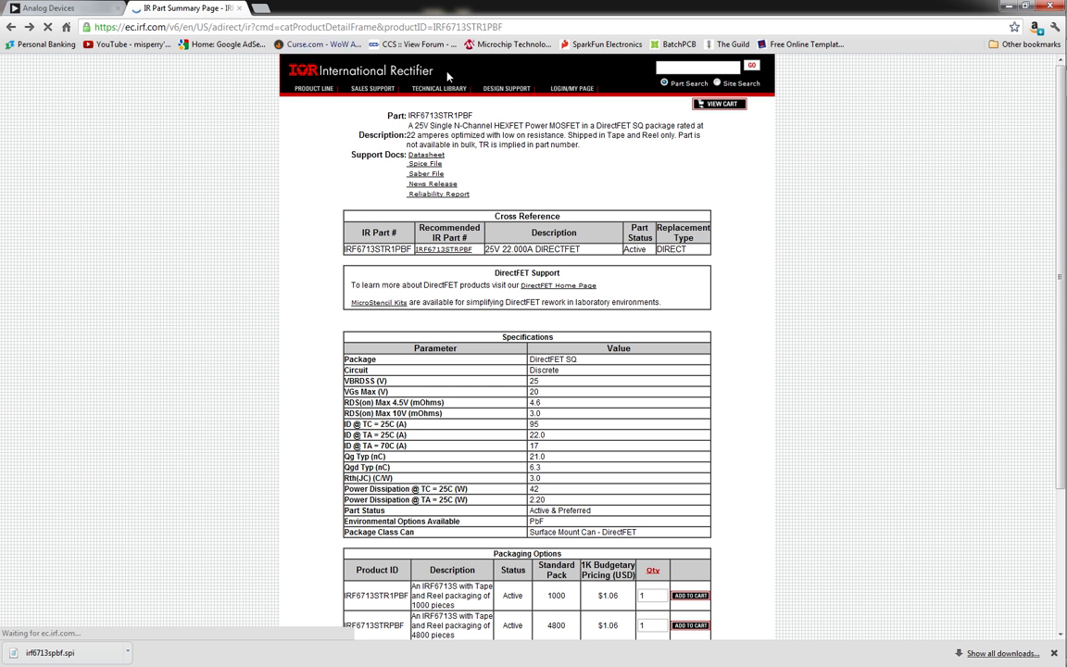
Switch to LTspice and open irf6713spbf.spi from the Desktop
click(1008, 6)
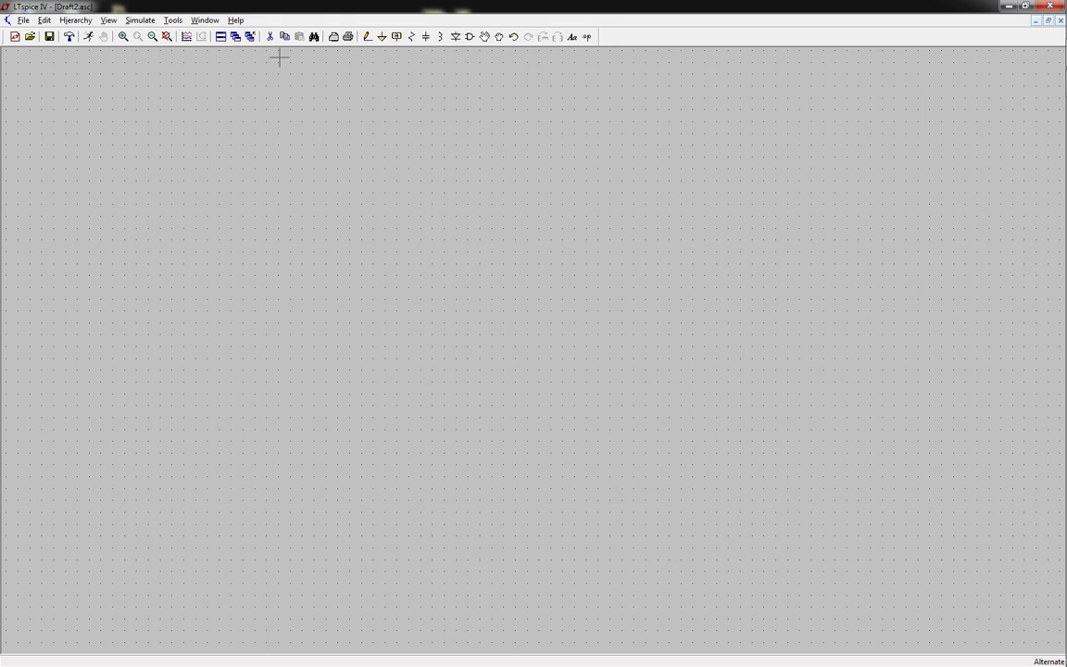
click(19, 20)
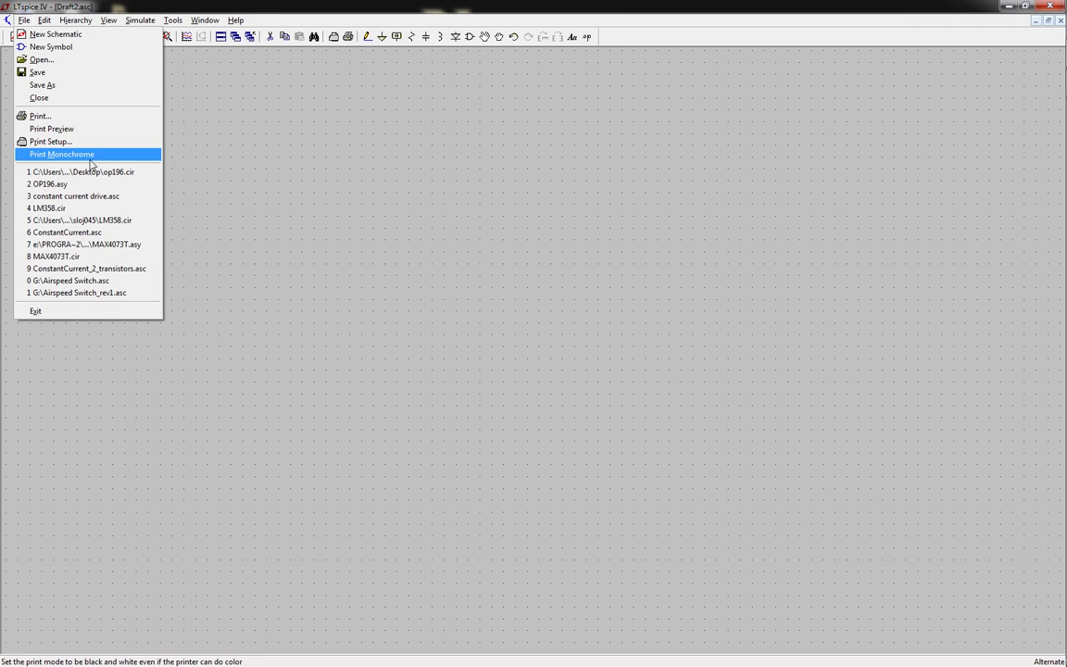
click(106, 17)
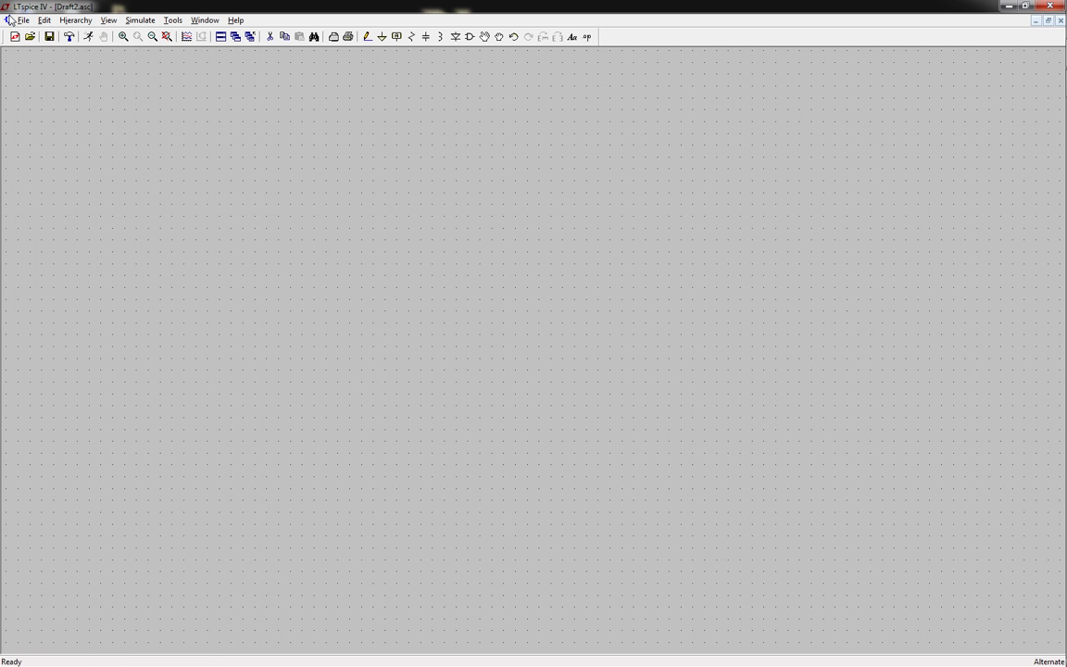
click(31, 37)
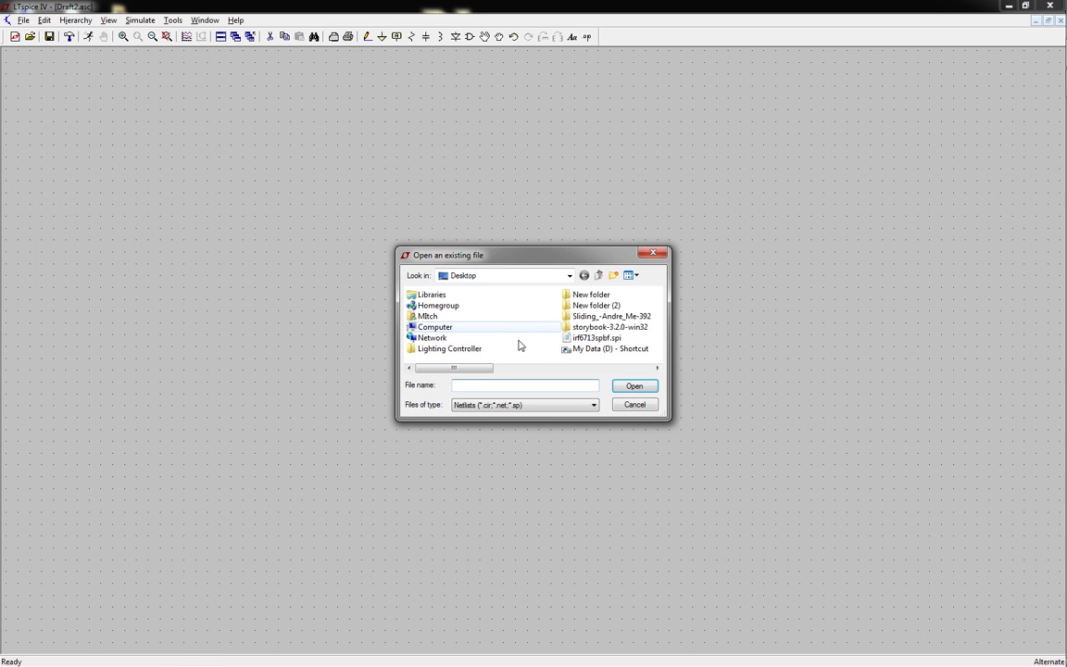
double_click(596, 338)
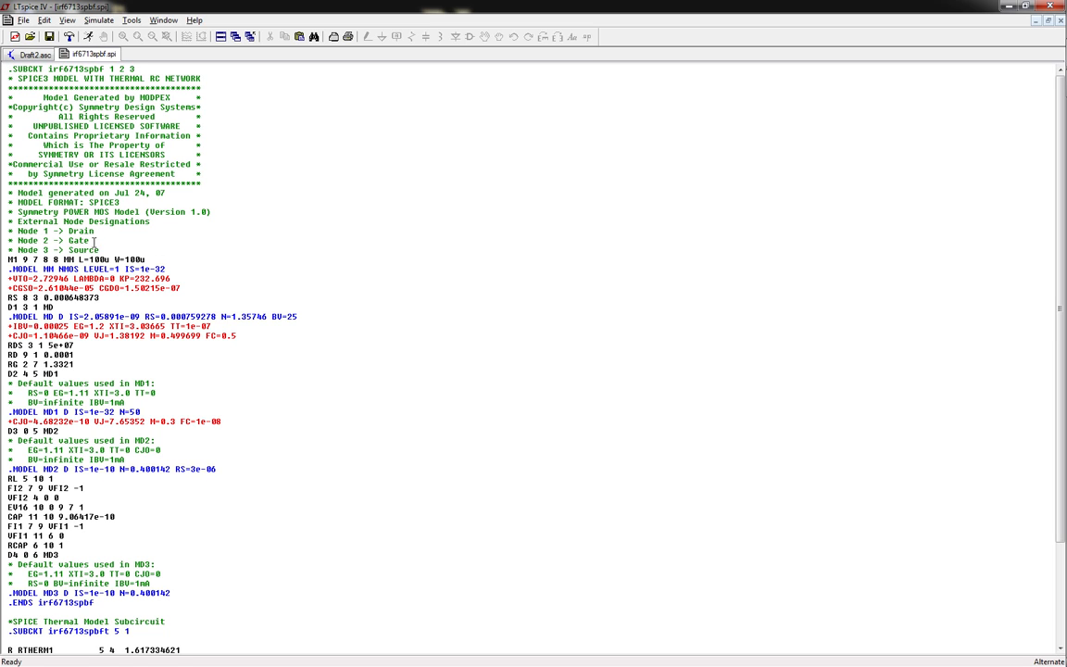
Examine the node designations and the subcircuit name in the .SUBCKT line of the irf6713spbf model
scroll(109, 245, down, 1)
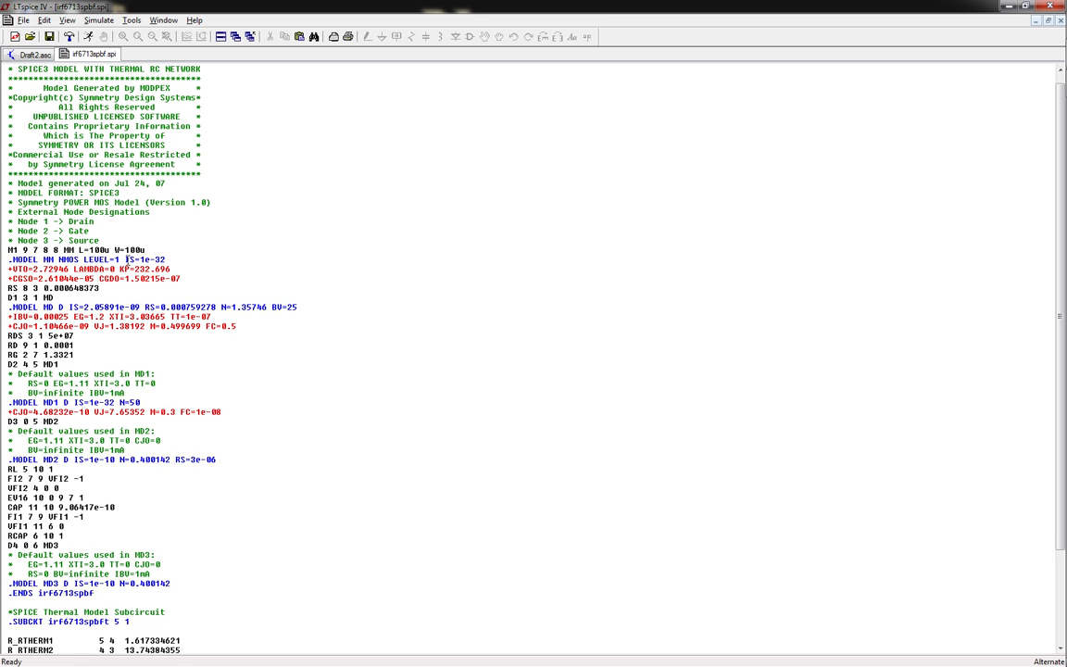
scroll(141, 201, up, 1)
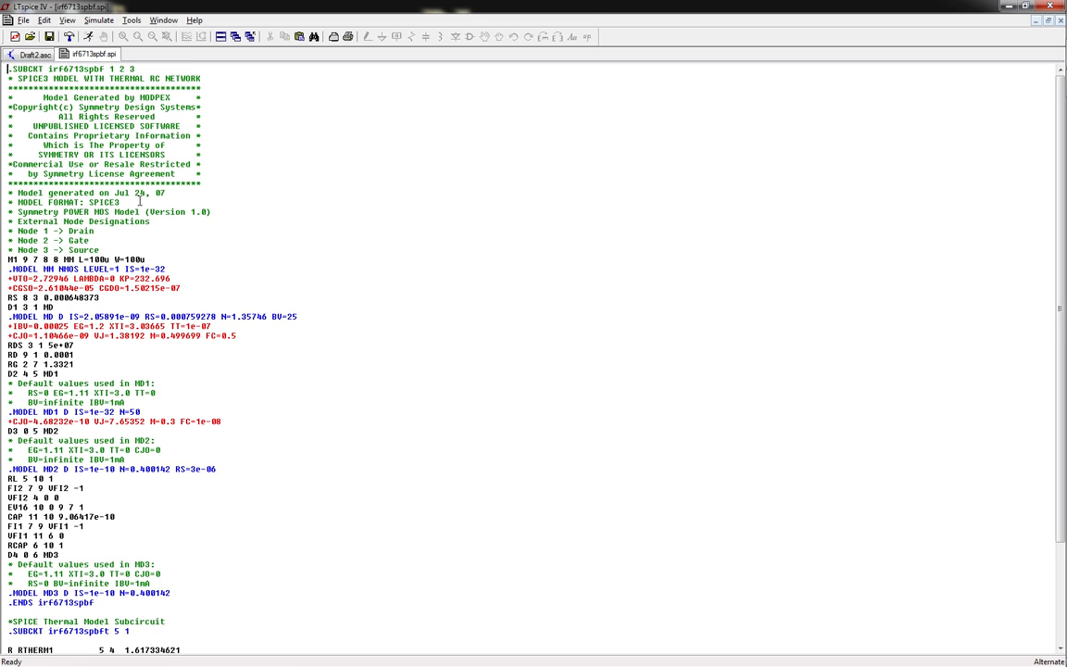
double_click(111, 68)
click(63, 78)
drag(47, 69, 100, 70)
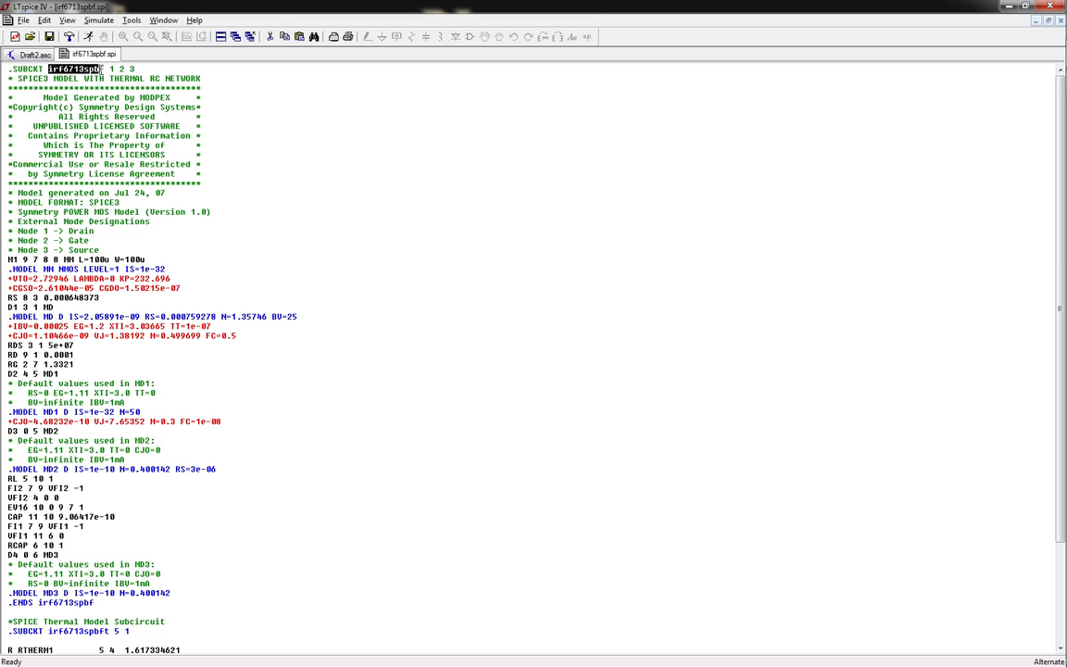
right_click(85, 64)
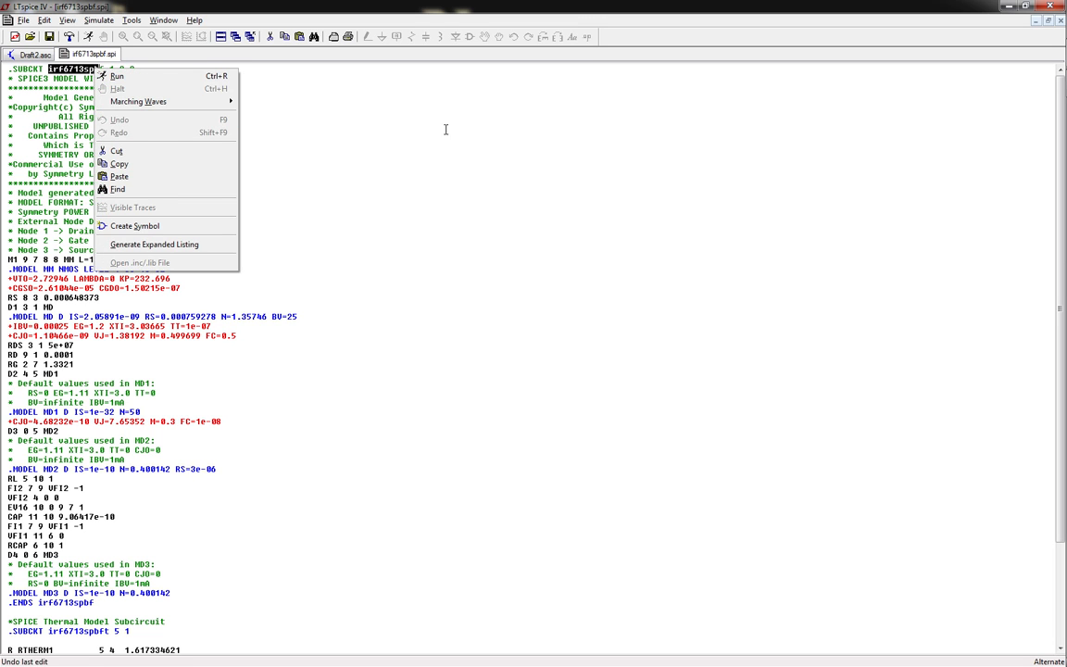
click(67, 67)
right_click(67, 69)
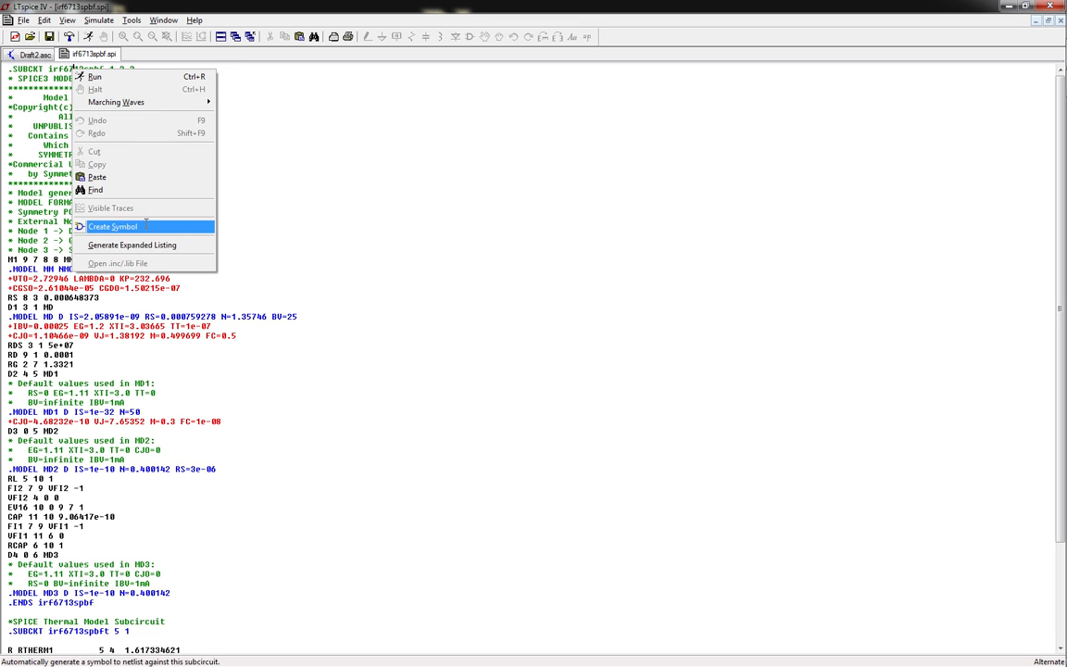
click(148, 226)
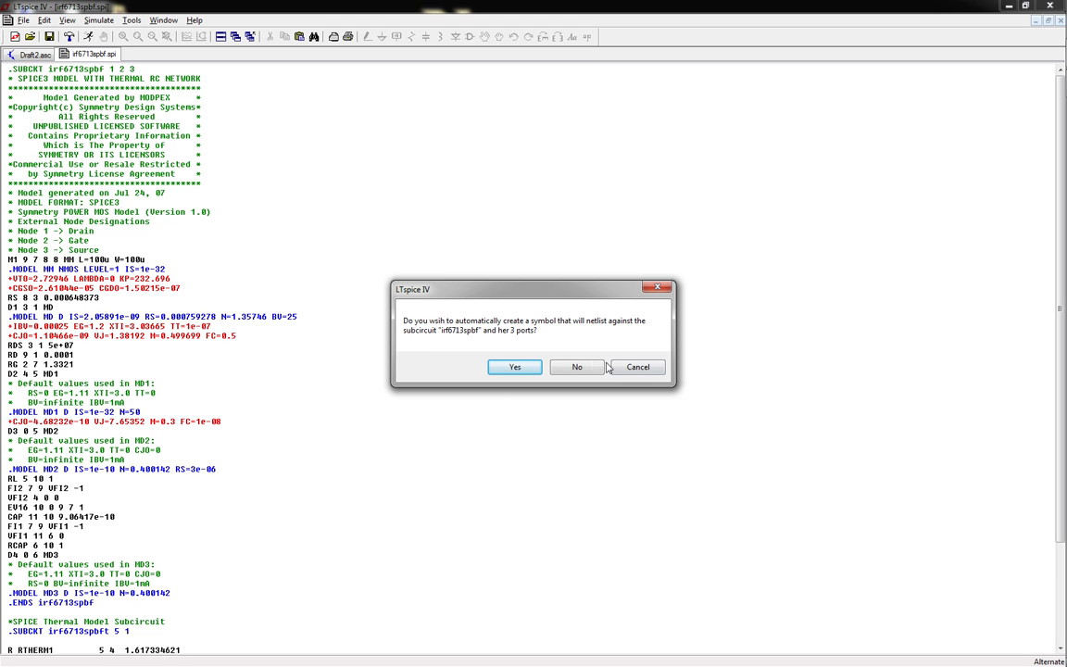
click(638, 368)
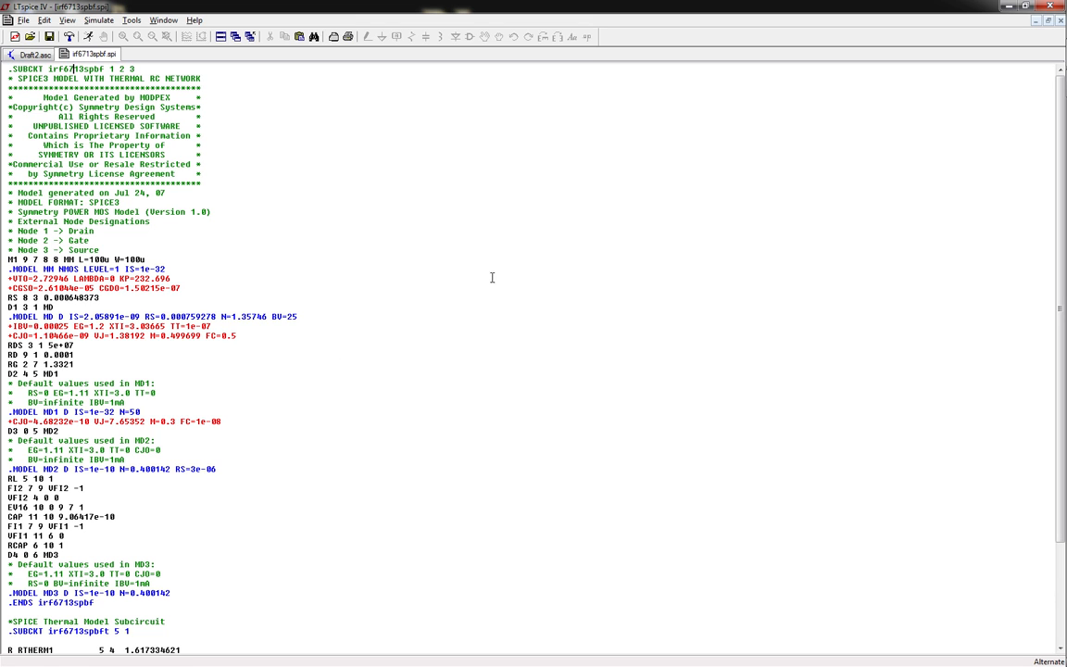
Check the AutoGenerated symbol folder from the Draft2.asc schematic and close the component selection without placing anything
click(32, 54)
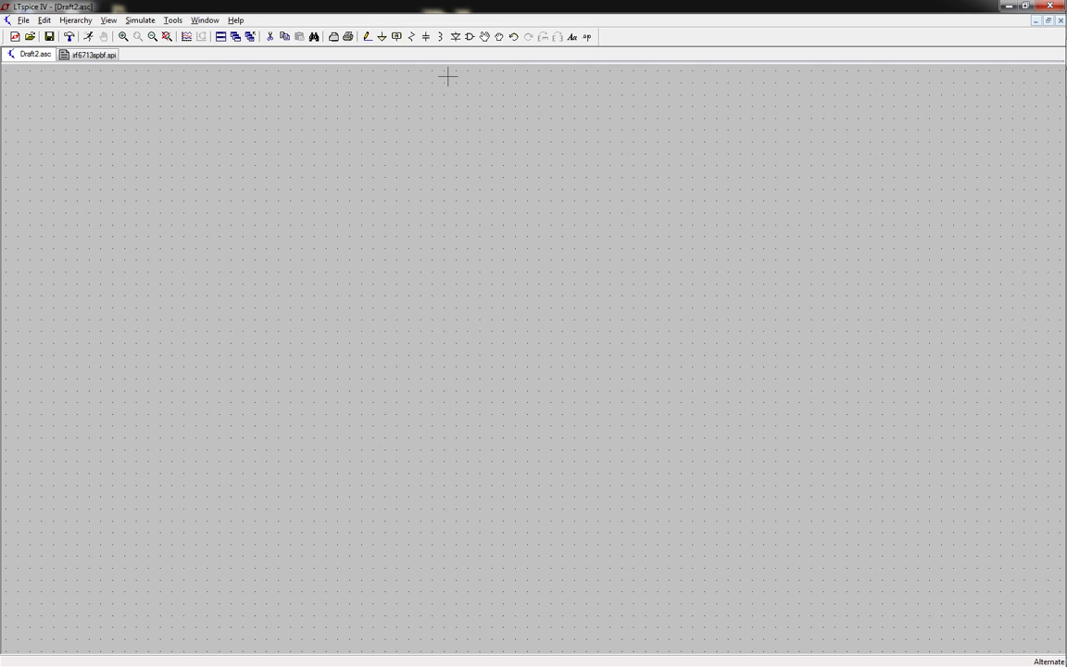
click(469, 37)
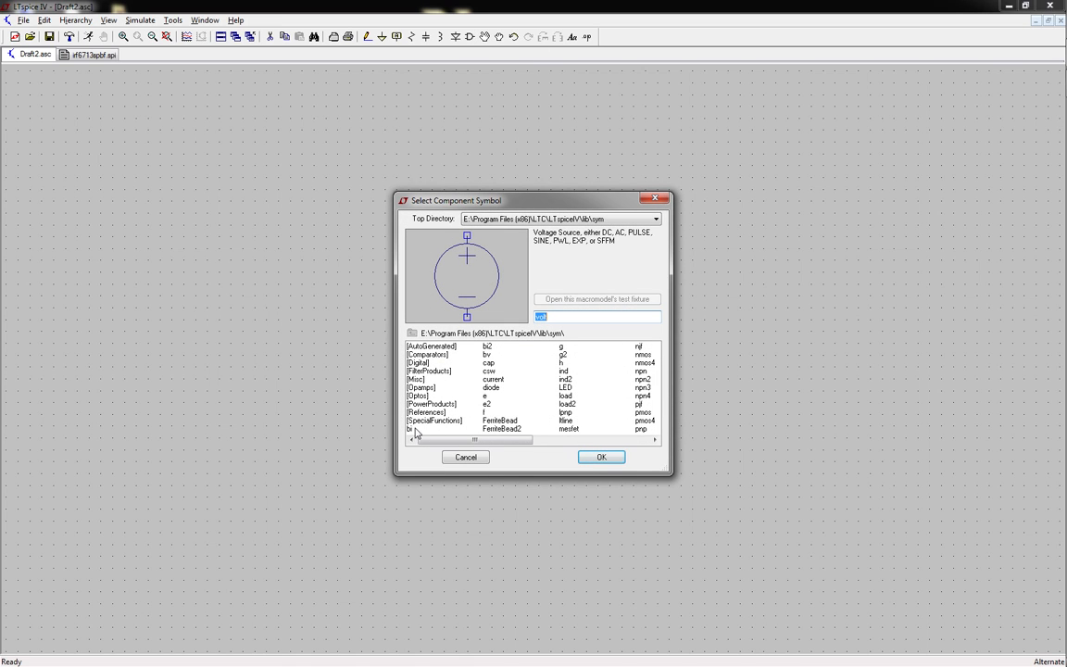
click(429, 346)
double_click(429, 347)
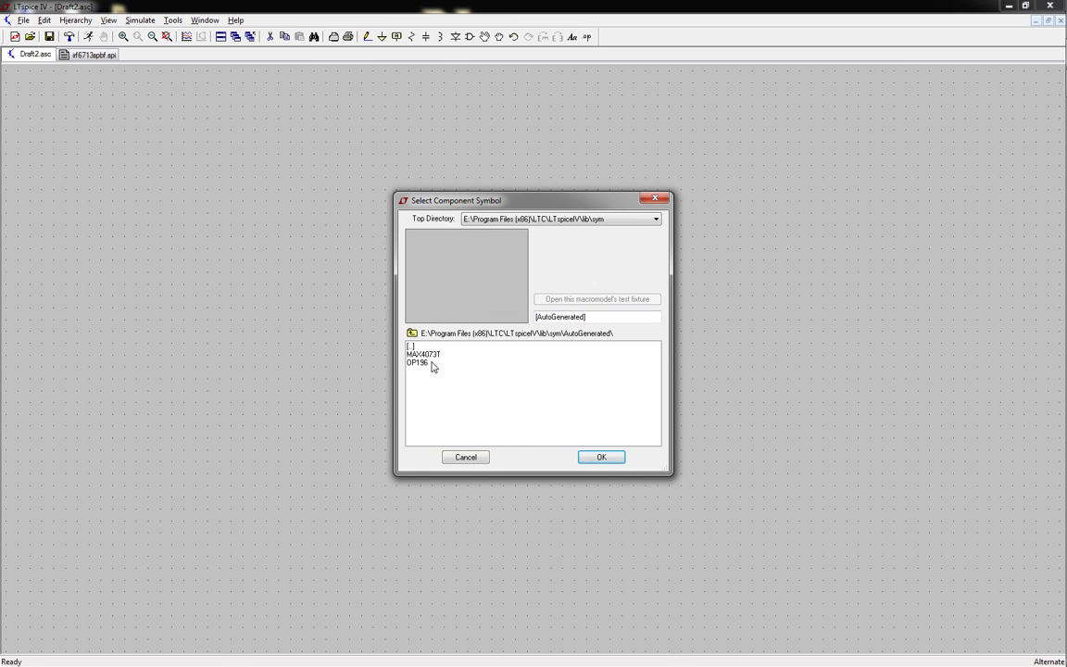
click(464, 457)
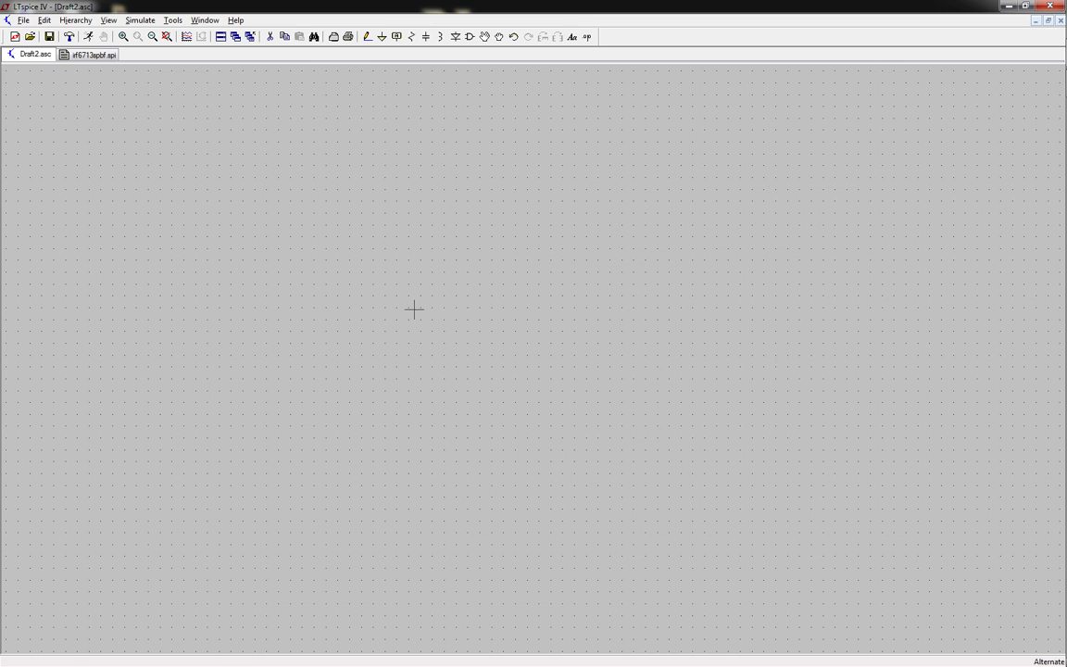
Auto-generate a component symbol from the irf6713spbf .SUBCKT line in irf6713spbf.spi
click(96, 57)
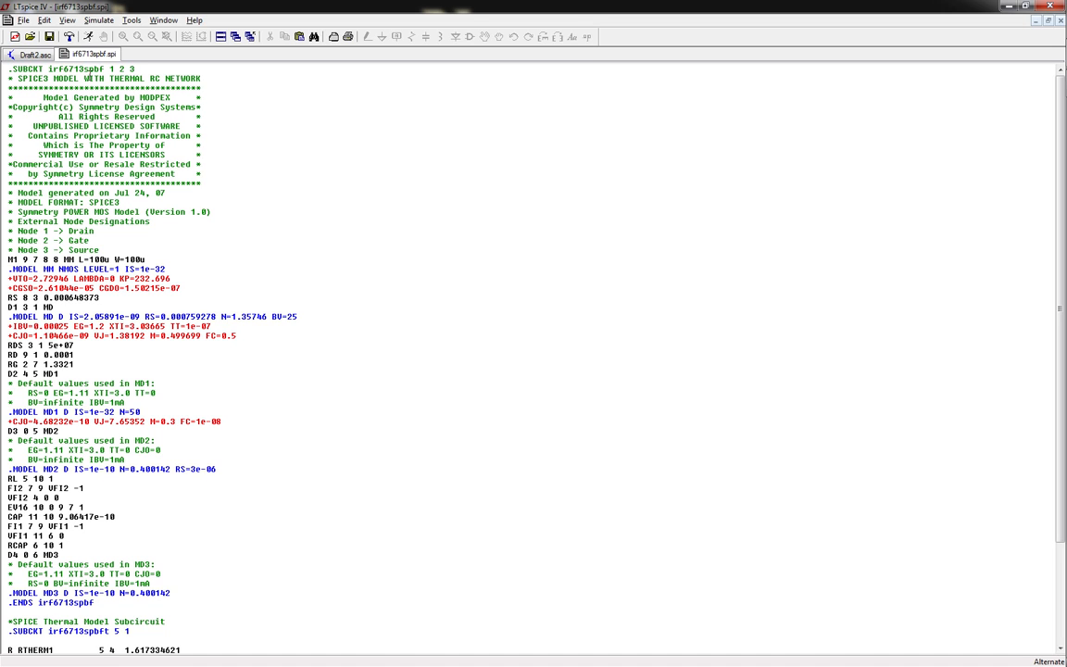
double_click(74, 68)
click(107, 106)
right_click(83, 69)
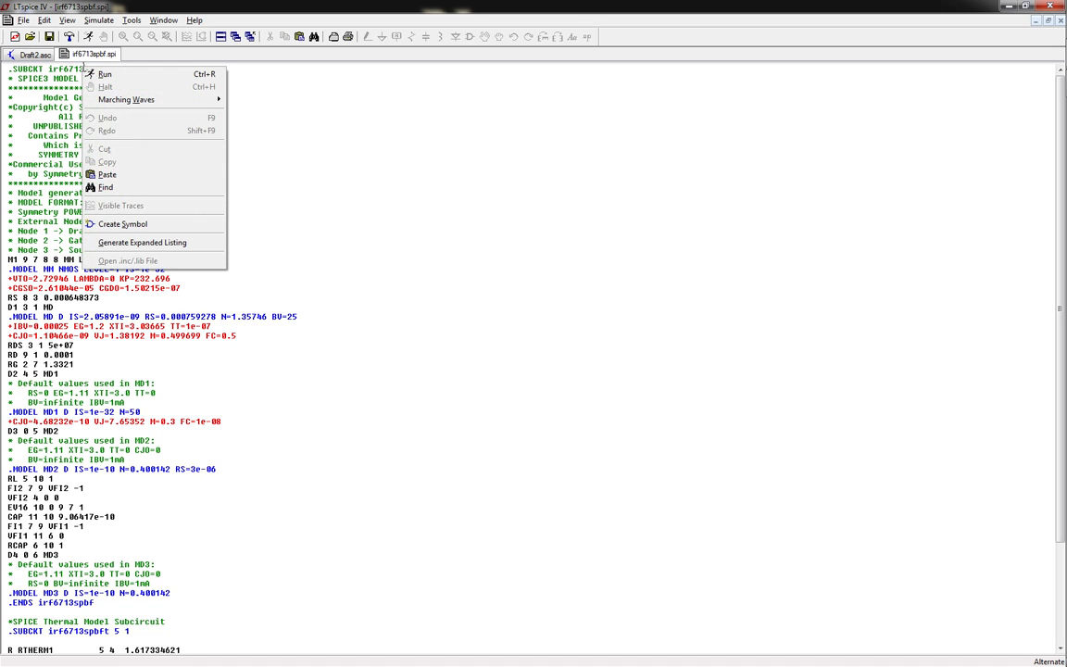
click(145, 224)
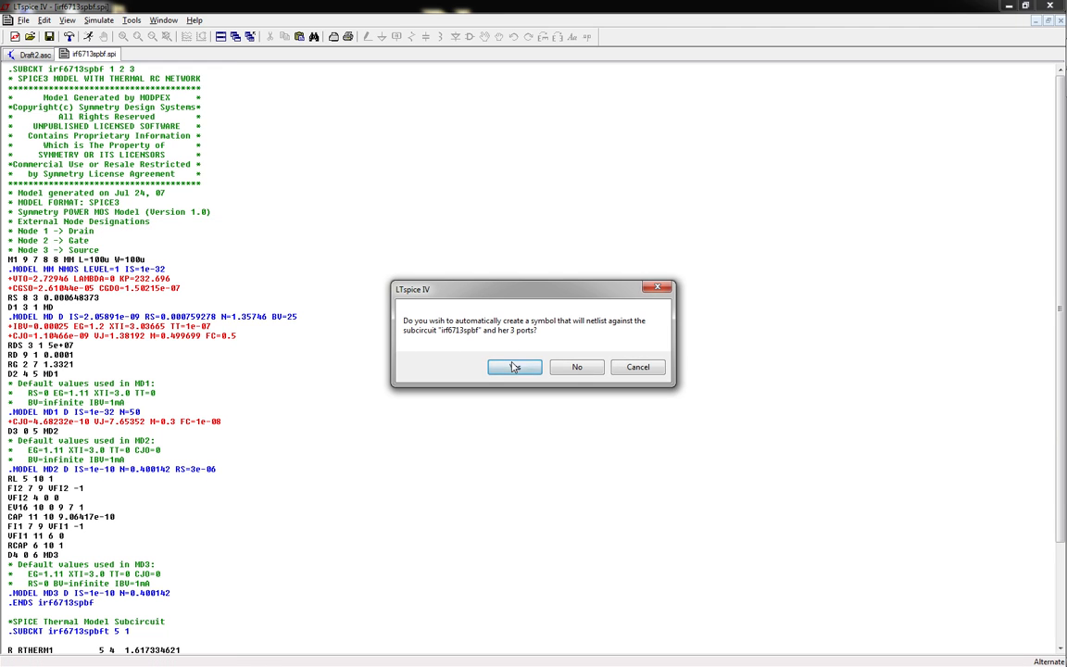
click(508, 367)
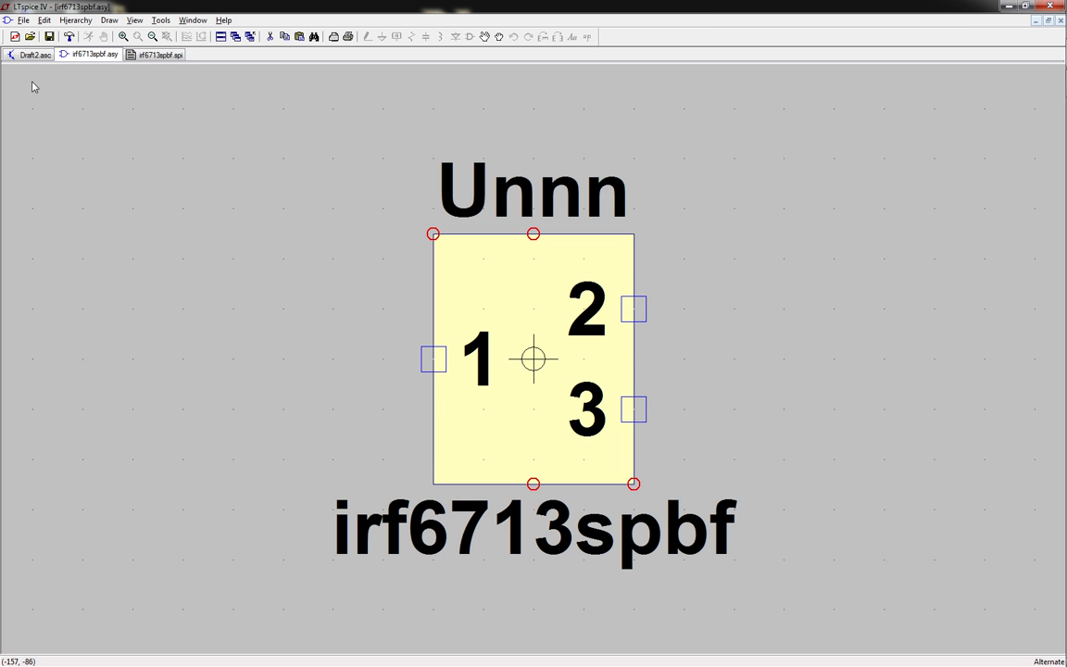
Place one irf6713spbf symbol from the AutoGenerated folder in the Draft2.asc schematic
click(150, 55)
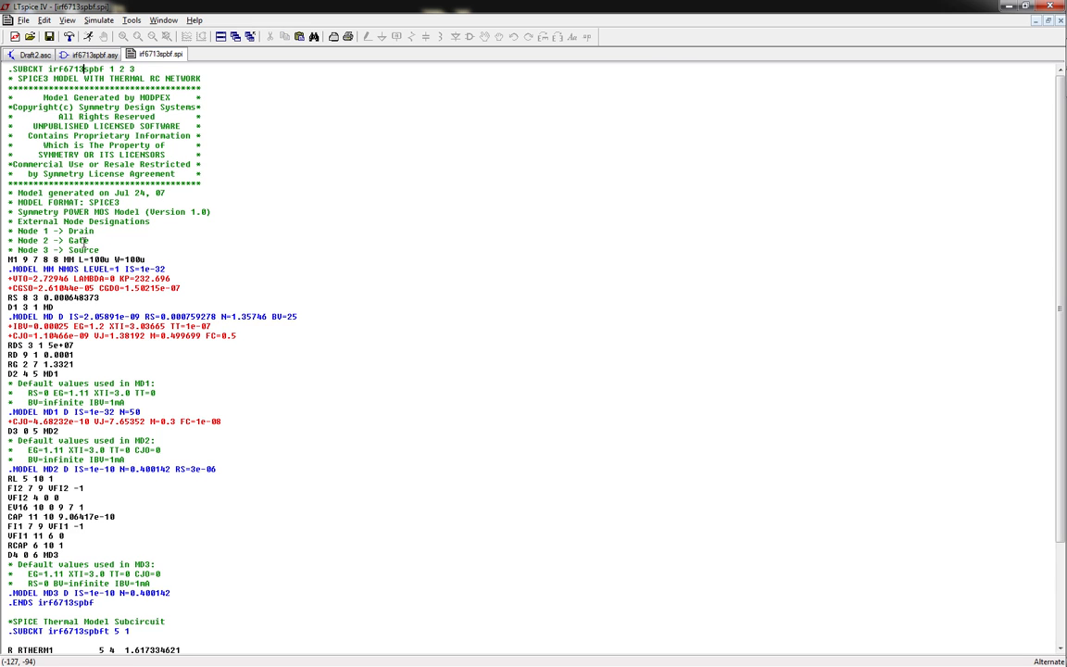
click(37, 53)
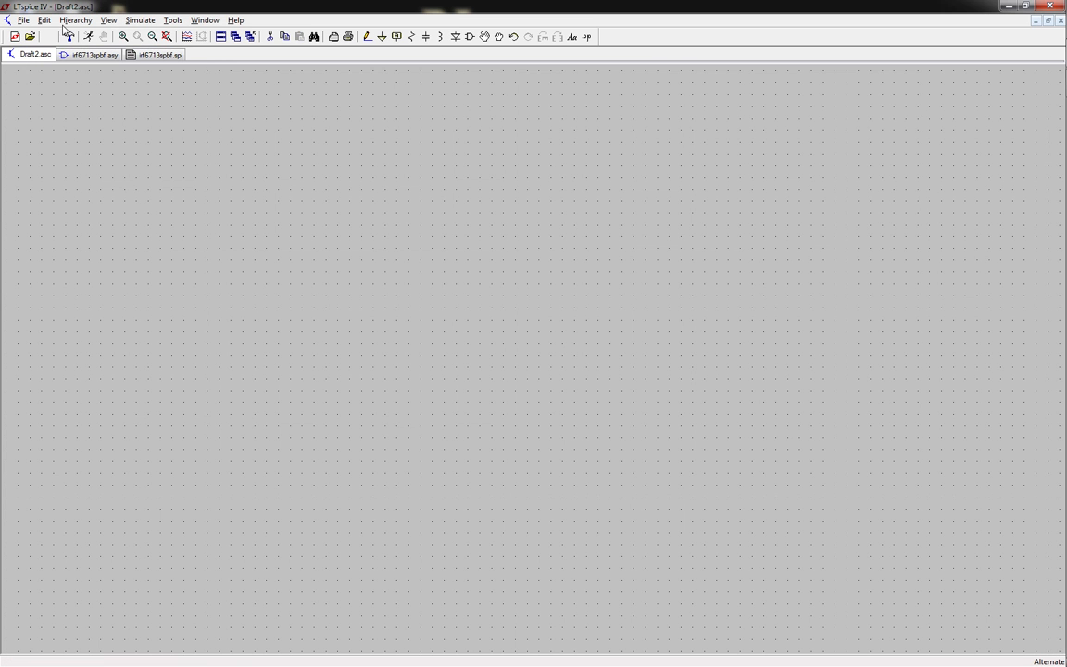
click(469, 37)
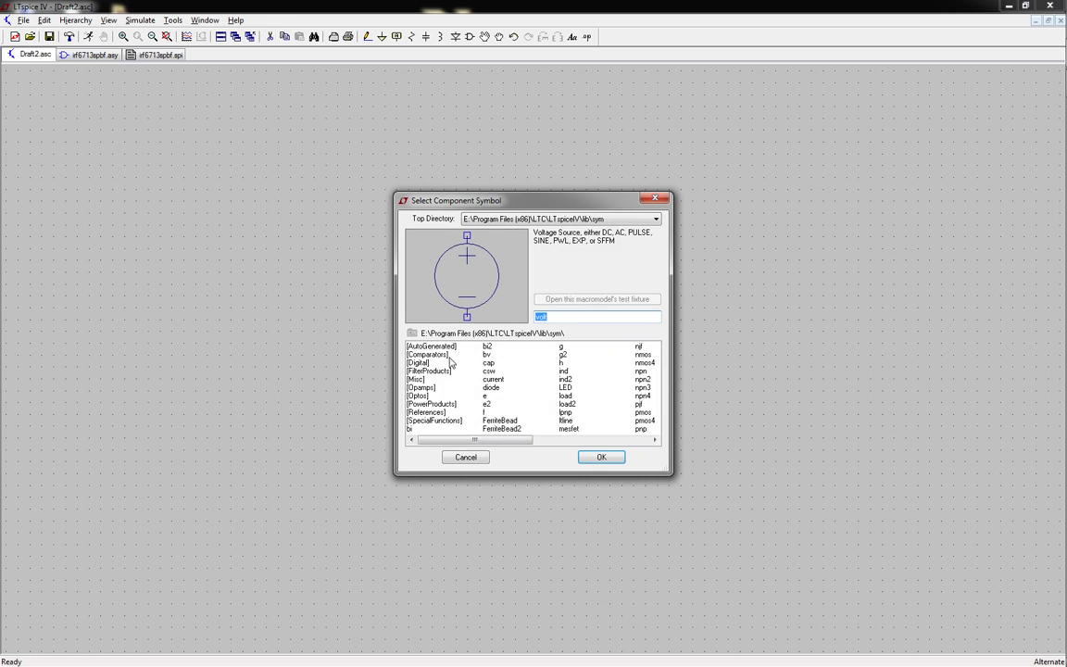
double_click(443, 347)
click(428, 354)
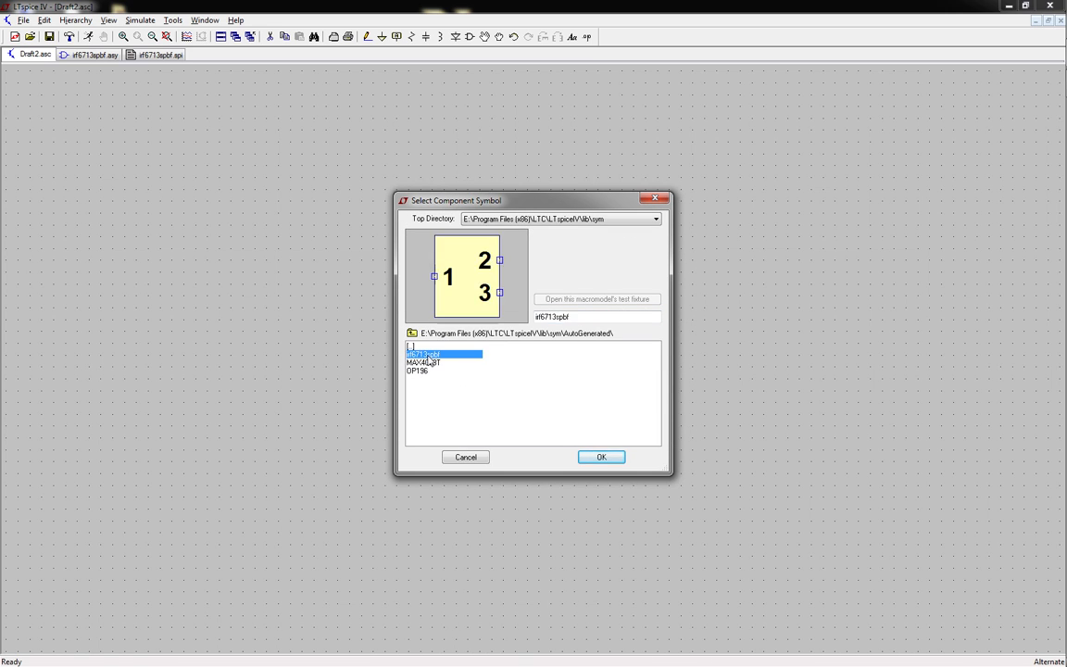
double_click(429, 356)
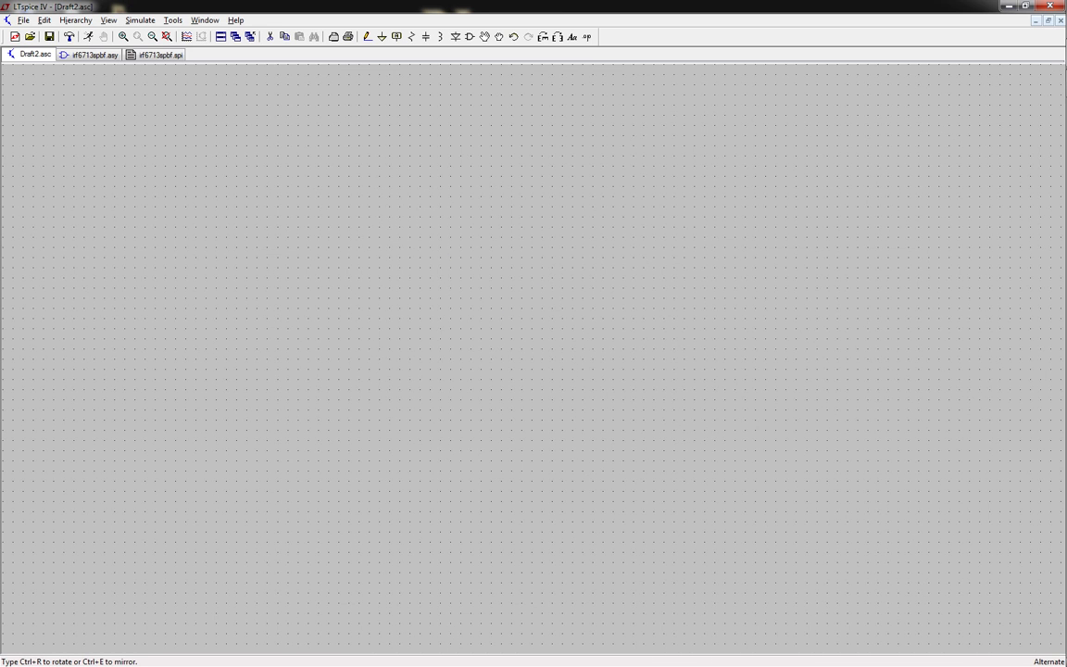
click(463, 268)
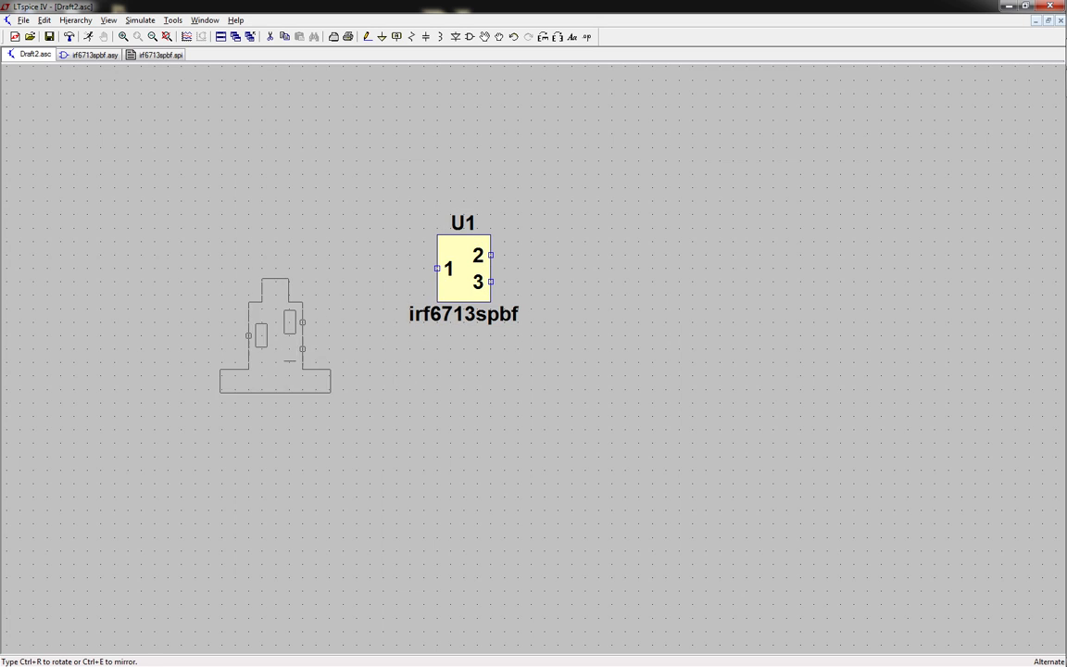
key(Escape)
Check the node designations in irf6713spbf.spi and place a voltage source to the lower left of U1 in Draft2.asc
click(139, 53)
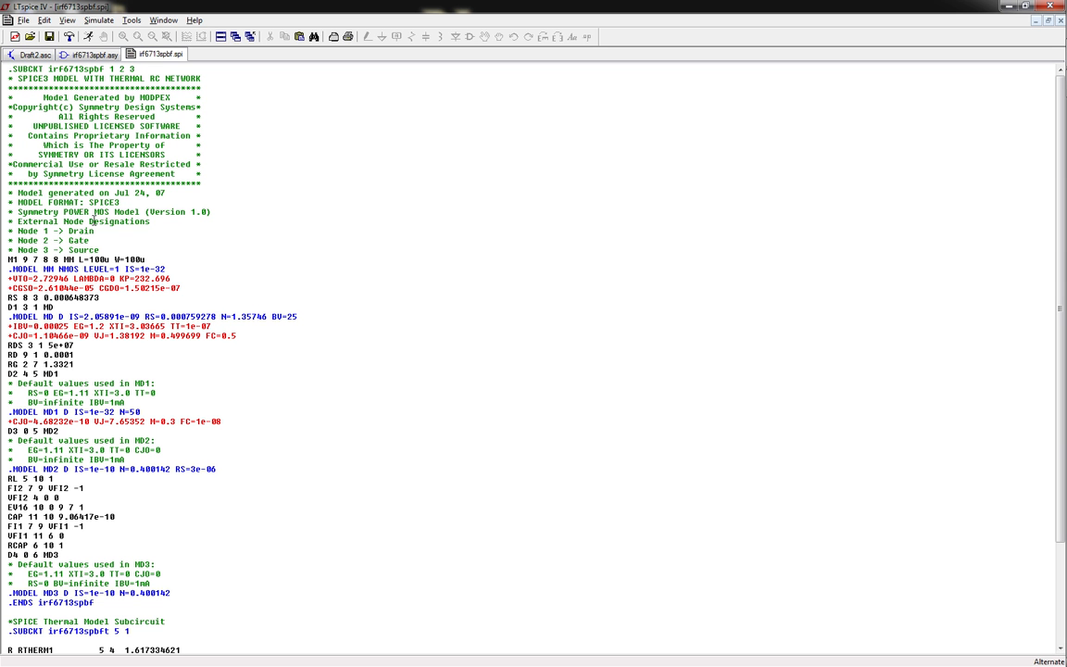
click(35, 54)
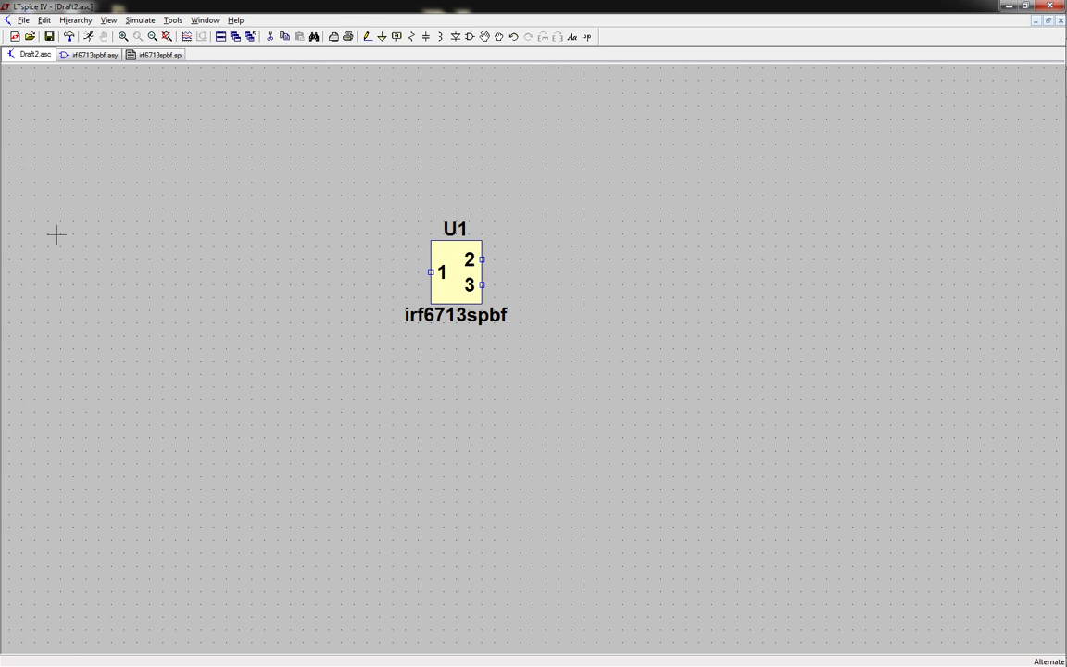
click(470, 38)
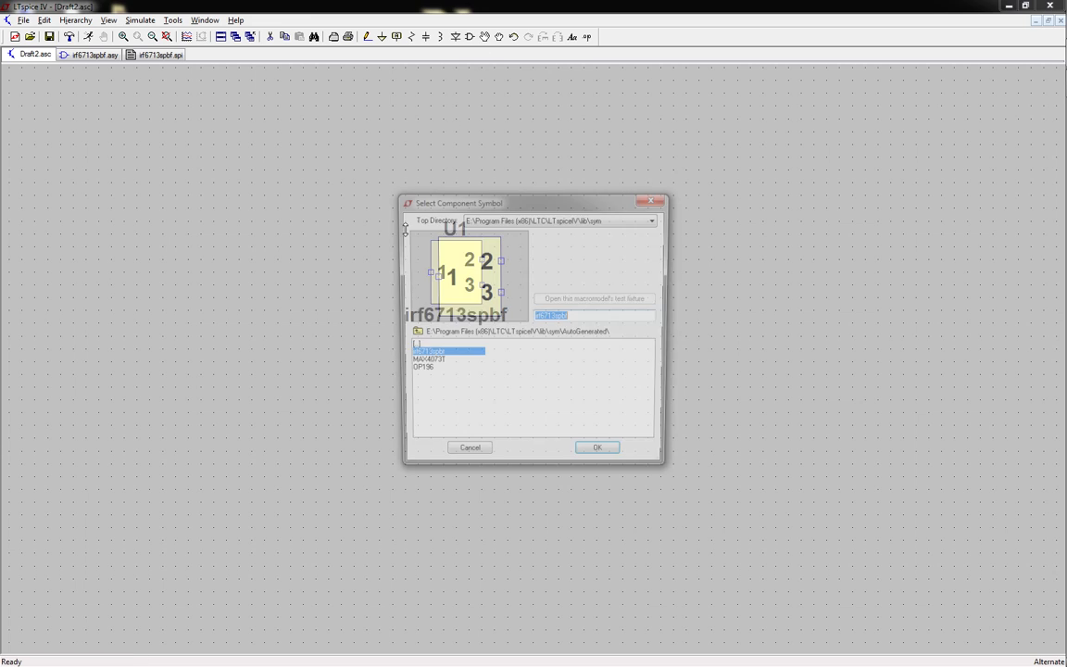
text(voltage)
key(Return)
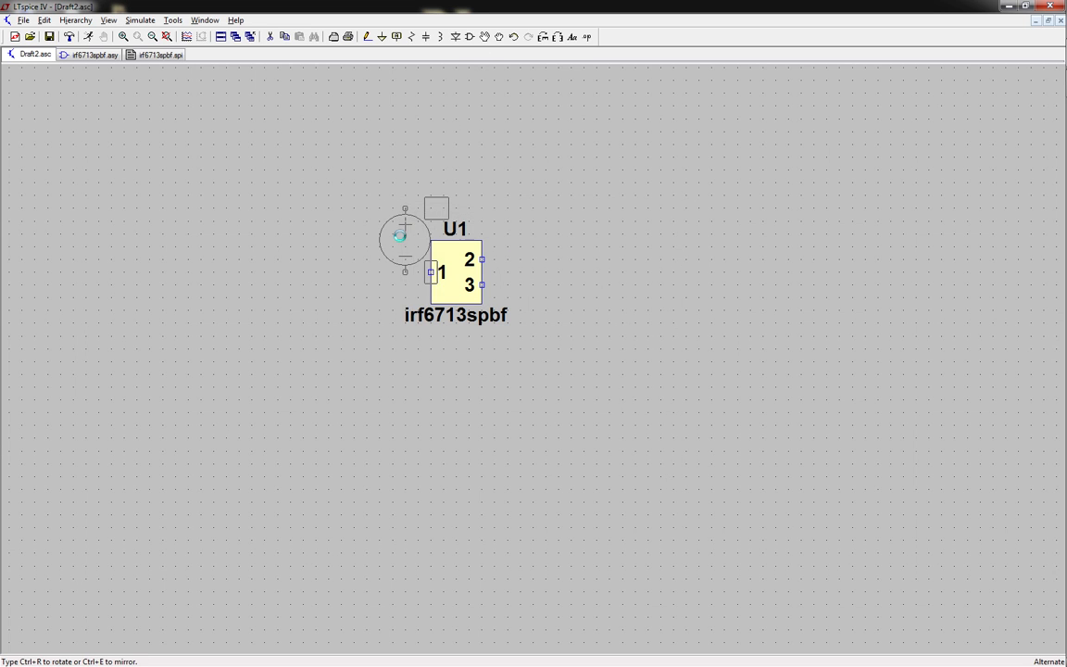
click(264, 314)
key(Escape)
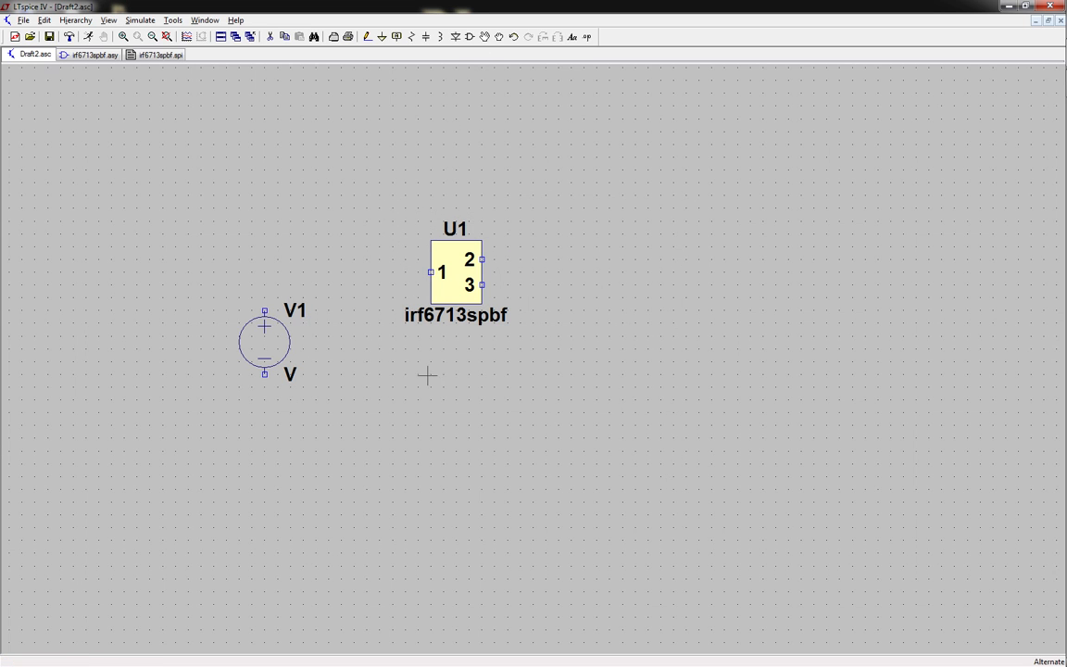
Place a resistor with a ground below it to the lower right of U1, and wire both to U1's pin 3
key(r)
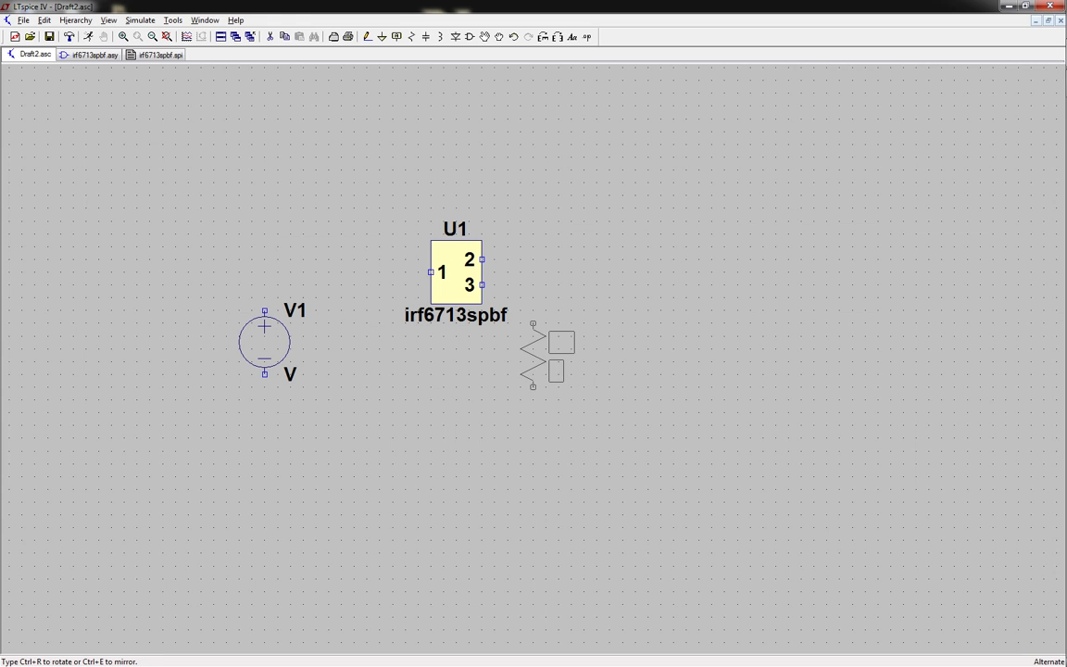
click(533, 324)
key(g)
click(532, 426)
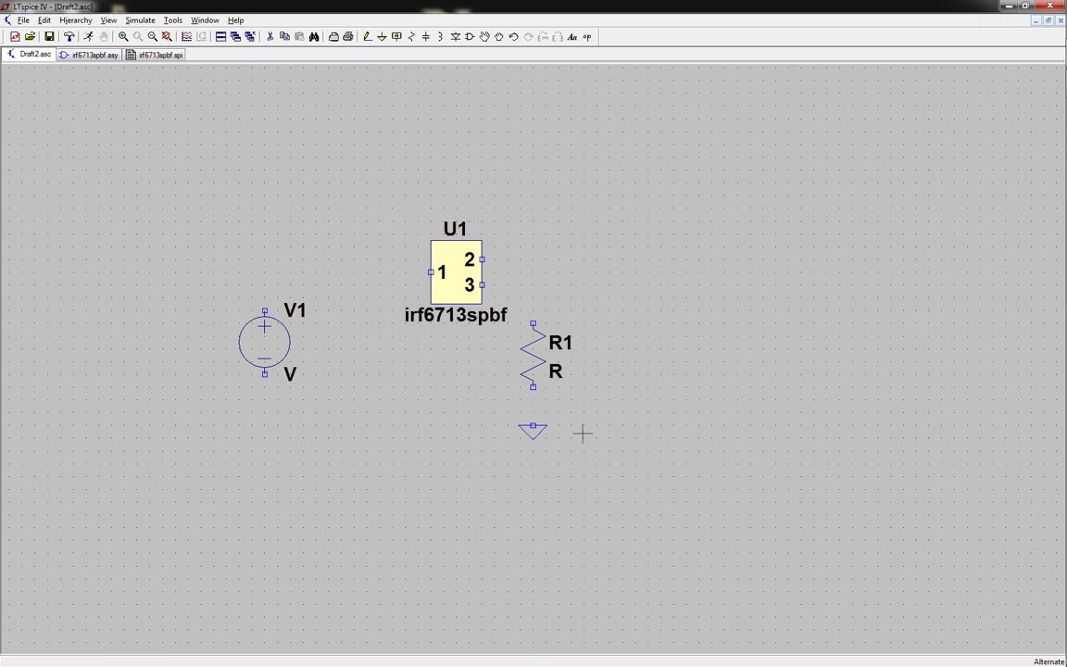
key(F3)
click(532, 429)
click(482, 284)
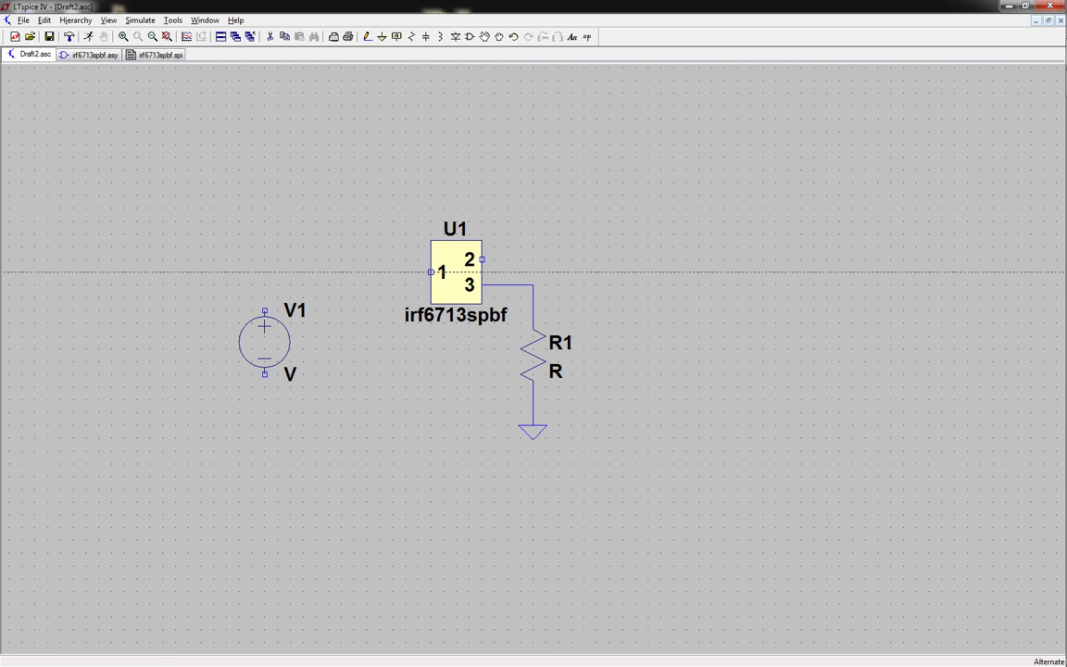
Wire V1's positive terminal to U1's pin 1 and its negative terminal to the ground node under R1
click(431, 271)
click(265, 271)
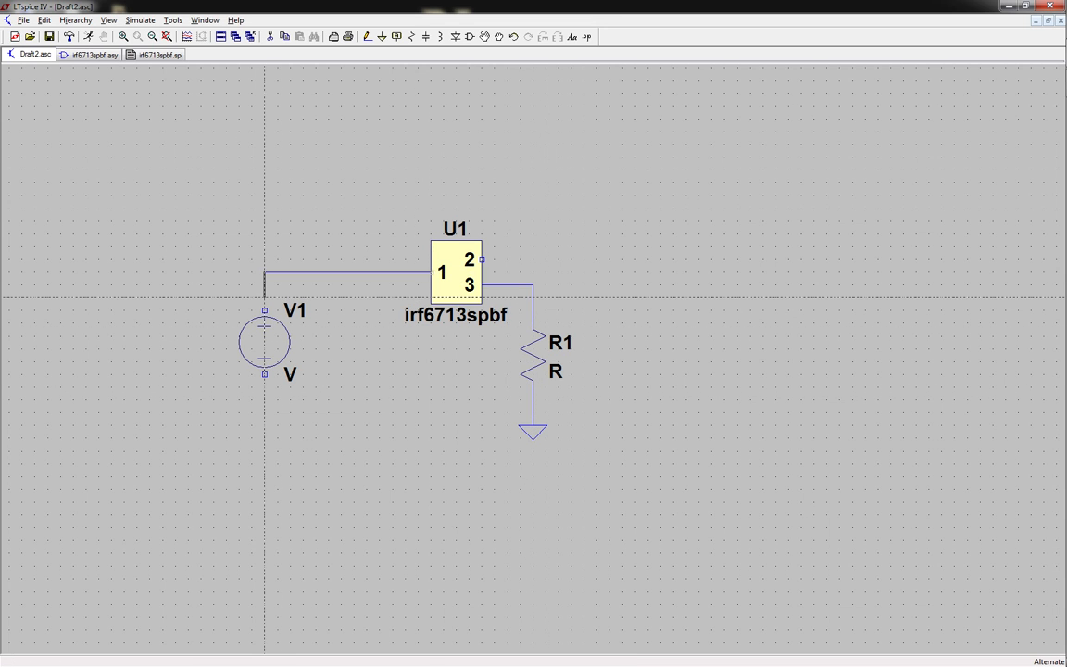
click(265, 310)
click(265, 374)
click(265, 411)
click(533, 411)
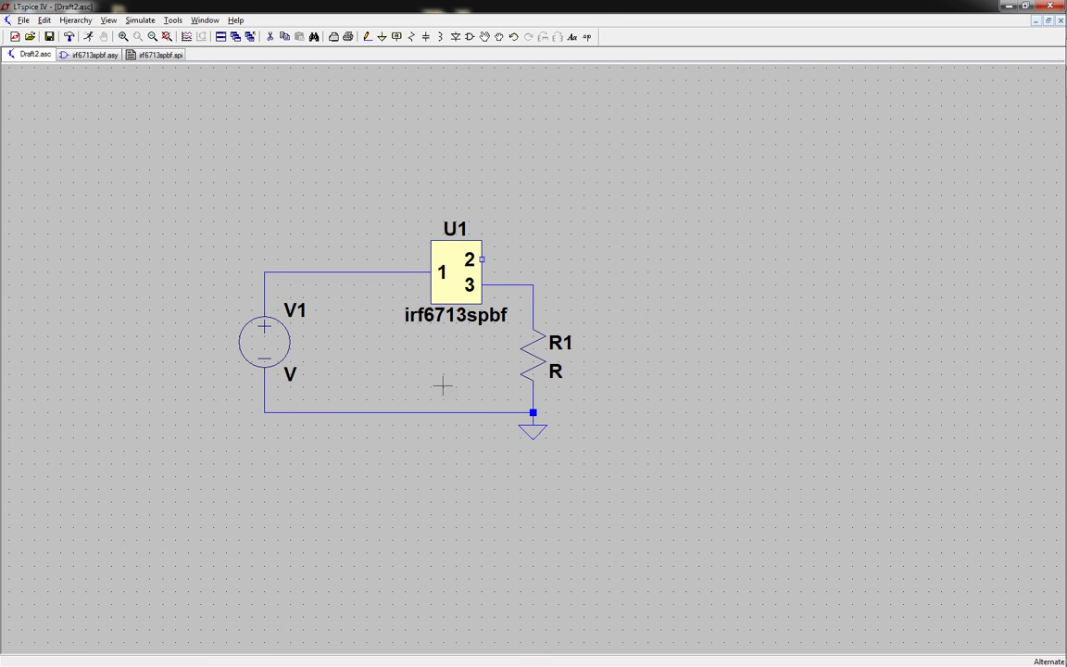
Draw a wire from U1's pin 2 rightward past R1 and down to where a second source can connect
click(482, 259)
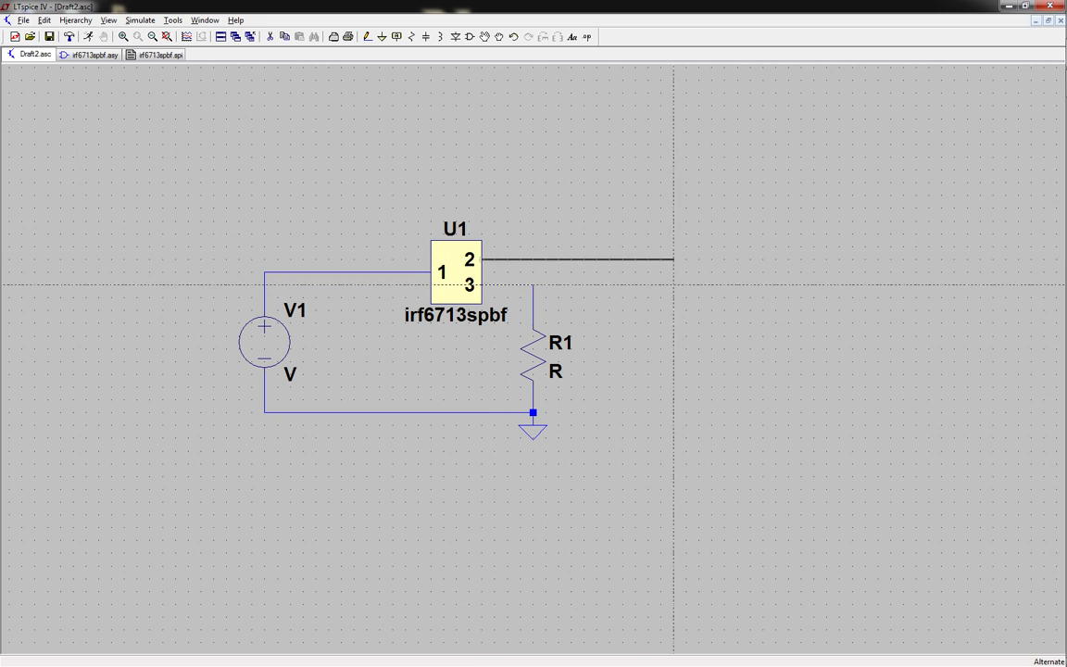
click(686, 260)
click(687, 322)
right_click(686, 323)
right_click(491, 363)
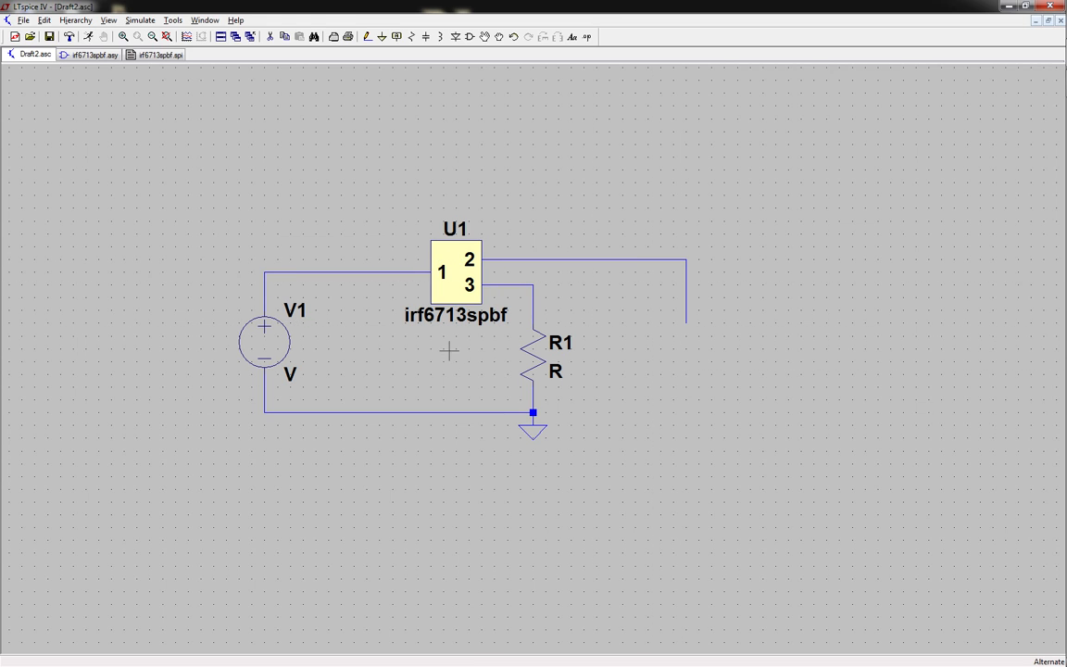
Copy voltage source V1 to the open end of the pin 2 wire and connect the copy's negative terminal to ground
key(F6)
click(268, 350)
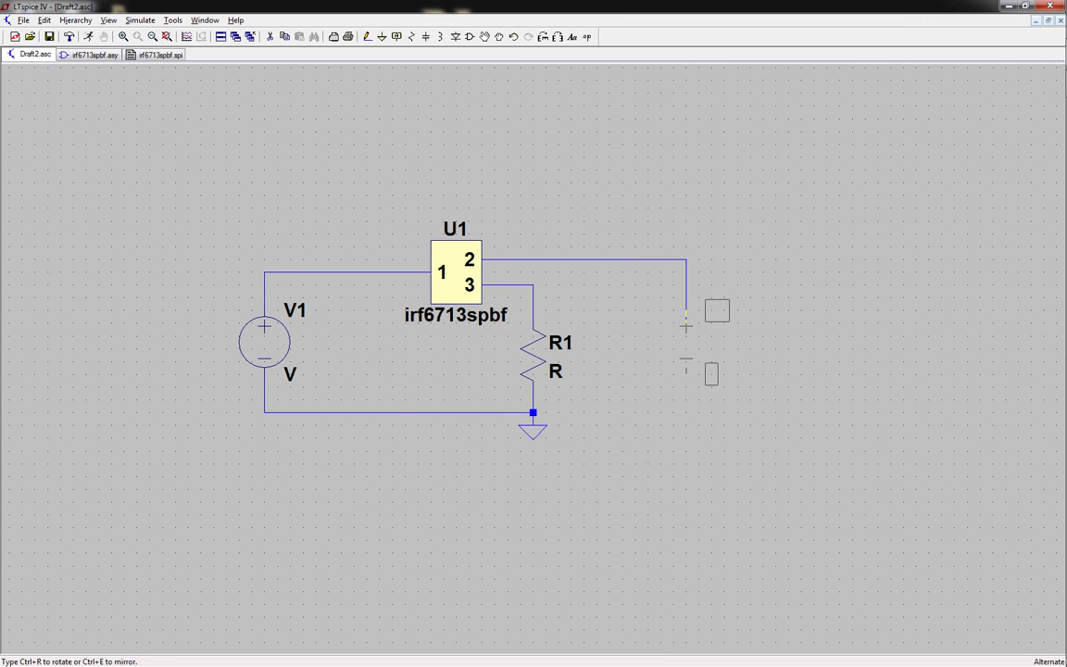
click(689, 362)
key(F3)
click(686, 387)
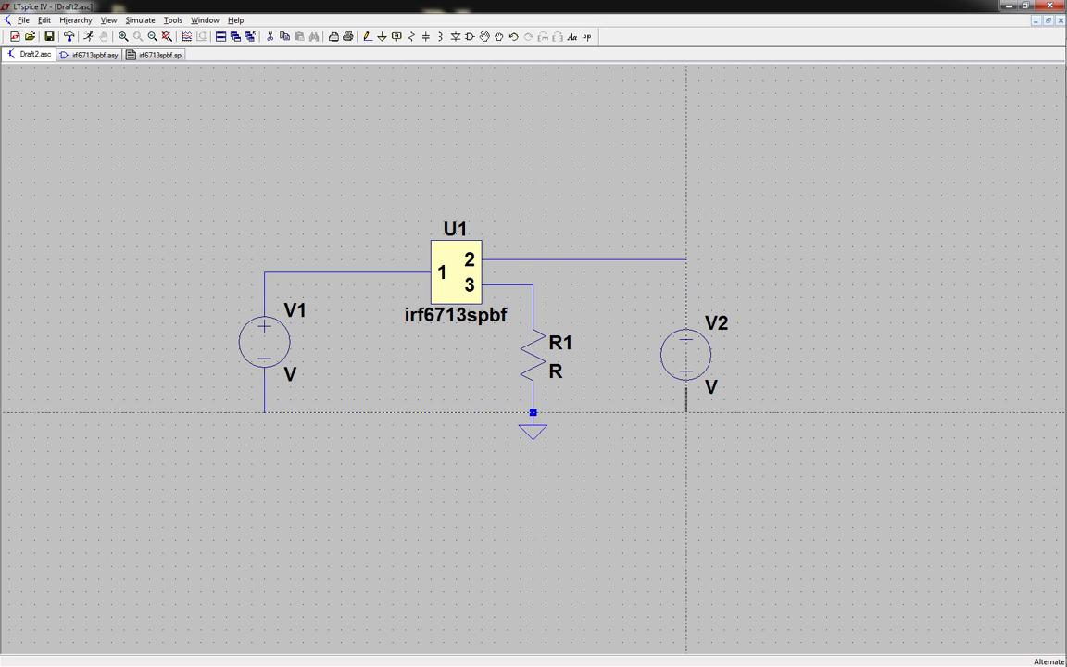
click(533, 412)
right_click(530, 419)
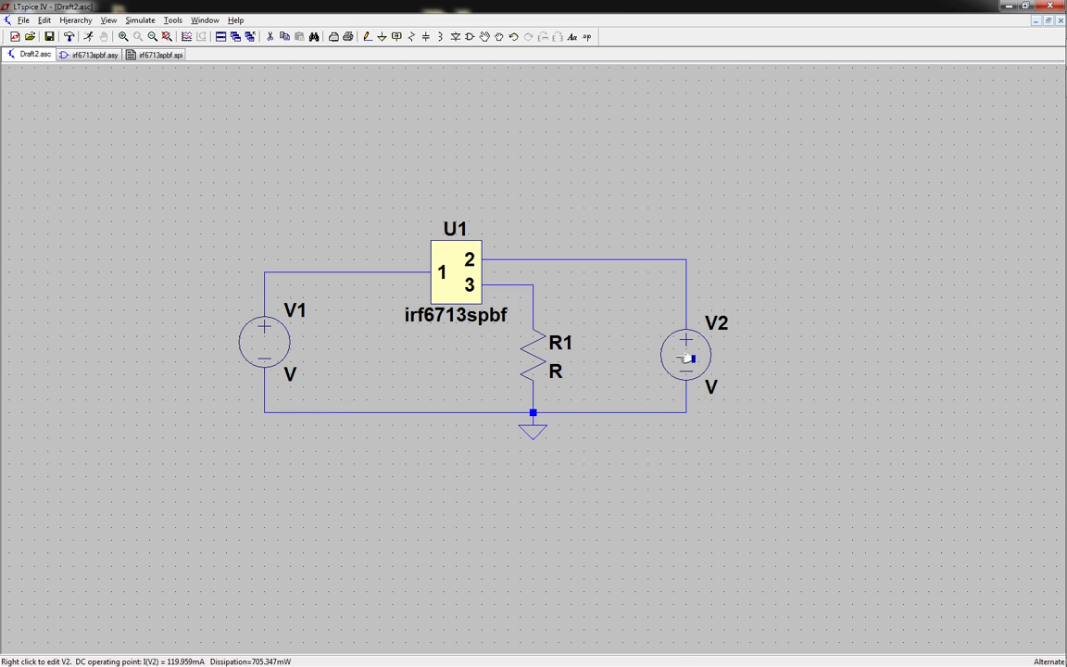
Set the DC value of source V2 to 0 V and the resistance of R1 to 1 ohm
right_click(686, 359)
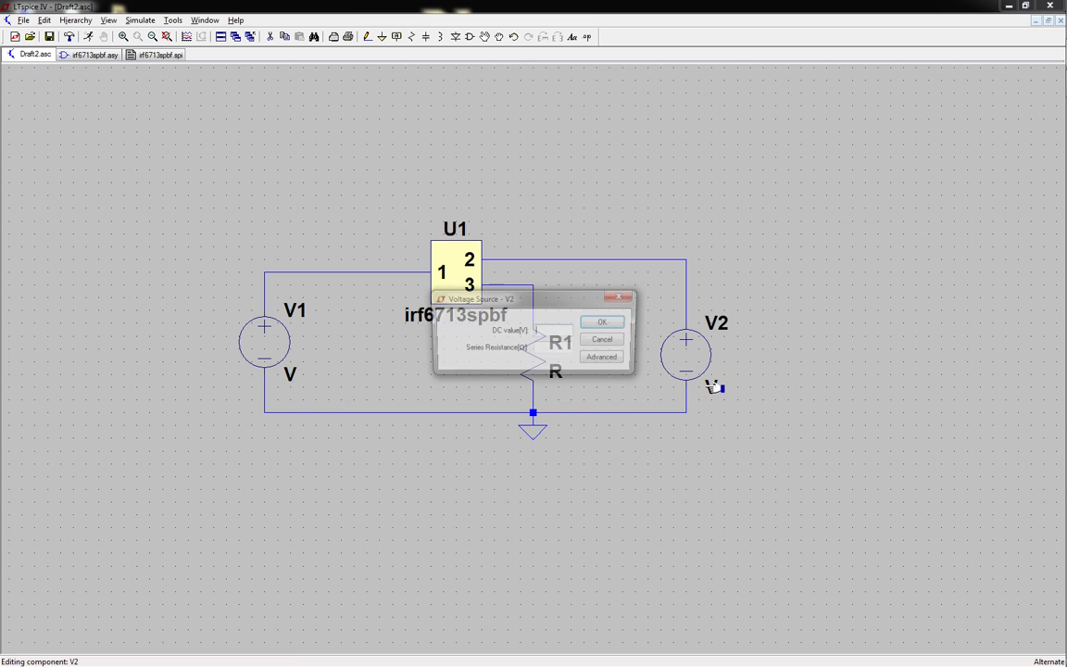
click(604, 341)
right_click(548, 368)
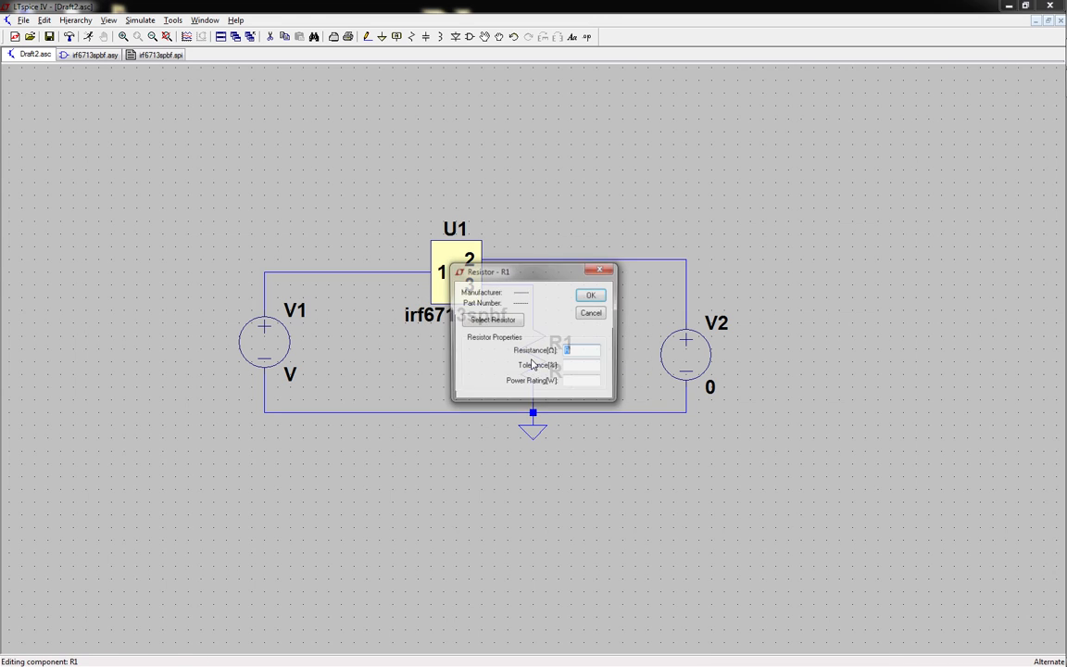
text(1)
key(Return)
Set the DC value of source V1 to 12 V
right_click(302, 362)
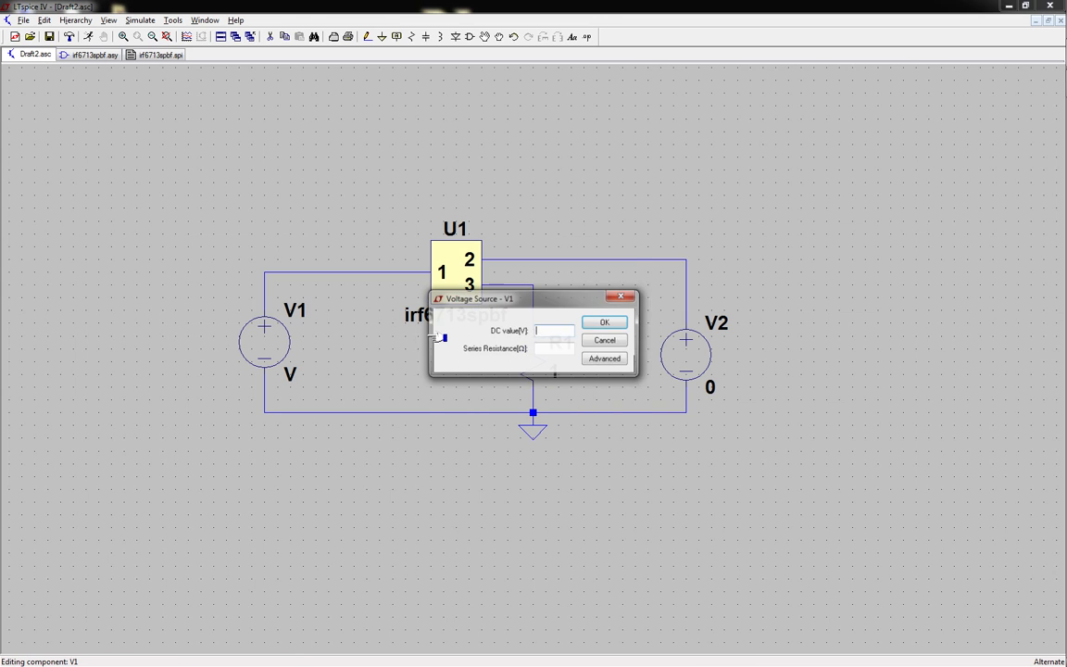
text(12)
key(Return)
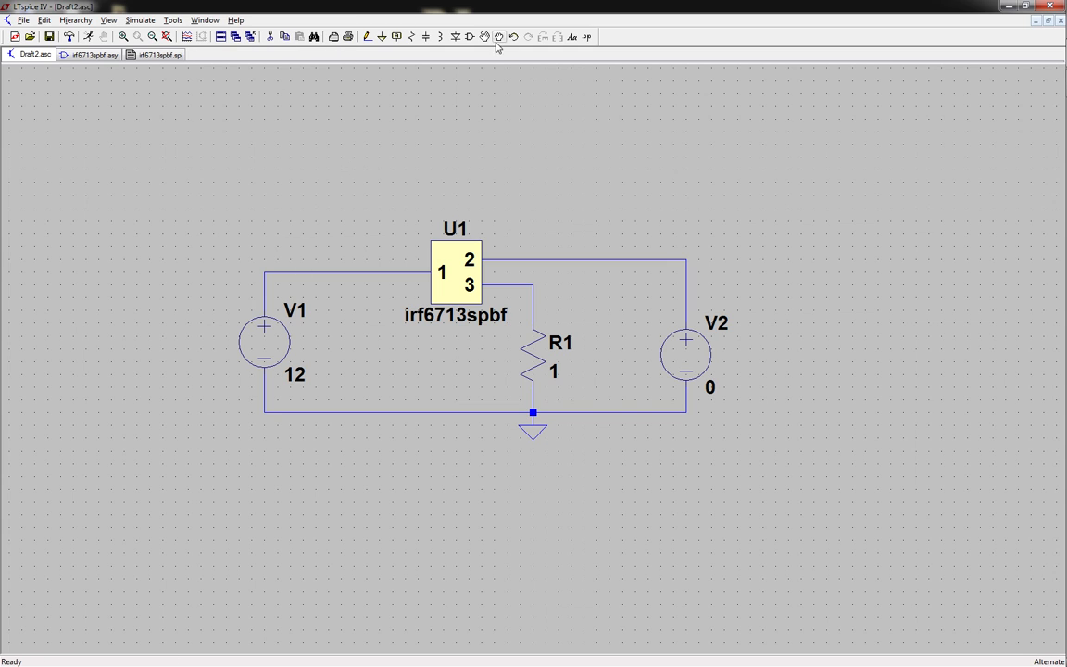
Run a transient simulation with a stop time of 20m
click(72, 37)
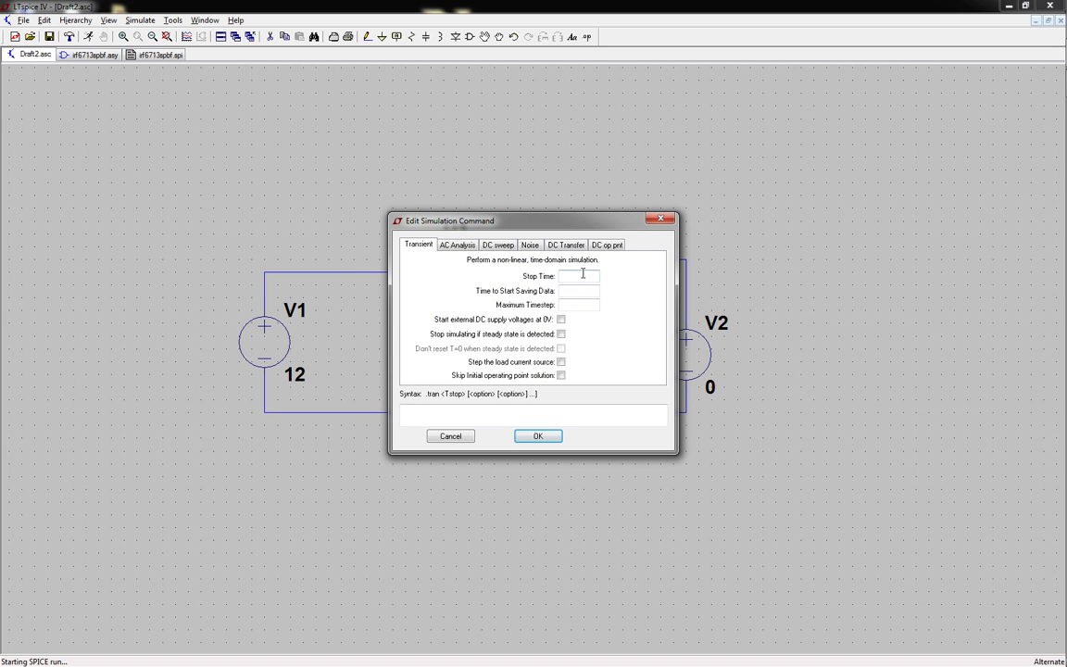
text(20m)
key(Return)
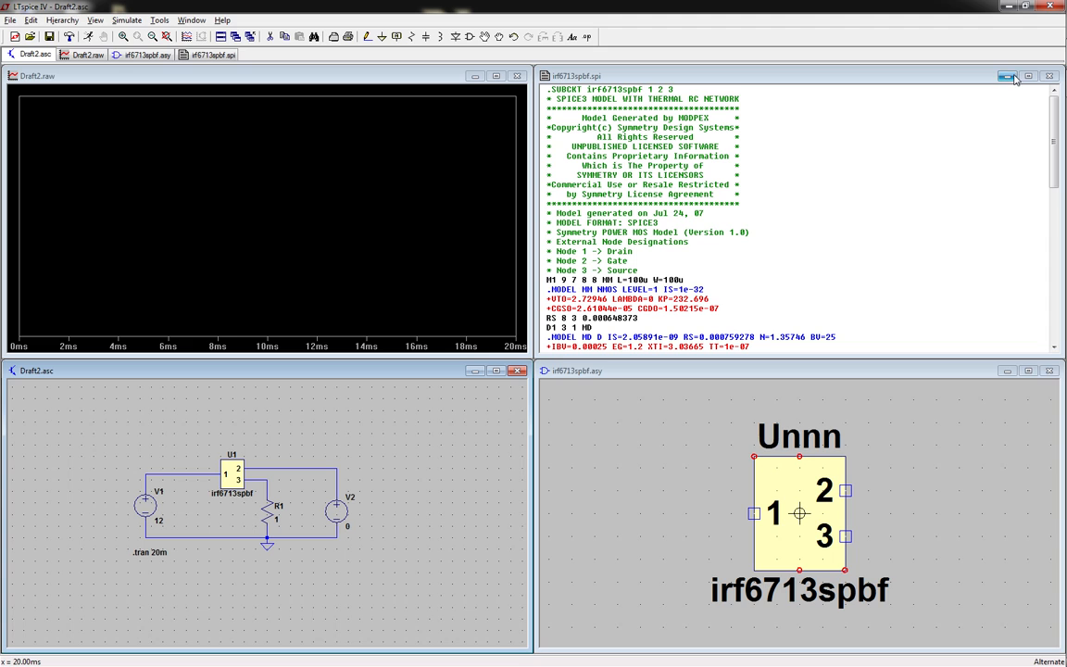
Tile only the Draft2 waveform and schematic windows across the full width, and plot the current through R1
click(1049, 369)
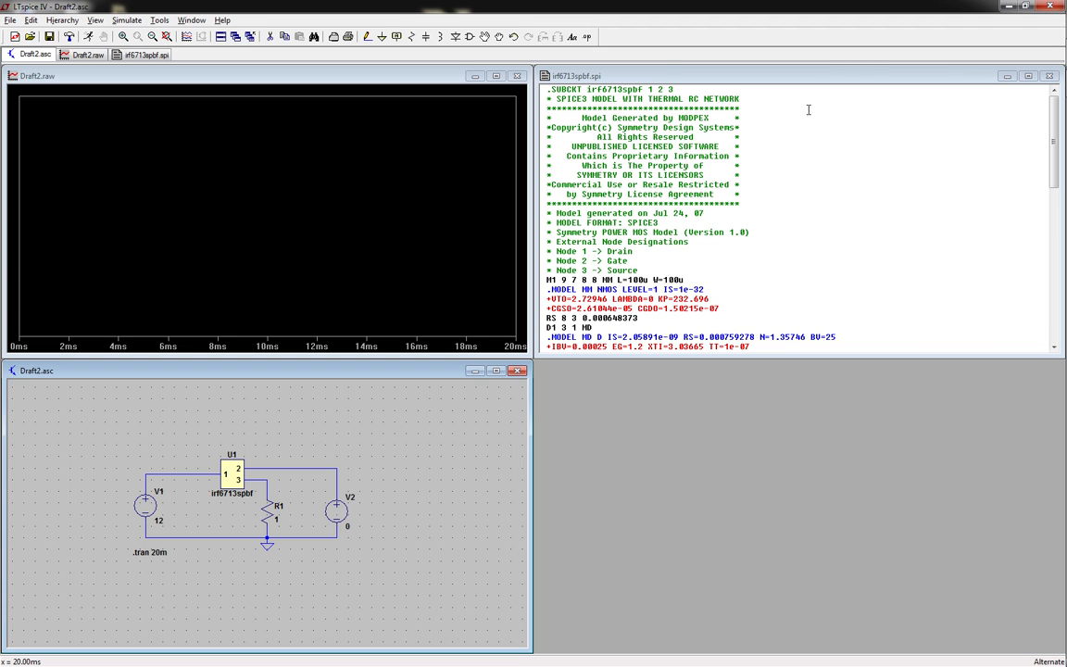
click(1007, 76)
click(322, 88)
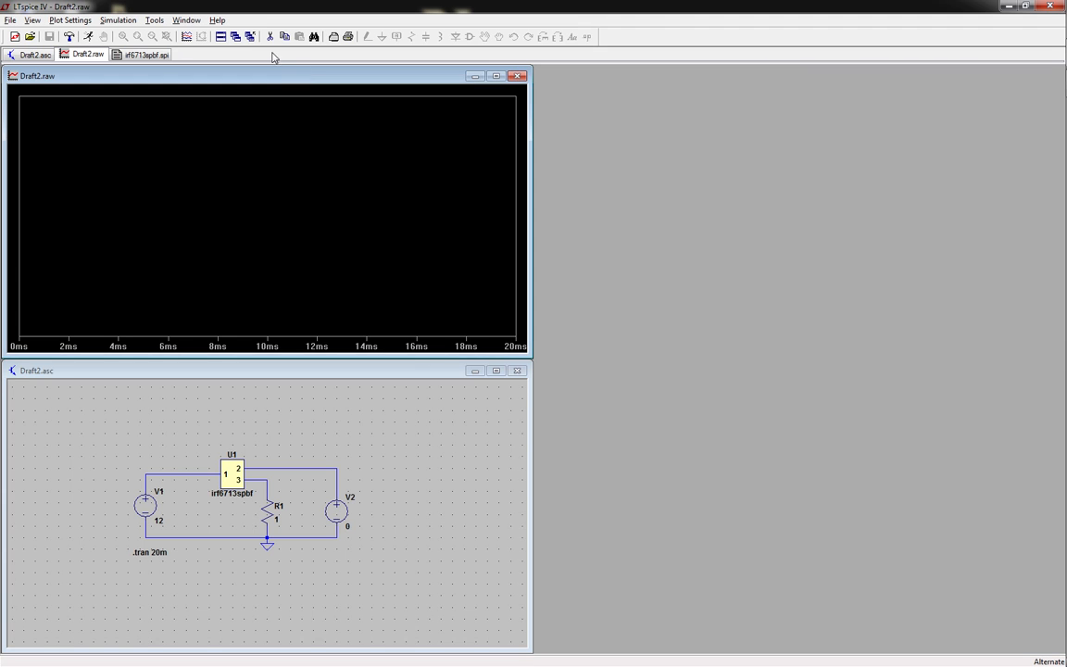
click(220, 37)
click(462, 360)
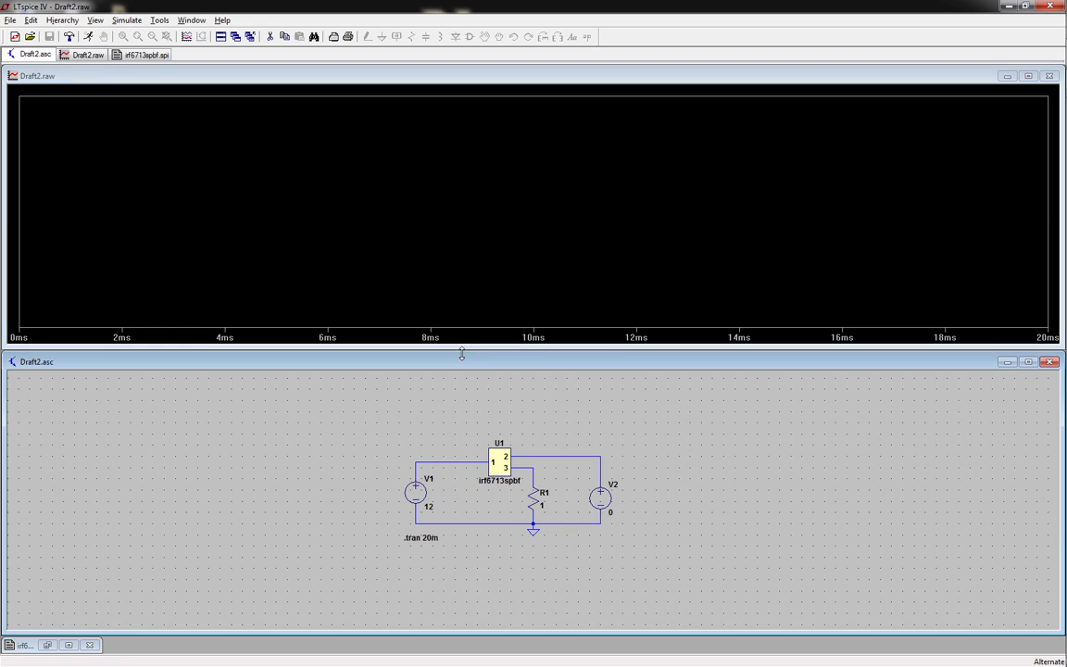
click(532, 503)
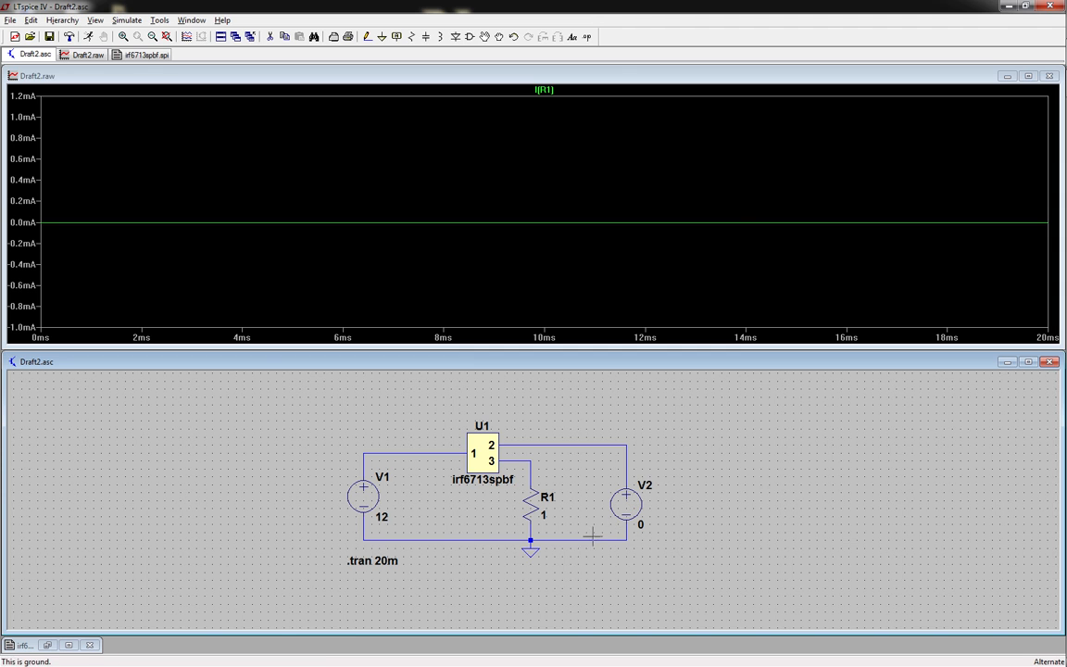
Set the DC value of source V2 to 12 V and rerun the transient simulation
right_click(629, 517)
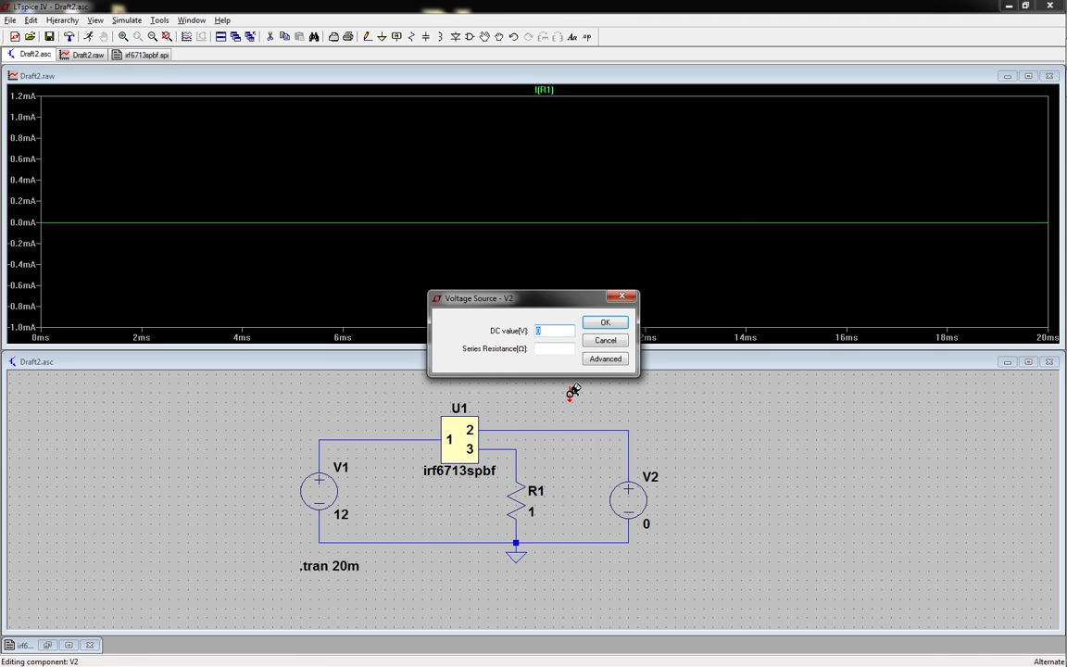
text(12)
key(Return)
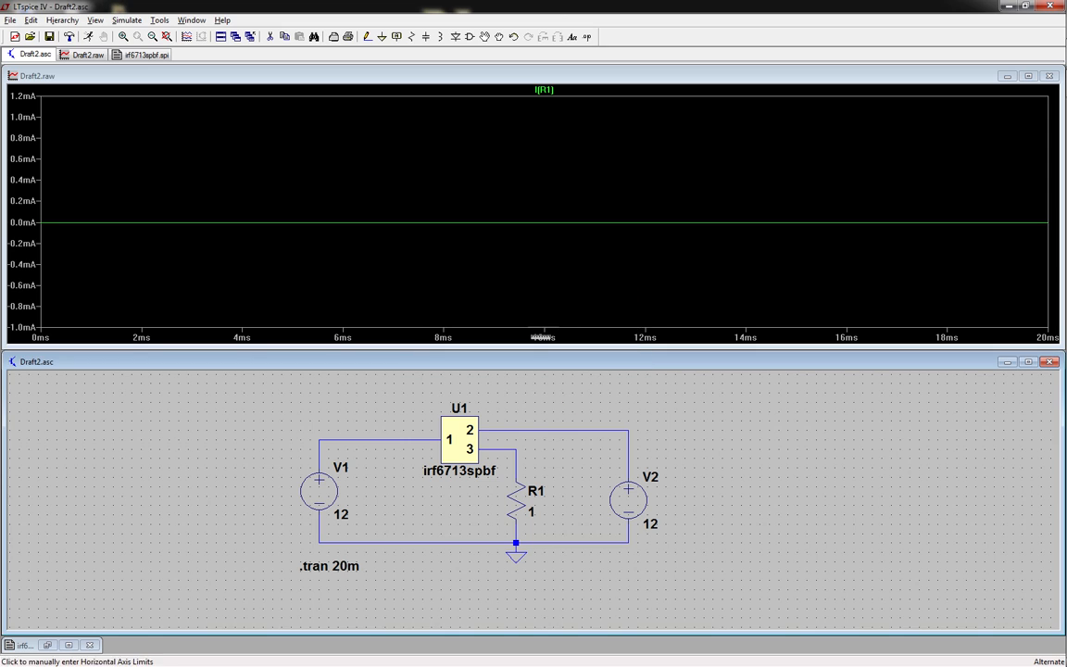
click(90, 35)
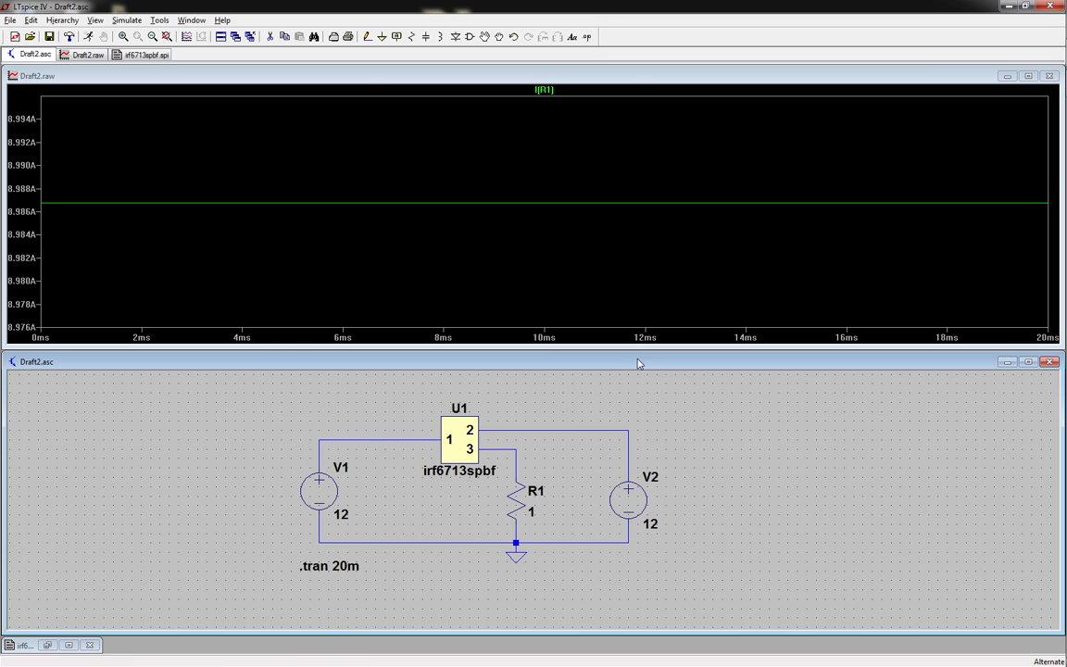
Switch to the browser, review the specifications on the IRF6713 part summary page, and return to LTspice
key(alt+Tab)
scroll(576, 369, down, 3)
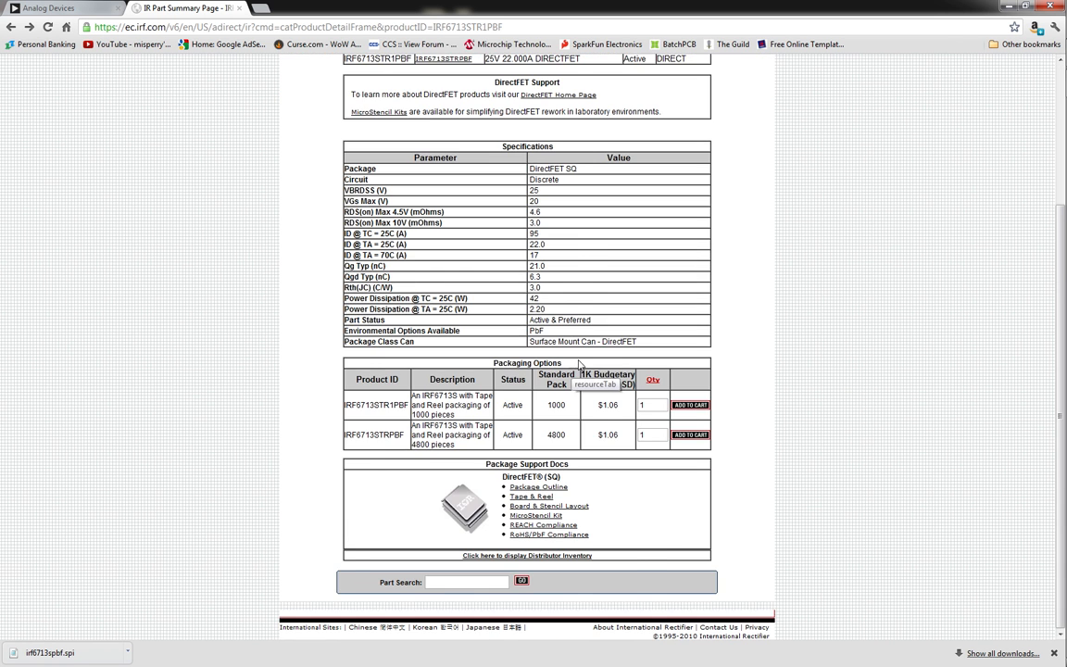
scroll(579, 364, up, 3)
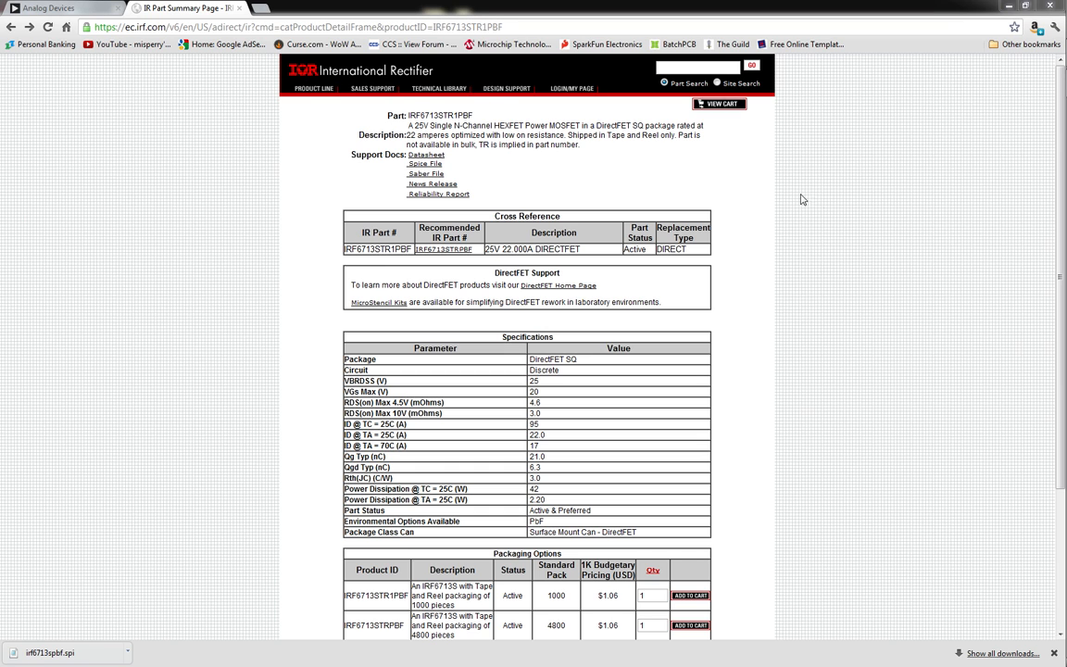
click(1009, 6)
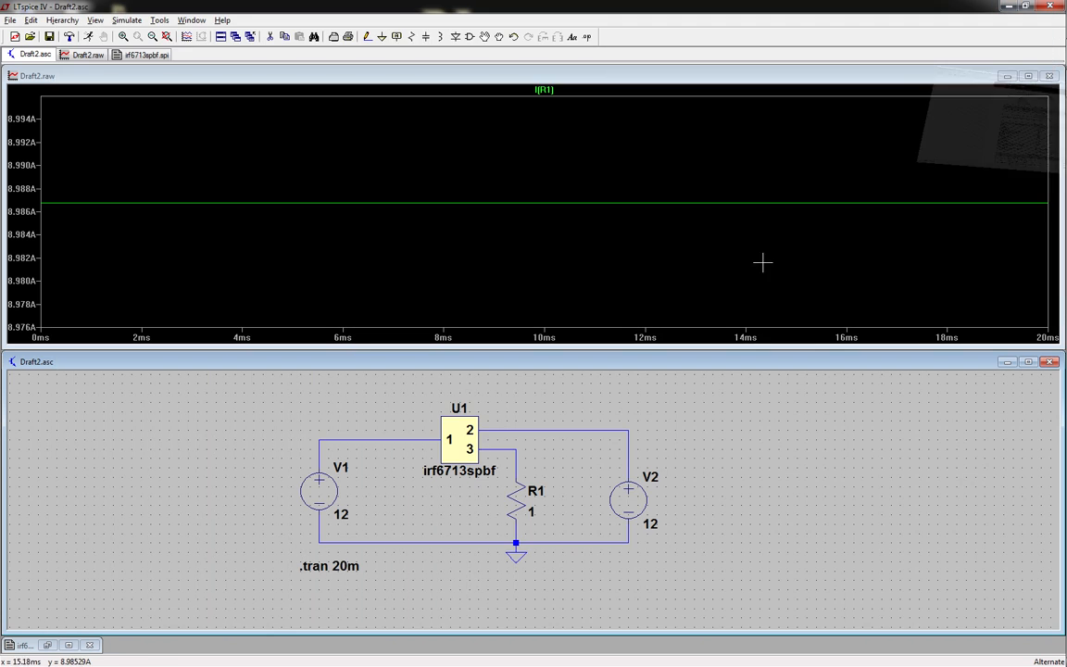
Set the DC value of source V2 to 15 V and rerun the transient simulation
right_click(645, 422)
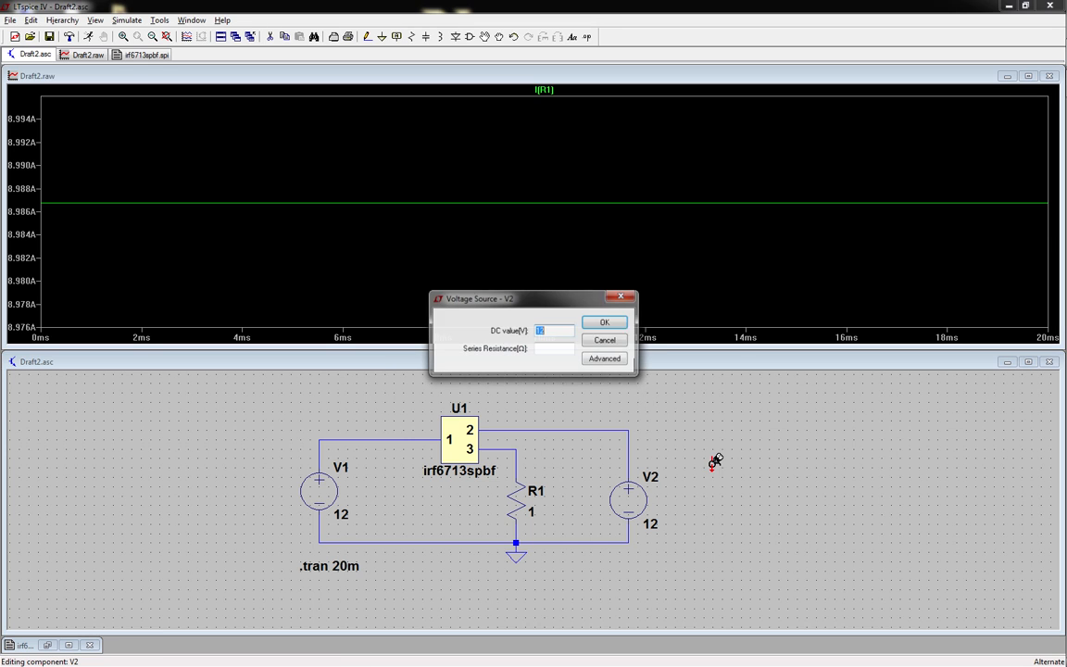
key(Return)
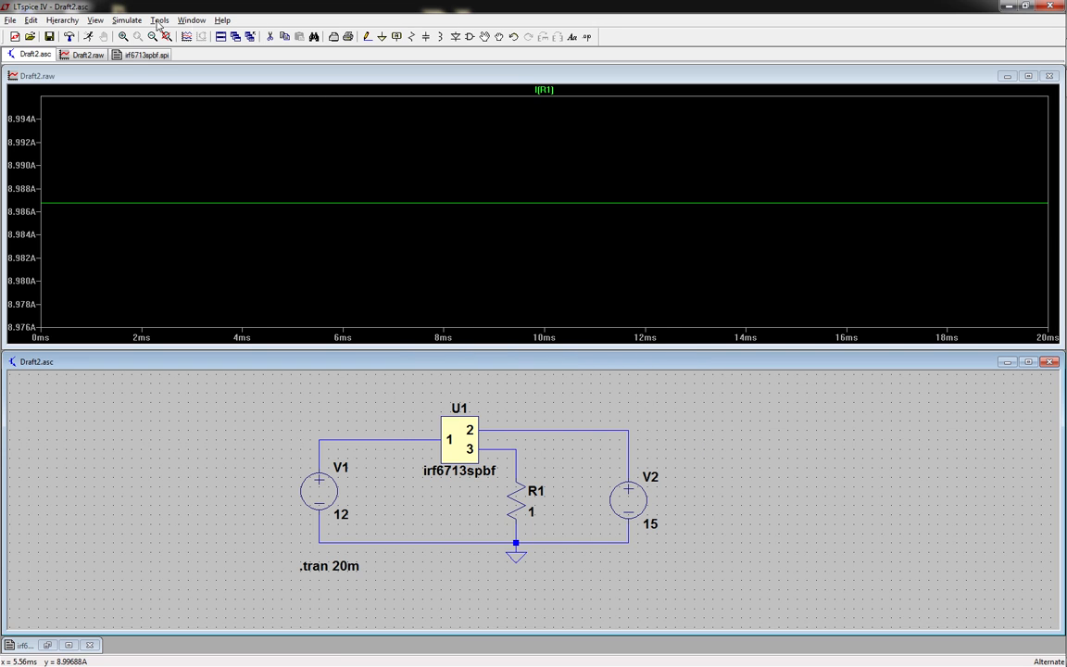
click(88, 37)
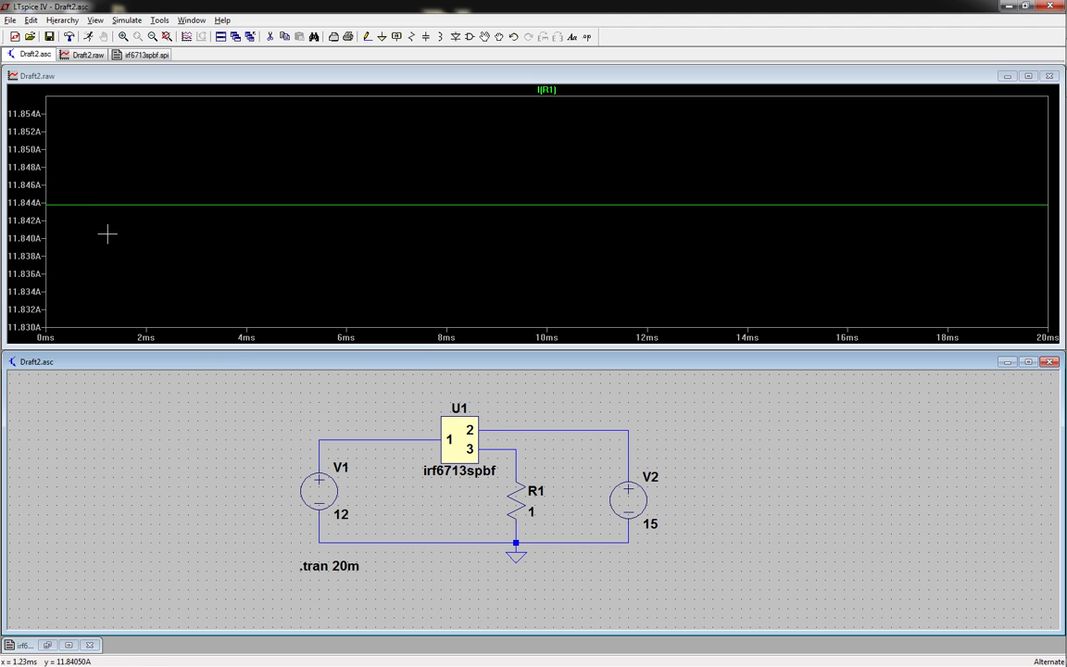
Set the DC value of source V2 to 0 V and rerun the transient simulation
right_click(627, 500)
text(0)
key(Return)
click(88, 36)
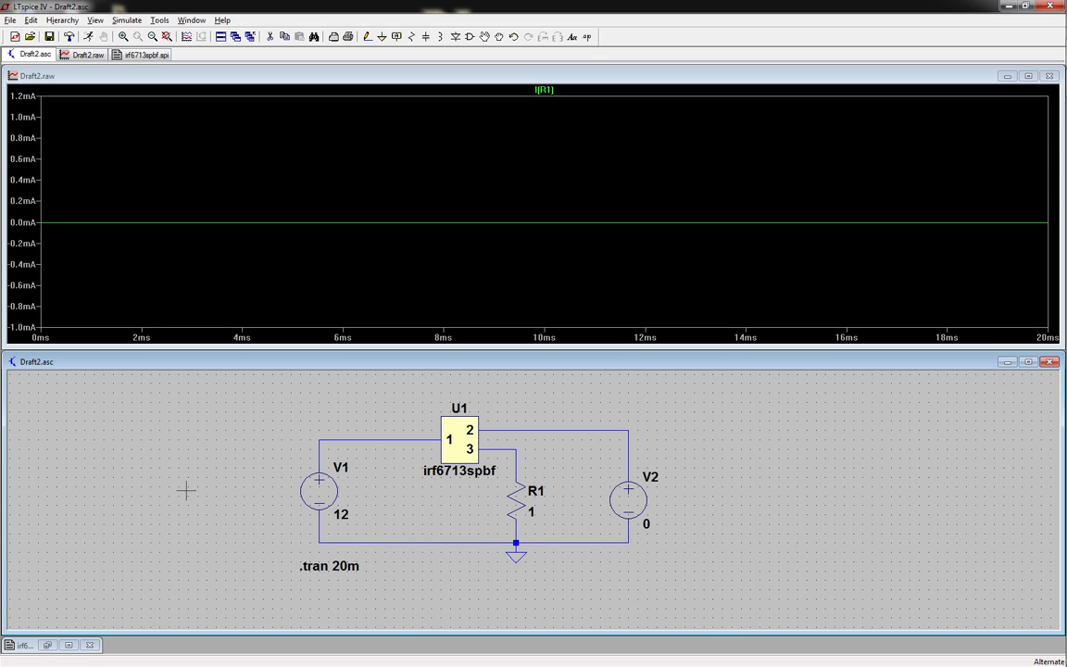
Place a generic diode in the empty area beside source V1 on the schematic
scroll(474, 517, down, 1)
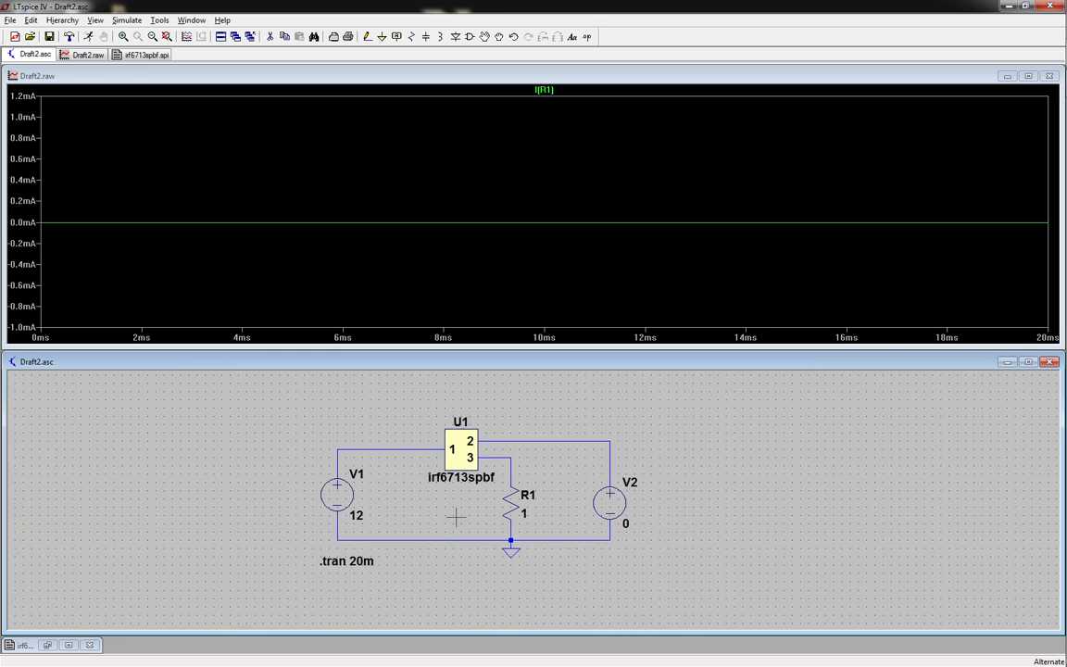
scroll(435, 514, down, 1)
scroll(250, 477, up, 2)
key(r)
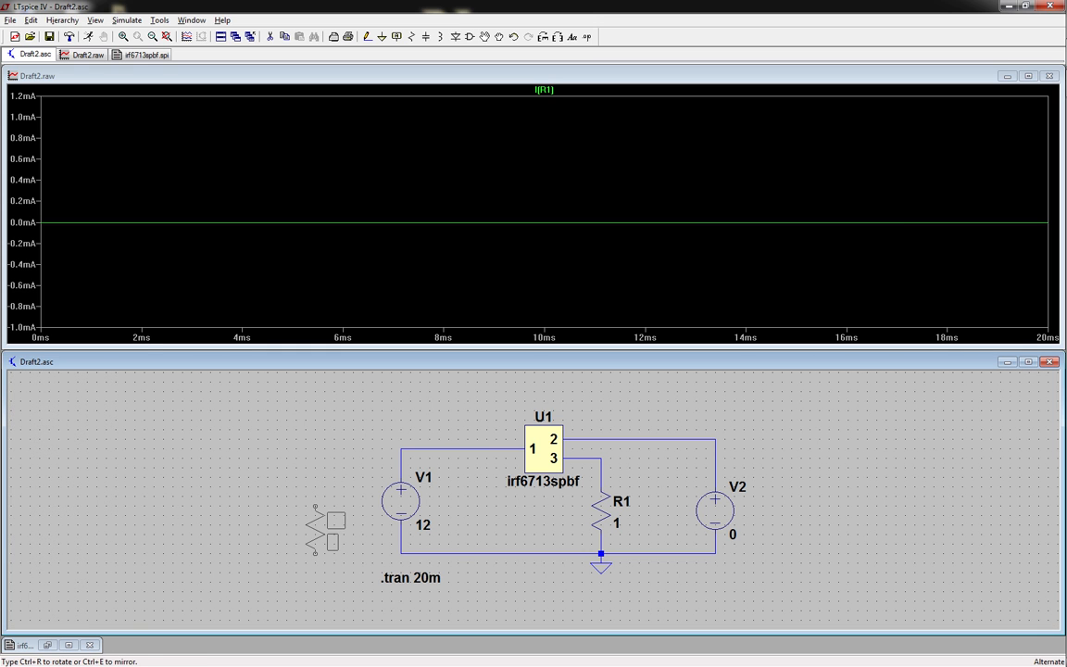
key(Escape)
key(d)
click(315, 451)
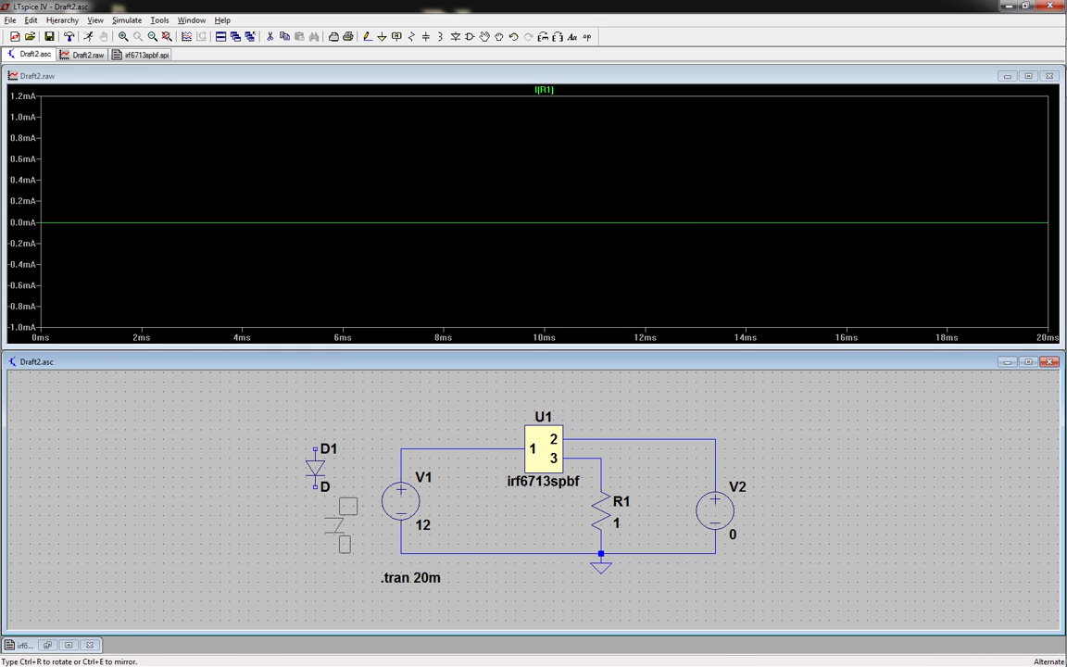
key(Escape)
Look through the list of available diode models for D1 and close it without picking one
right_click(321, 468)
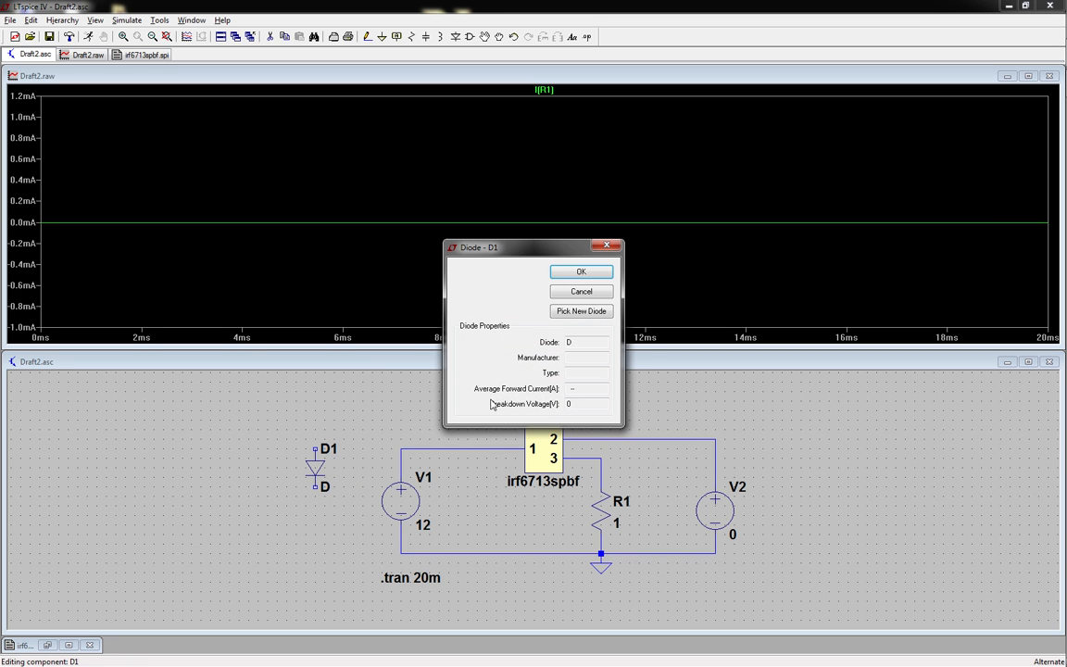
click(567, 312)
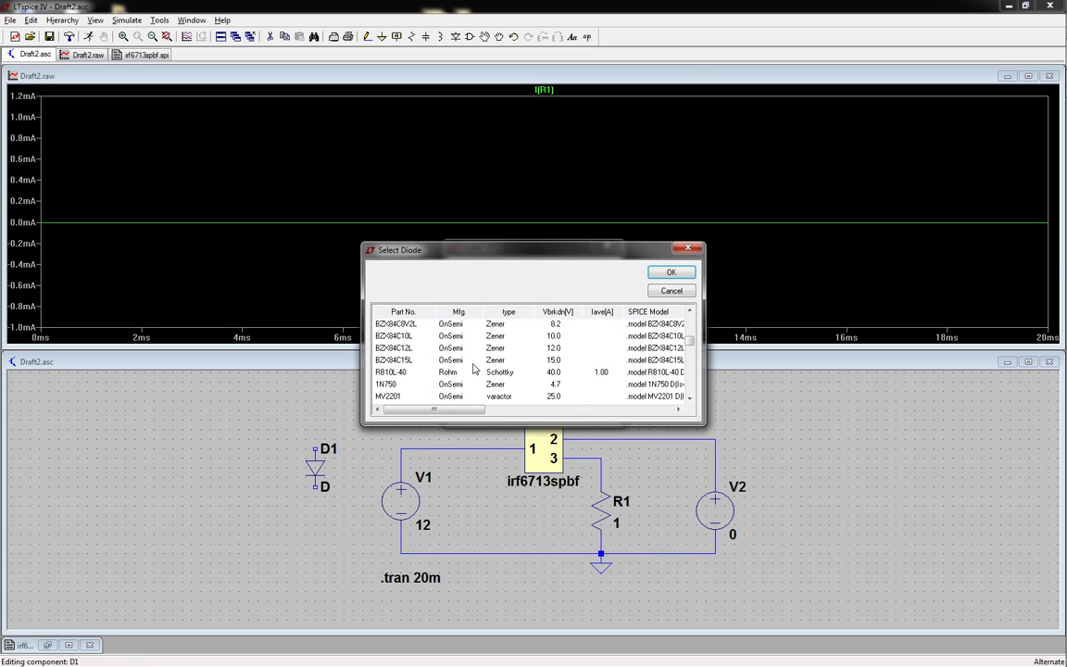
click(679, 292)
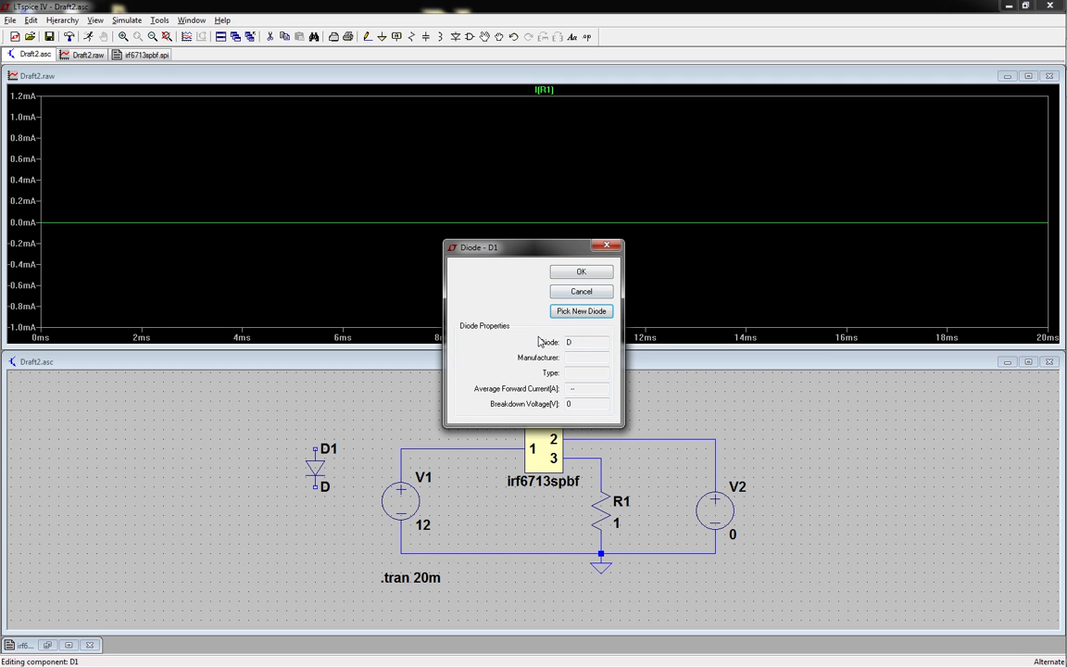
click(589, 294)
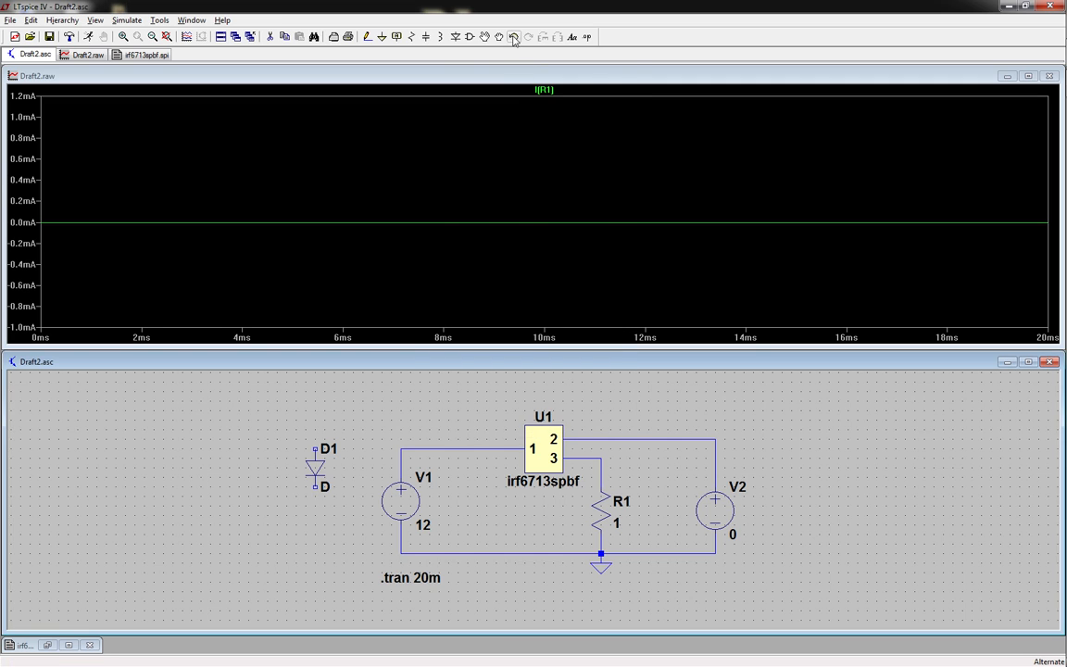
Insert an opamp2 component in the empty area beside diode D1
click(469, 37)
text(o)
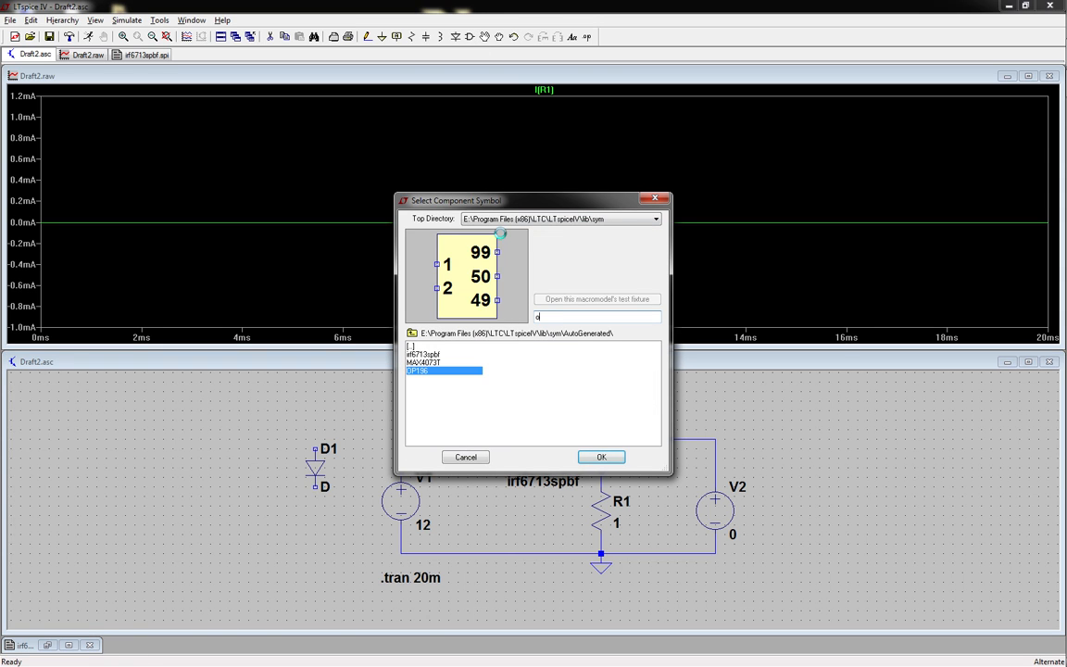
text(pamp2)
key(Return)
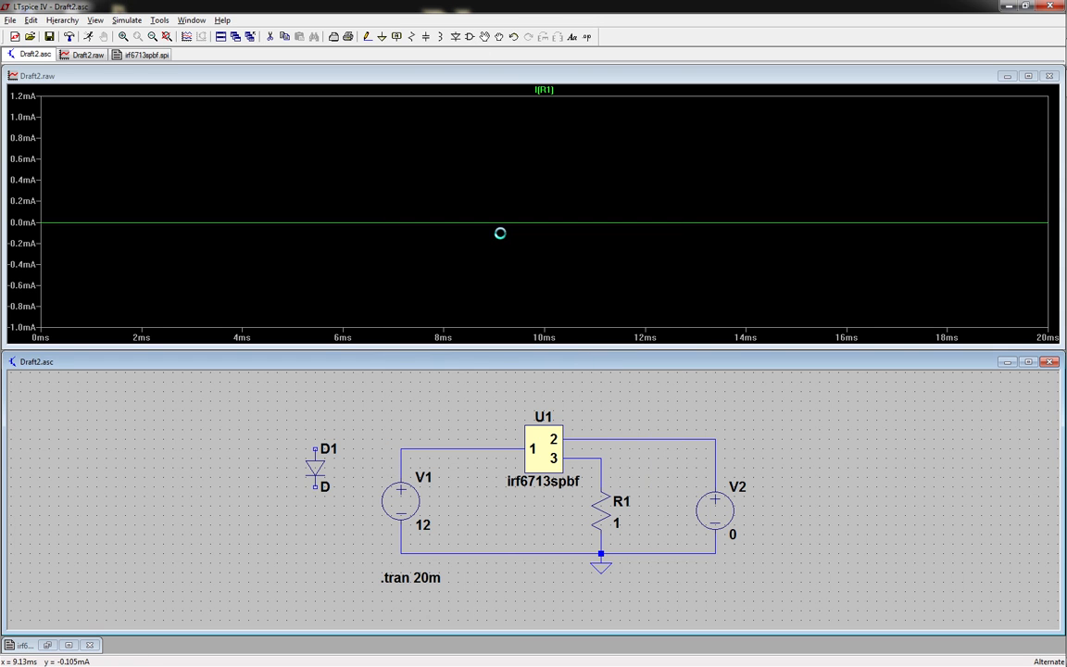
click(191, 508)
Compare the attribute editor of op amp U2 with the property dialog of diode D1, leaving both unchanged
right_click(181, 506)
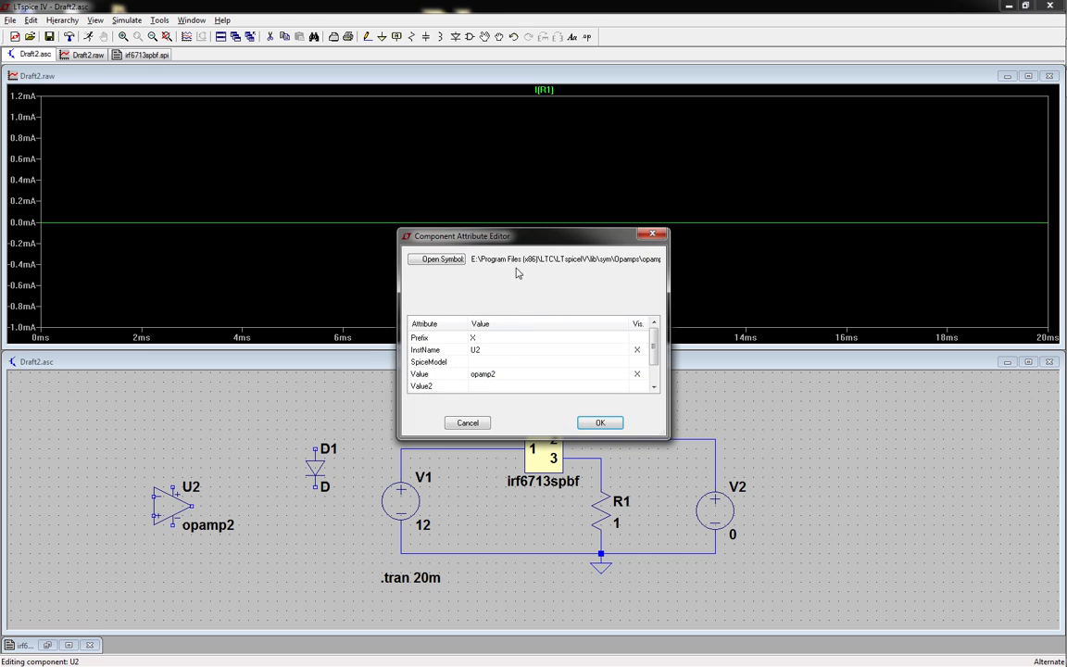
click(468, 422)
right_click(315, 468)
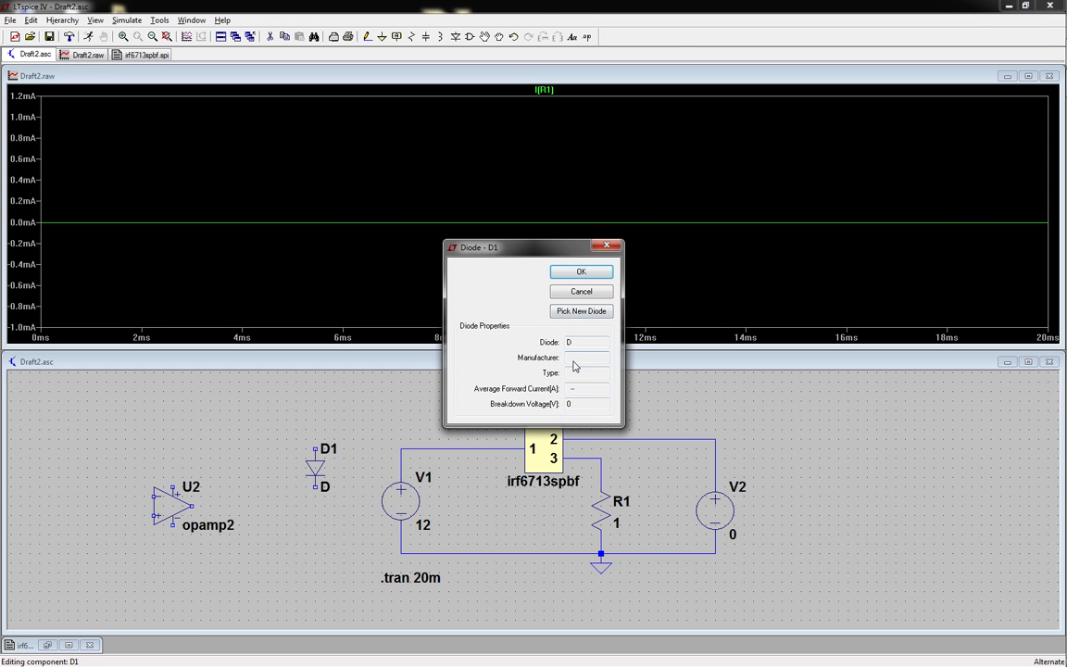
click(581, 291)
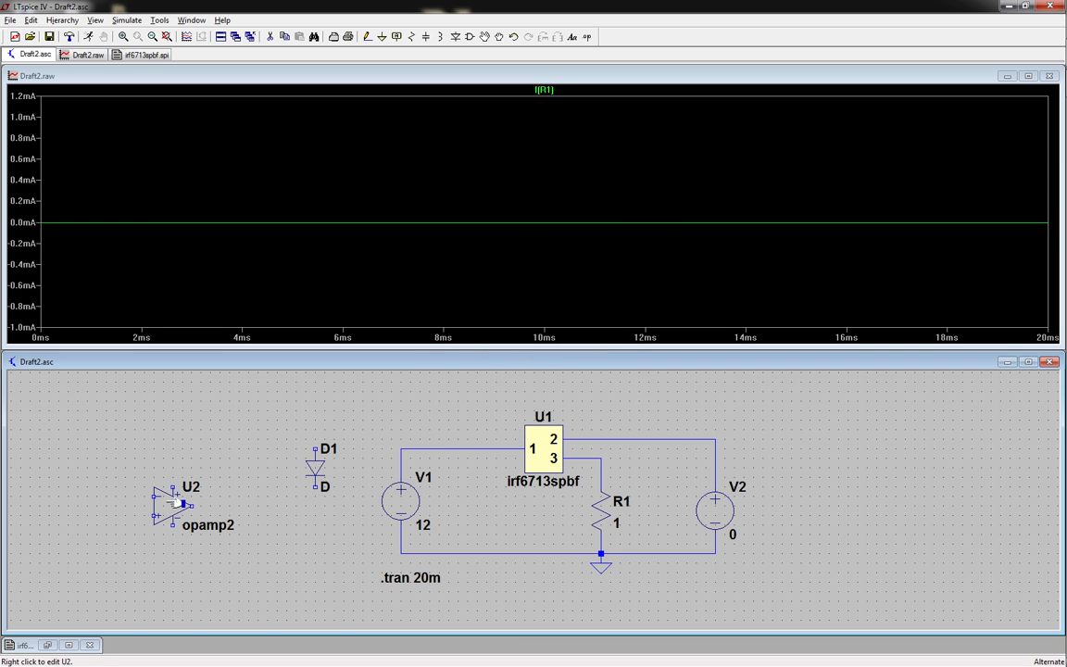
right_click(176, 502)
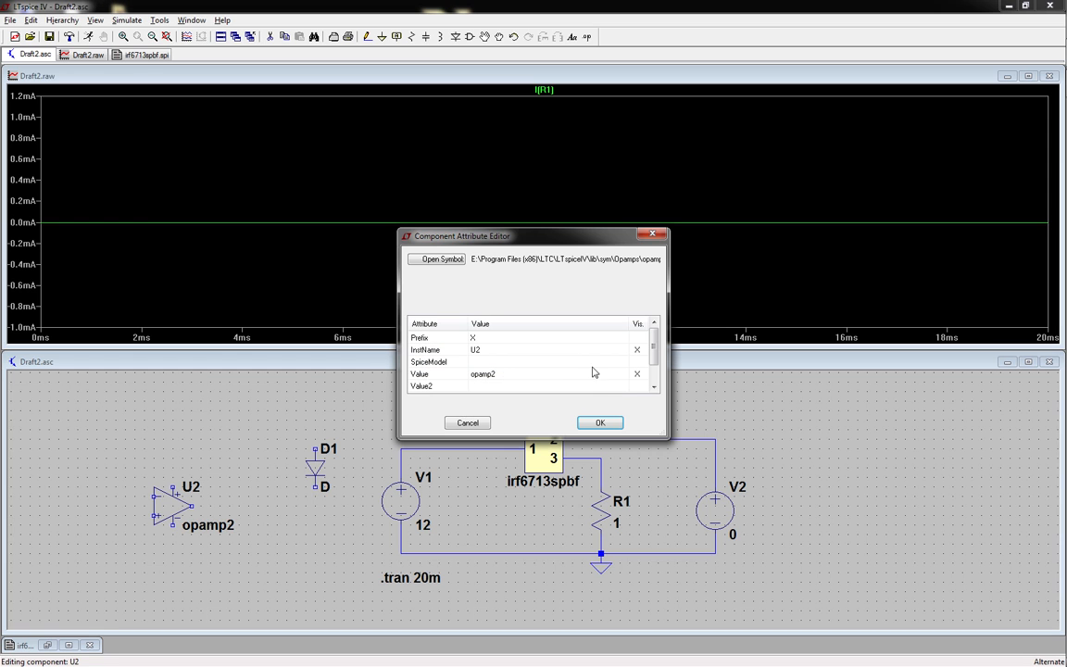
click(467, 422)
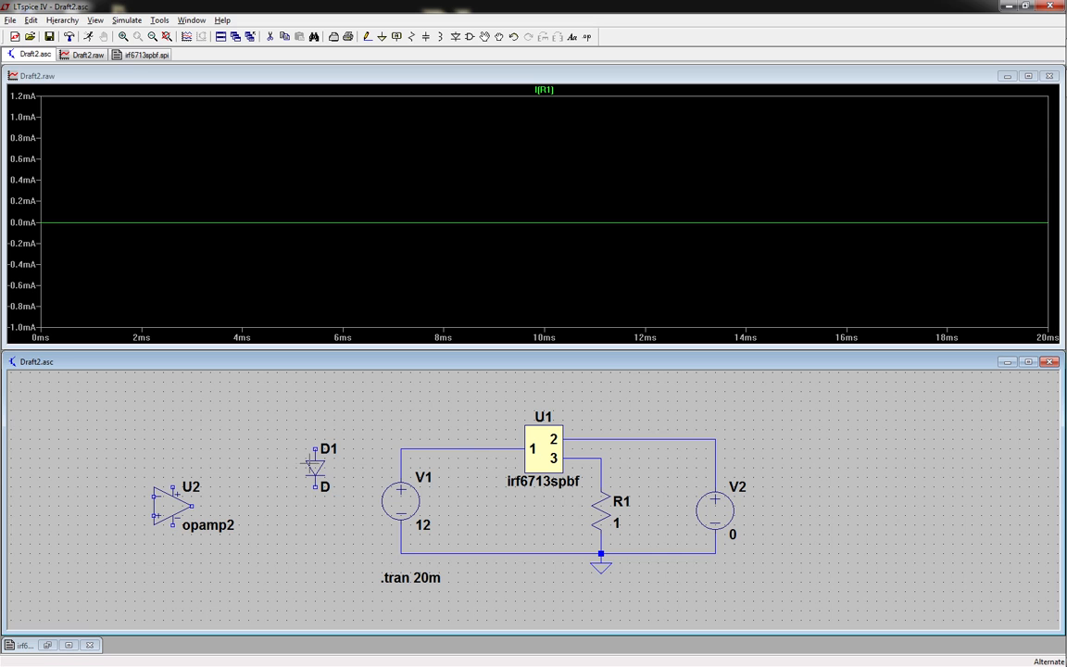
right_click(316, 467)
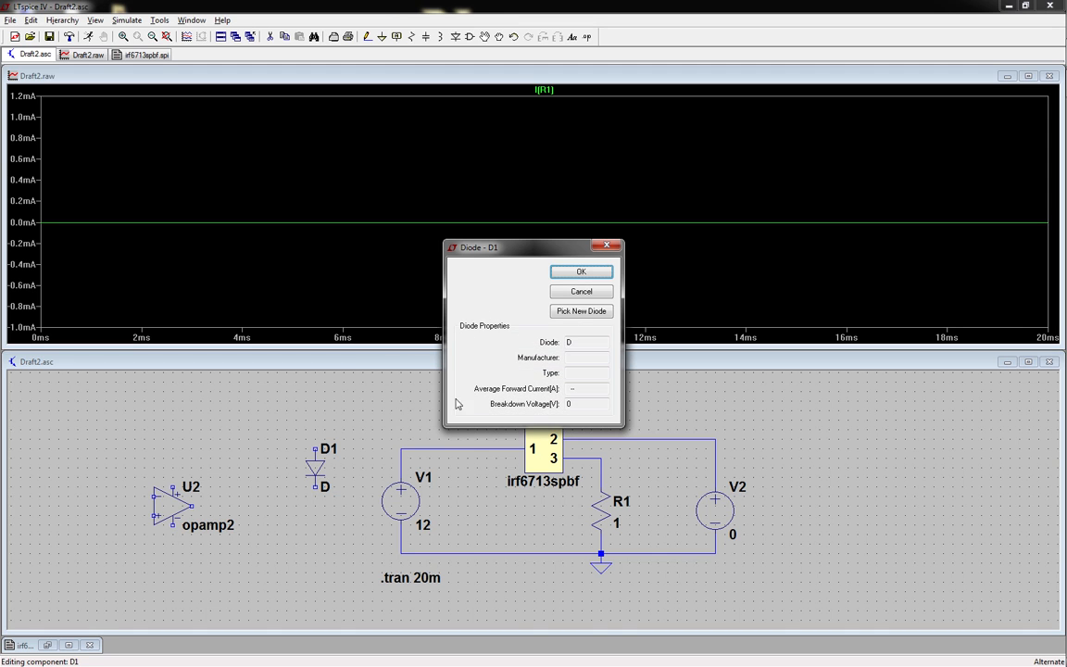
click(581, 293)
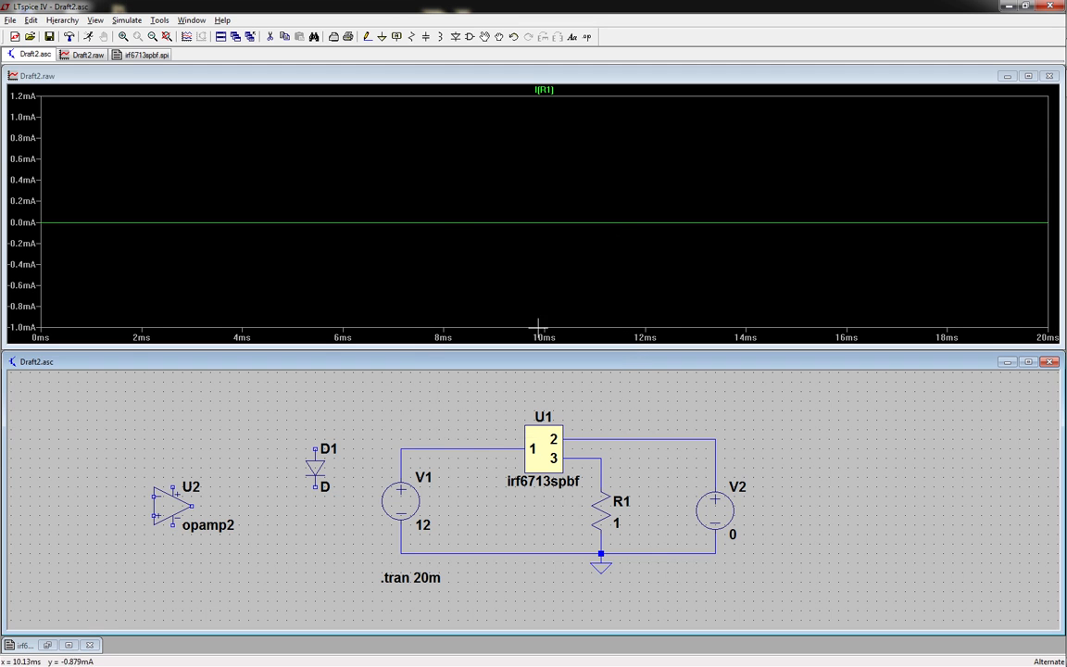
Examine the Value attribute of diode D1 in the Component Attribute Editor without changing it
ctrl+right_click(331, 473)
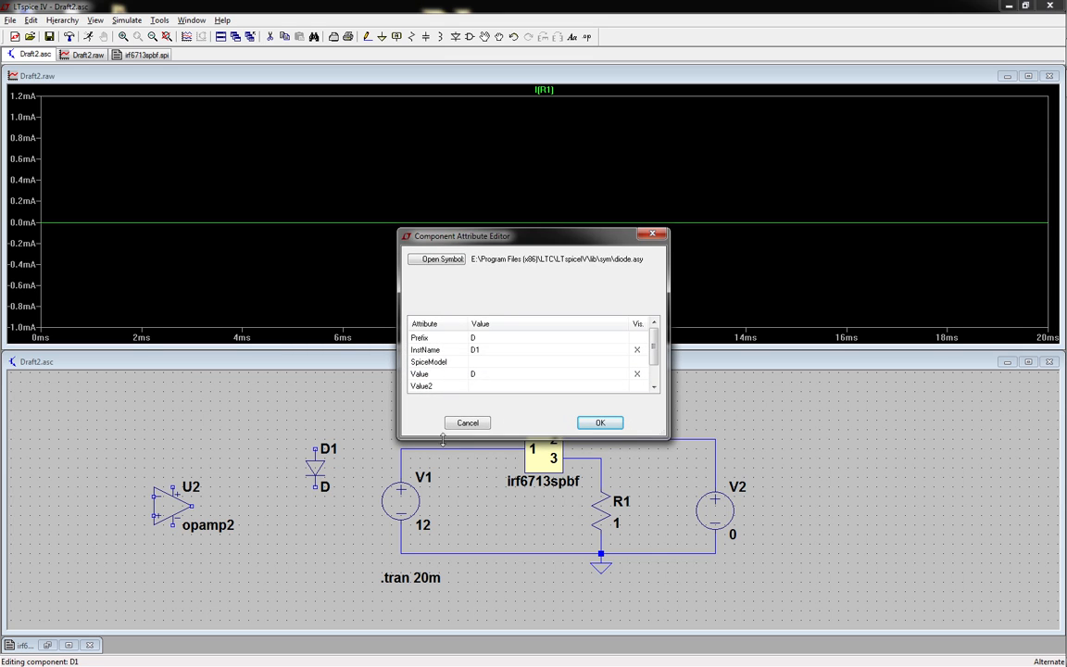
click(468, 423)
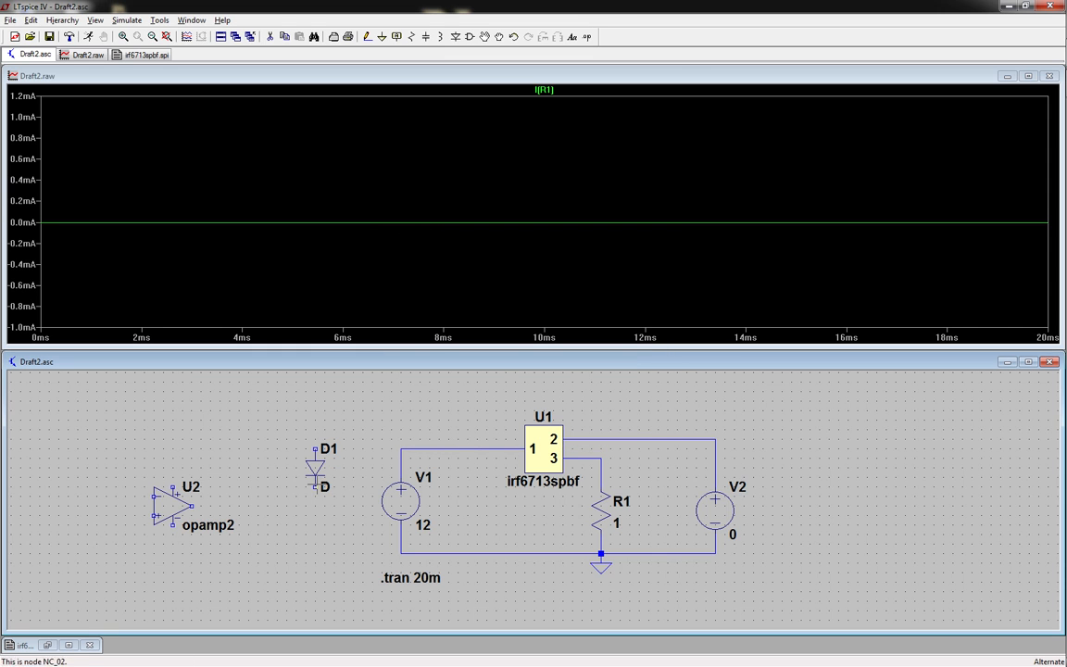
ctrl+right_click(331, 471)
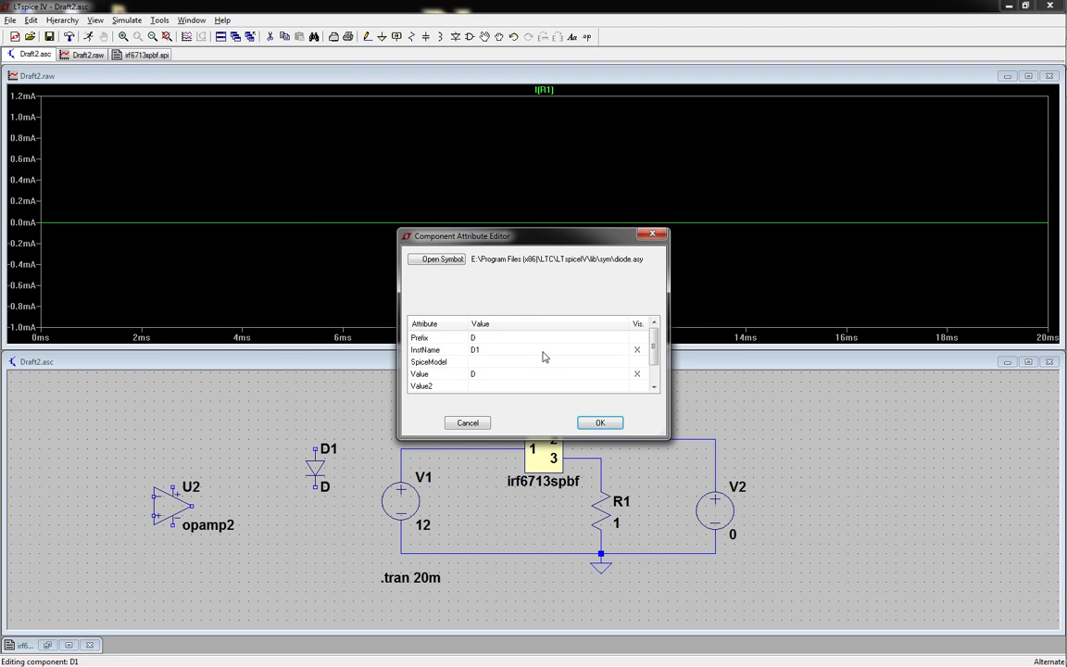
click(488, 375)
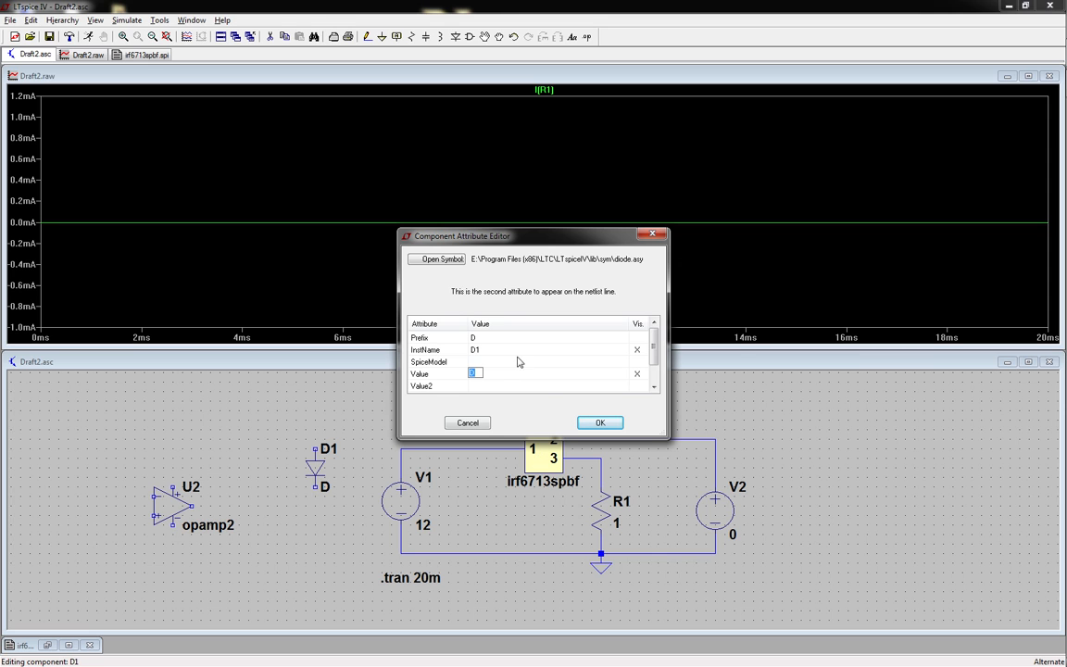
click(468, 423)
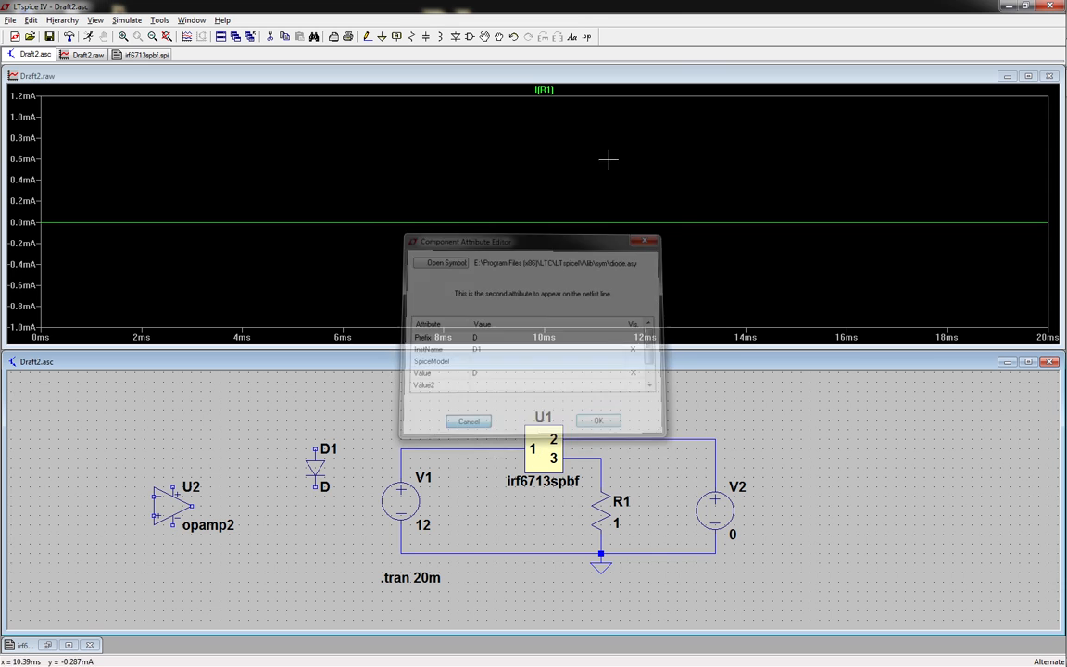
Start a .lib SPICE directive for the schematic and cancel it
key(s)
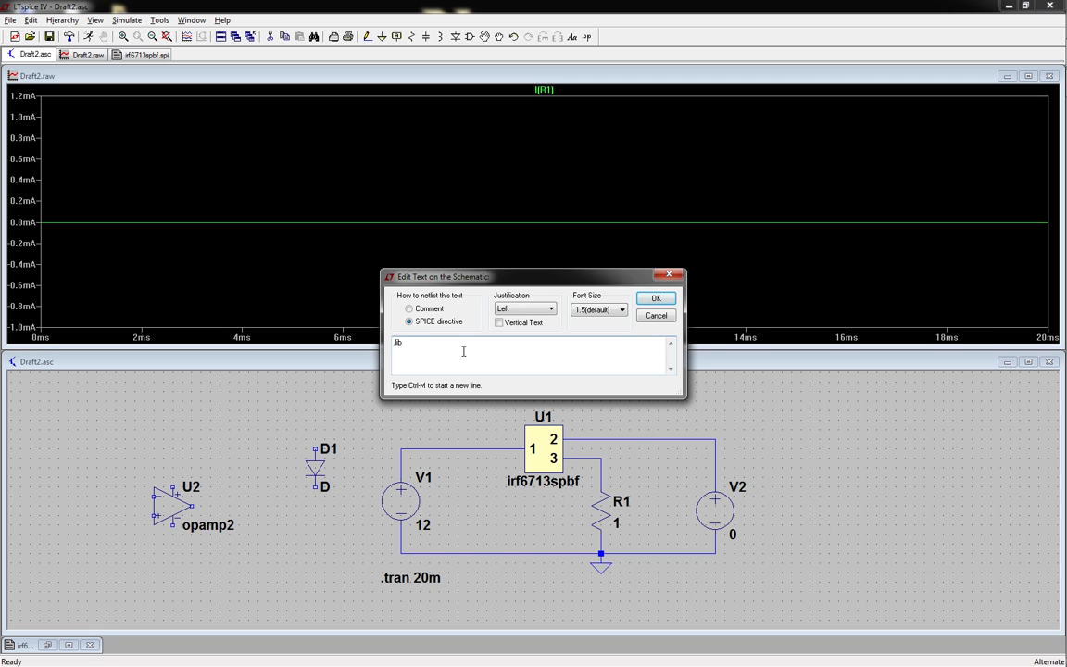
key(Escape)
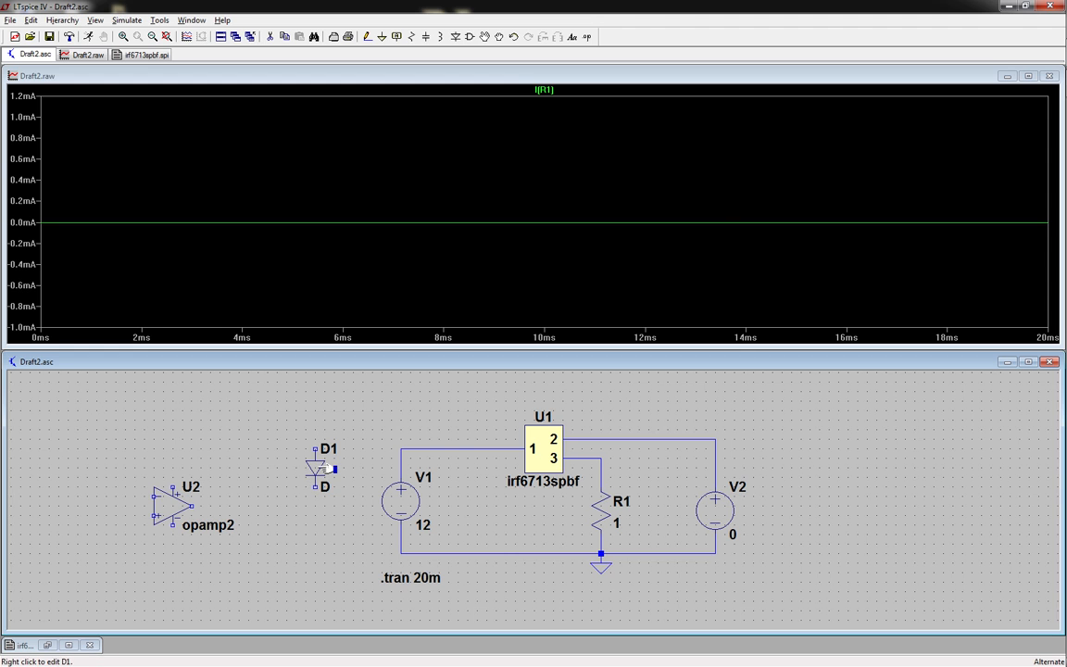
Browse the available diode models for D1 and inspect its attributes in the Component Attribute Editor, cancelling both
right_click(325, 470)
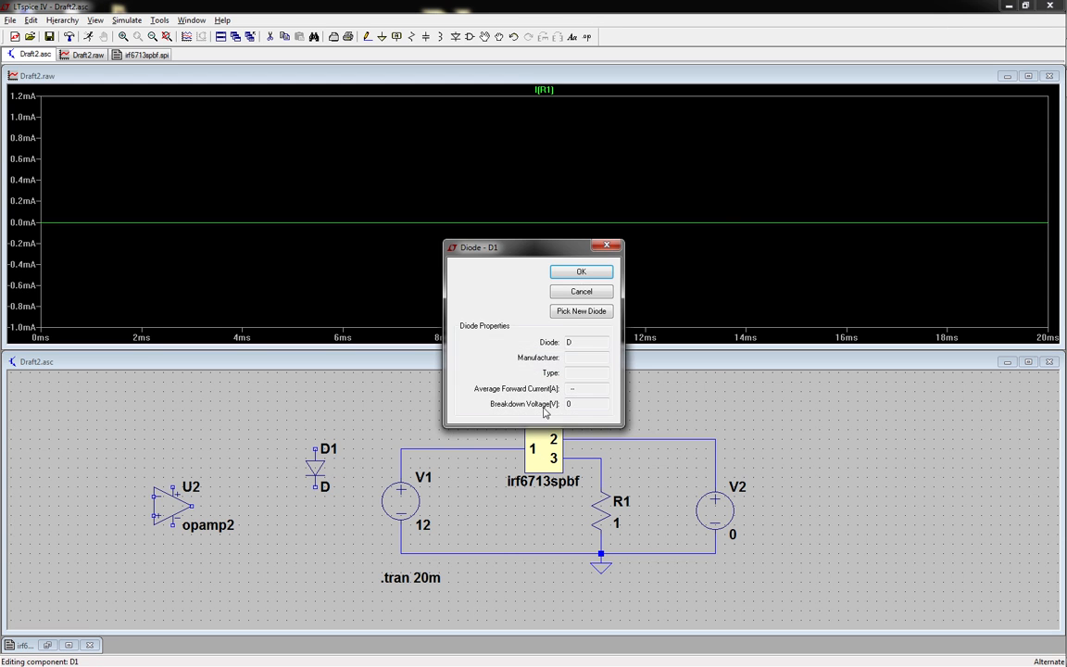
click(581, 315)
scroll(533, 353, down, 4)
scroll(555, 350, up, 2)
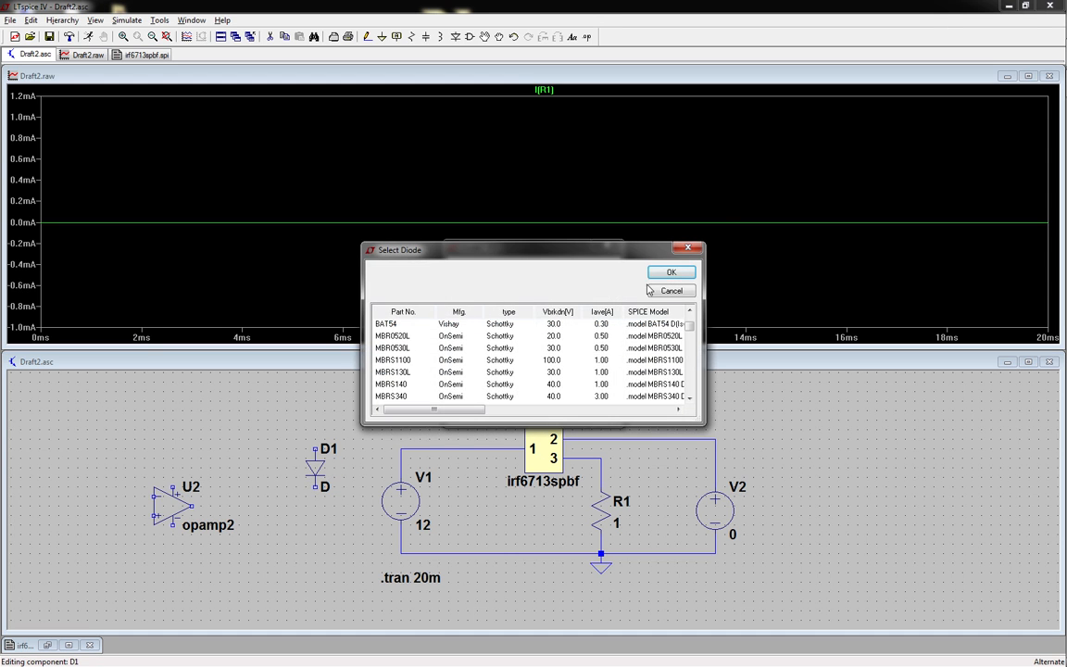
click(652, 292)
click(580, 291)
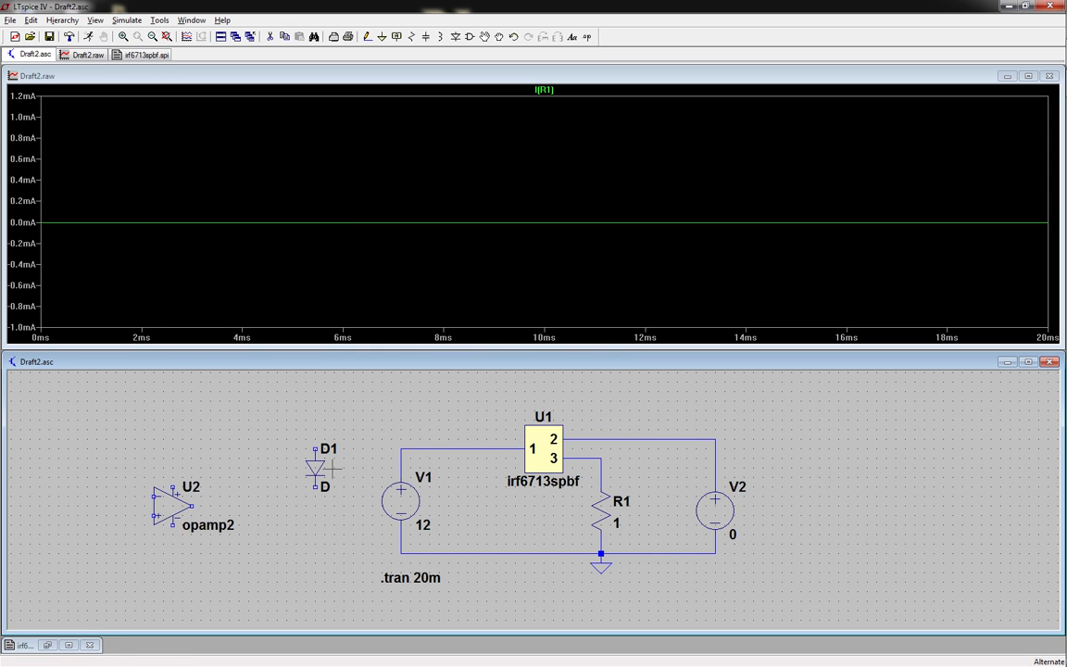
ctrl+right_click(331, 469)
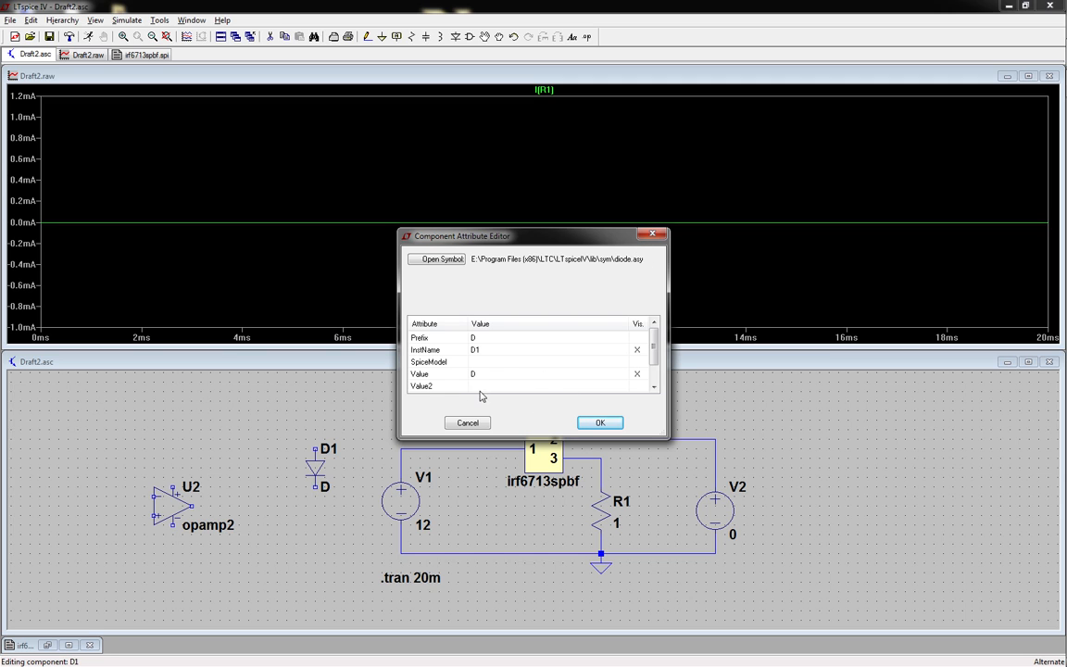
click(468, 423)
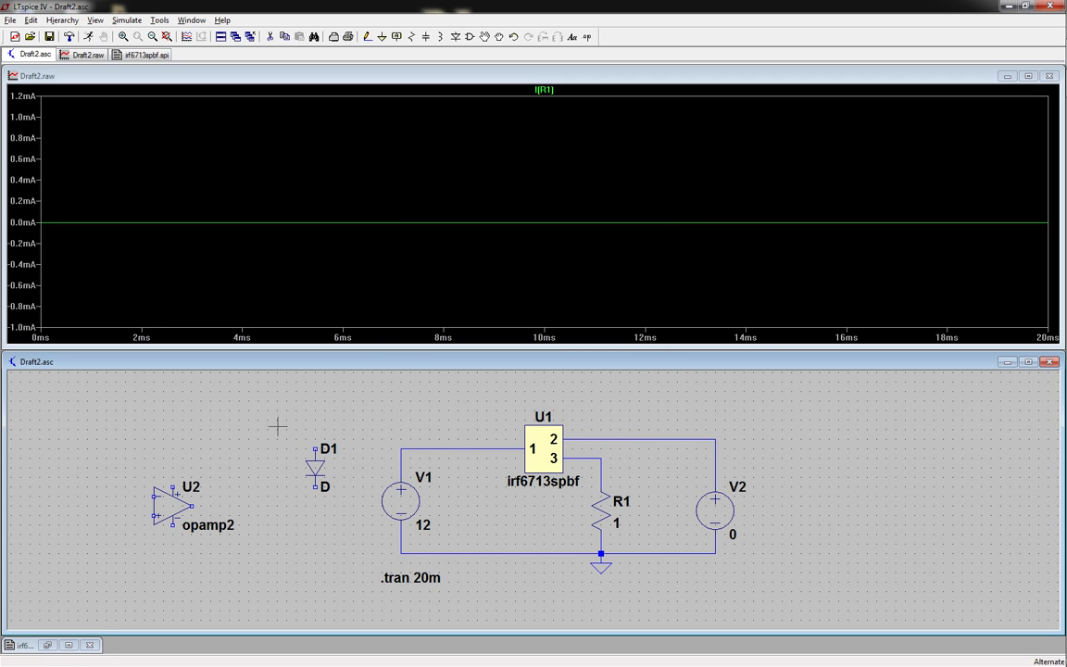
Place a temporary capacitor below diode D1 to view its property dialog, and delete the capacitor
key(c)
click(287, 544)
key(Escape)
right_click(290, 546)
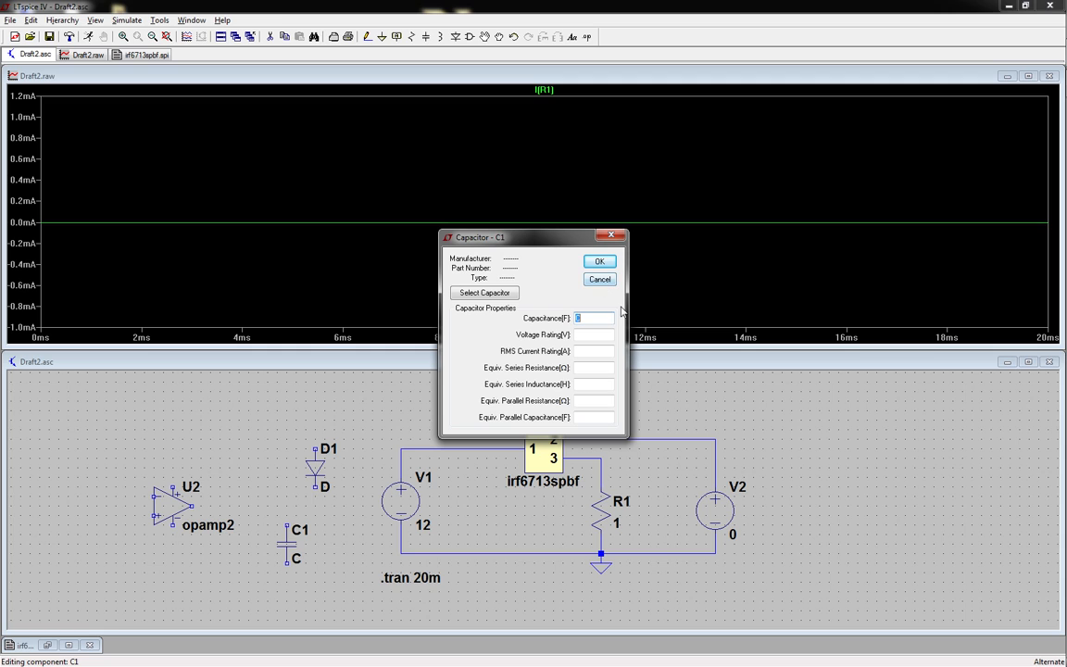
click(605, 279)
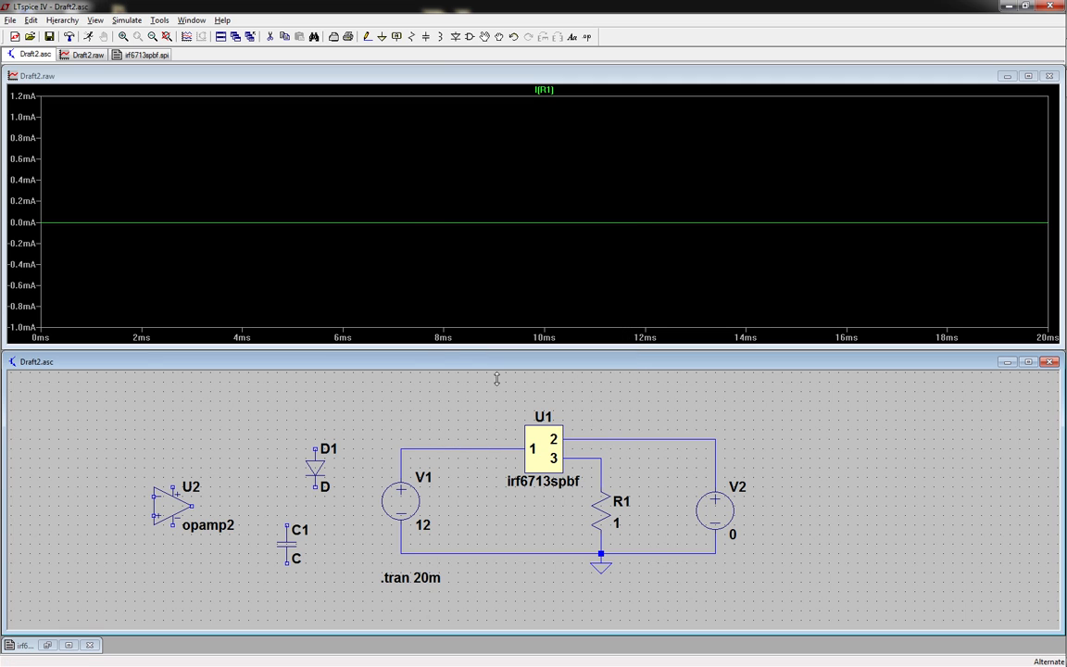
key(F5)
click(289, 548)
key(Escape)
Insert an nmos component in the empty area below diode D1
click(469, 37)
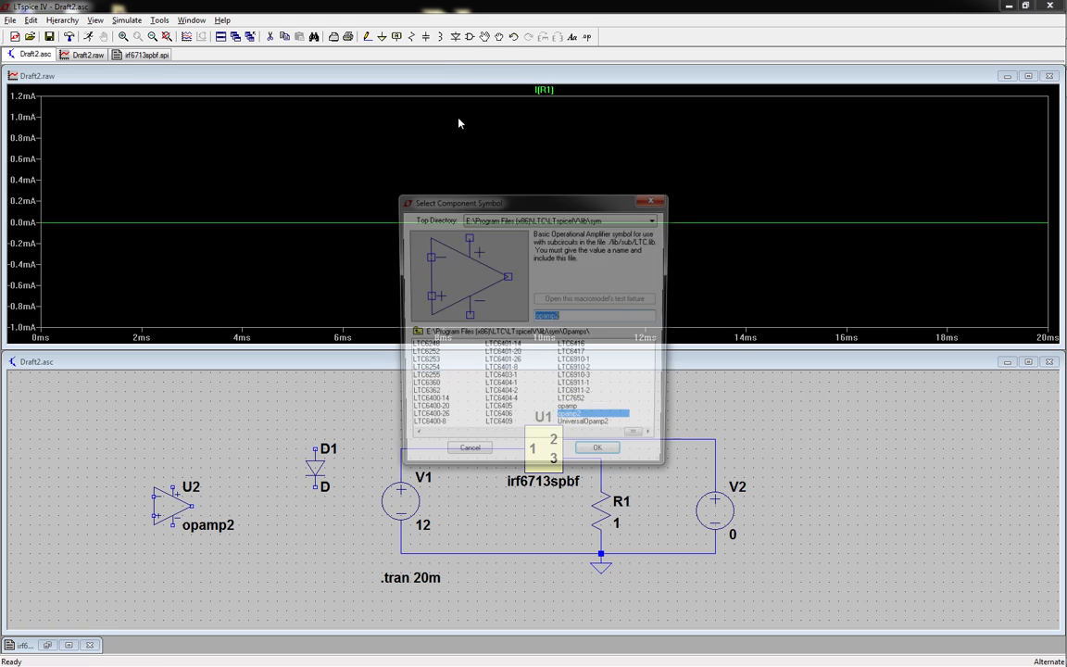
text(nmos)
key(Return)
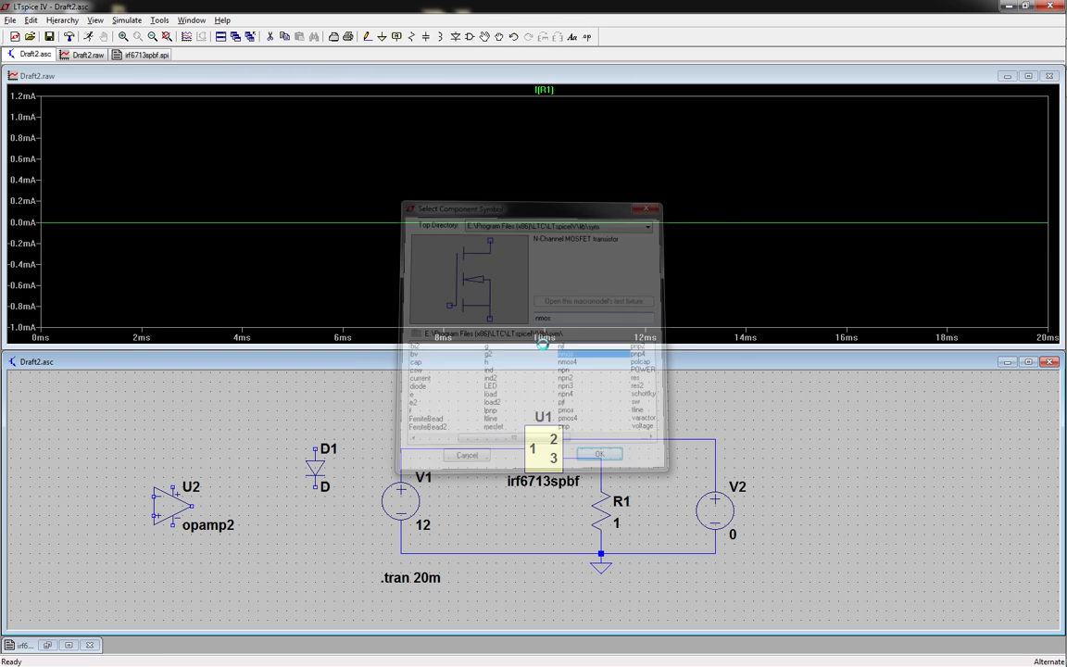
click(296, 526)
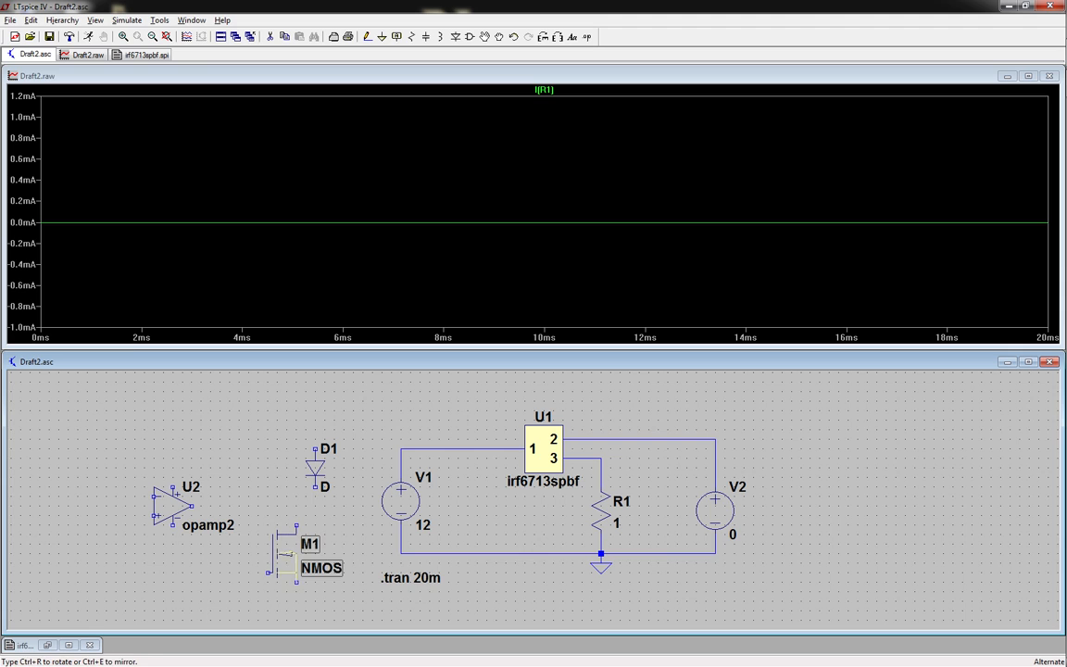
key(Escape)
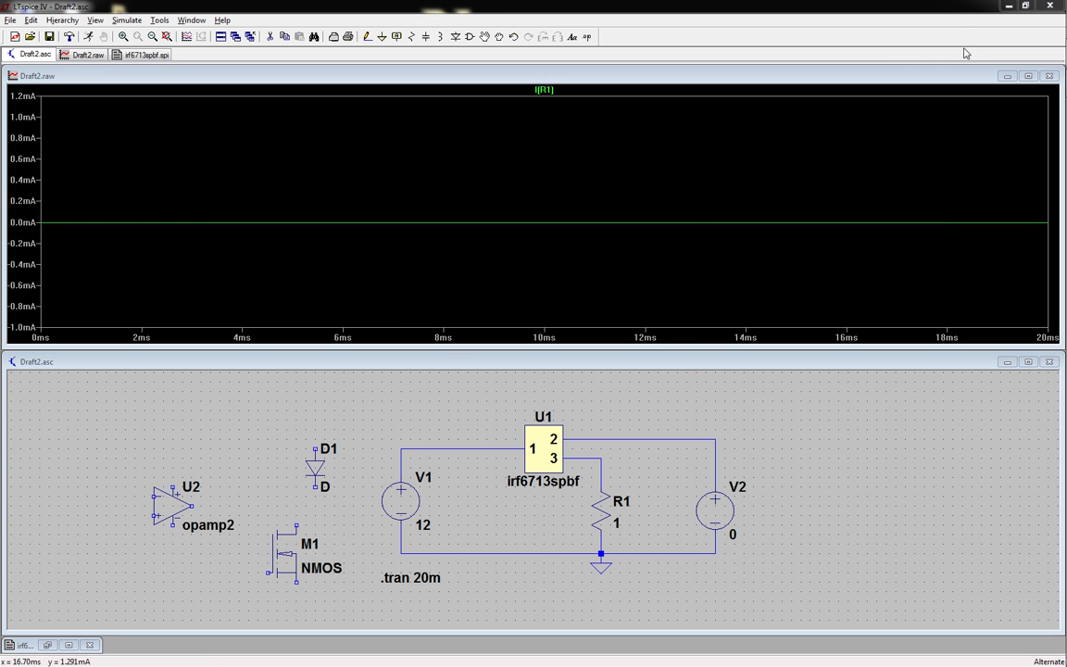
Switch to the browser to review the IRF6713STR1PBF part summary page, and return to LTspice
key(alt+Tab)
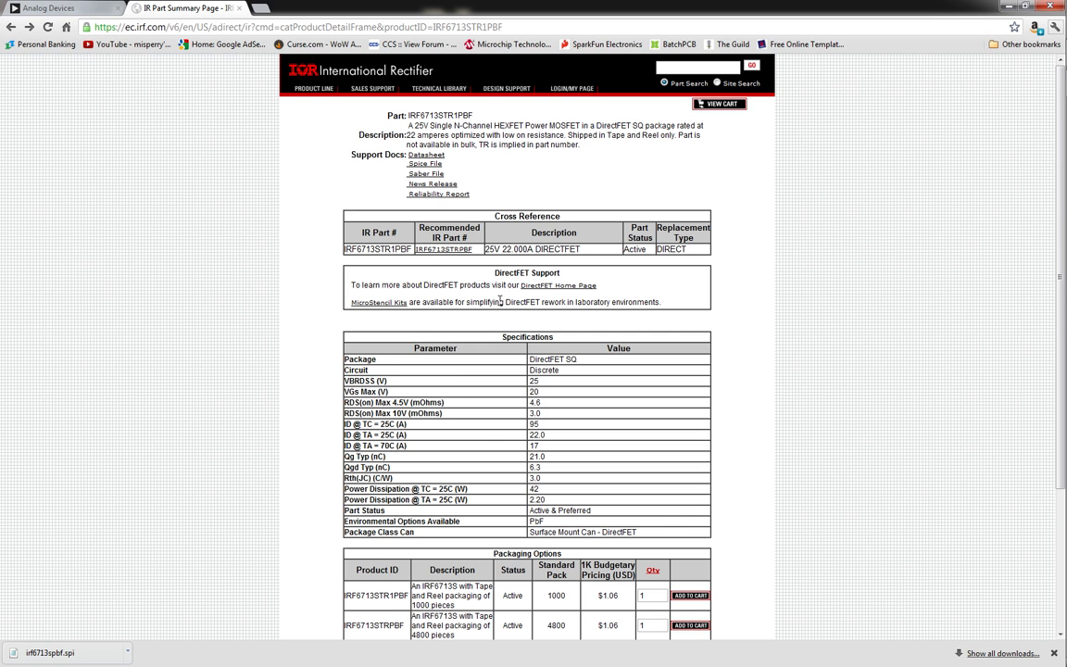
scroll(555, 278, down, 3)
scroll(510, 409, up, 3)
scroll(555, 174, down, 3)
scroll(406, 305, up, 3)
key(alt+Tab)
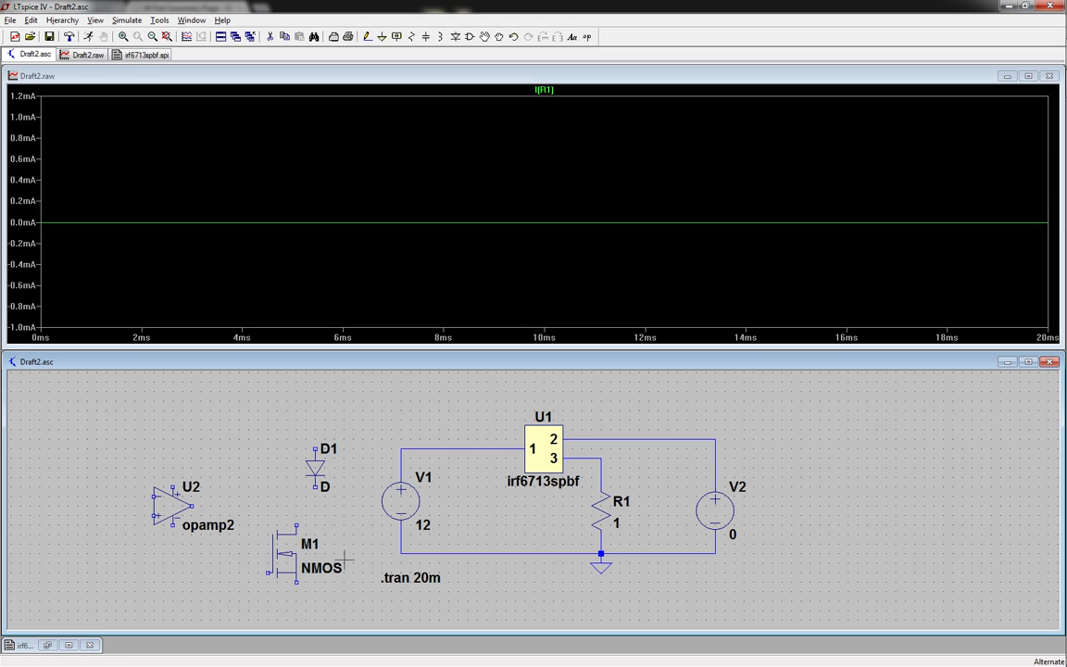
Examine the Value attribute of MOSFET M1 in the Component Attribute Editor and cancel the dialog
right_click(288, 553)
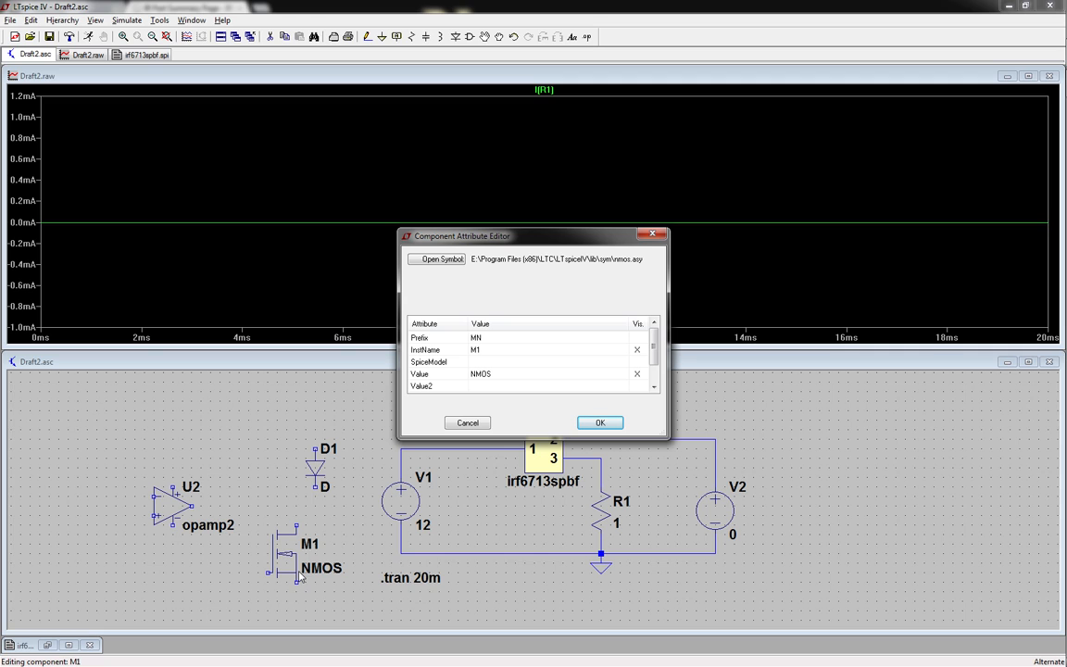
click(507, 374)
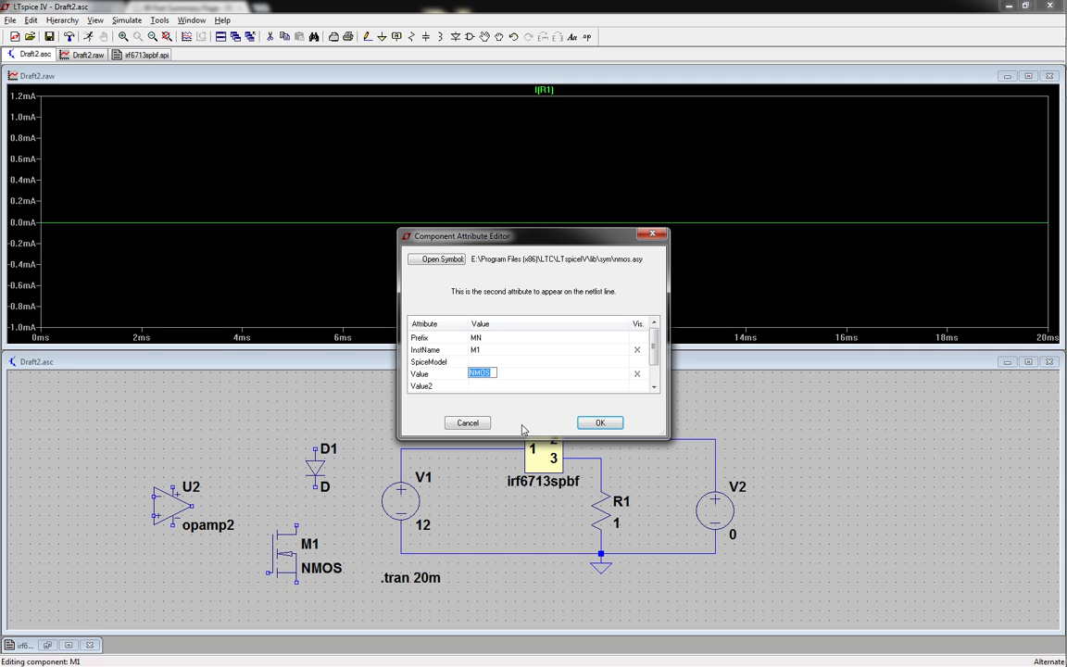
click(469, 424)
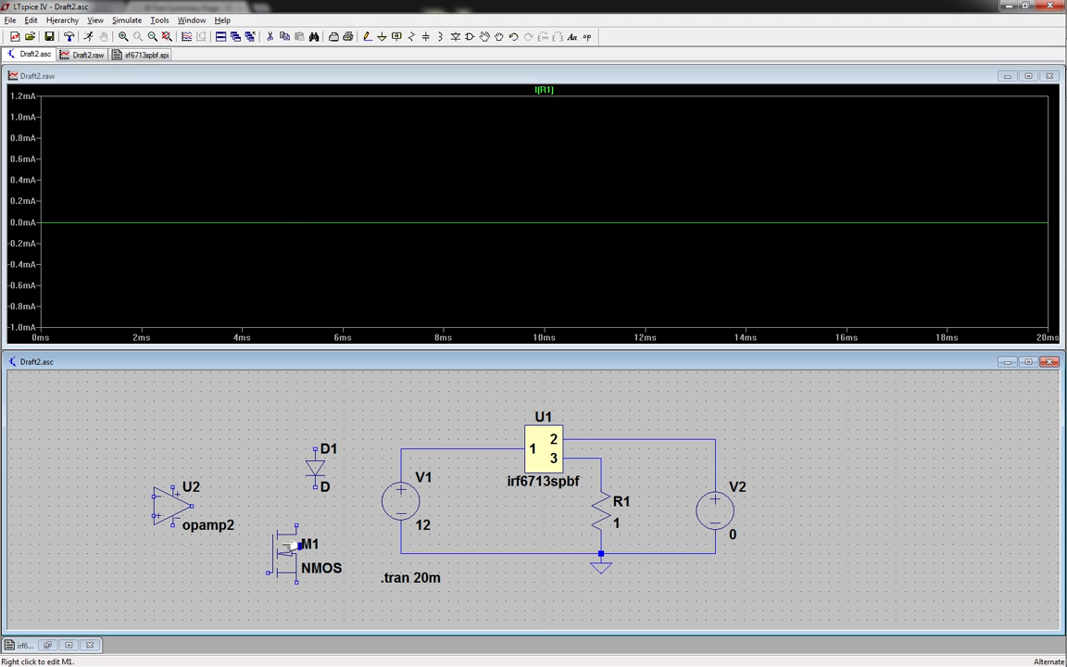
scroll(351, 476, up, 2)
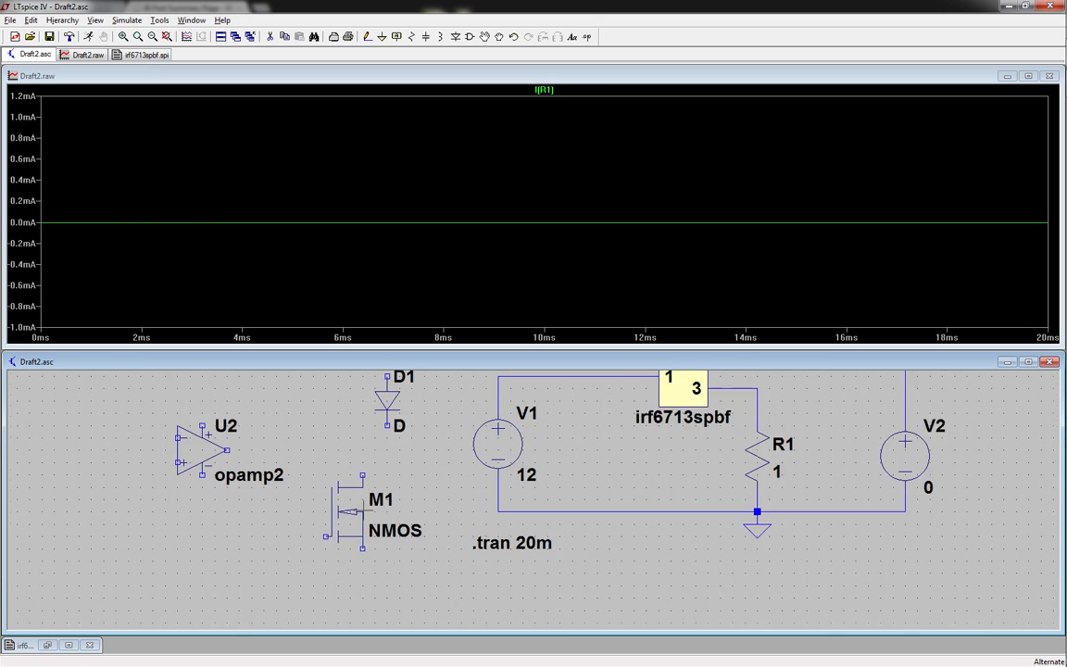
scroll(366, 504, down, 1)
right_click(375, 505)
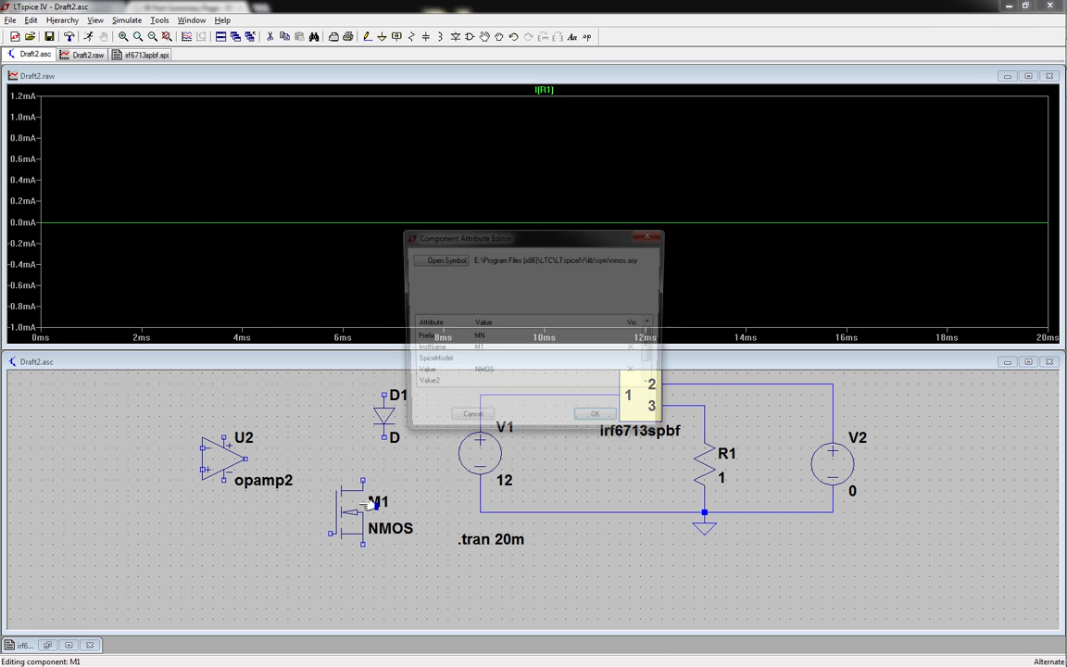
click(470, 414)
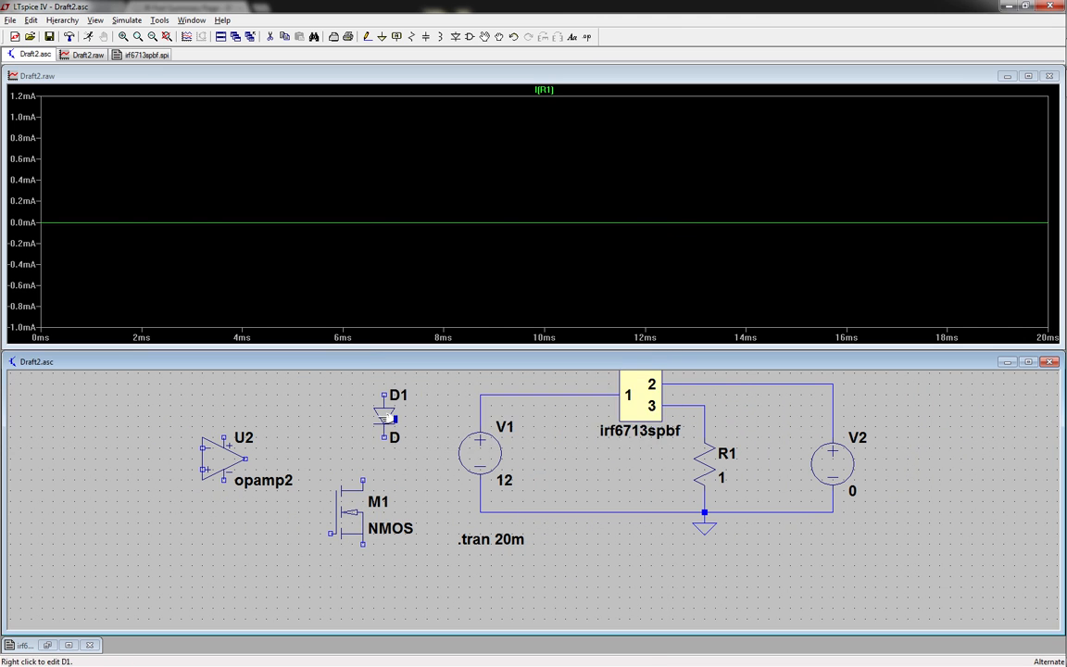
Inspect diode D1's attributes and view its list of selectable diode models without picking one
right_click(393, 418)
click(469, 421)
right_click(384, 417)
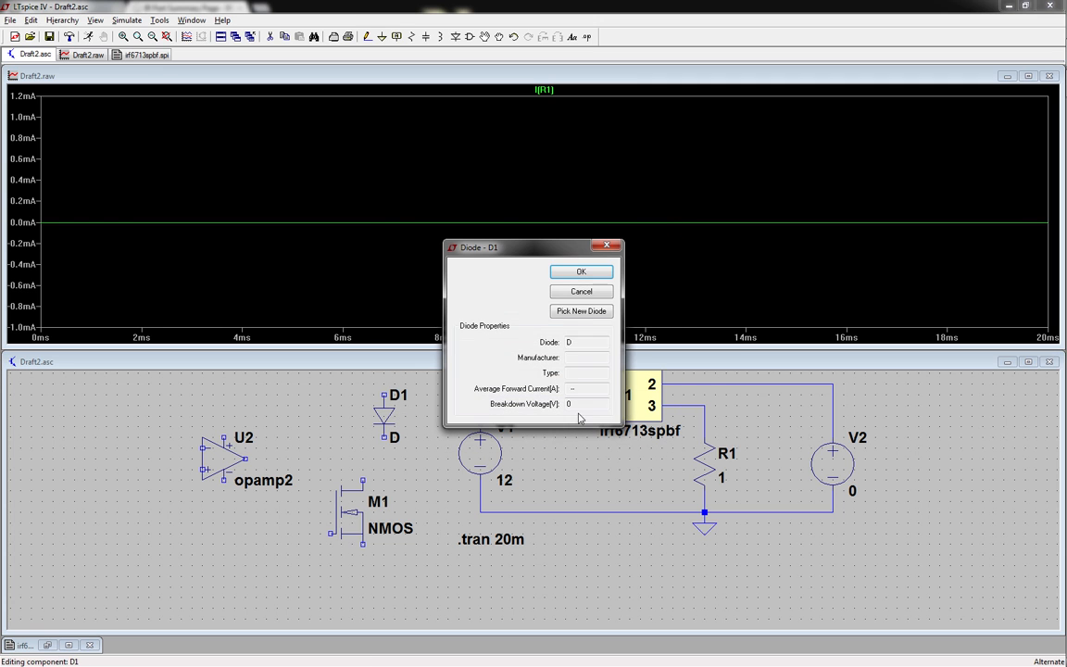
click(581, 313)
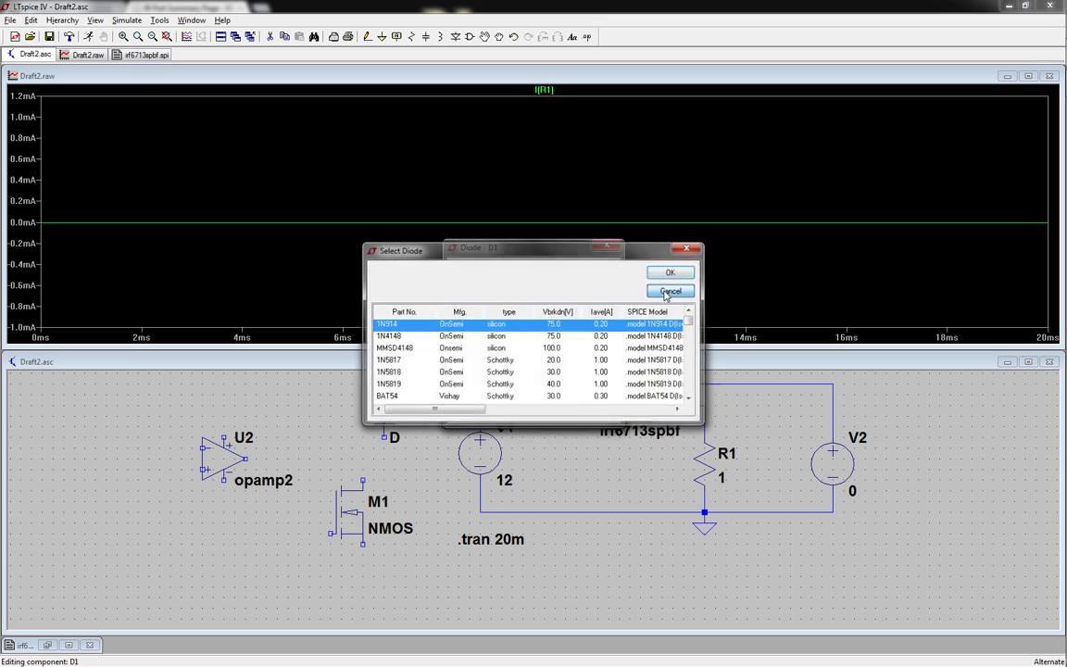
click(665, 290)
click(578, 291)
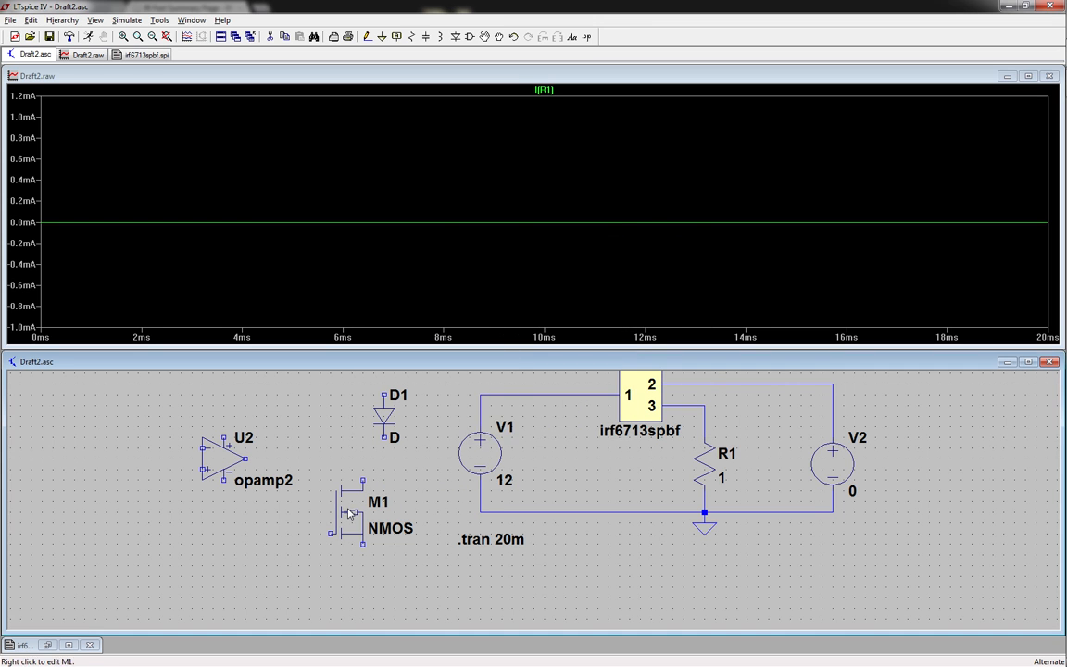
Browse the list of selectable MOSFET models for M1 without picking one
right_click(350, 513)
click(565, 305)
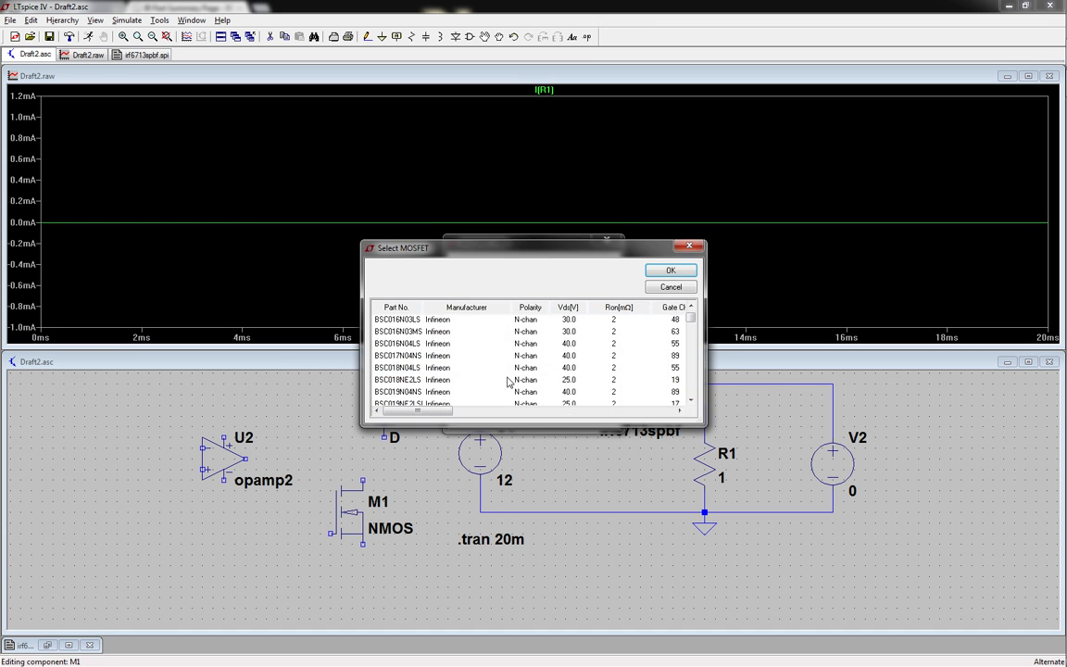
scroll(547, 376, down, 3)
click(671, 287)
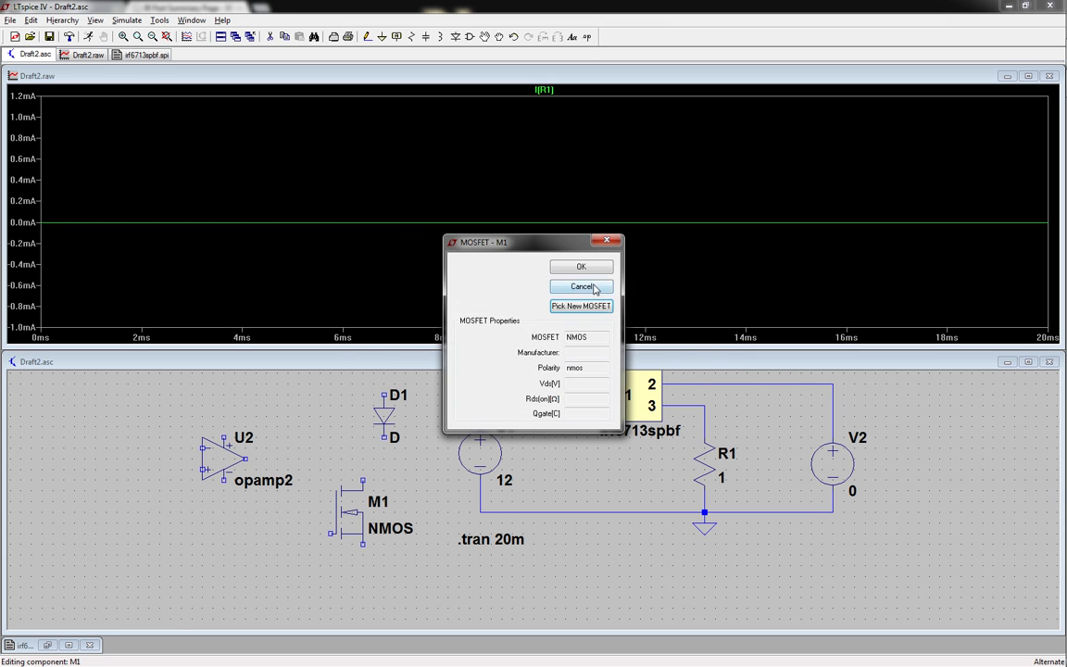
click(595, 289)
scroll(370, 422, down, 2)
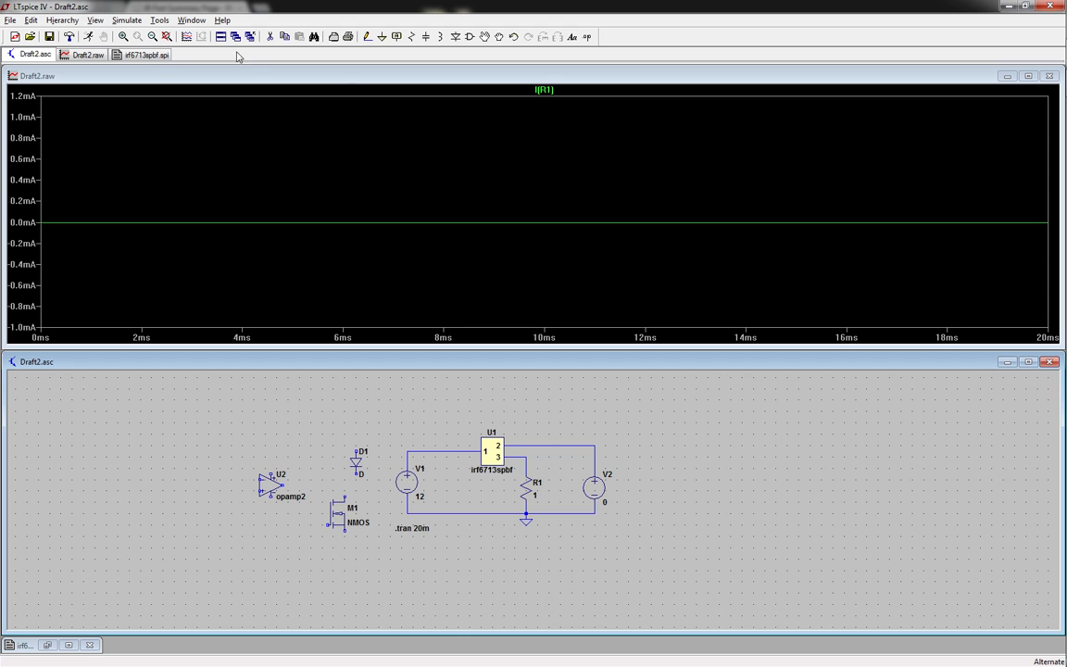
Maximize the irf6713spbf.spi model file and examine the subcircuit name and nodes on its first .SUBCKT line
click(130, 54)
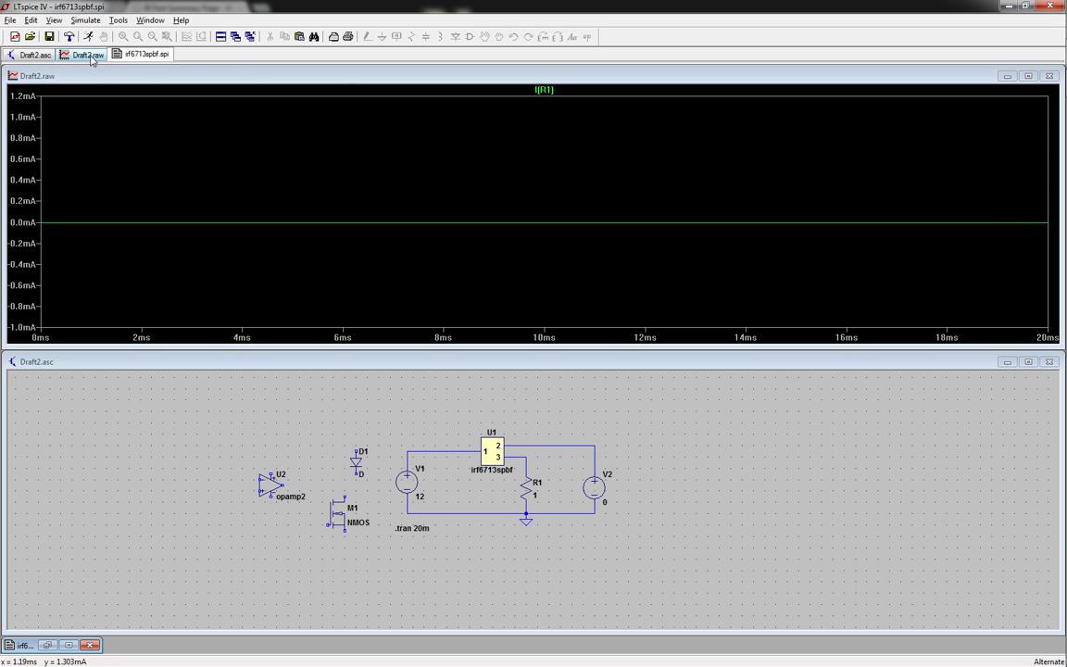
click(26, 644)
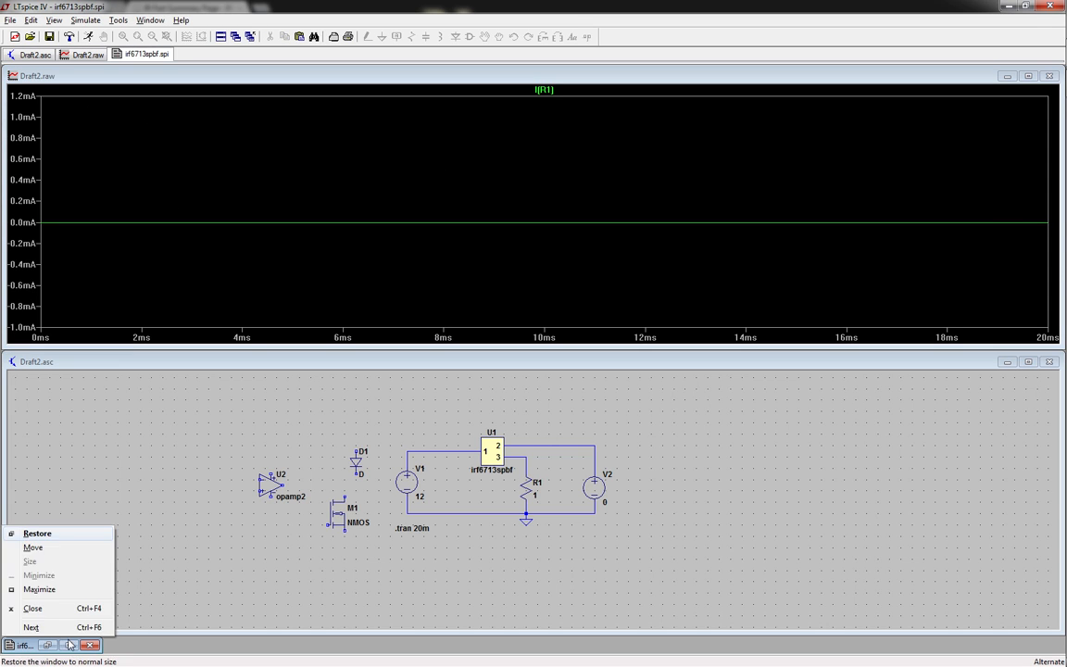
click(62, 586)
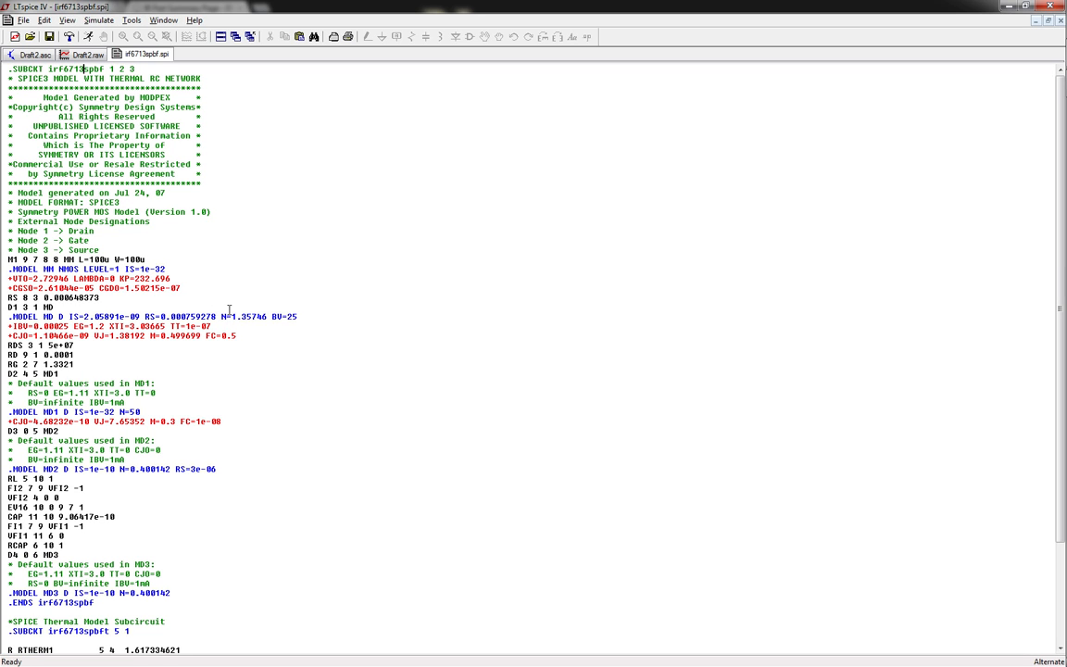
drag(47, 69, 114, 69)
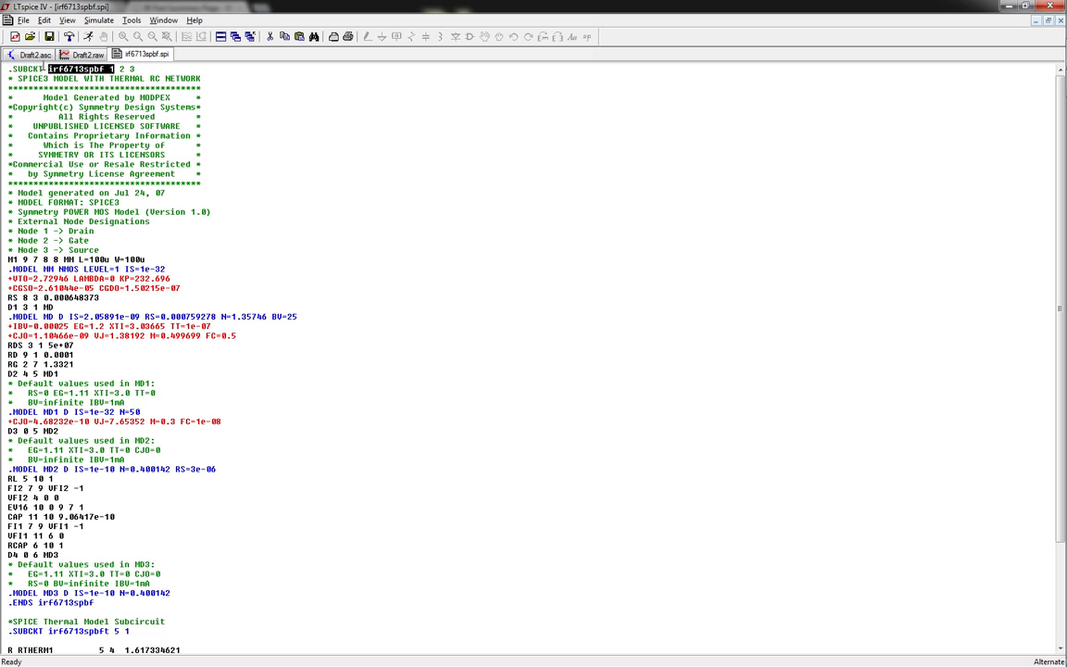
drag(44, 68, 112, 78)
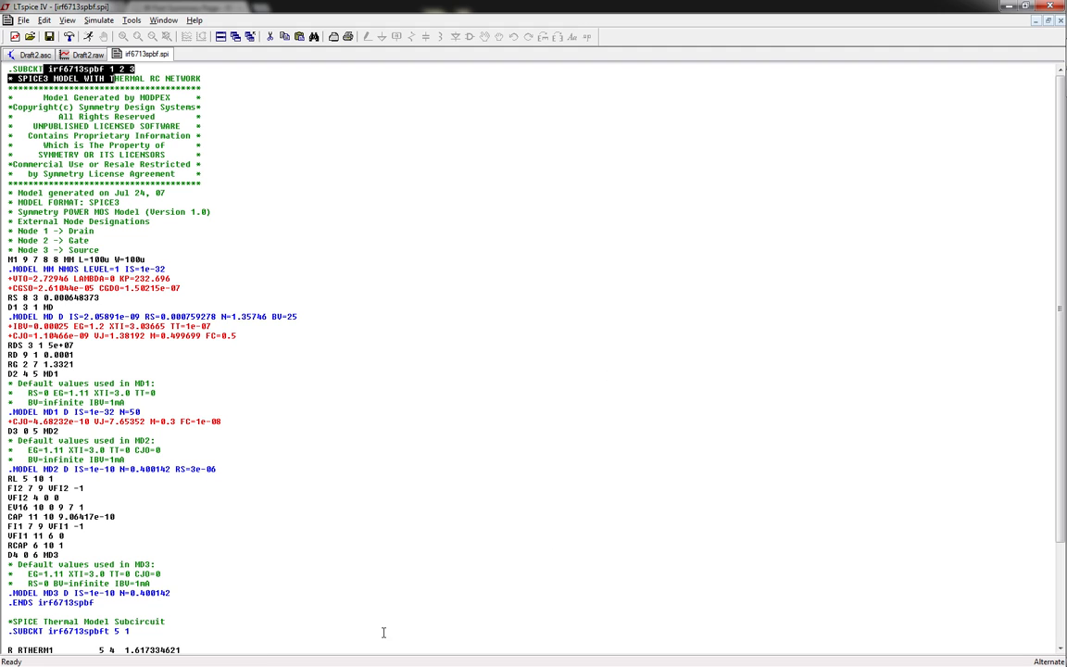
click(103, 74)
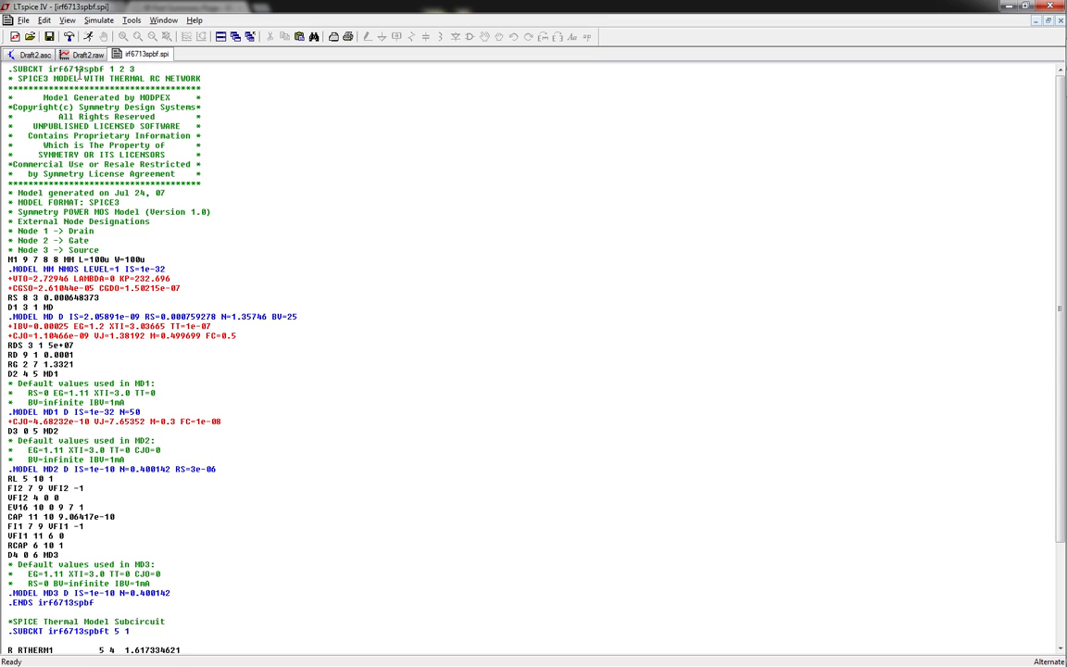
right_click(73, 69)
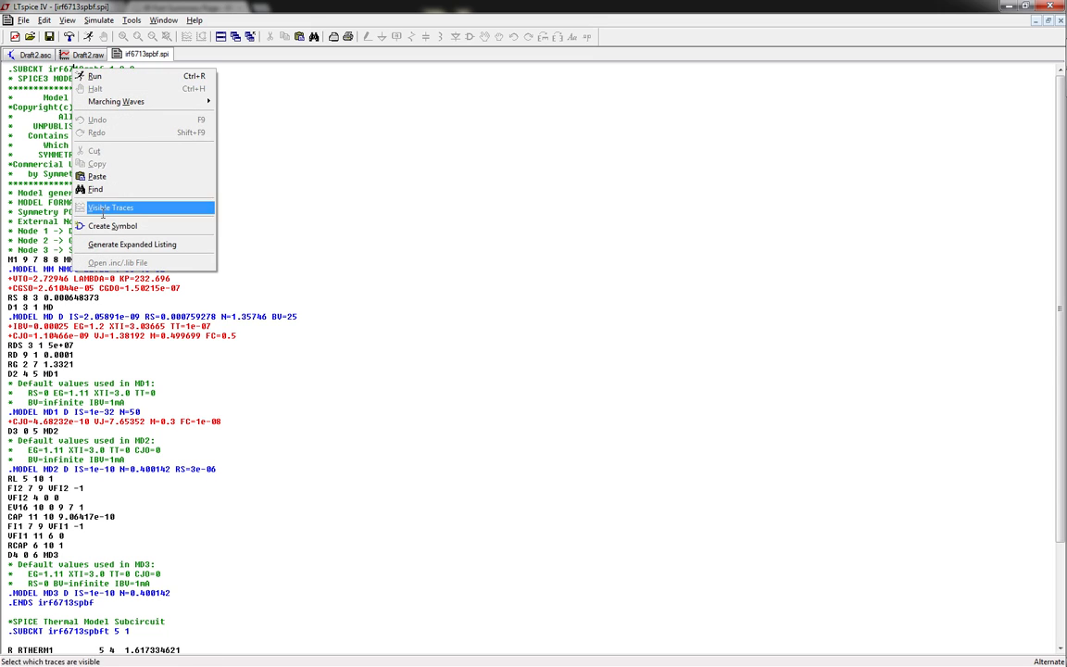
click(435, 158)
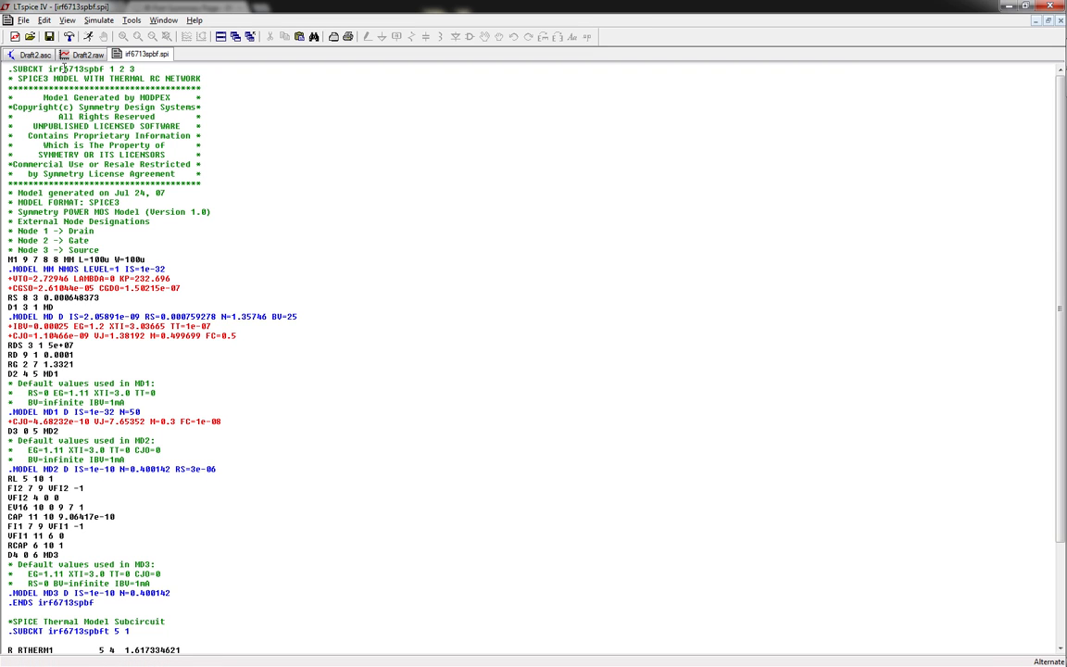
Copy the subcircuit name irf6713spbf from the first .SUBCKT line and return to the Draft2.asc schematic
drag(50, 68, 105, 68)
key(ctrl+c)
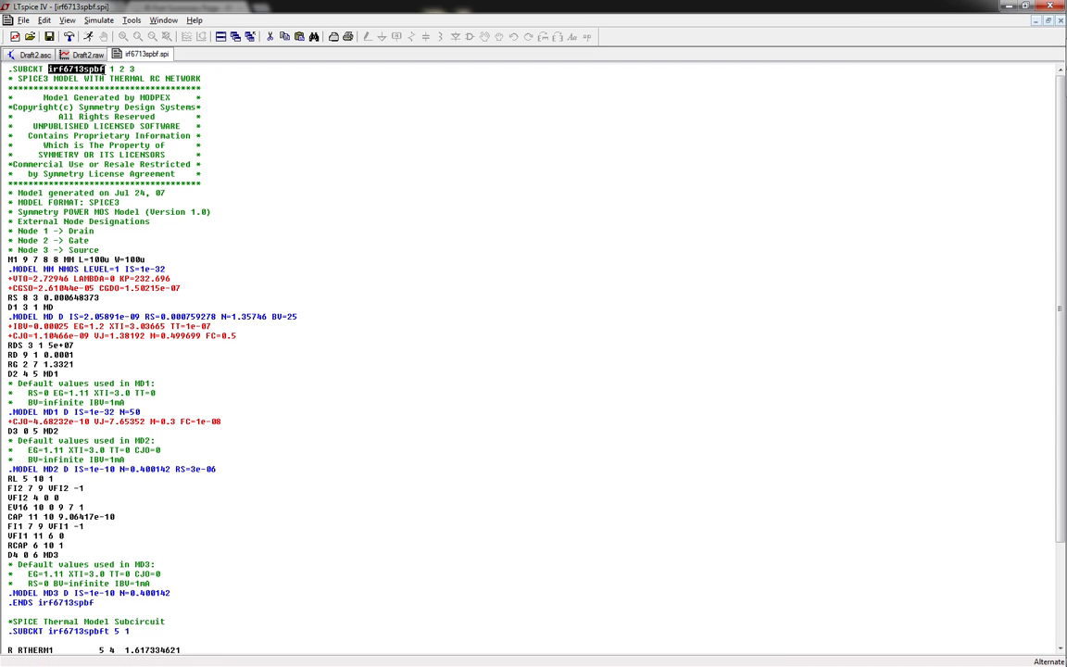
click(34, 53)
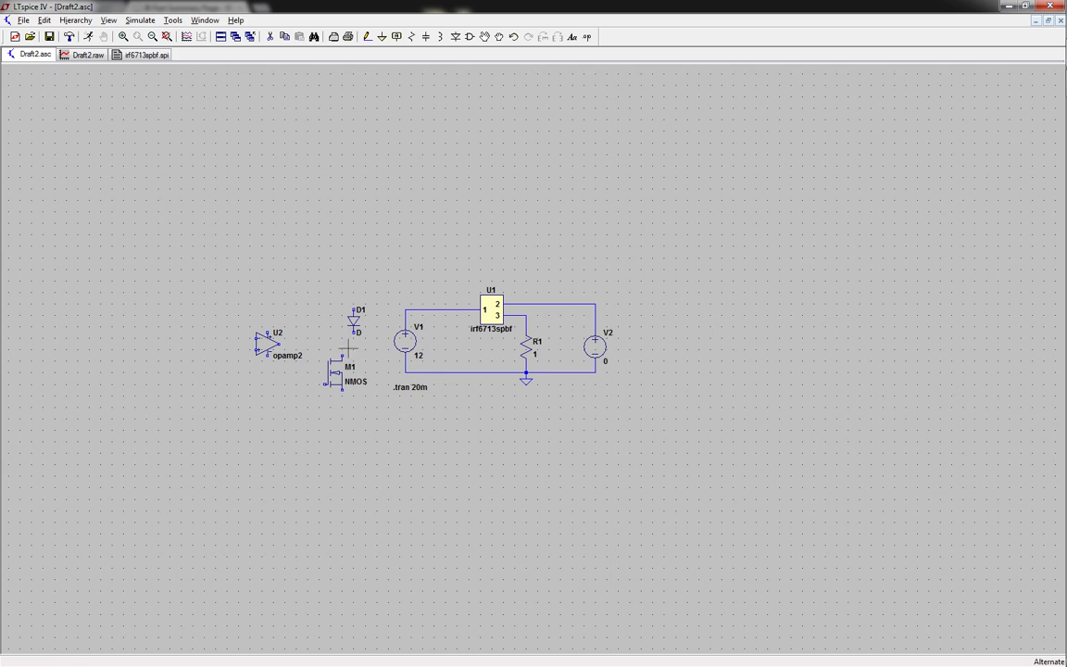
Try entering the copied subcircuit name irf6713spbf as the Value attribute of NMOS M1, and leave the attribute editor without applying it
right_click(368, 379)
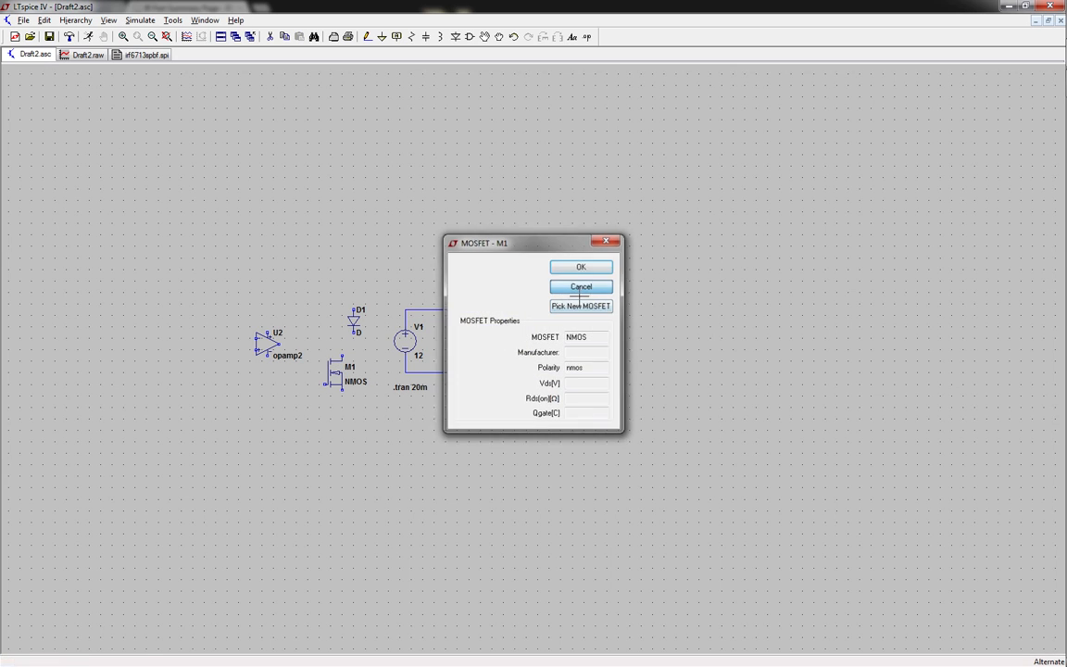
click(580, 286)
ctrl+right_click(371, 373)
click(512, 374)
click(511, 374)
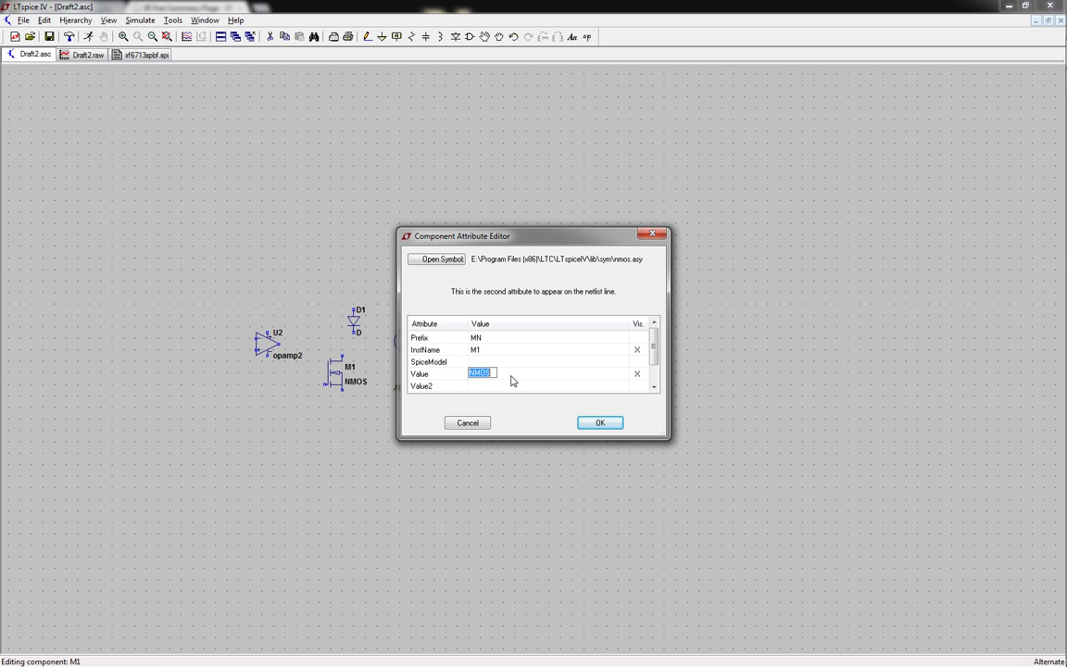
key(ctrl+v)
click(468, 422)
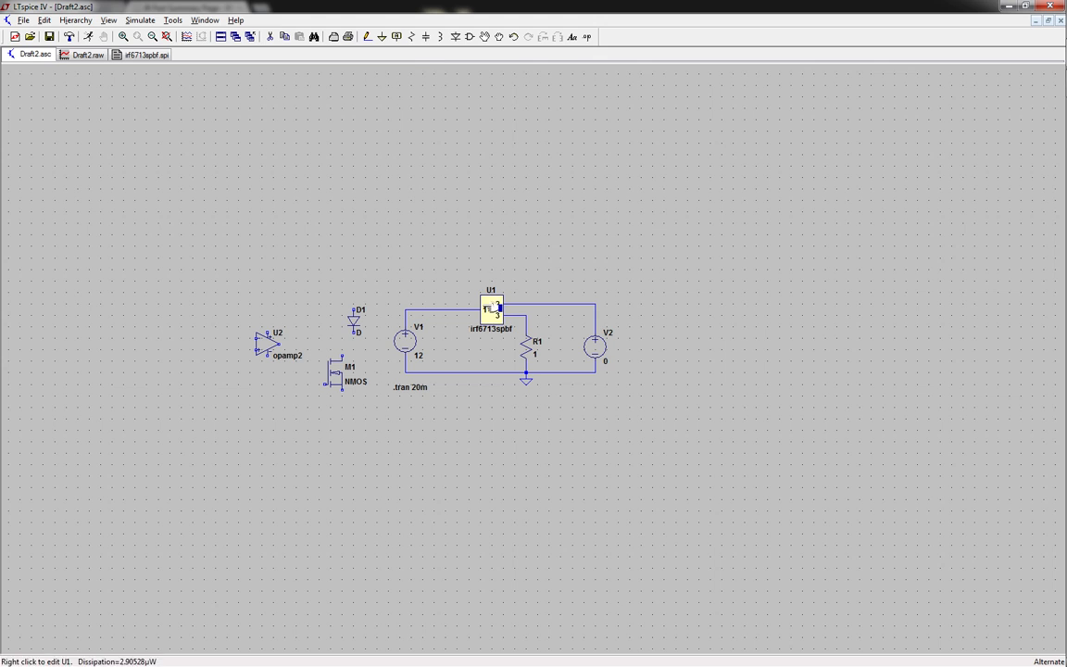
Review the subcircuit definition in the irf6713spbf.spi model file and return to the Draft2.asc schematic
click(118, 56)
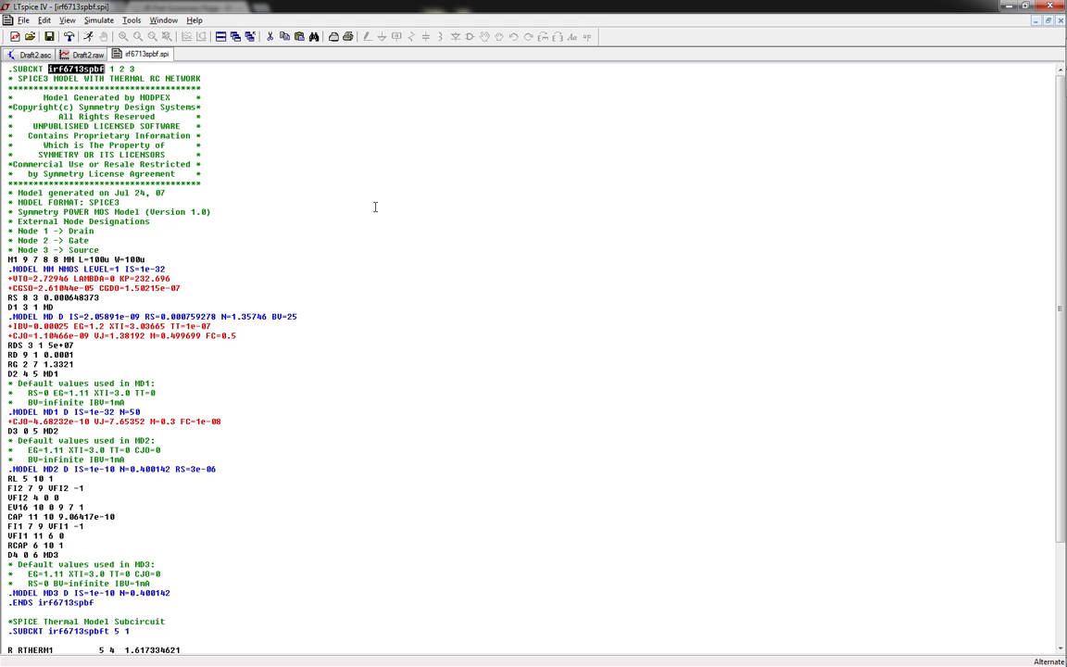
click(34, 54)
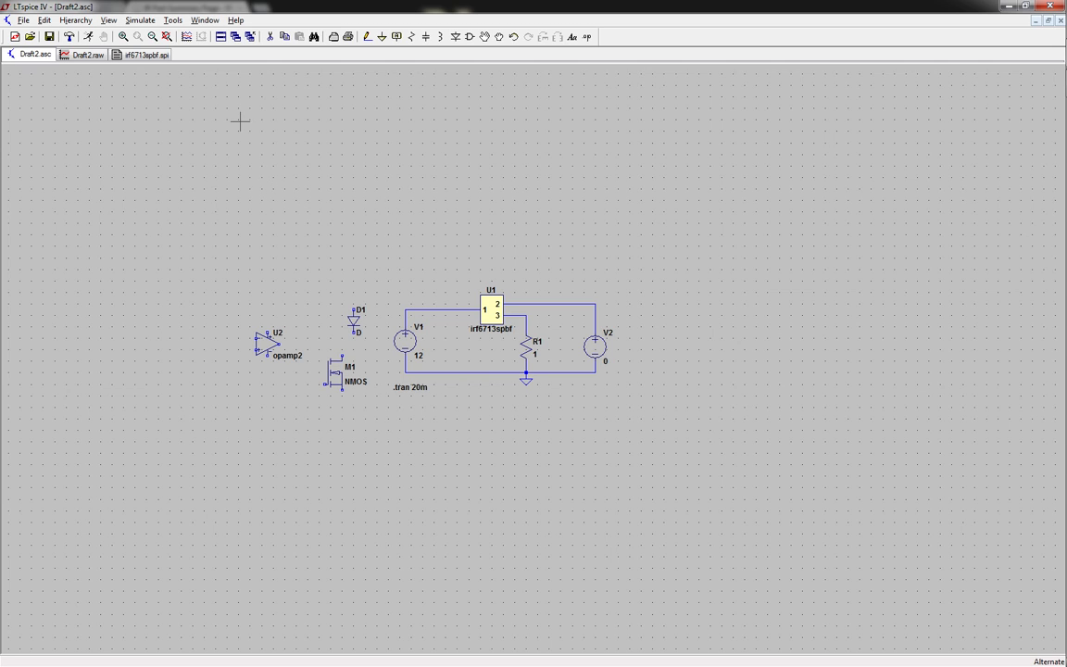
scroll(356, 283, up, 1)
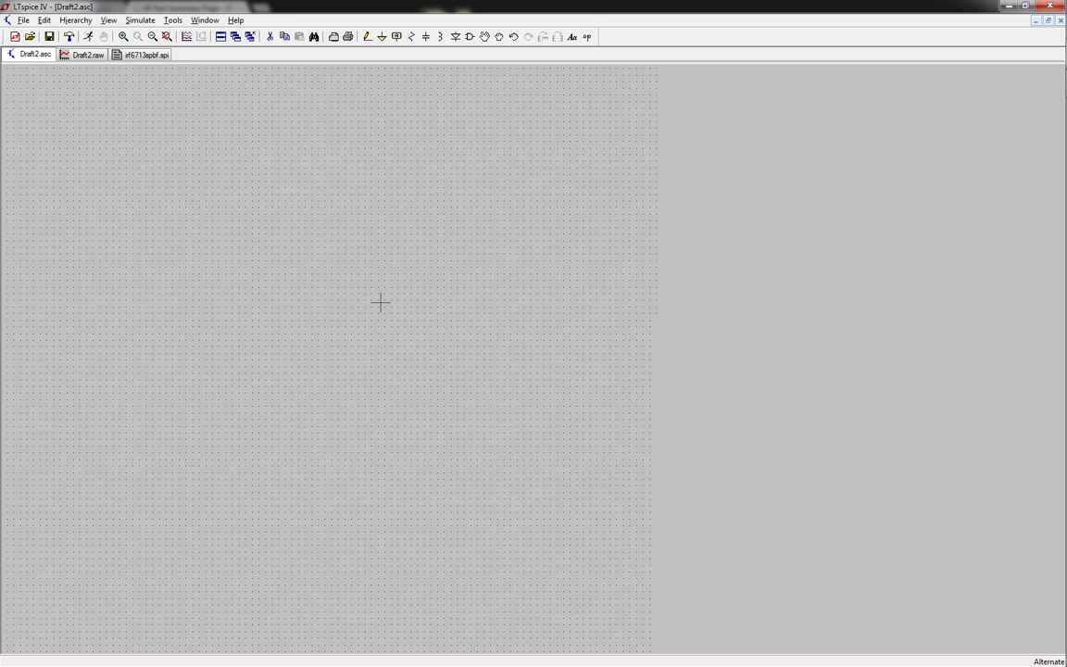